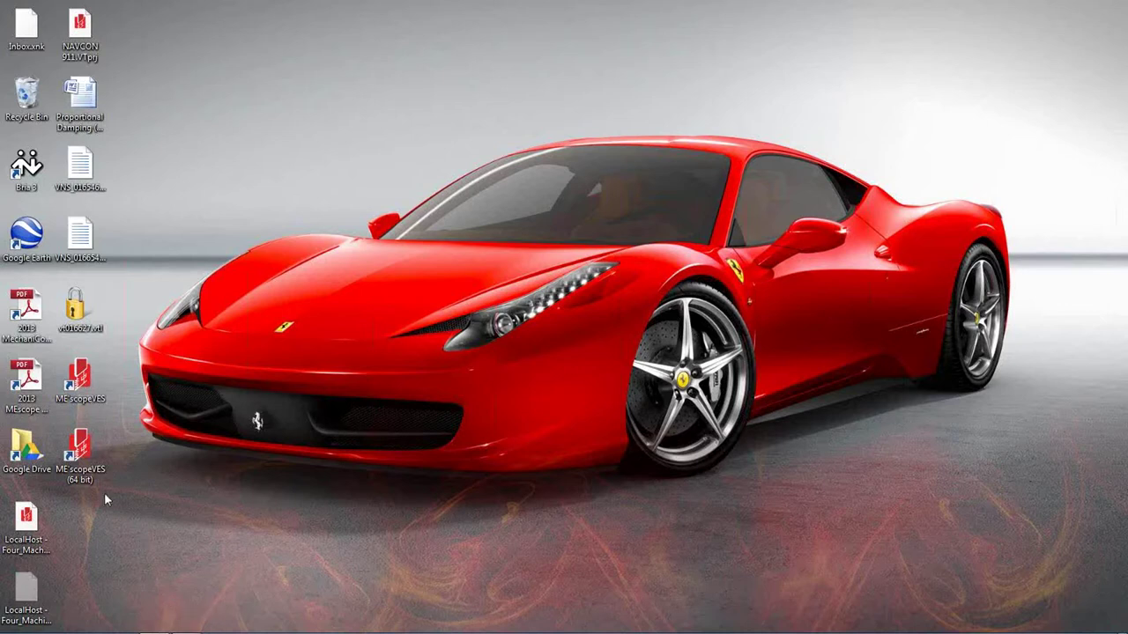
Launch ME'scopeVES (64 bit) from its desktop shortcut.
click(78, 455)
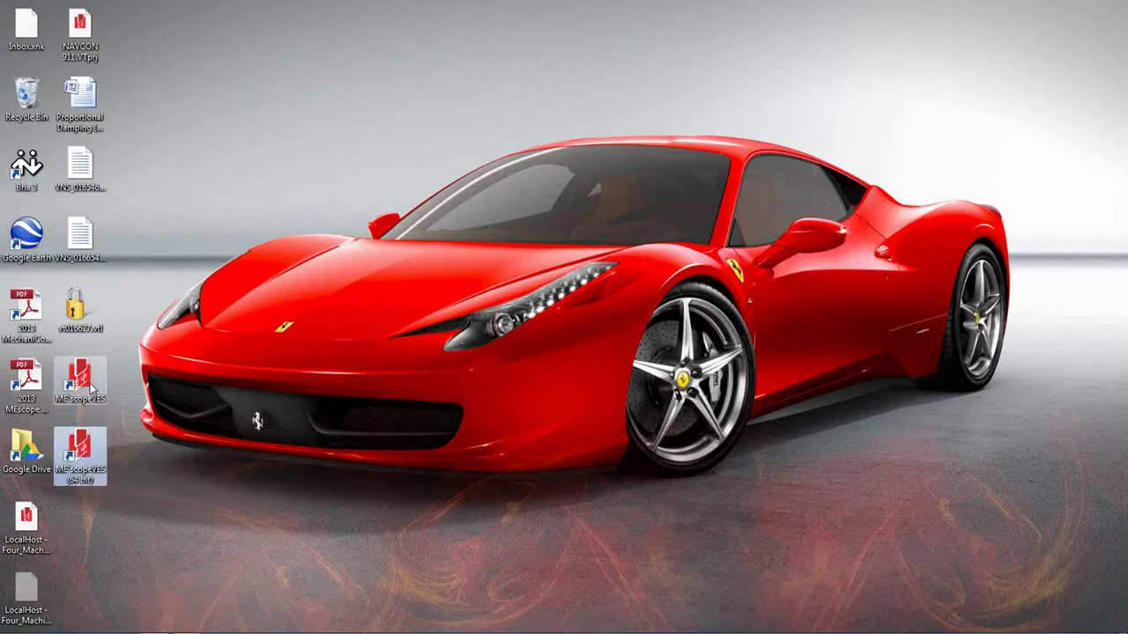
double_click(82, 449)
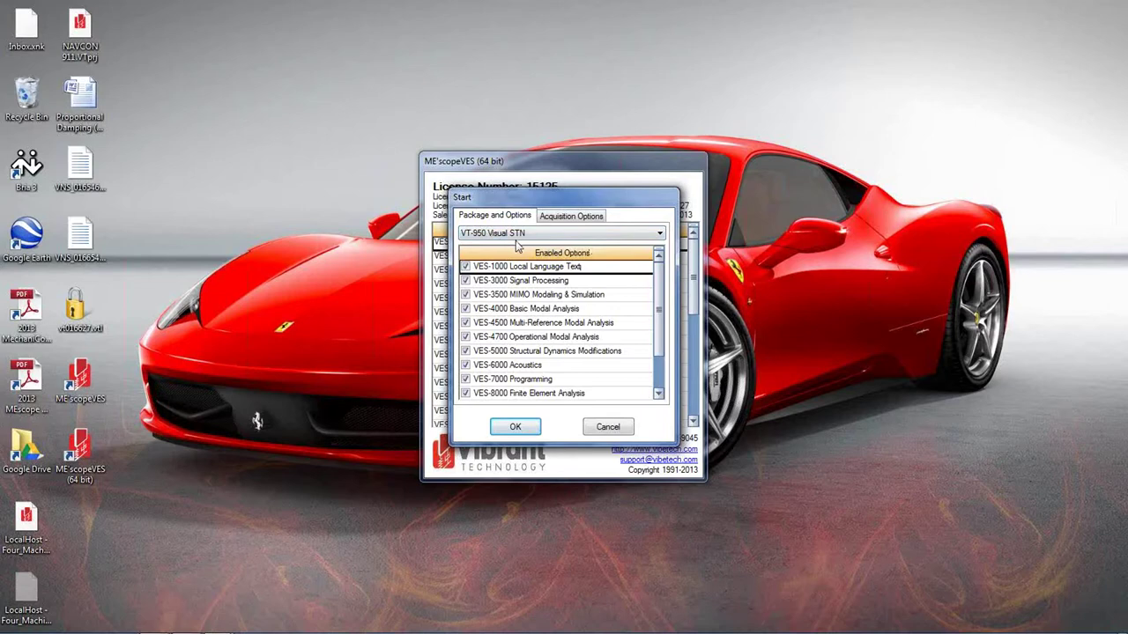
Drop down the package list on the Start dialog's Package and Options tab.
click(660, 236)
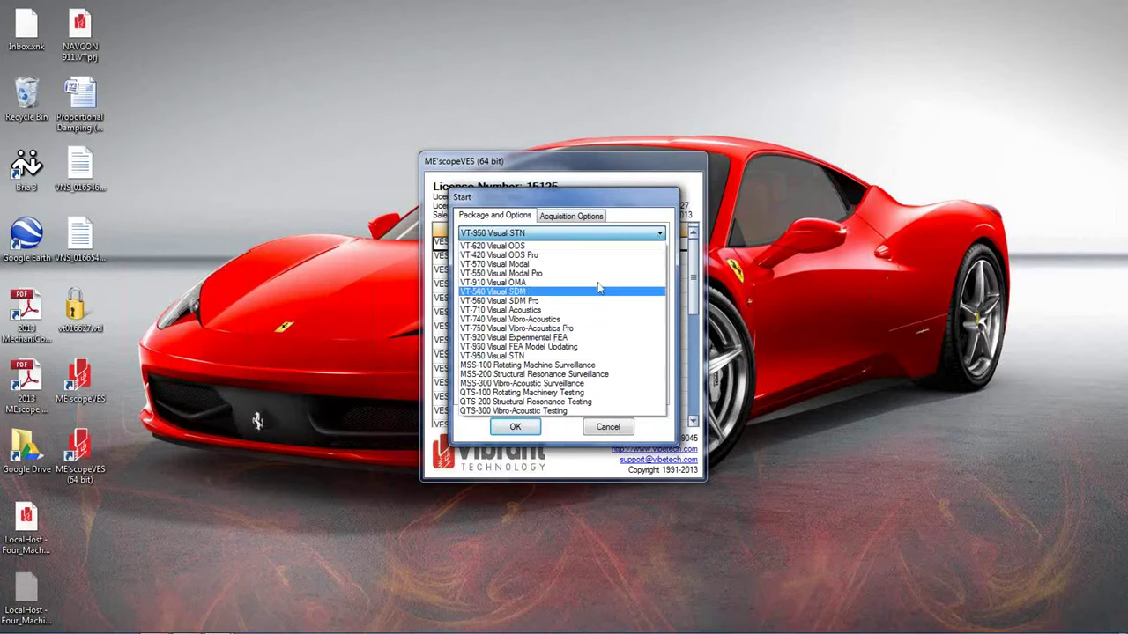
click(529, 234)
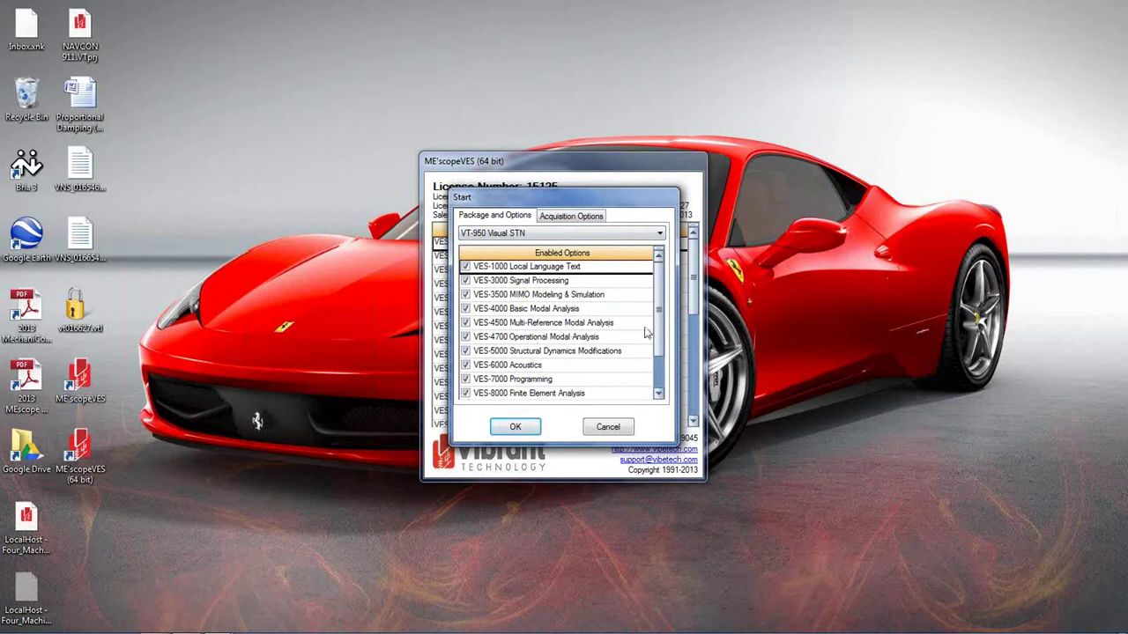
mouse_move(659, 350)
mouse_down()
mouse_move(660, 359)
mouse_move(666, 308)
mouse_move(657, 366)
mouse_move(659, 339)
mouse_move(662, 353)
mouse_up()
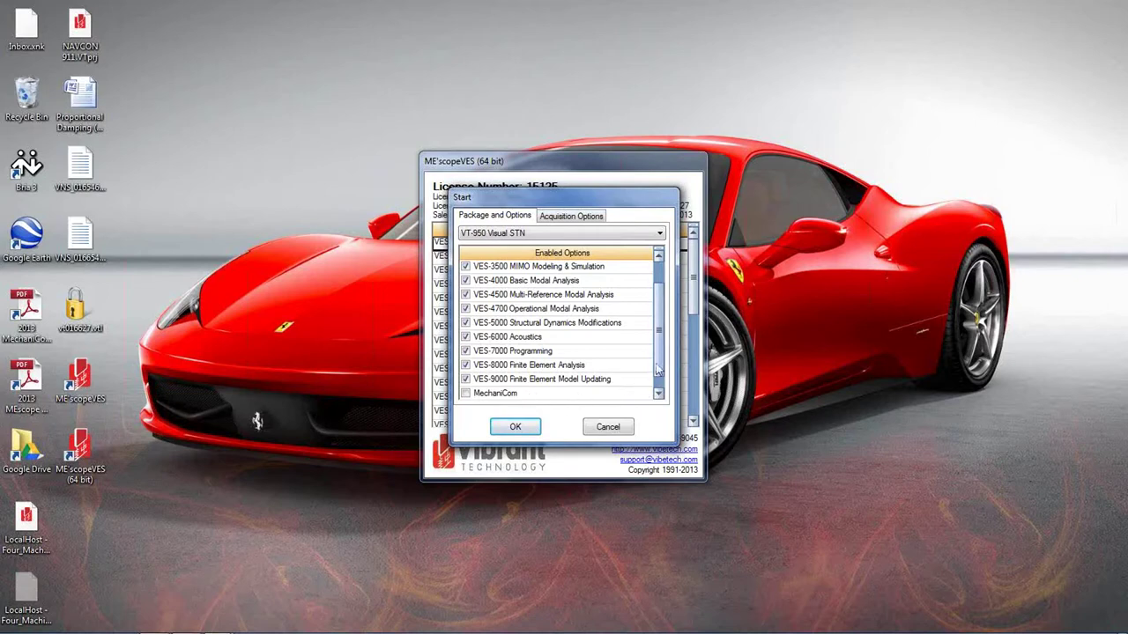
scroll(657, 359, up, 1)
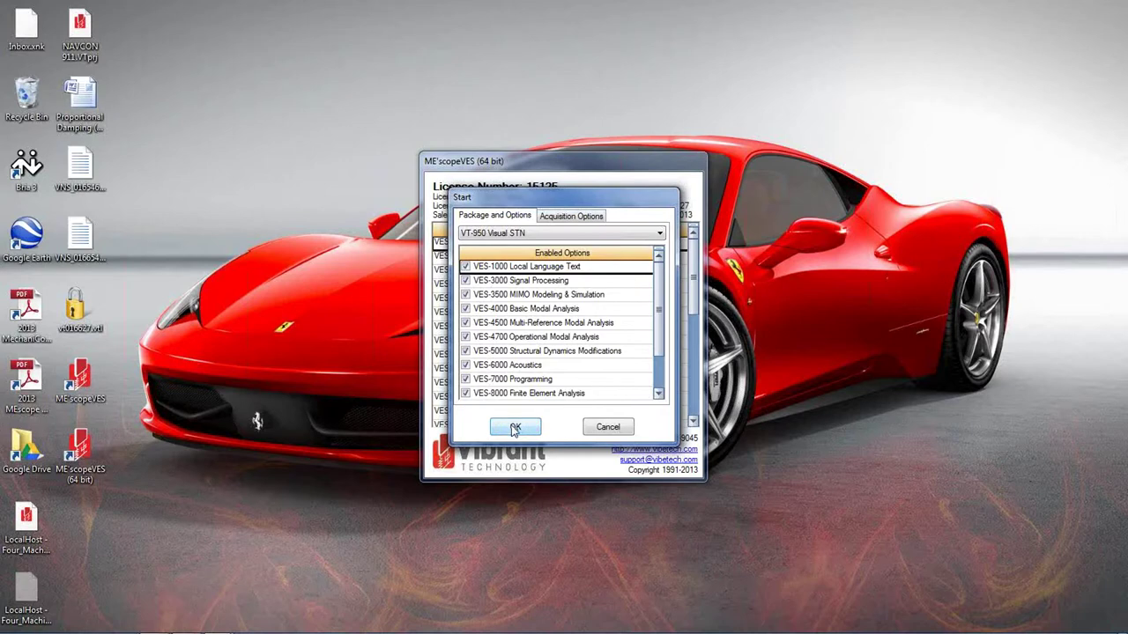
click(660, 234)
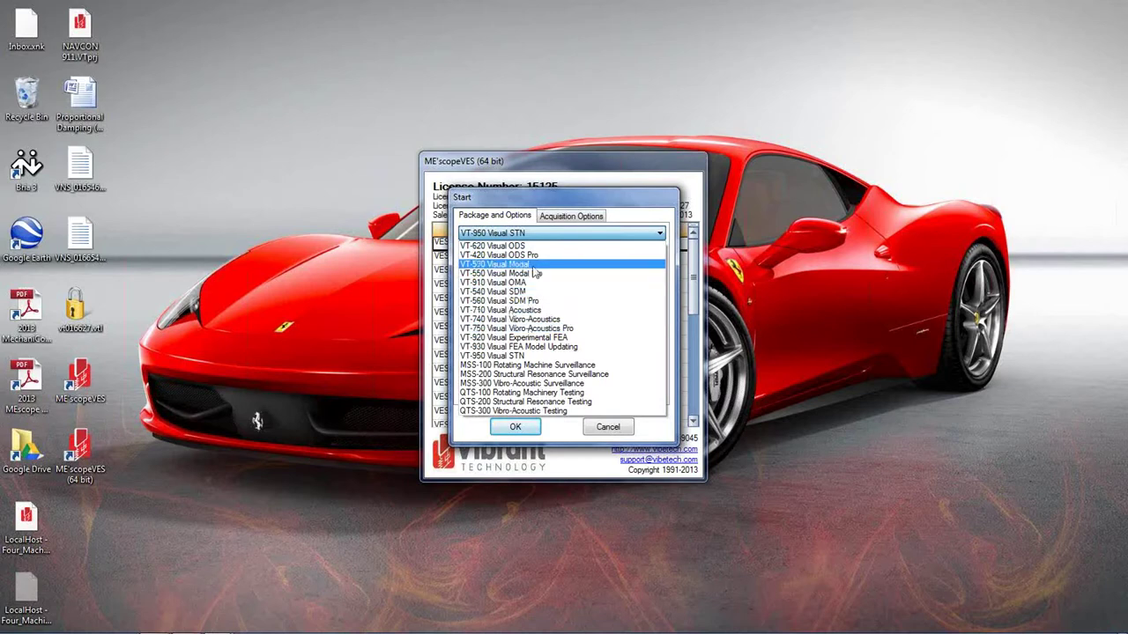
click(526, 432)
Accept the VT-950 Visual STN package and wait for the Start Page with recent projects.
click(525, 429)
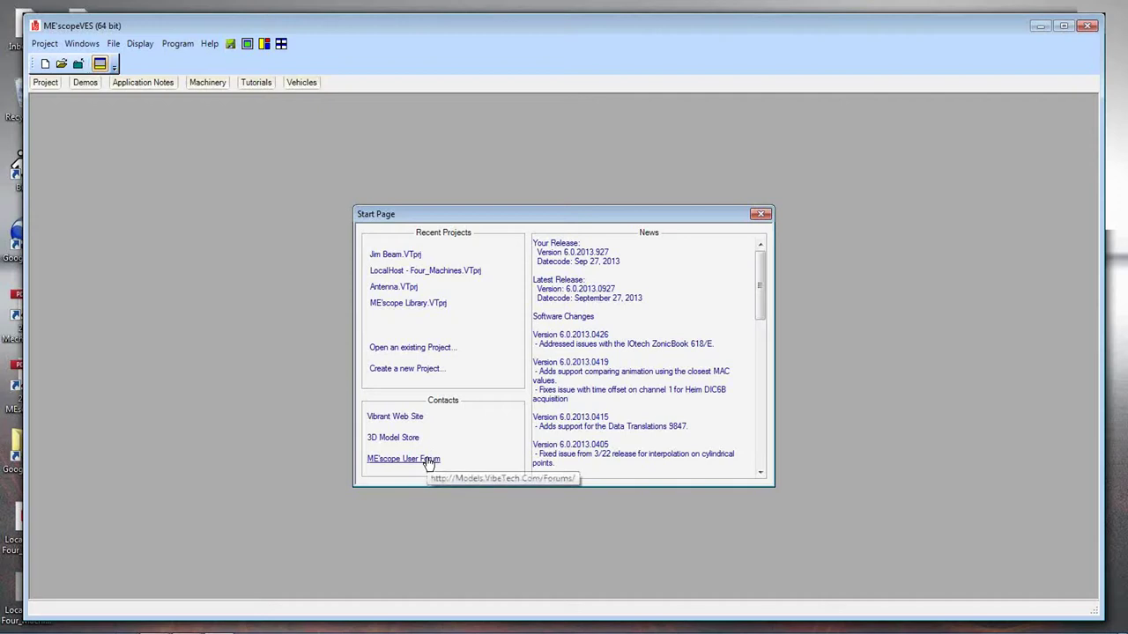
Create a new project named 'my first project' and save it in the ME'scopeVES folder.
click(406, 370)
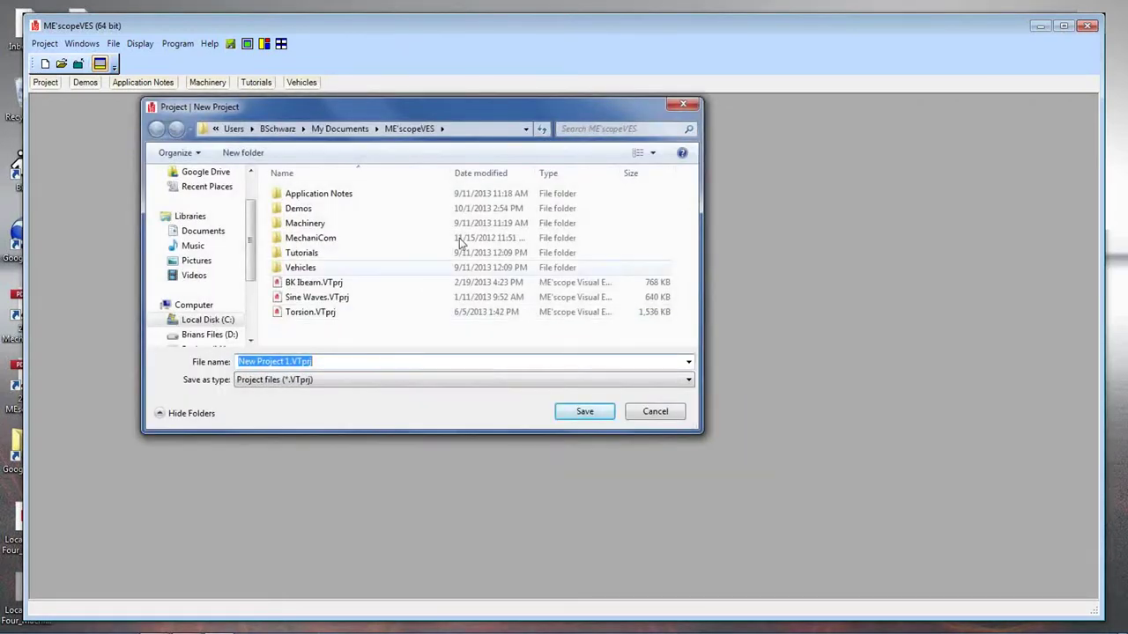
drag(536, 113, 564, 124)
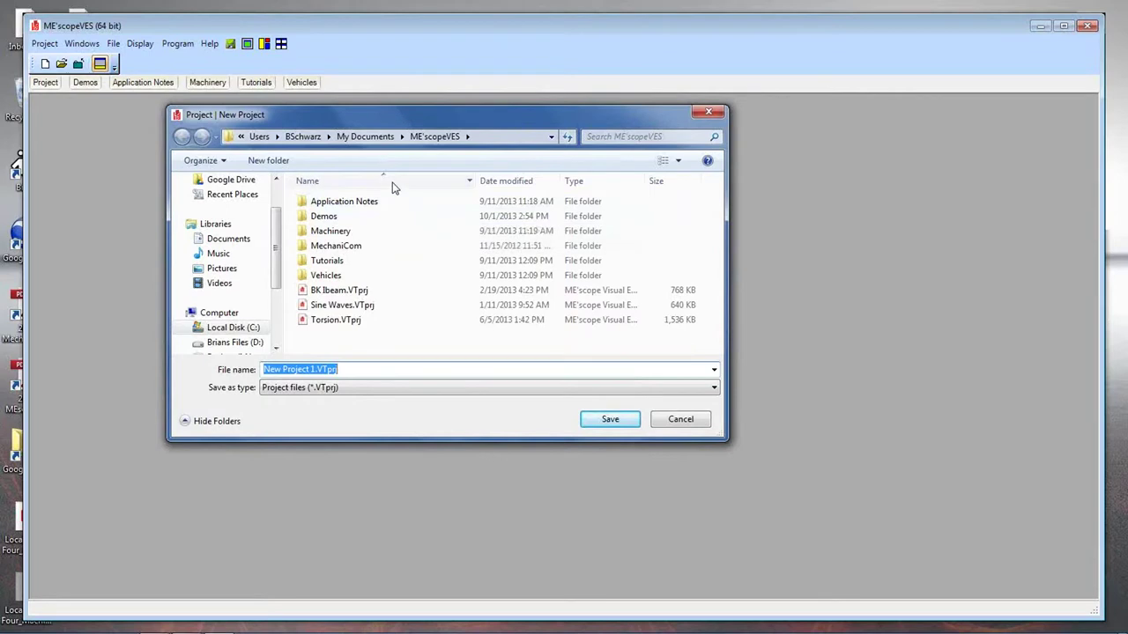
click(324, 369)
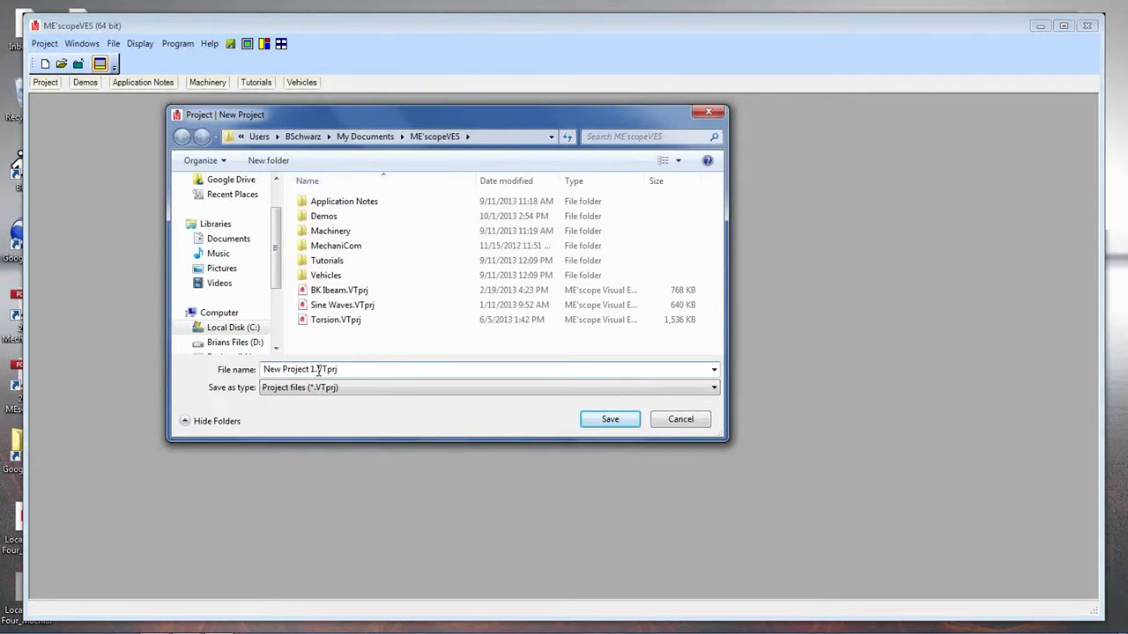
drag(265, 369, 321, 371)
text(my first project)
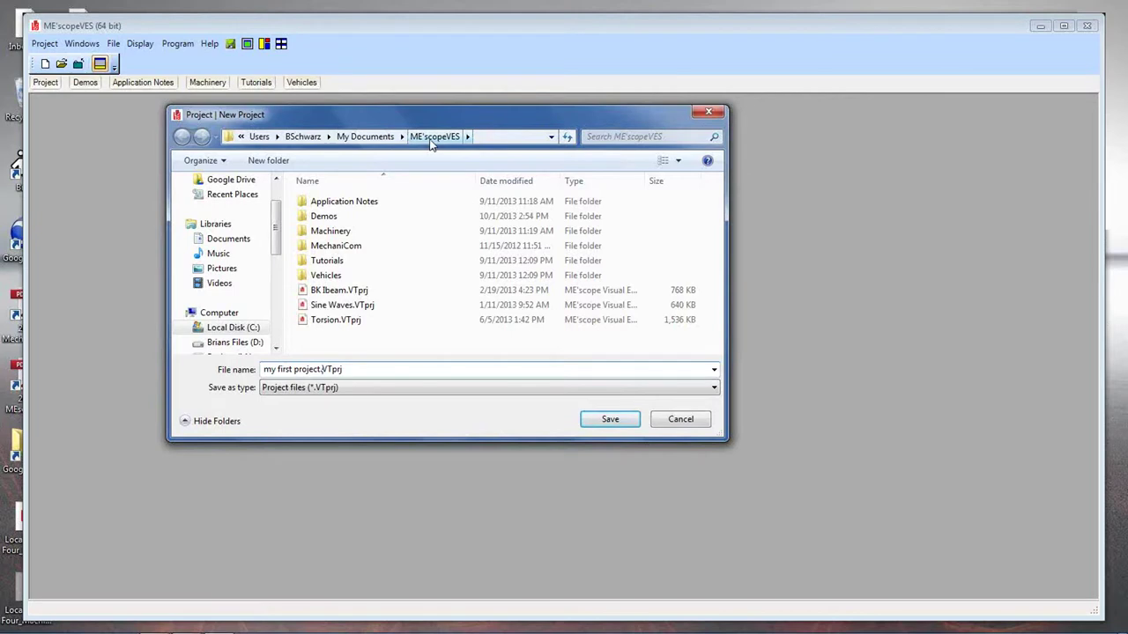
click(608, 421)
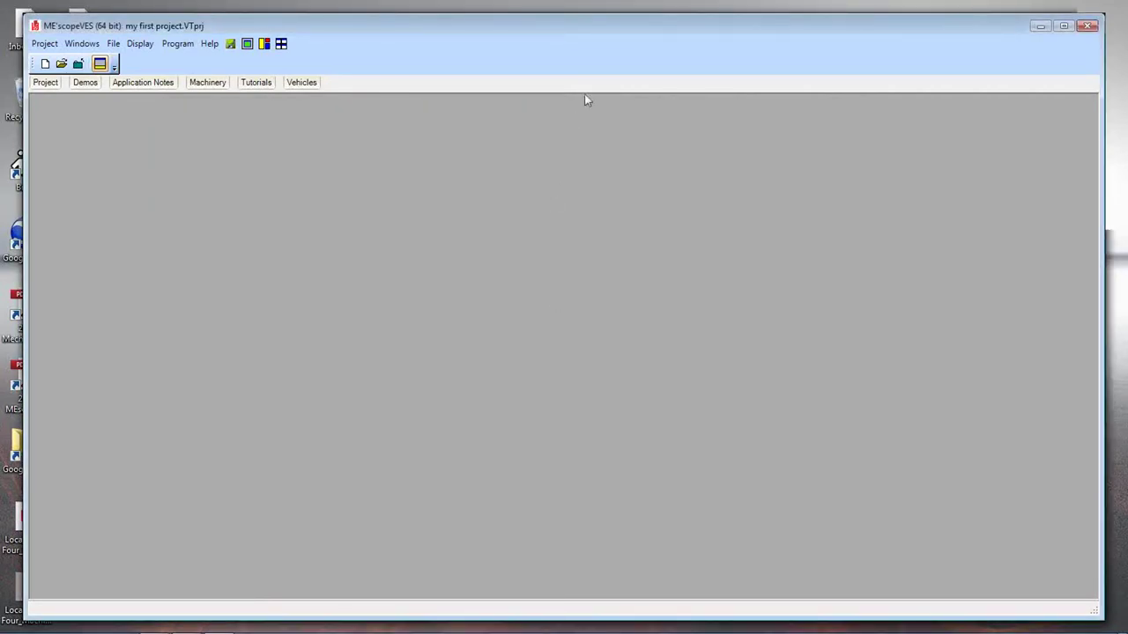
Browse the Demos, Application Notes, Machinery, Tutorials and Vehicles example tabs.
mouse_move(628, 33)
mouse_down()
mouse_move(638, 35)
mouse_move(632, 28)
mouse_up()
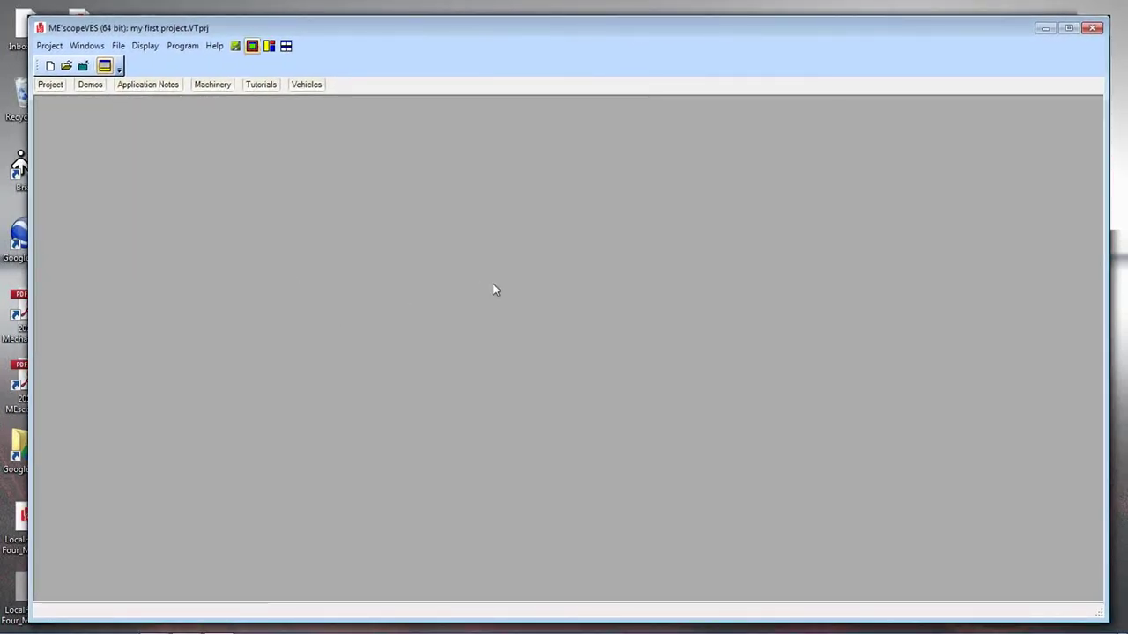
click(51, 85)
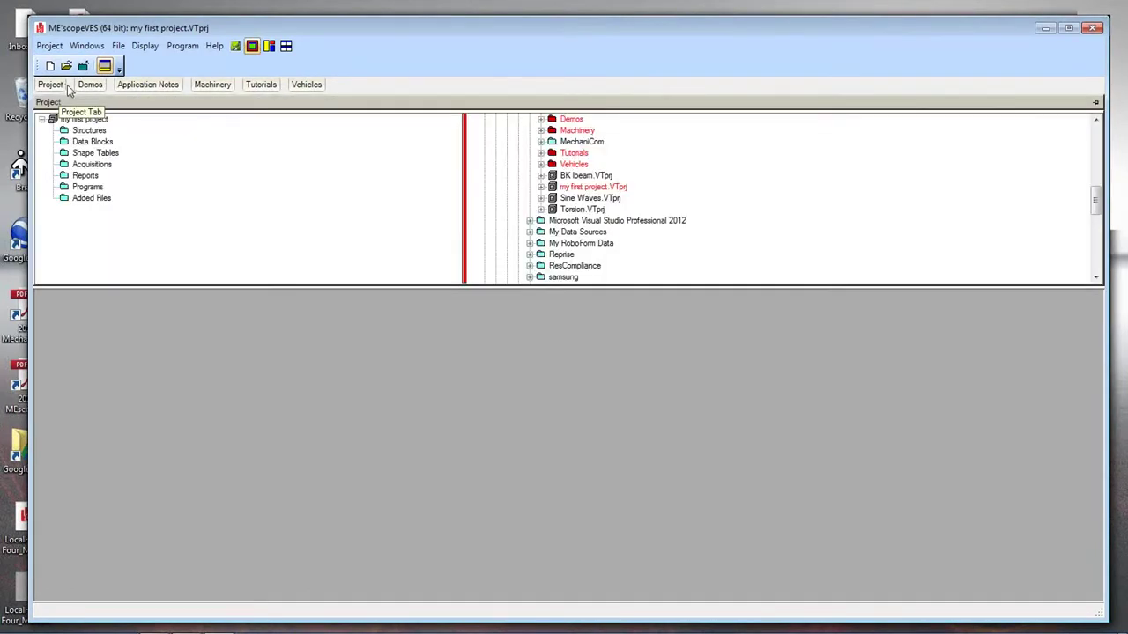
click(87, 87)
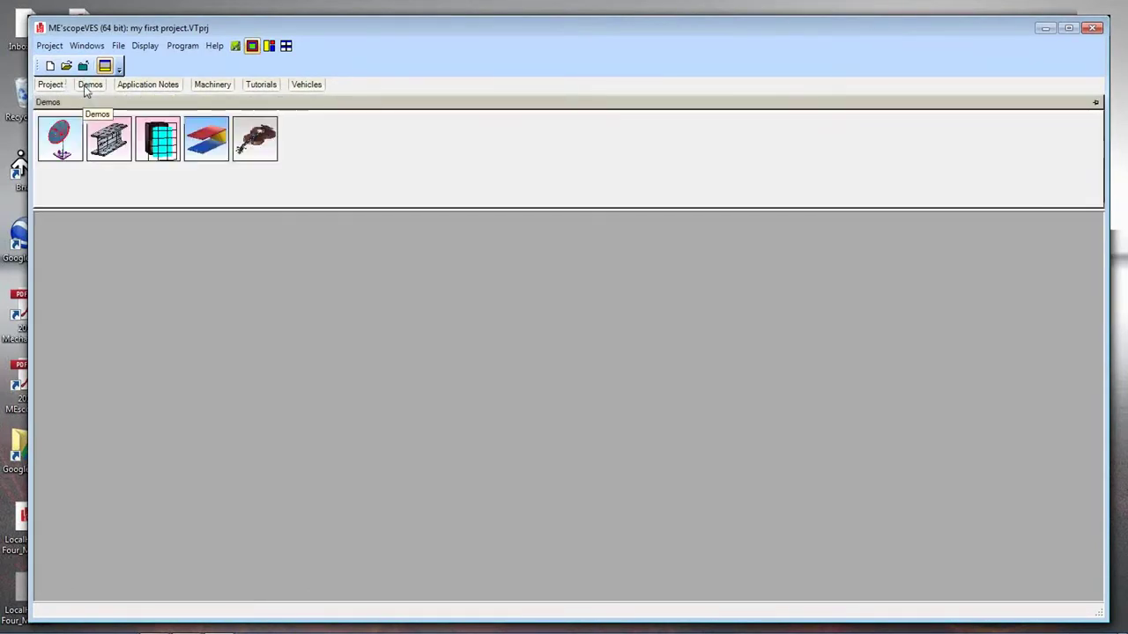
click(136, 93)
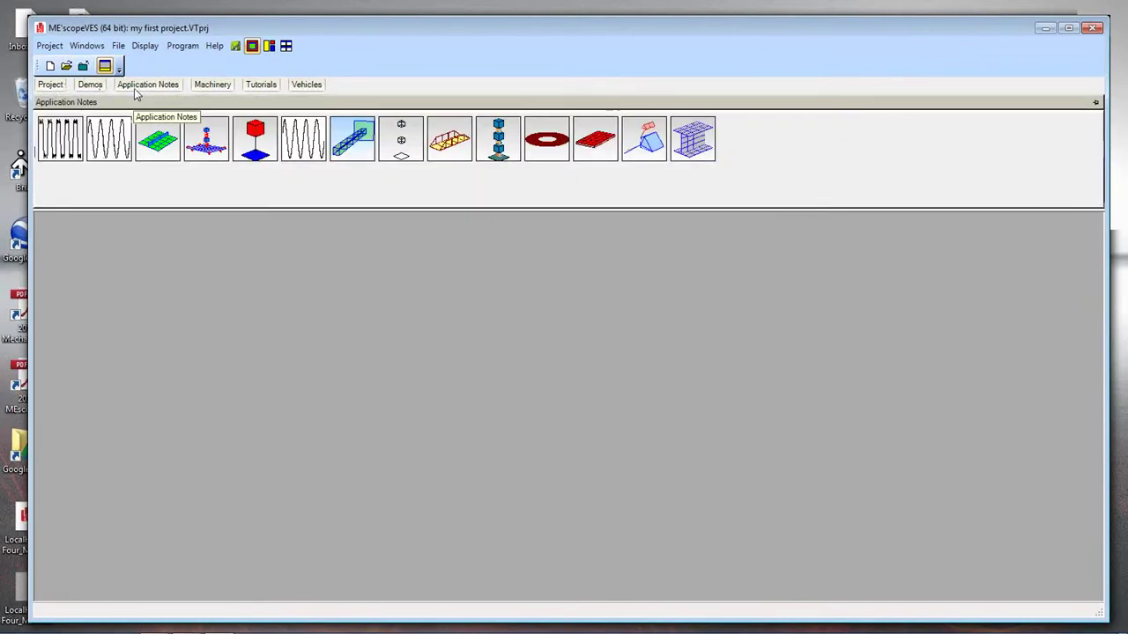
click(210, 91)
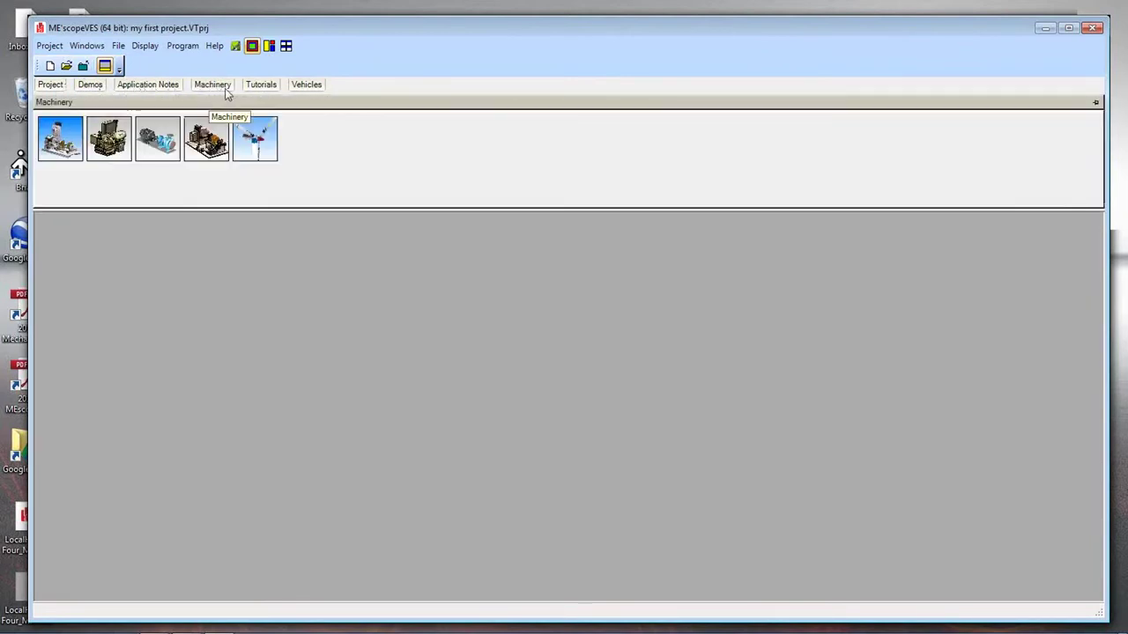
click(270, 89)
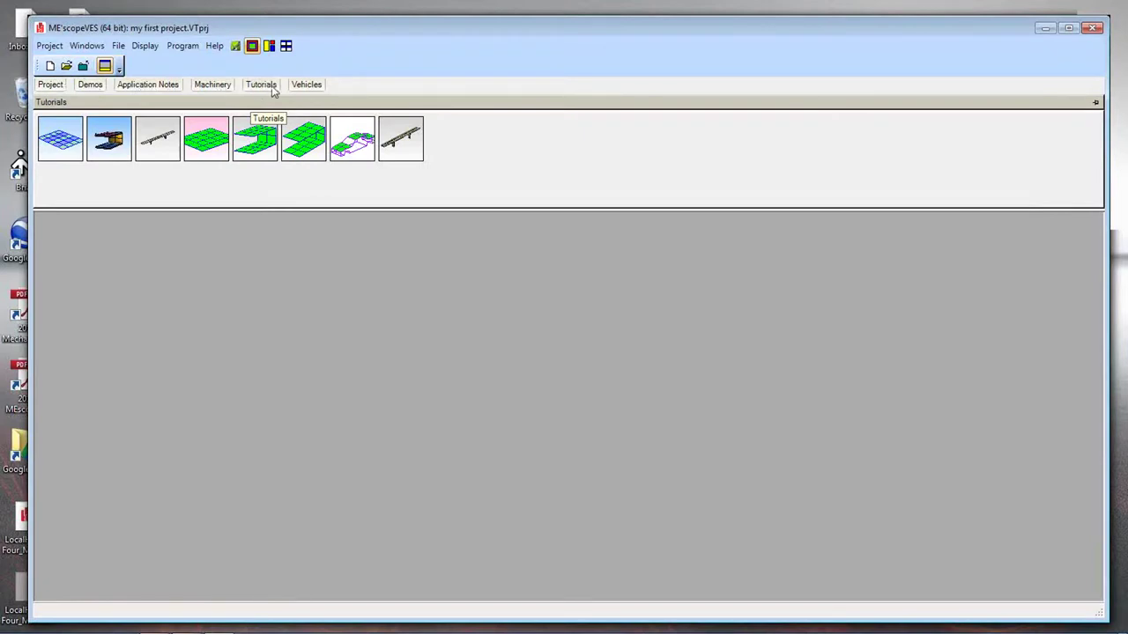
click(302, 88)
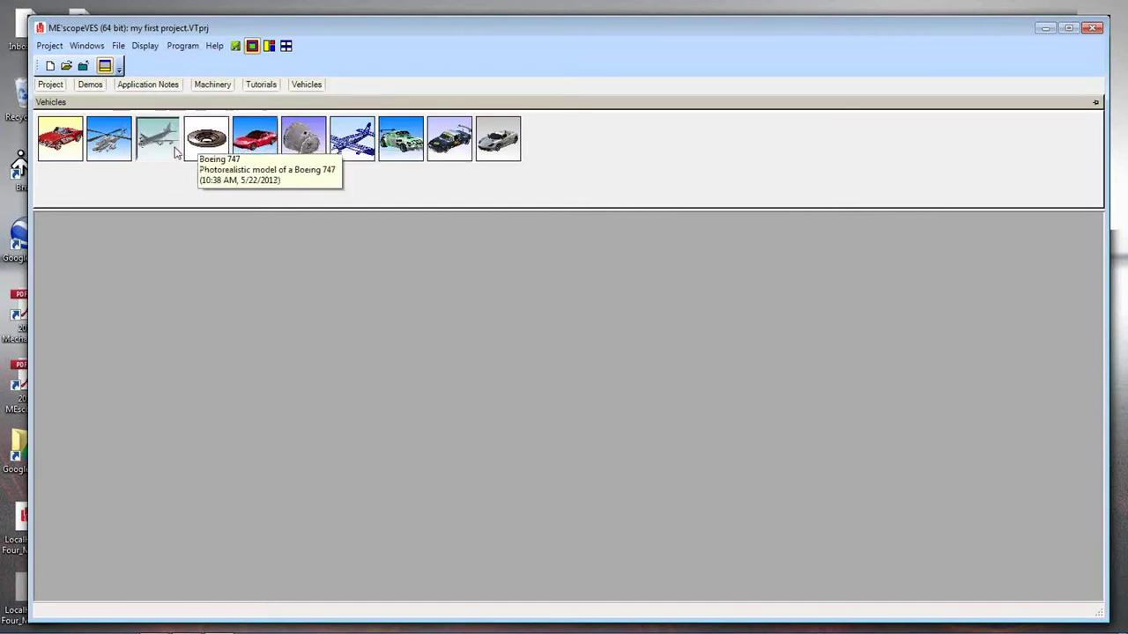
Return to the Project tab showing my first project's tree.
click(50, 85)
click(148, 85)
click(58, 86)
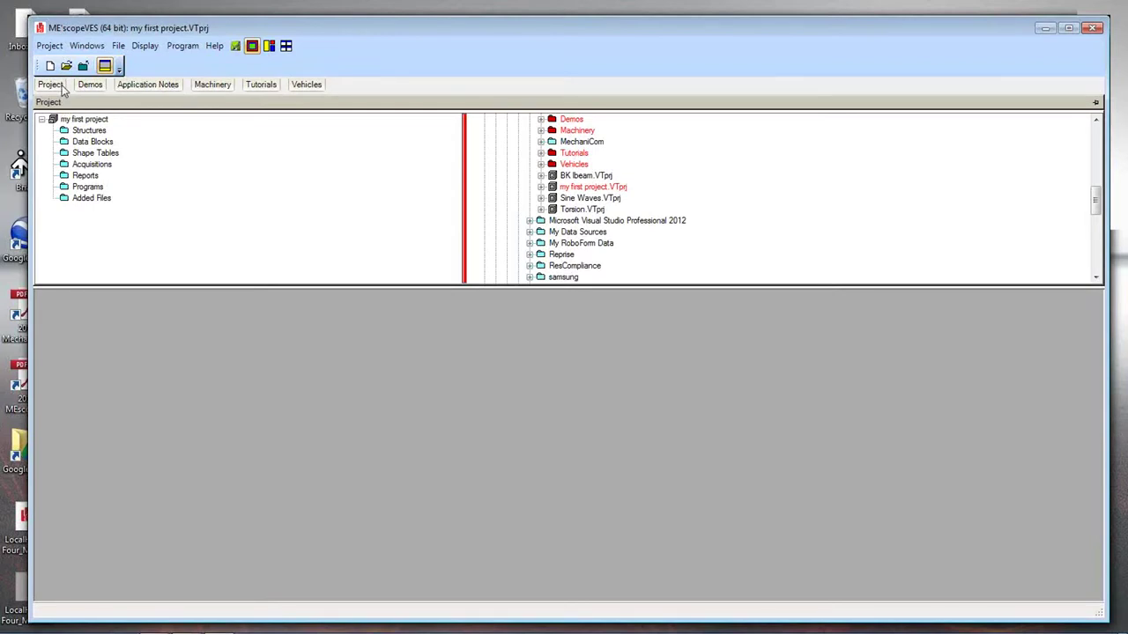
Narrow the project tree pane, then let the auto-hide Project panel collapse to its tab.
click(64, 88)
click(54, 88)
drag(463, 187, 338, 171)
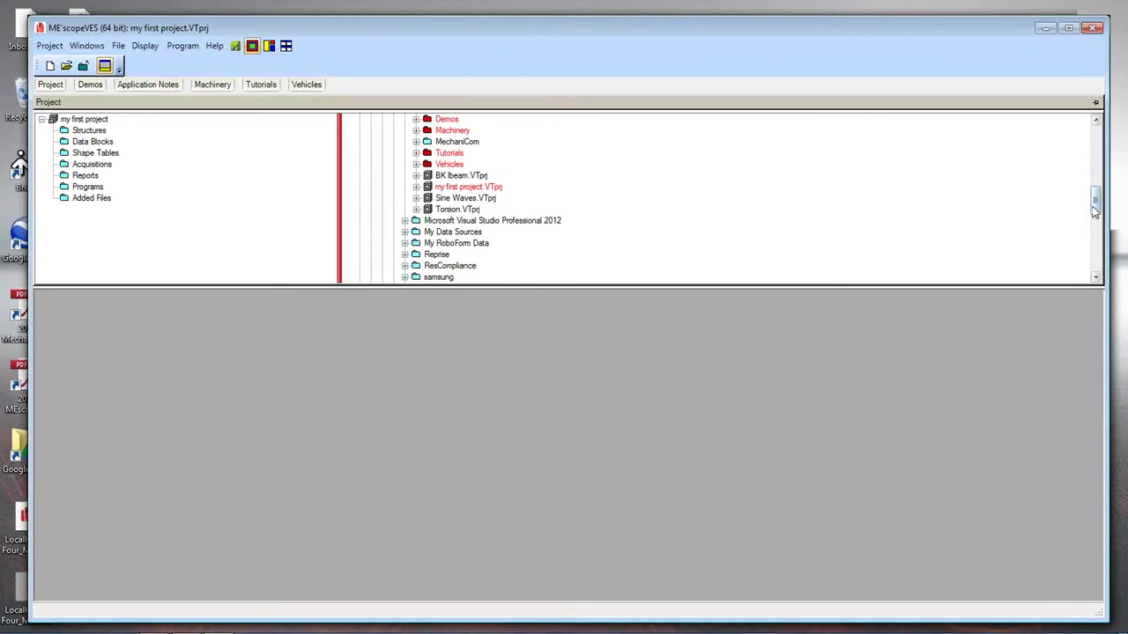
drag(1094, 212, 1105, 131)
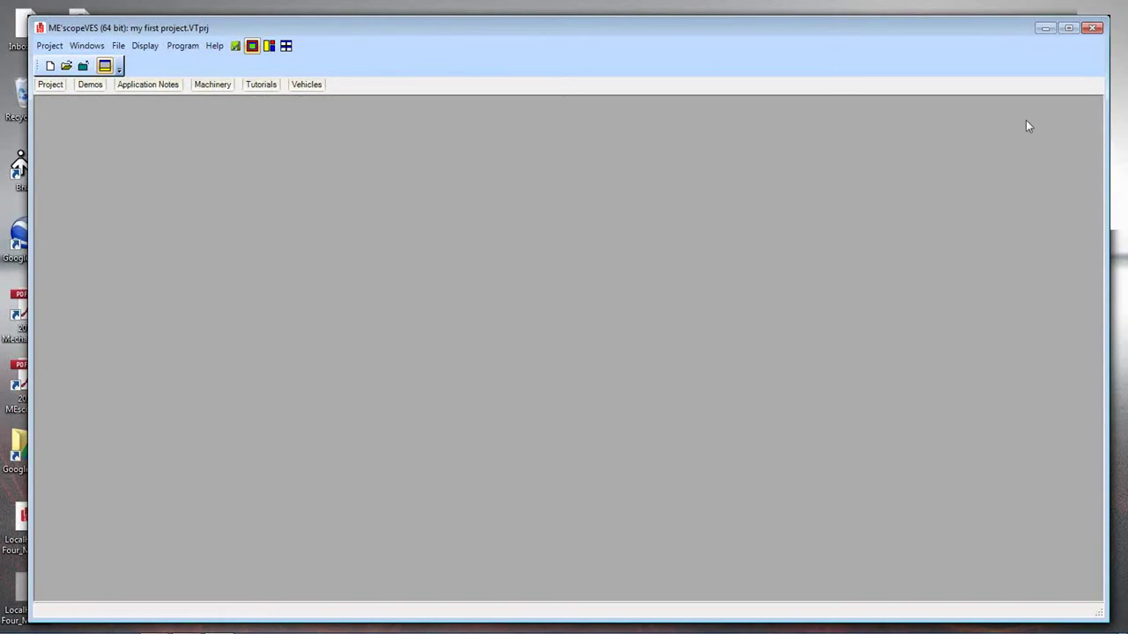
Pin the Project panel open and scroll its tree to the ME'scopeVES folder's project files.
mouse_move(49, 85)
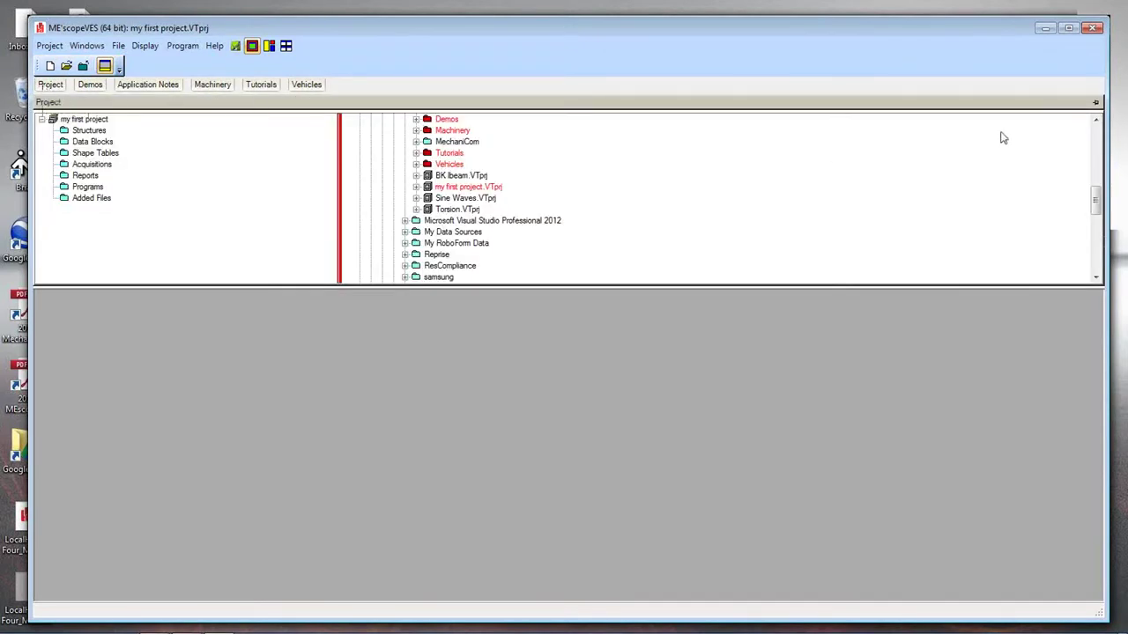
click(1095, 105)
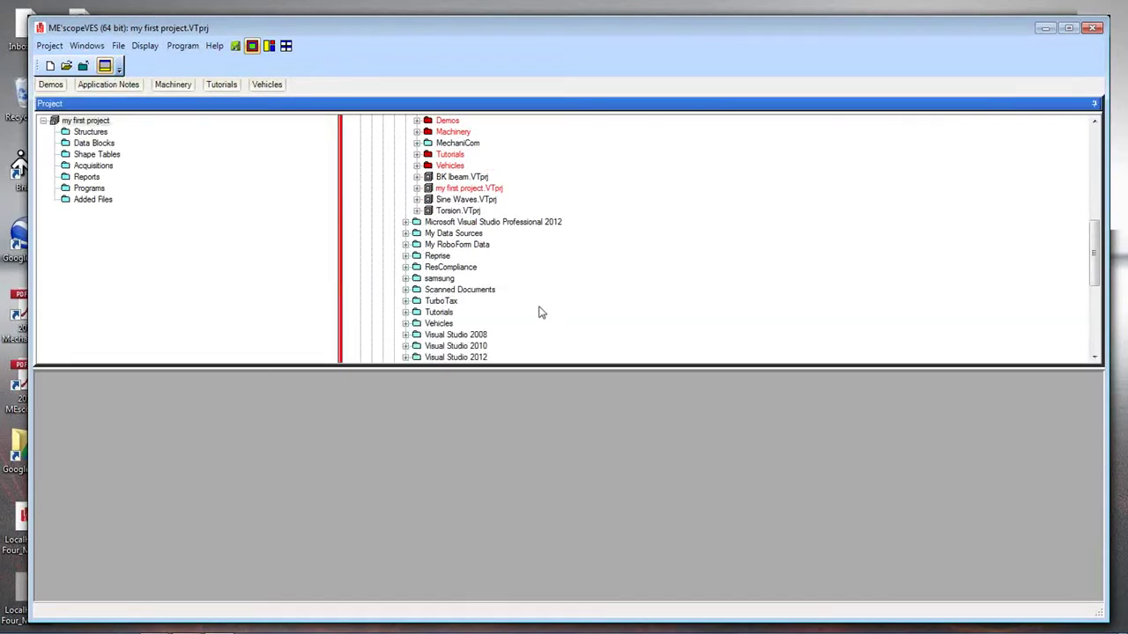
drag(1095, 275, 1117, 177)
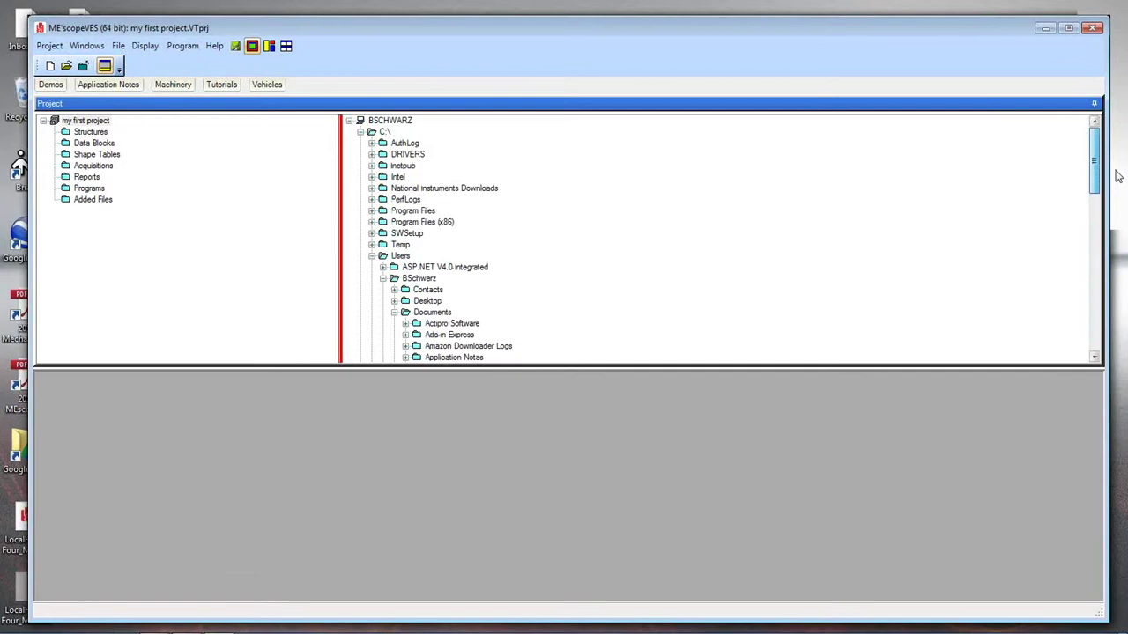
drag(1118, 181, 1119, 219)
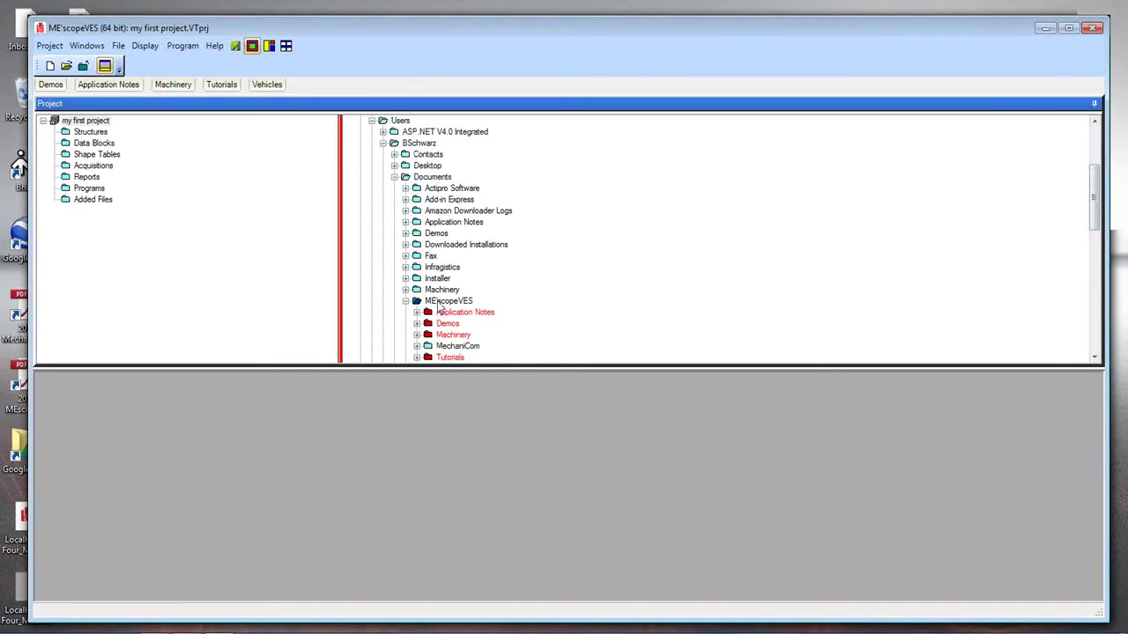
drag(1094, 222, 1093, 252)
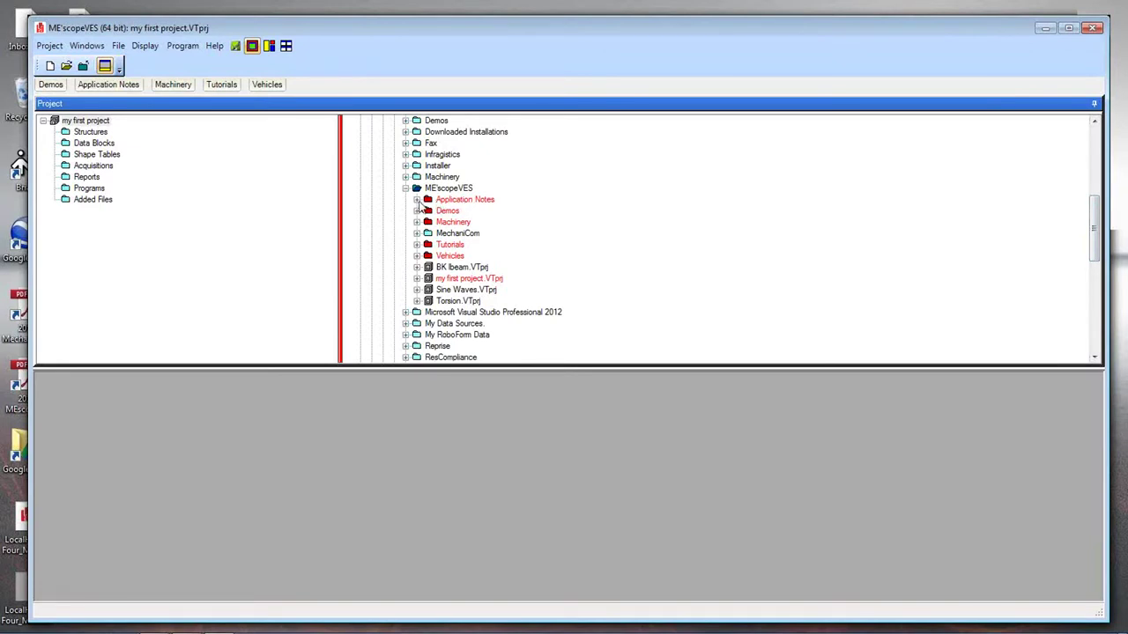
Expand Application Notes to list App Note 01 through App Note 27.
click(419, 202)
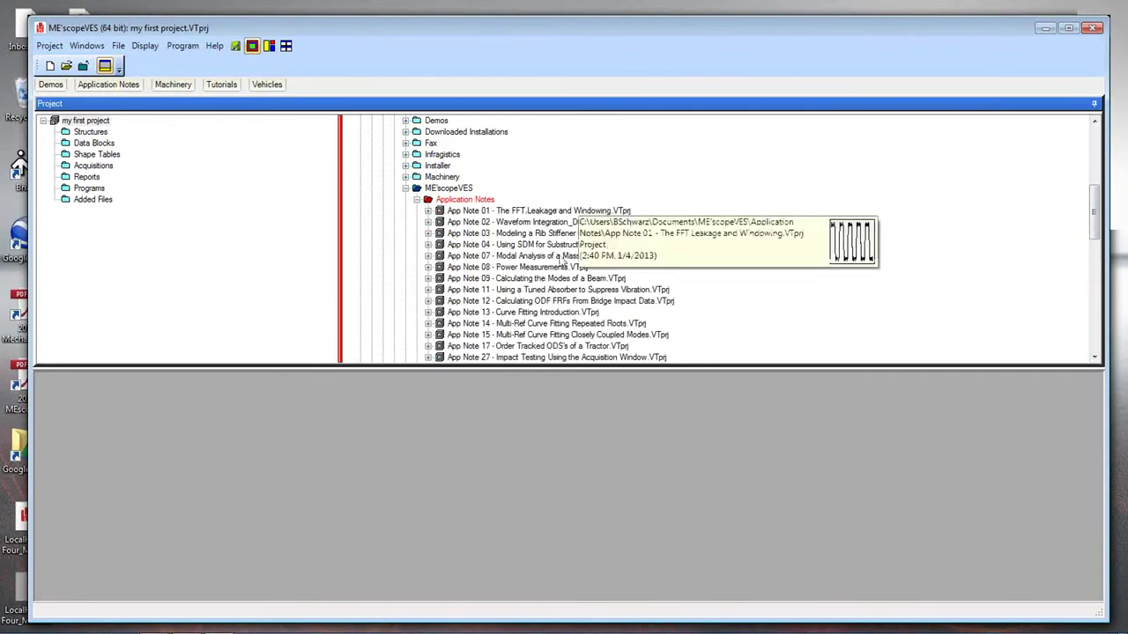
mouse_move(1093, 222)
mouse_down()
mouse_move(1093, 238)
mouse_move(1092, 226)
mouse_up()
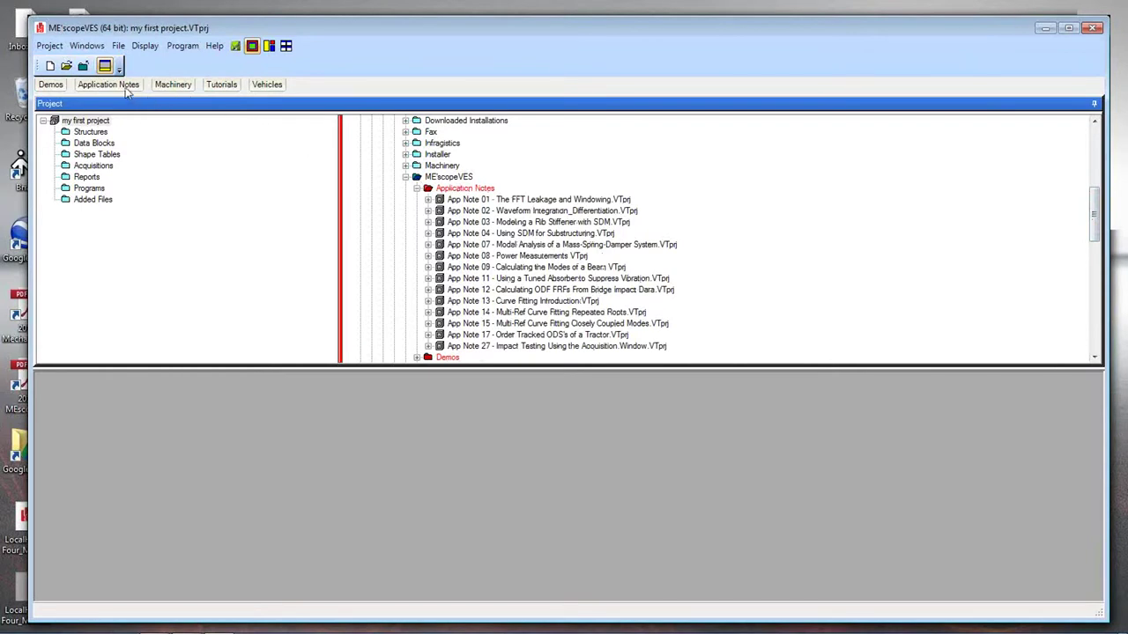
mouse_move(126, 91)
right_click(461, 191)
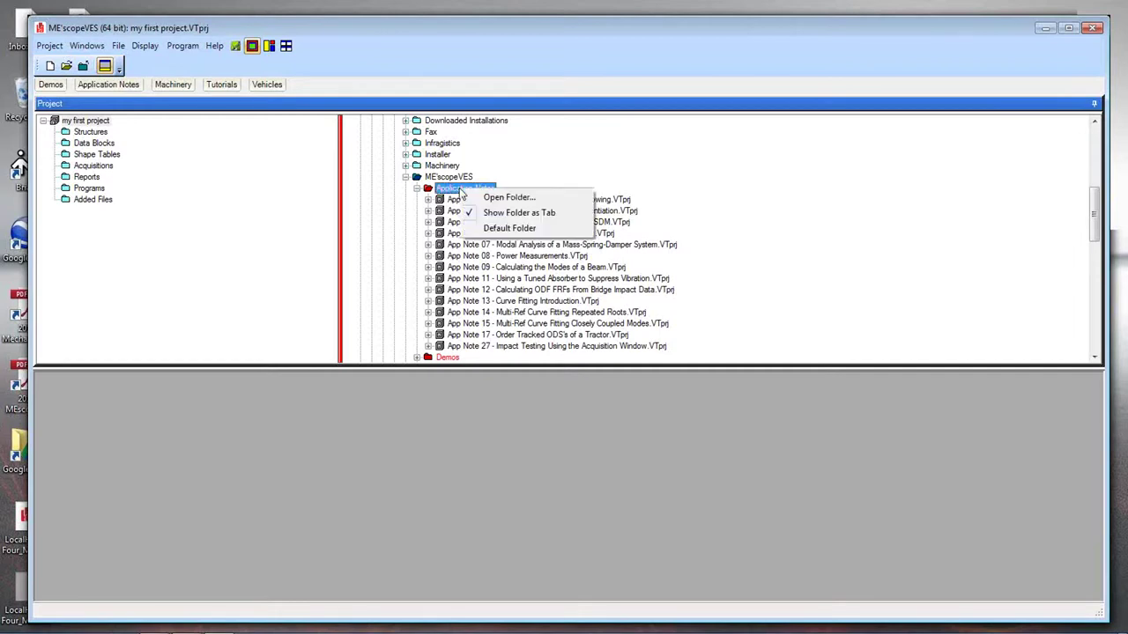
click(501, 213)
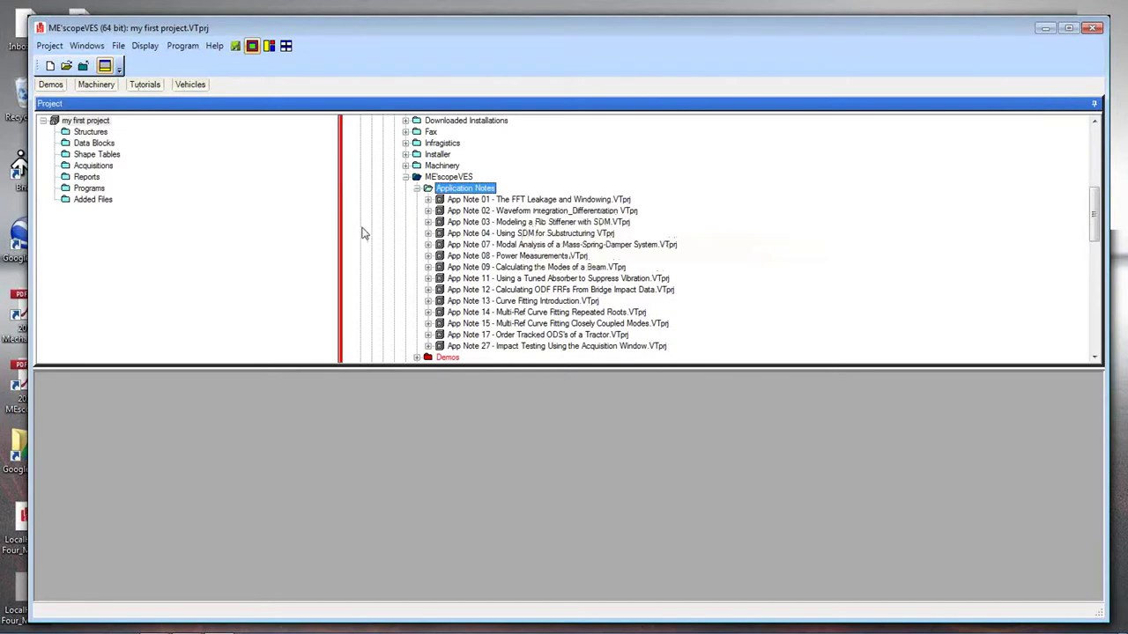
right_click(469, 195)
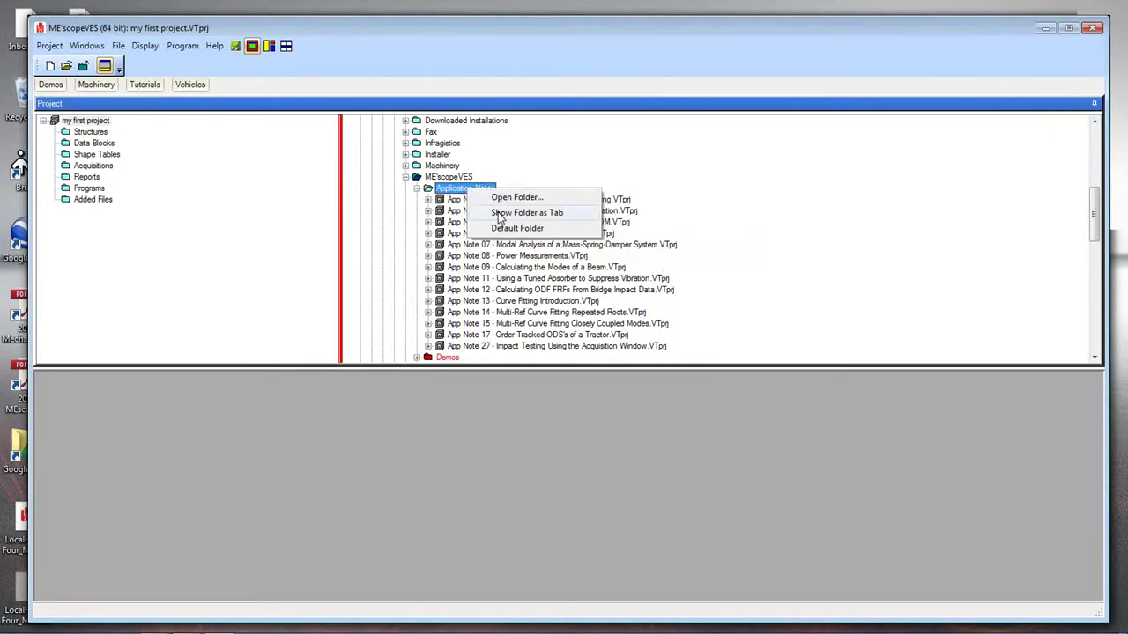
click(499, 215)
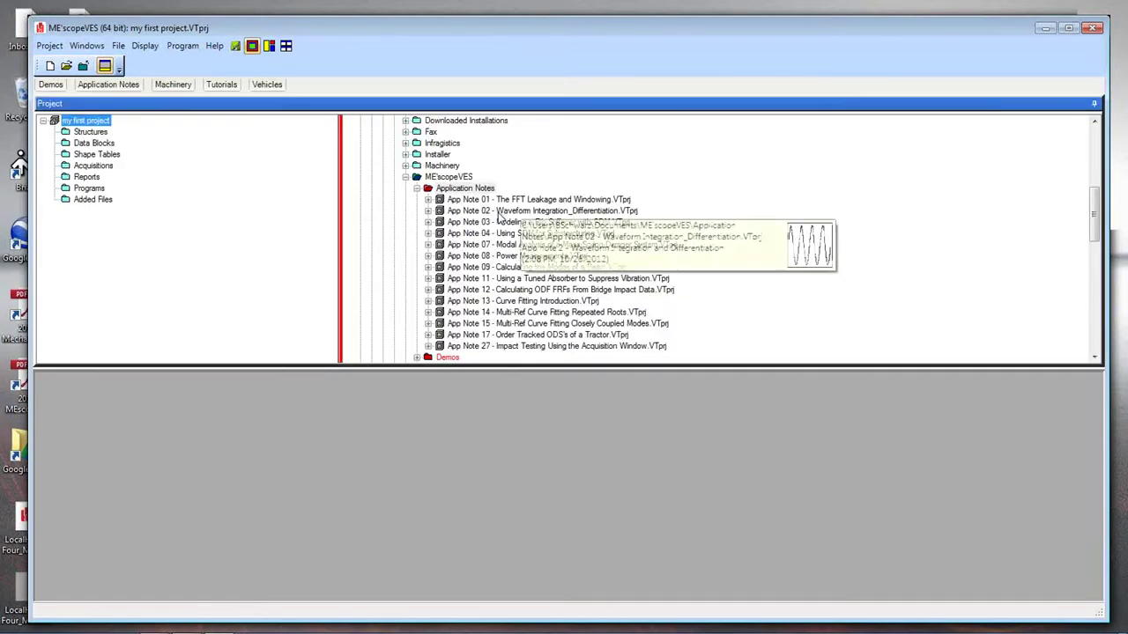
mouse_move(128, 83)
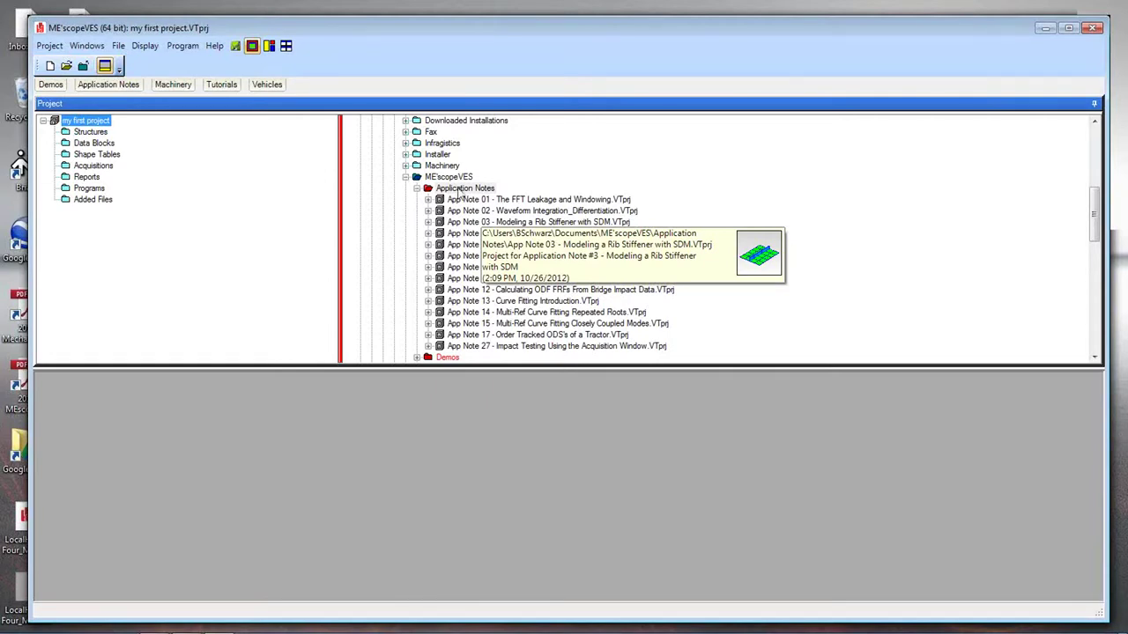
mouse_move(460, 214)
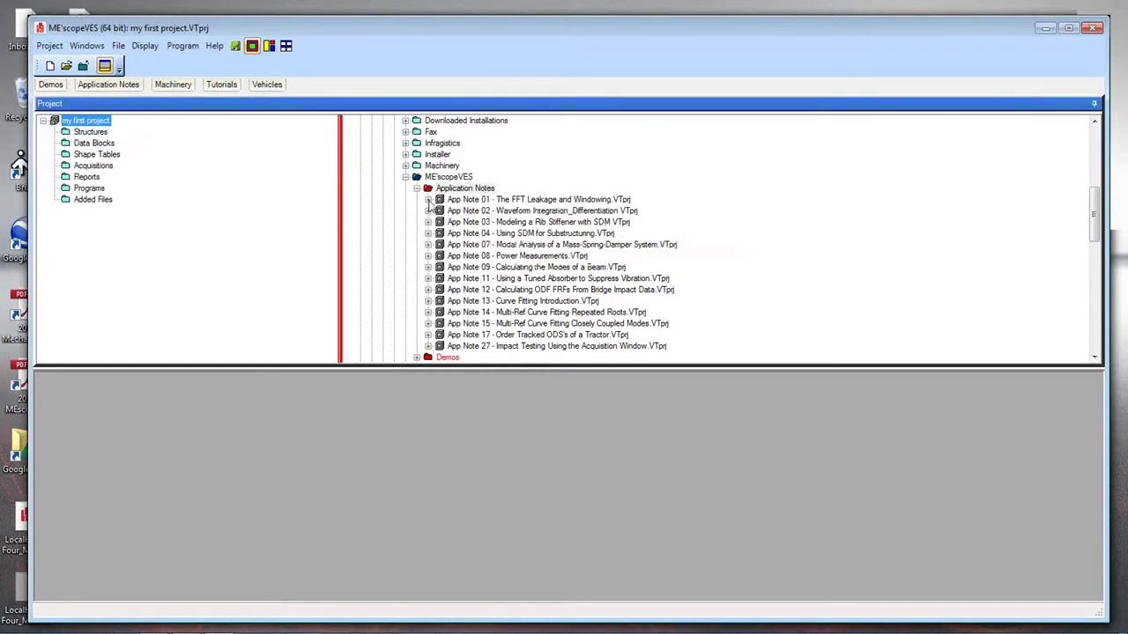
Expand App Note 01 to list its three data blocks and check window comparison's actions.
click(428, 200)
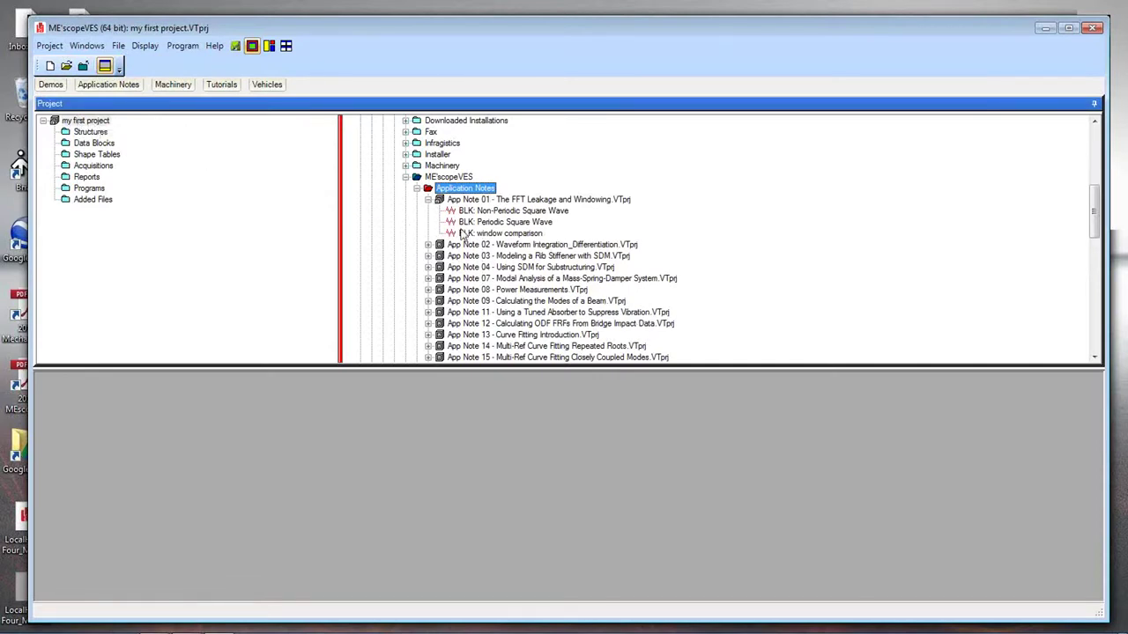
mouse_move(476, 240)
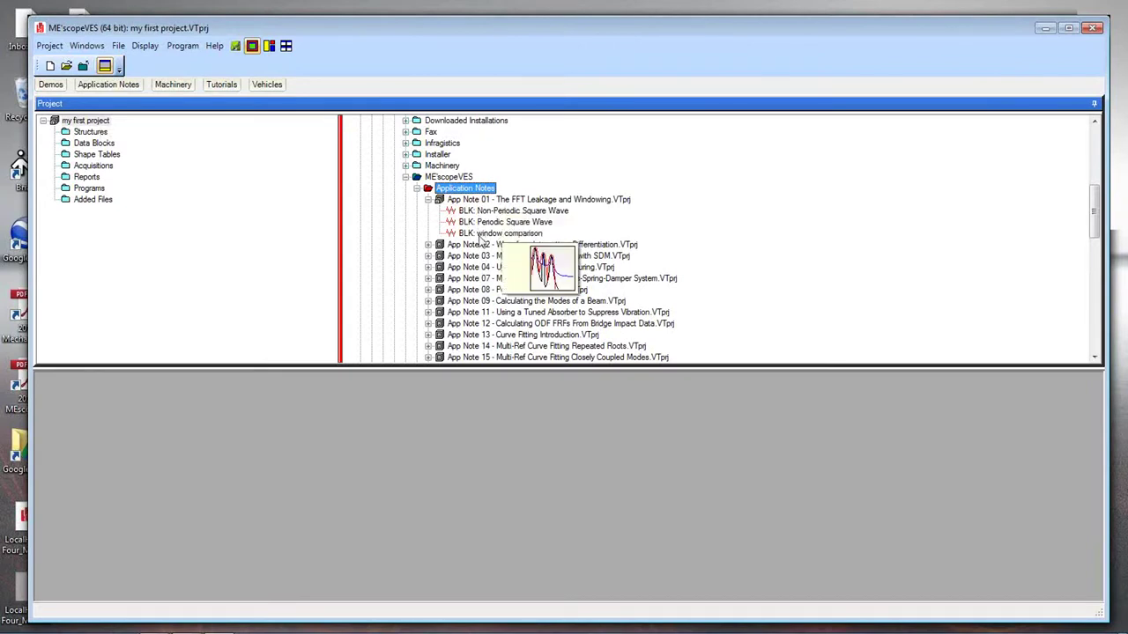
right_click(493, 234)
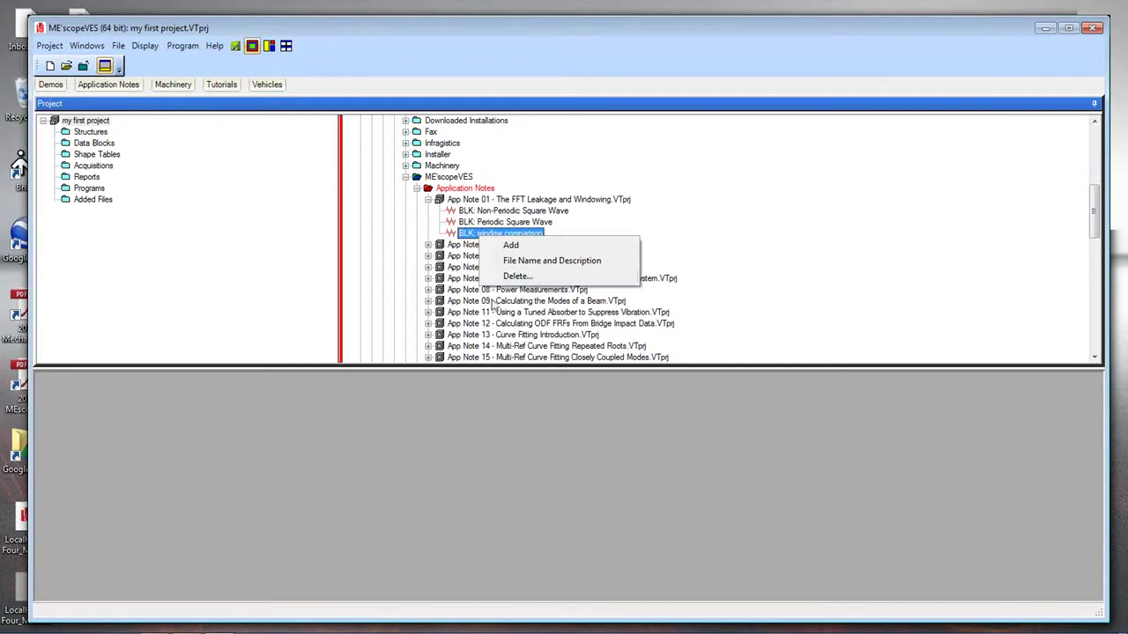
click(1096, 104)
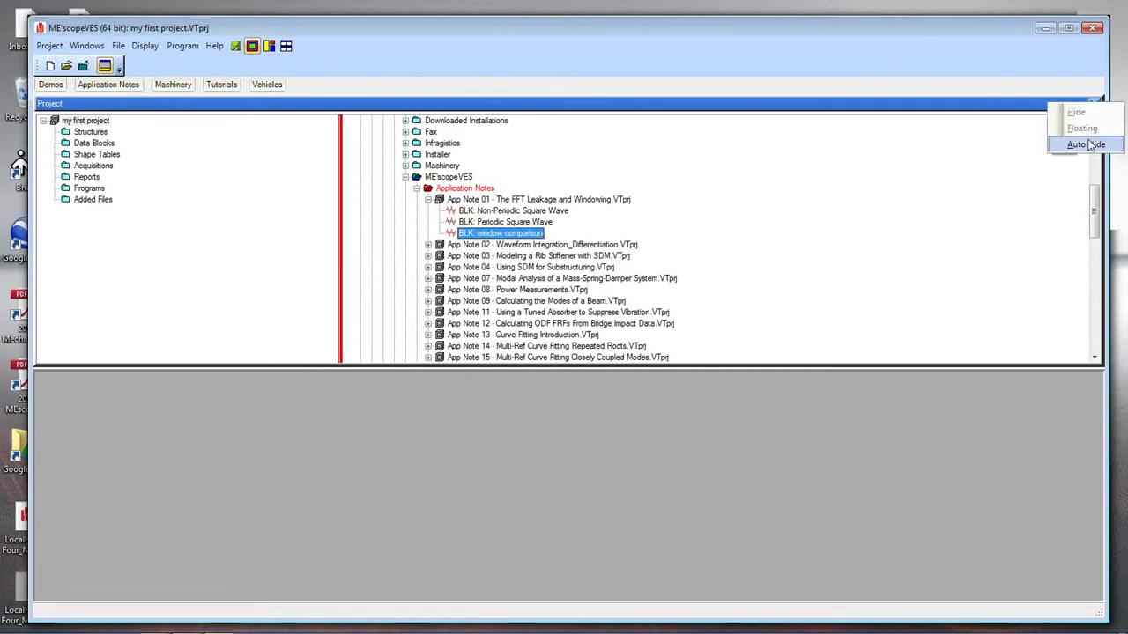
Set the Project panel to Auto Hide, then look through the Project and Windows menus.
click(1090, 145)
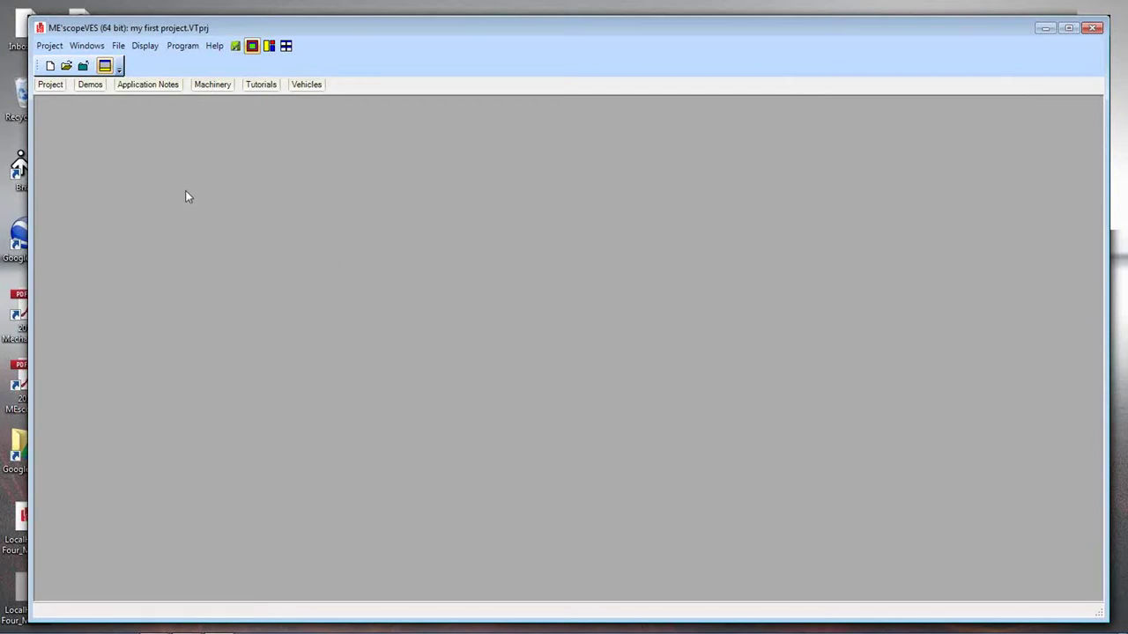
click(50, 46)
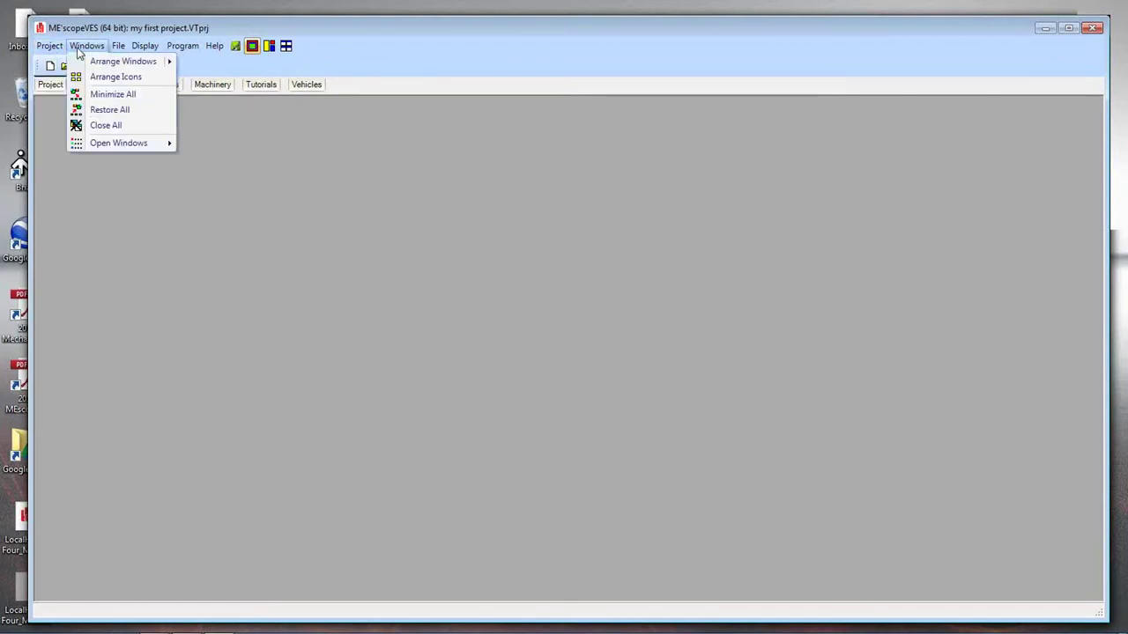
click(76, 48)
click(55, 47)
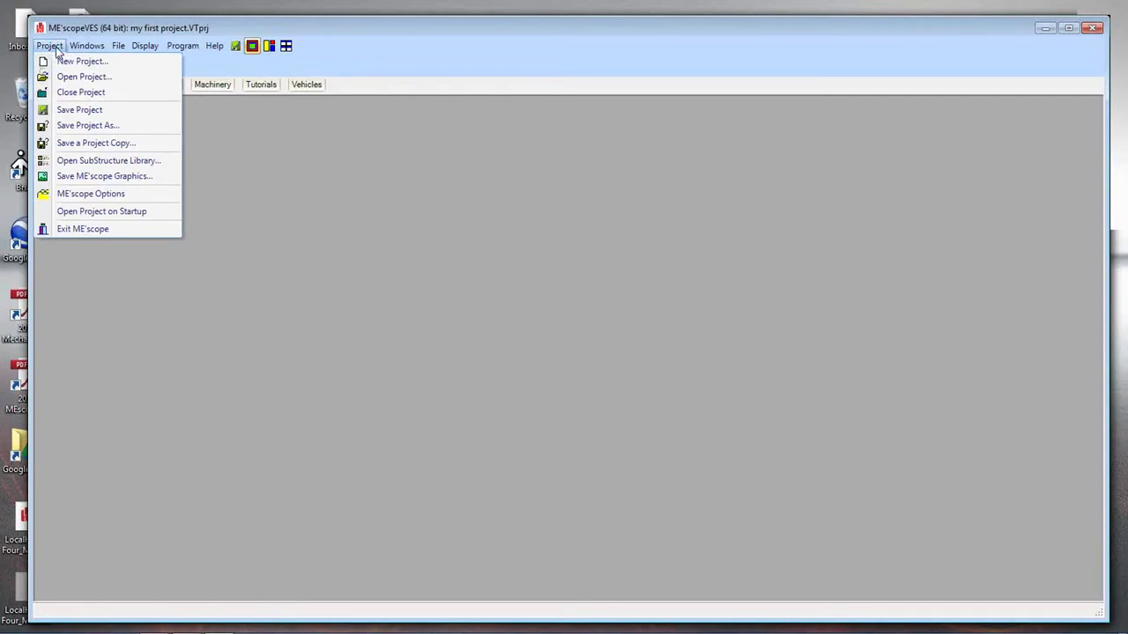
mouse_move(76, 55)
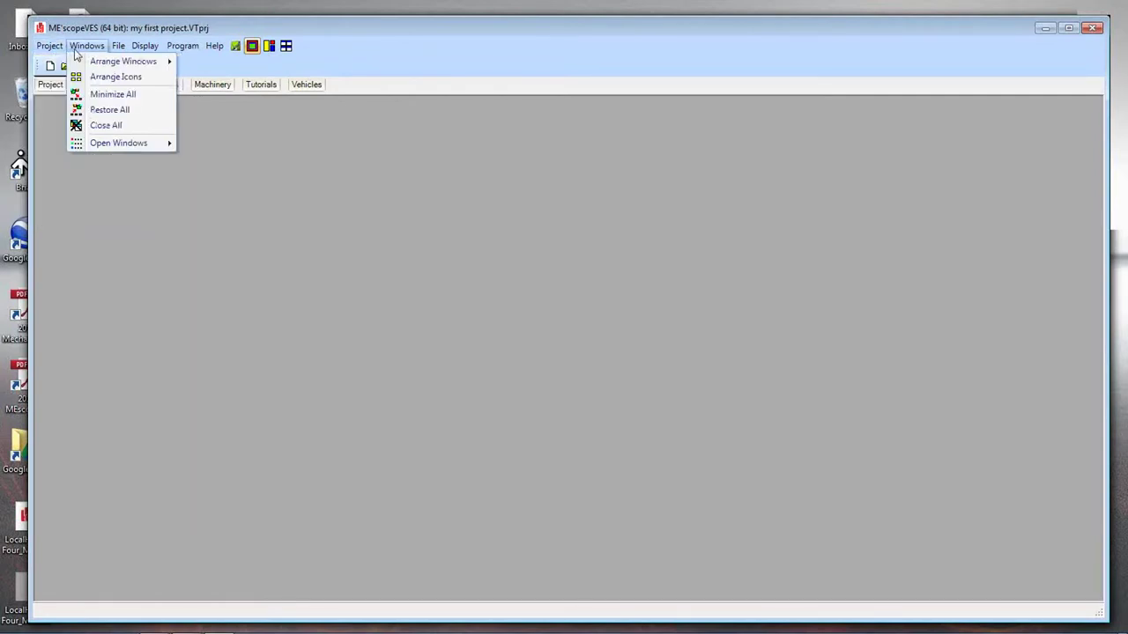
mouse_move(121, 55)
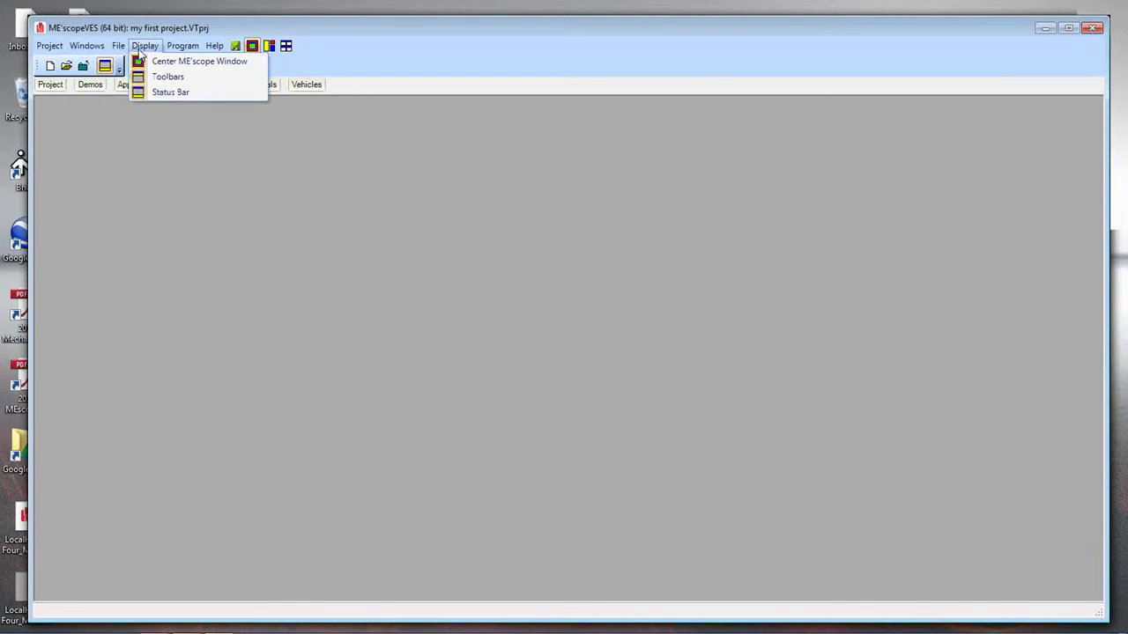
mouse_move(192, 51)
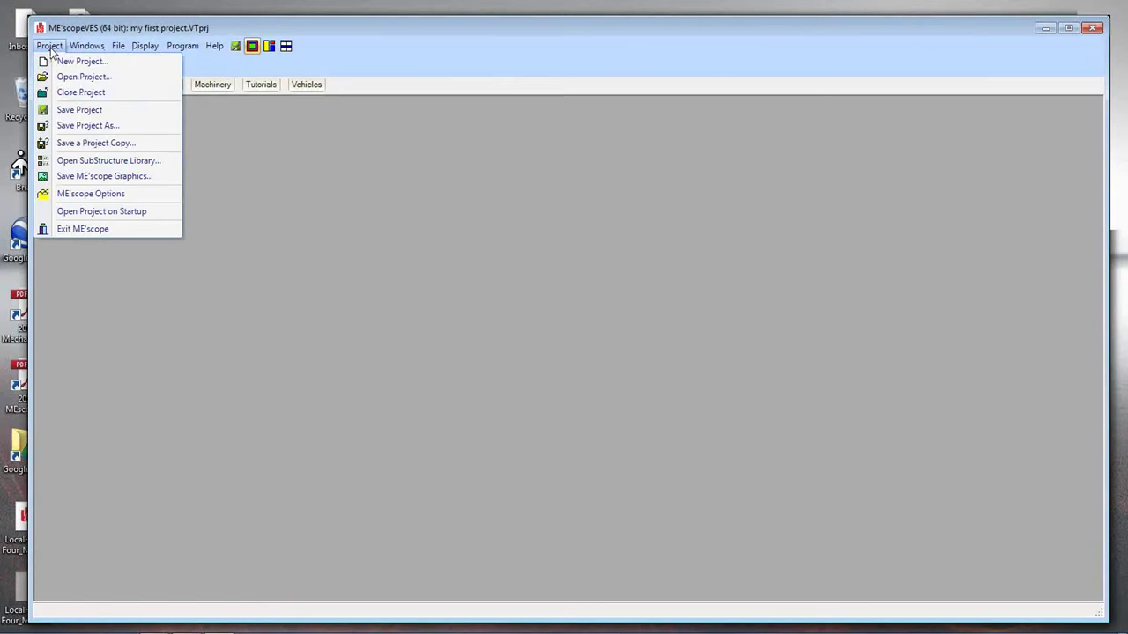
mouse_move(141, 78)
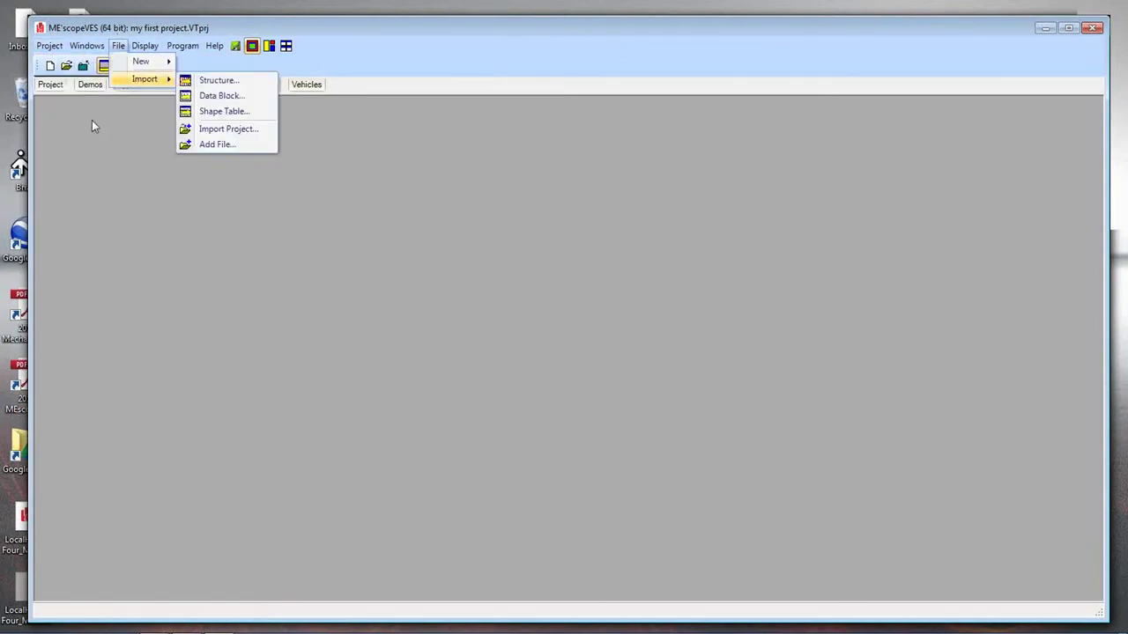
Choose Import > Data Block from the File menu.
click(123, 48)
click(128, 53)
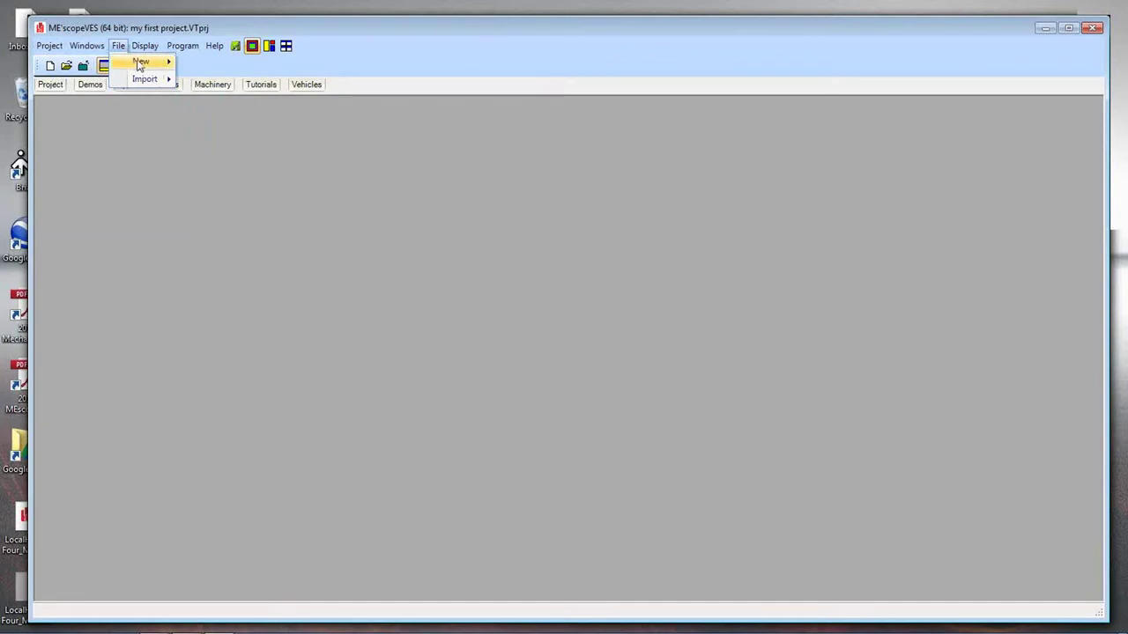
mouse_move(139, 66)
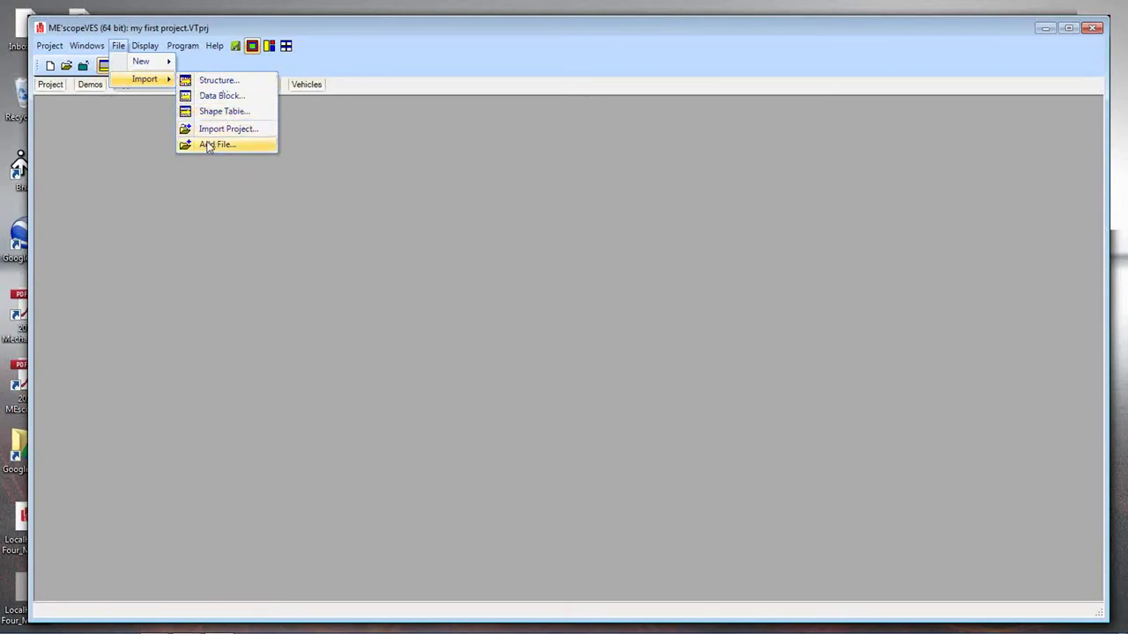
click(208, 98)
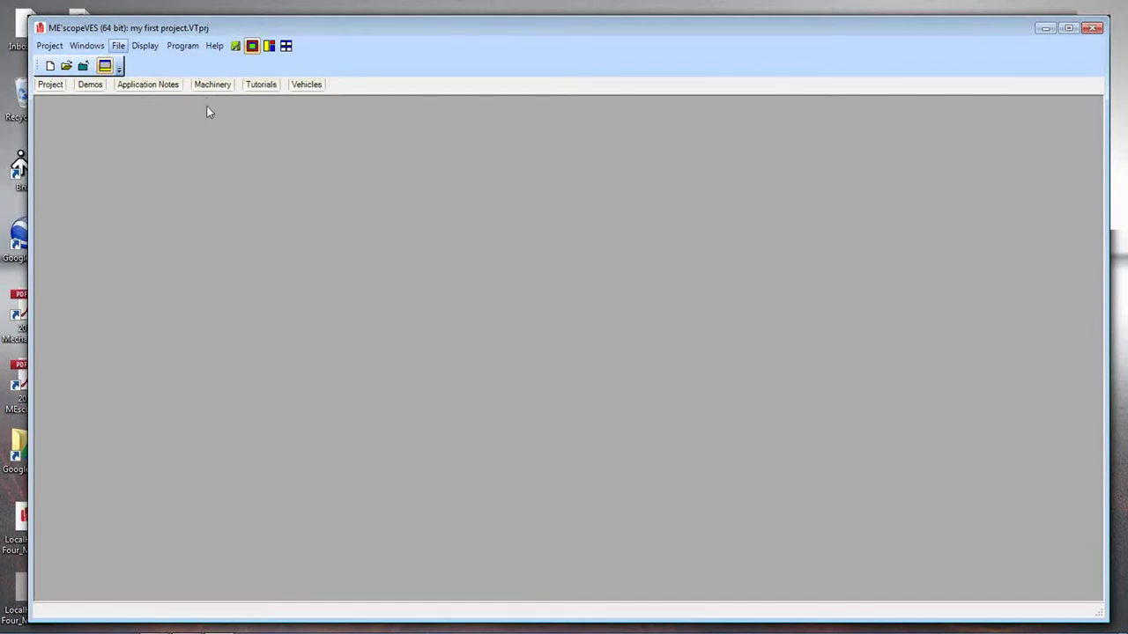
Move the Import Data Block dialog down-right and browse into the Tutorials folder.
drag(290, 65, 388, 141)
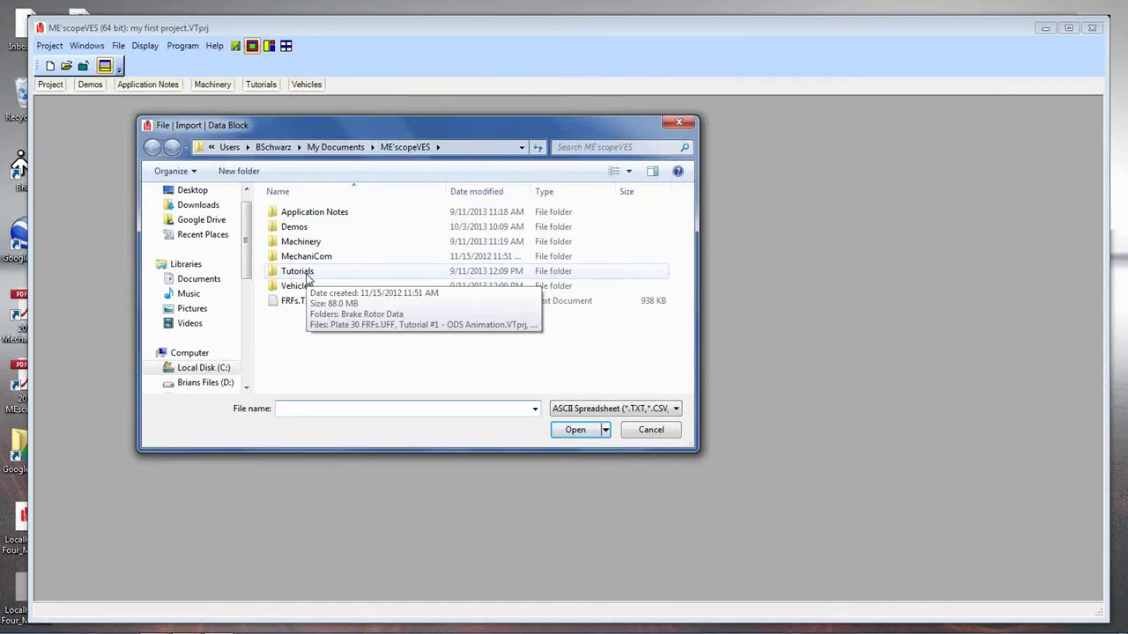
double_click(306, 274)
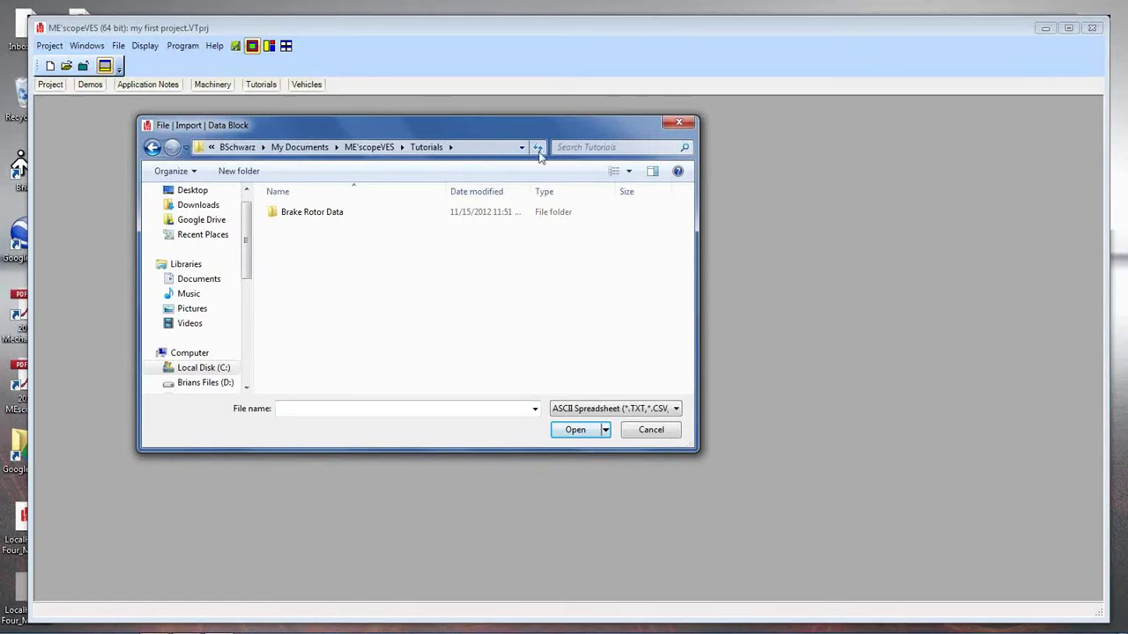
Set the file type to Universal File Format (*.UFF, *.UNV, *.BUNV, *.ASC).
click(675, 412)
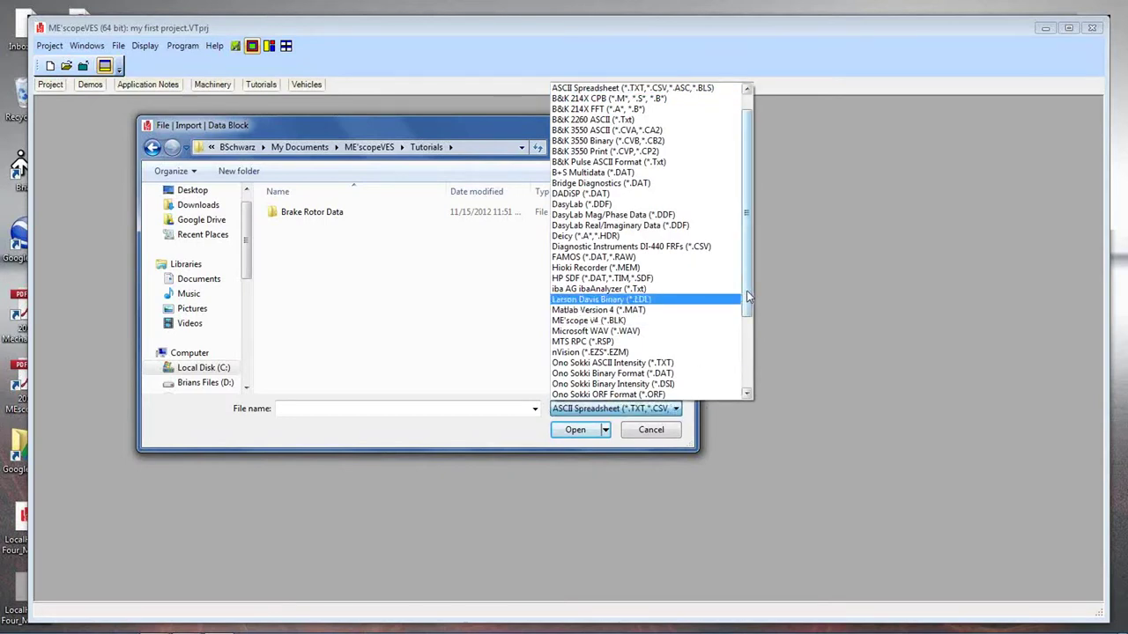
drag(748, 303, 755, 253)
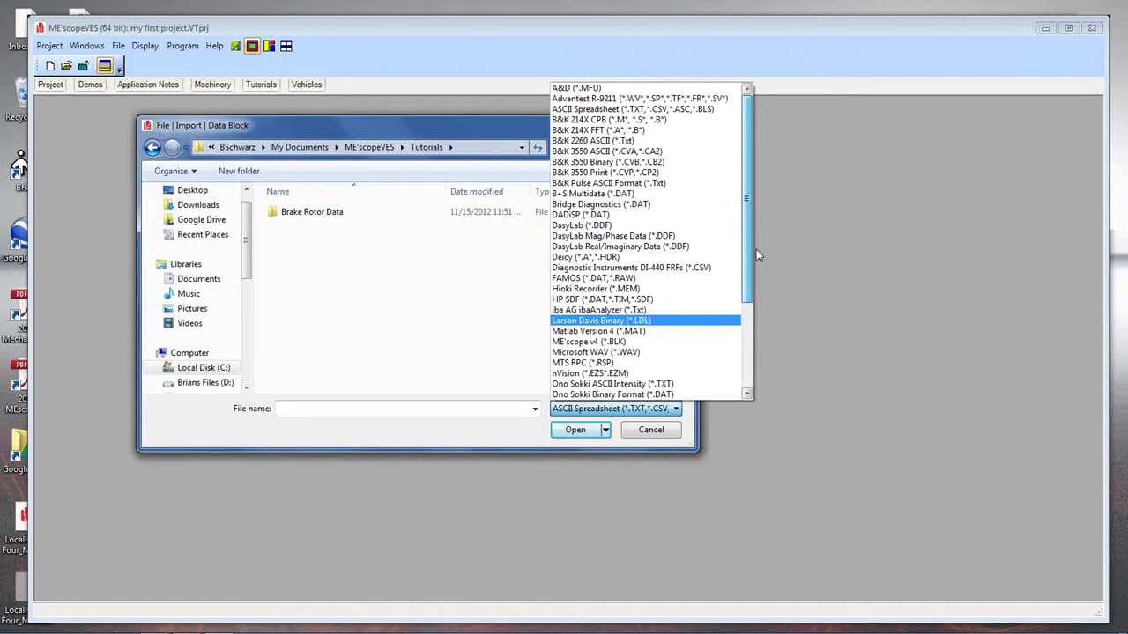
drag(756, 256, 752, 282)
drag(750, 278, 750, 319)
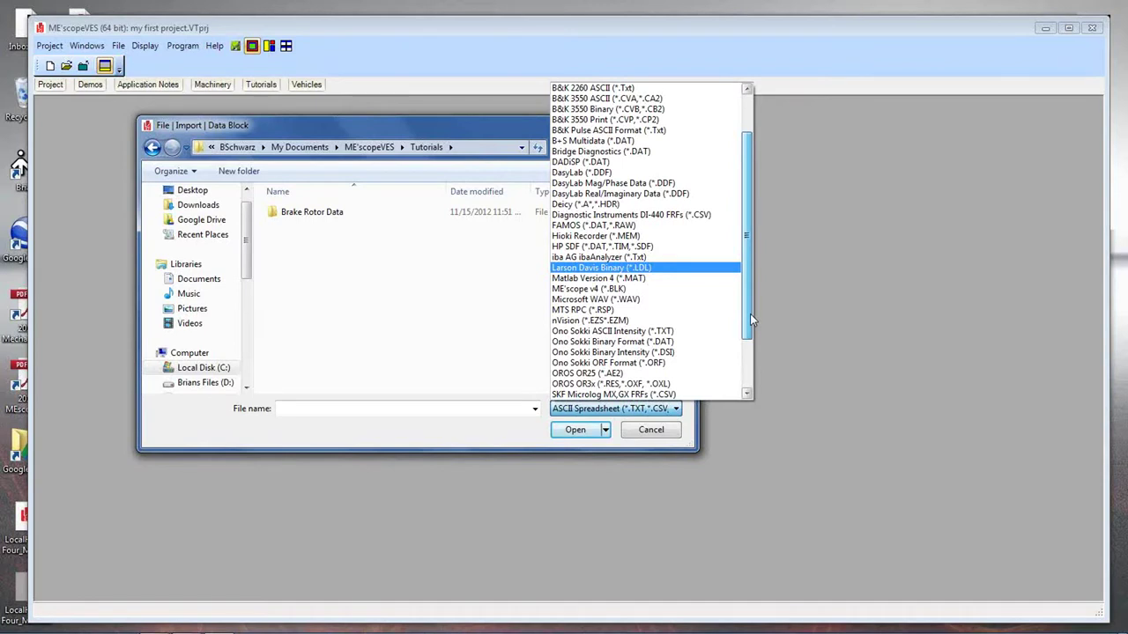
drag(750, 321, 754, 377)
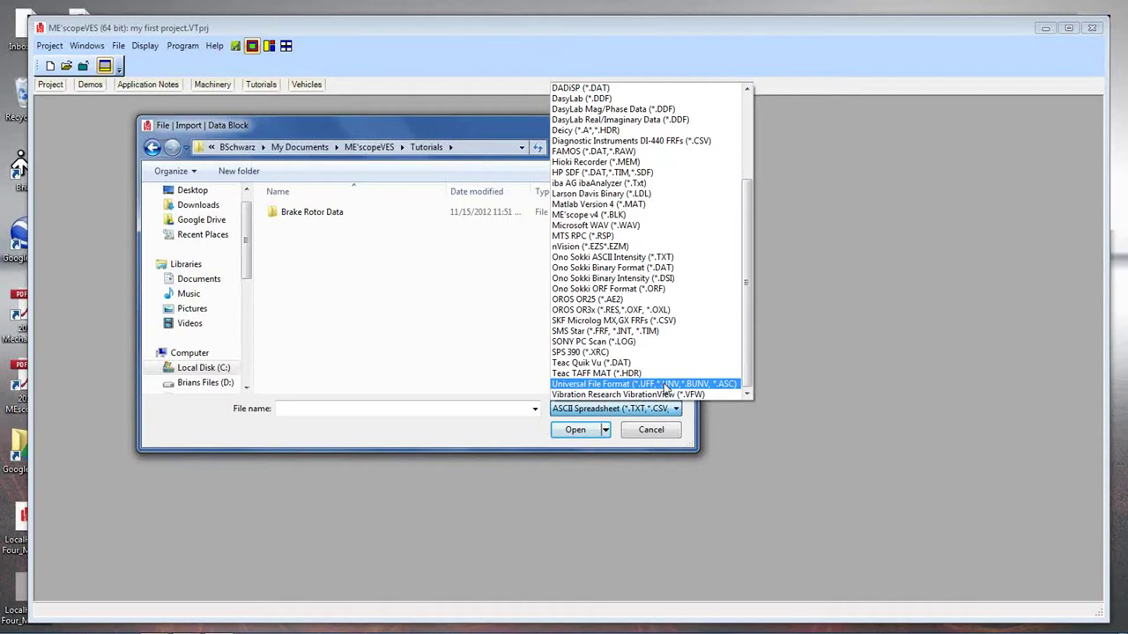
click(667, 385)
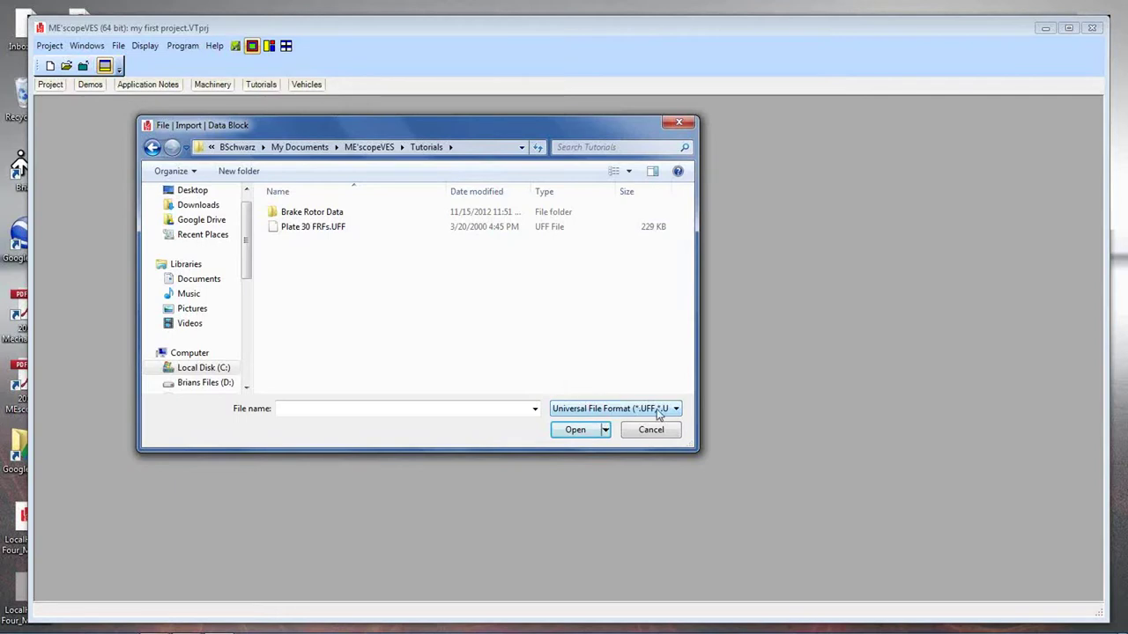
Open Plate 30 FRFs.UFF from the Tutorials folder.
click(309, 227)
double_click(308, 227)
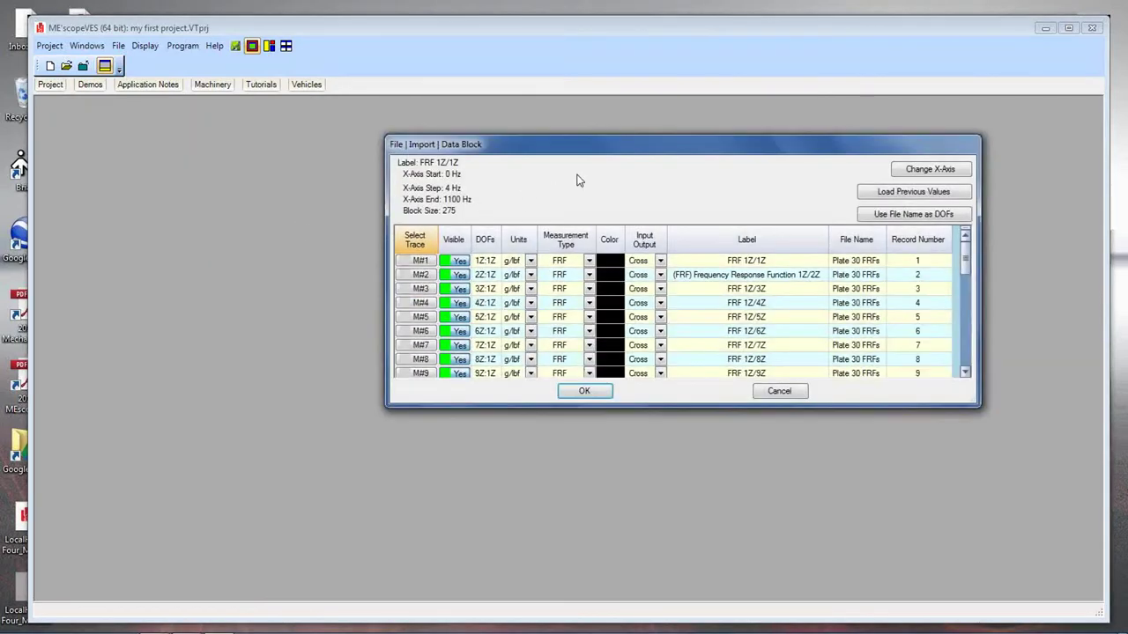
Move the import dialog left, enlarge it, and scroll through the 30 FRF records.
drag(618, 155, 379, 152)
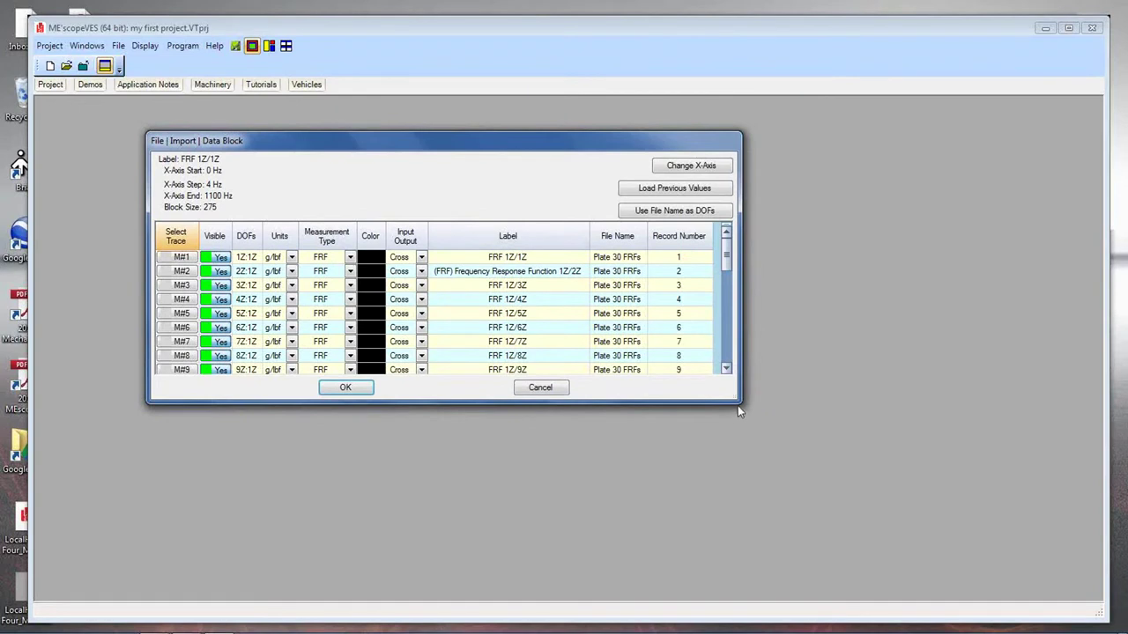
drag(737, 405, 760, 568)
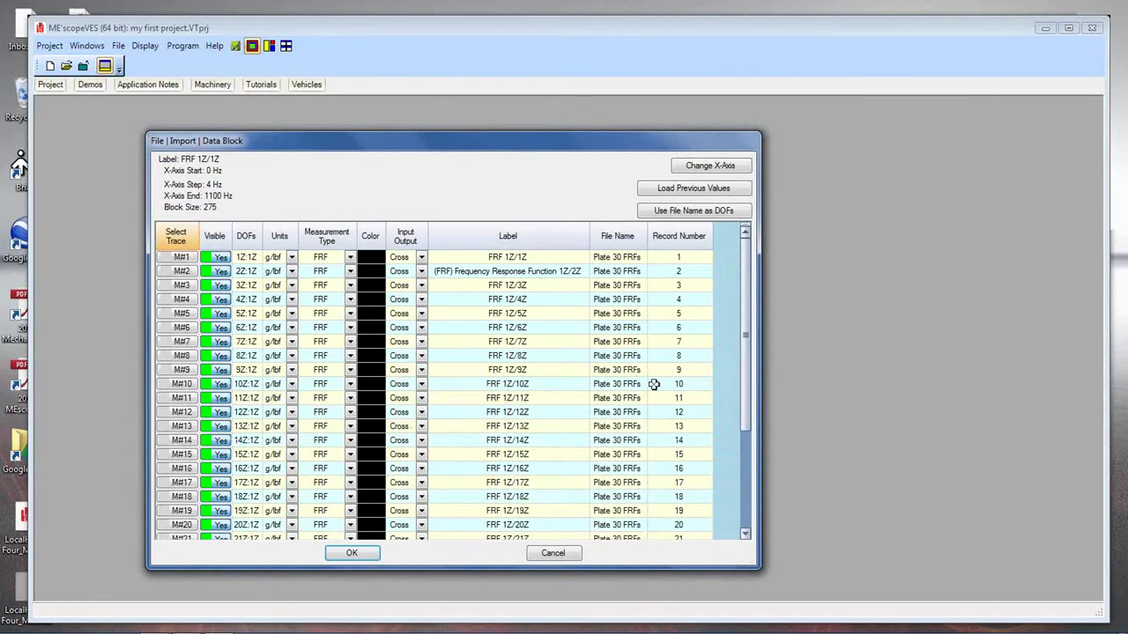
drag(744, 374, 773, 370)
drag(745, 370, 768, 473)
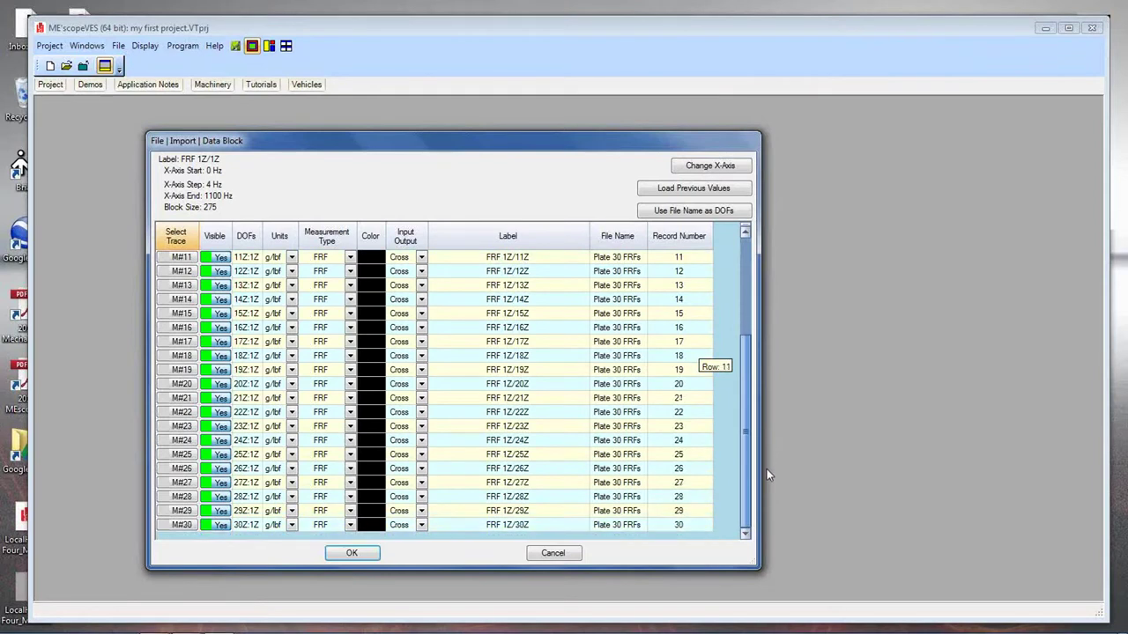
drag(771, 456, 759, 361)
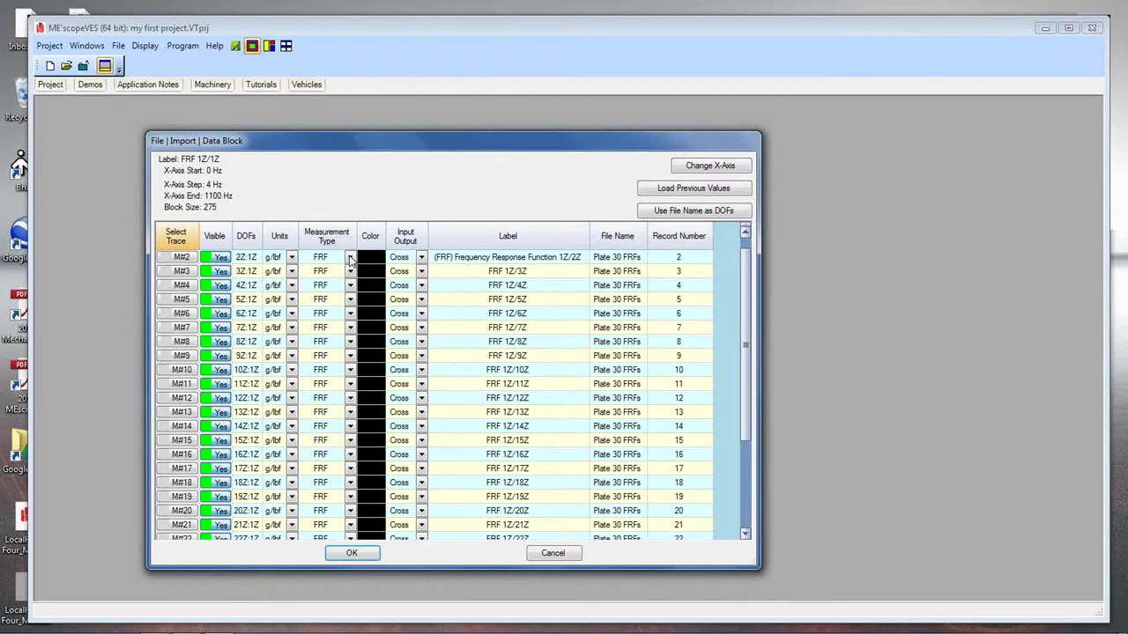
Check M#2's Measurement Type dropdown and keep it set to FRF.
click(350, 257)
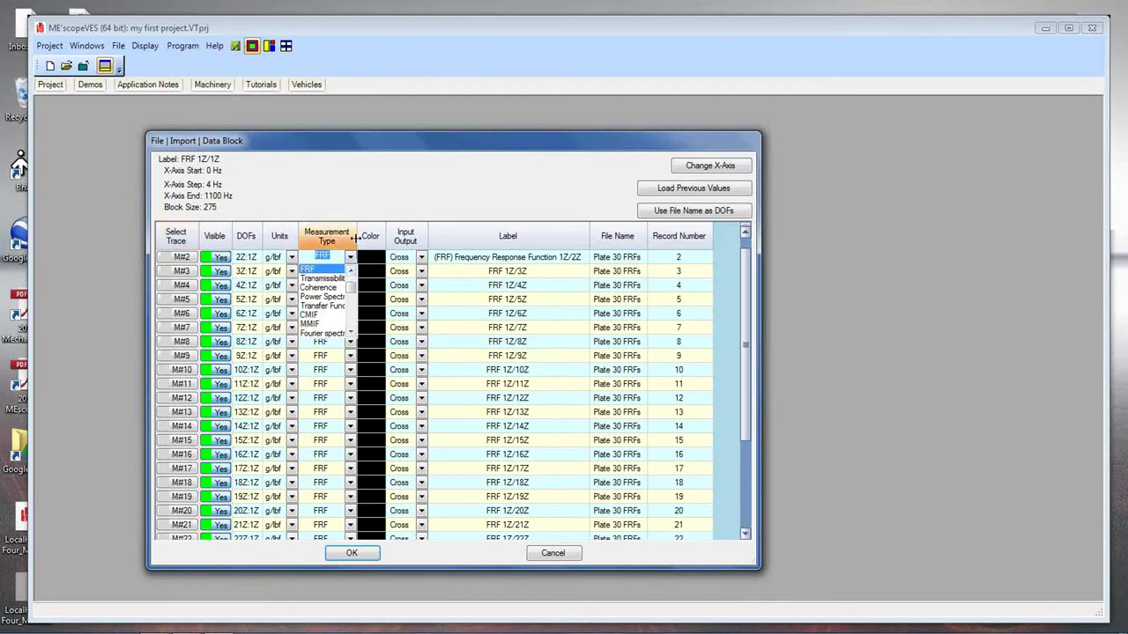
click(356, 236)
drag(370, 236, 371, 238)
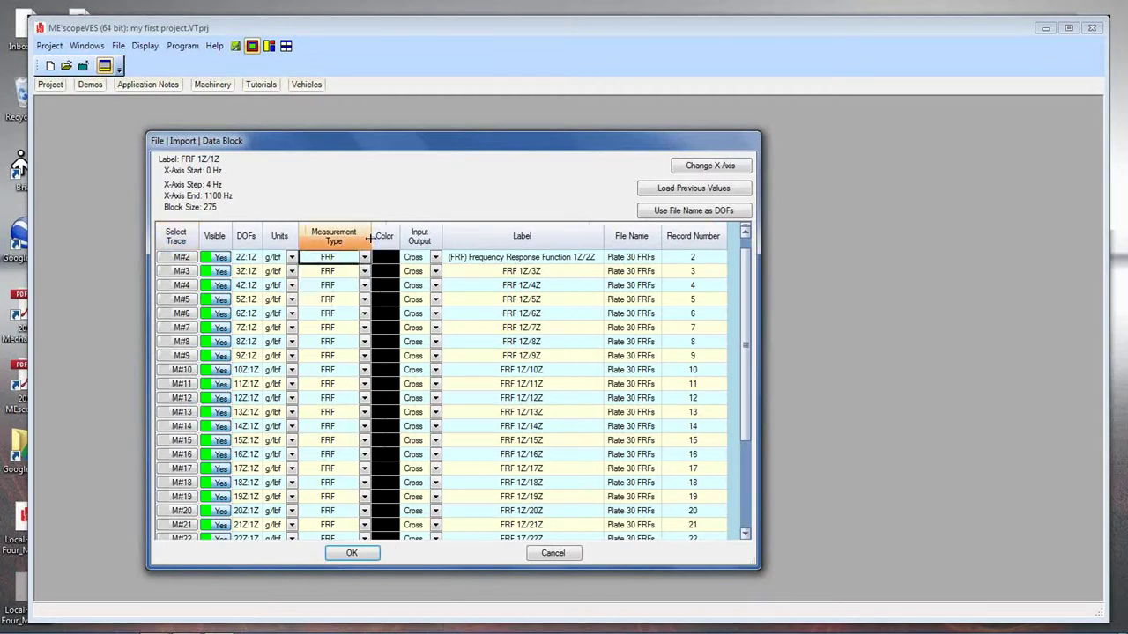
click(365, 257)
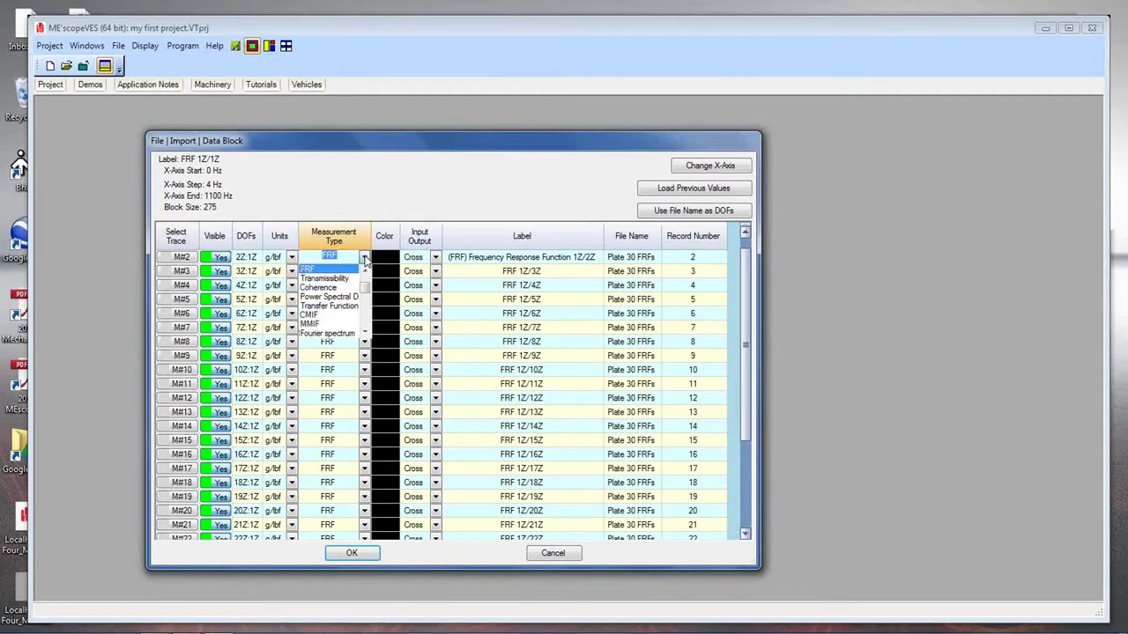
mouse_move(365, 287)
mouse_down()
mouse_move(367, 325)
mouse_move(368, 275)
mouse_up()
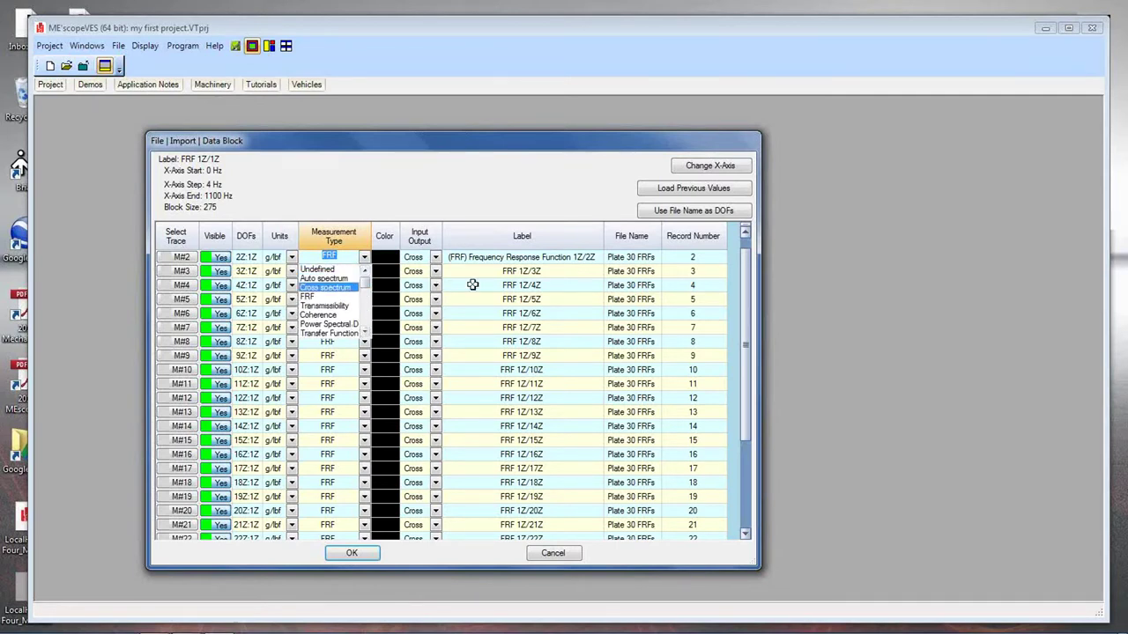
click(485, 146)
Move the import dialog up-left, enlarge it, and zoom the record grid larger.
drag(485, 146, 449, 131)
drag(723, 552, 876, 597)
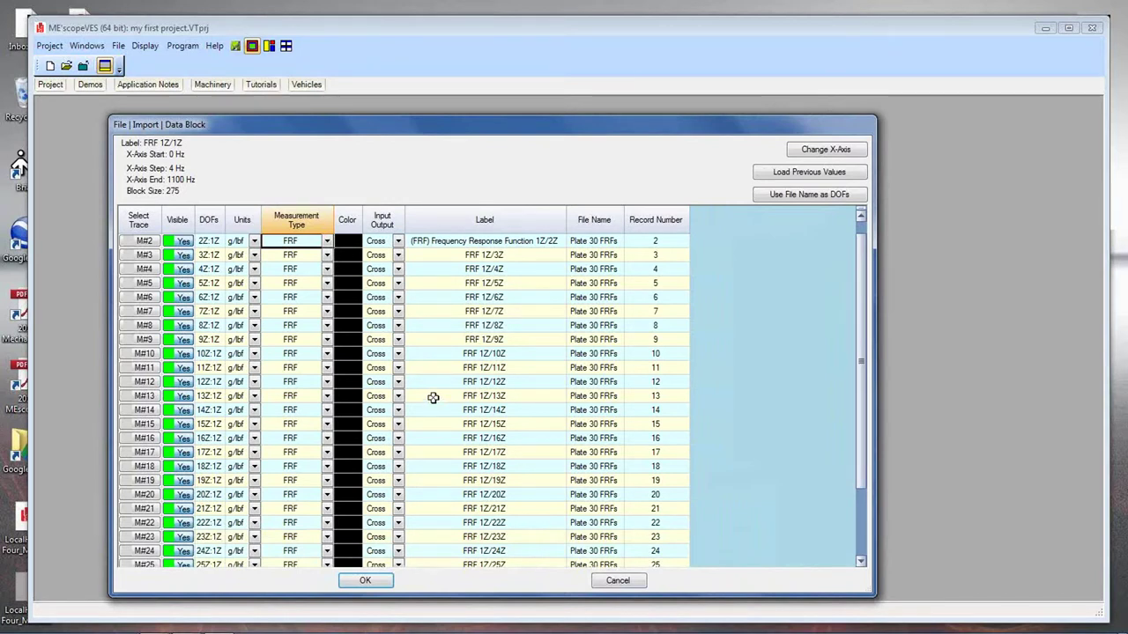
ctrl+scroll(438, 394, up, 5)
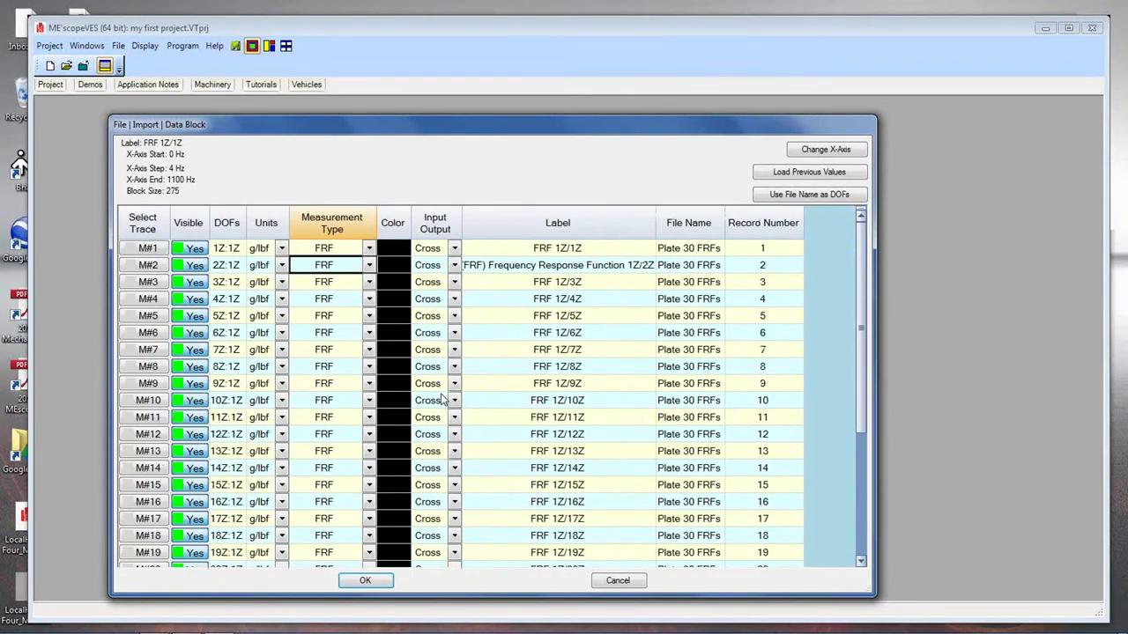
ctrl+scroll(444, 399, up, 1)
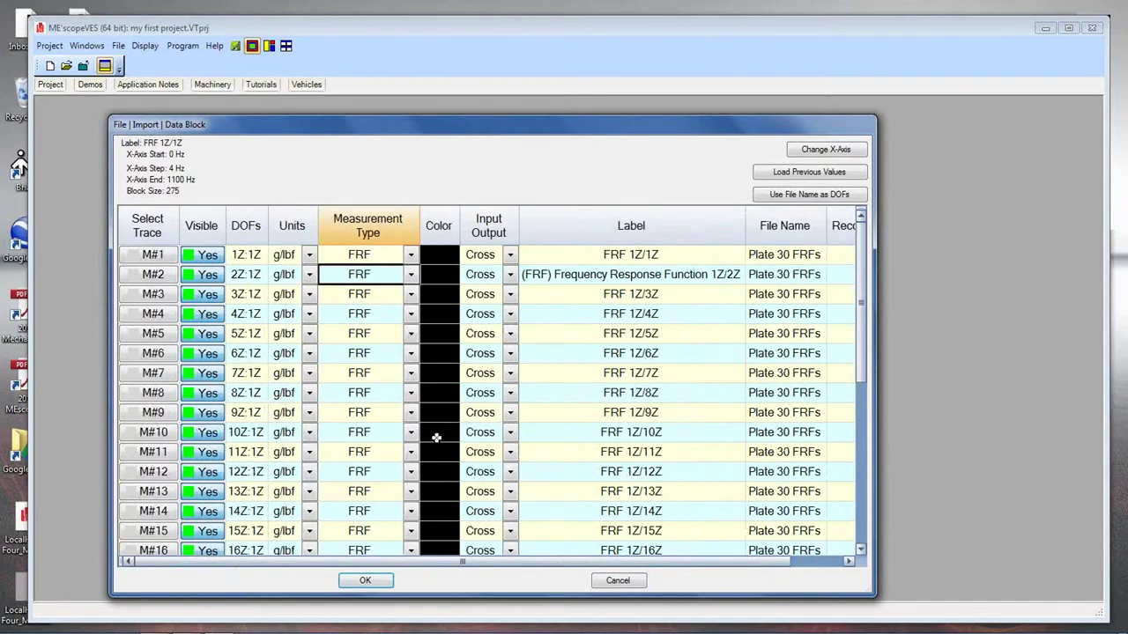
click(410, 255)
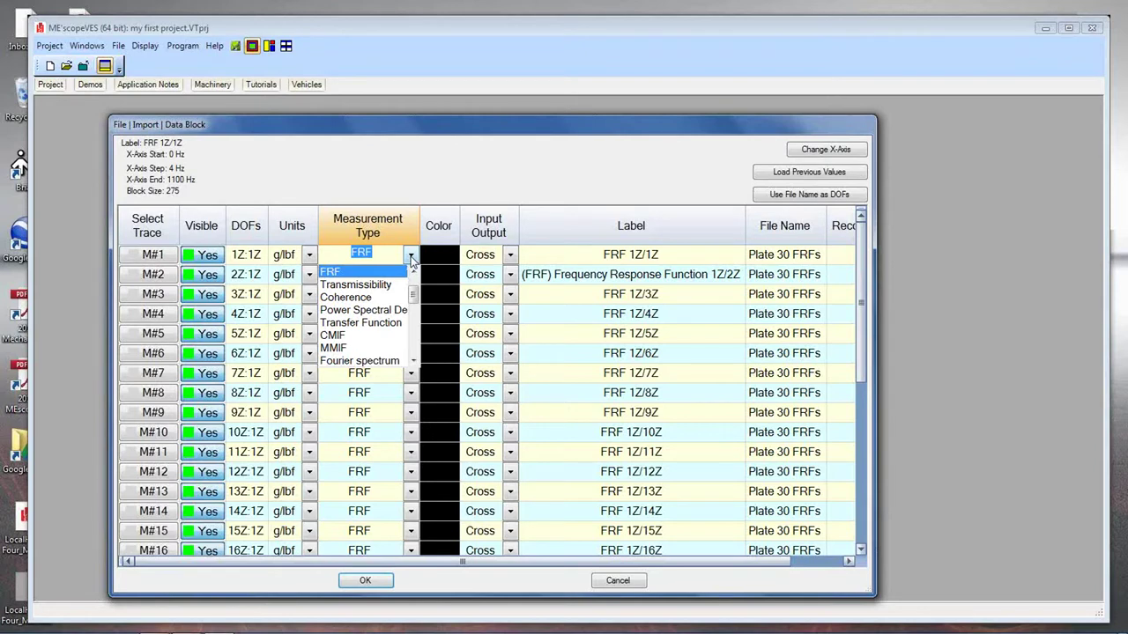
click(411, 256)
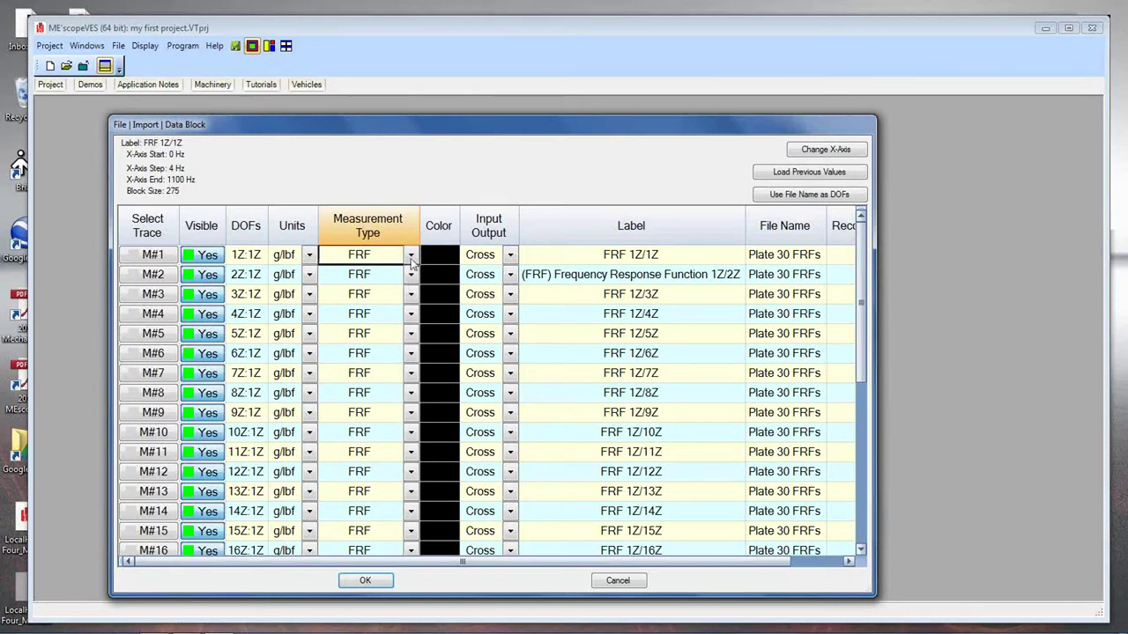
click(411, 257)
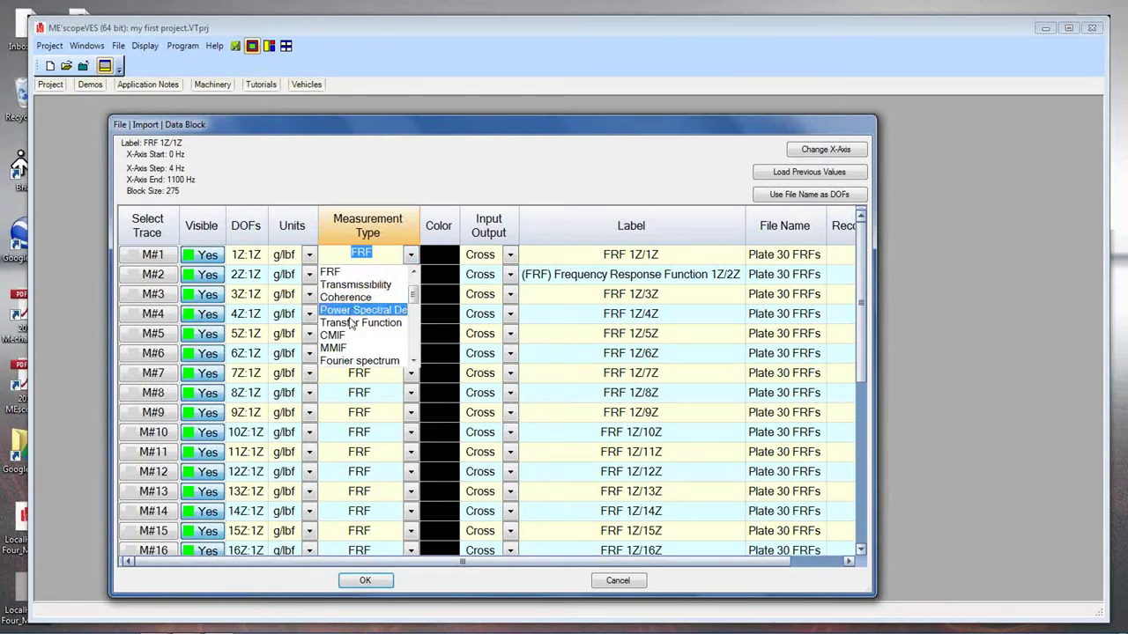
drag(414, 301, 416, 352)
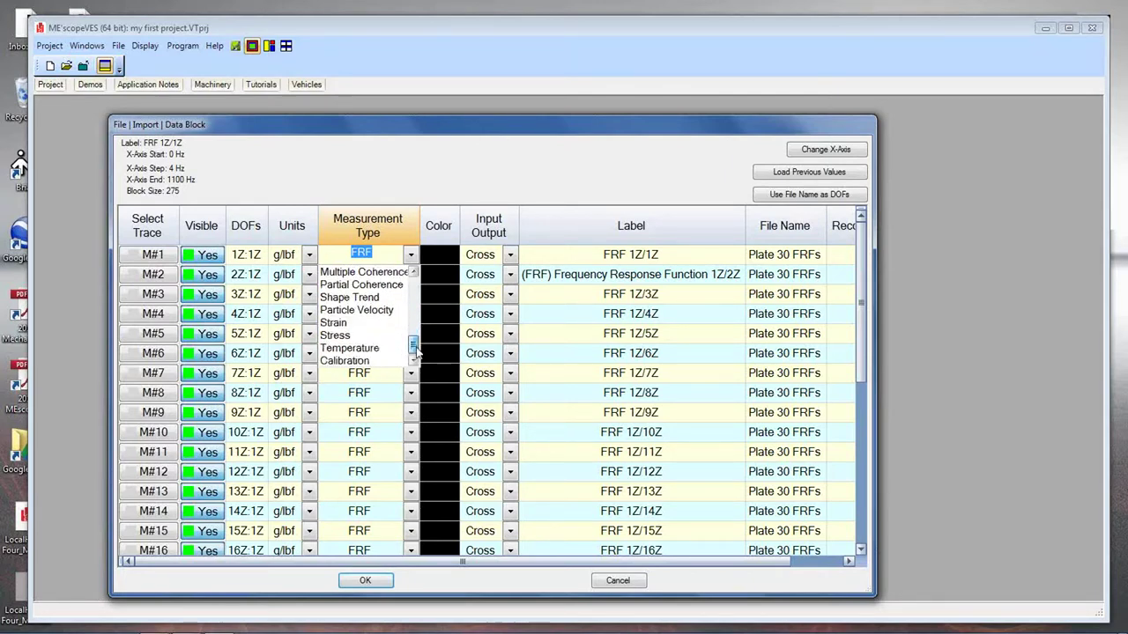
drag(415, 351, 422, 323)
scroll(422, 323, up, 1)
drag(421, 308, 423, 289)
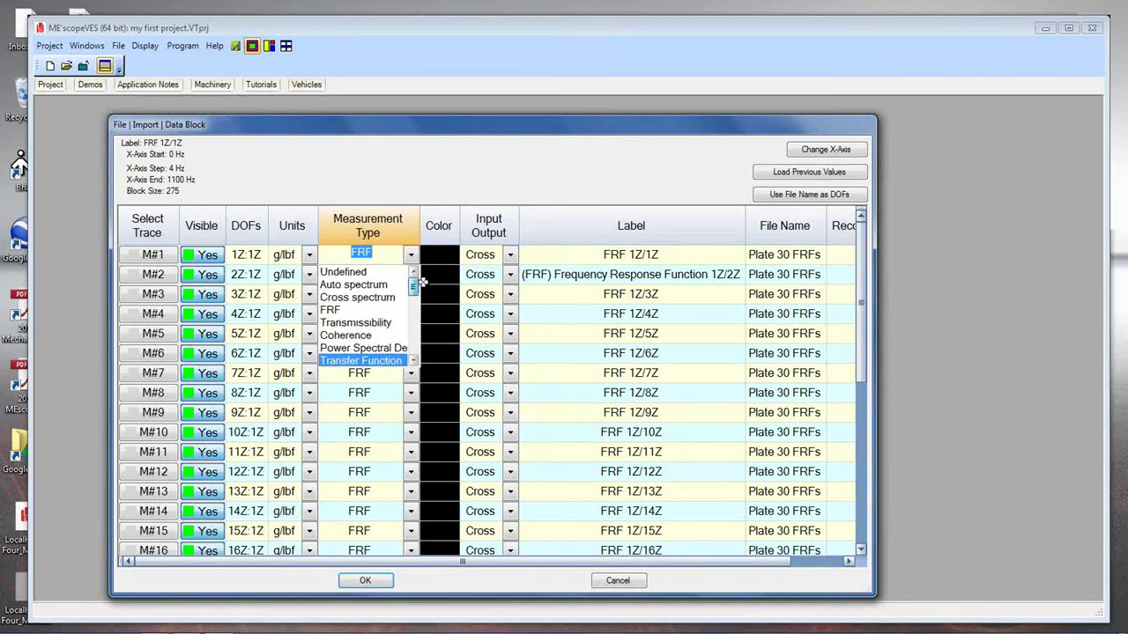
click(396, 232)
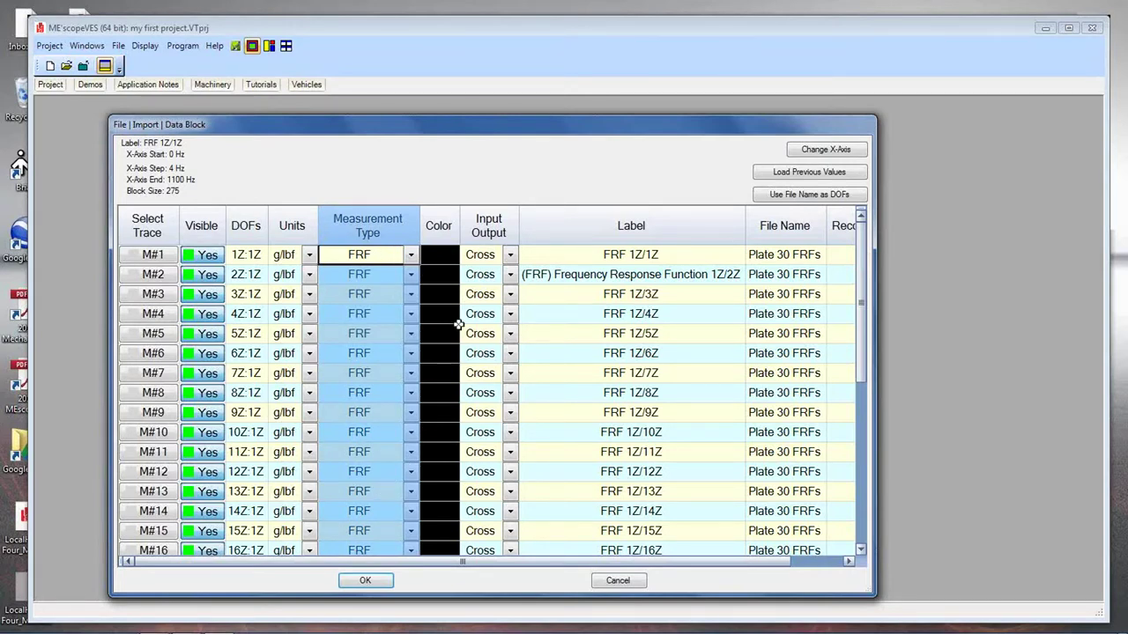
click(510, 256)
click(510, 255)
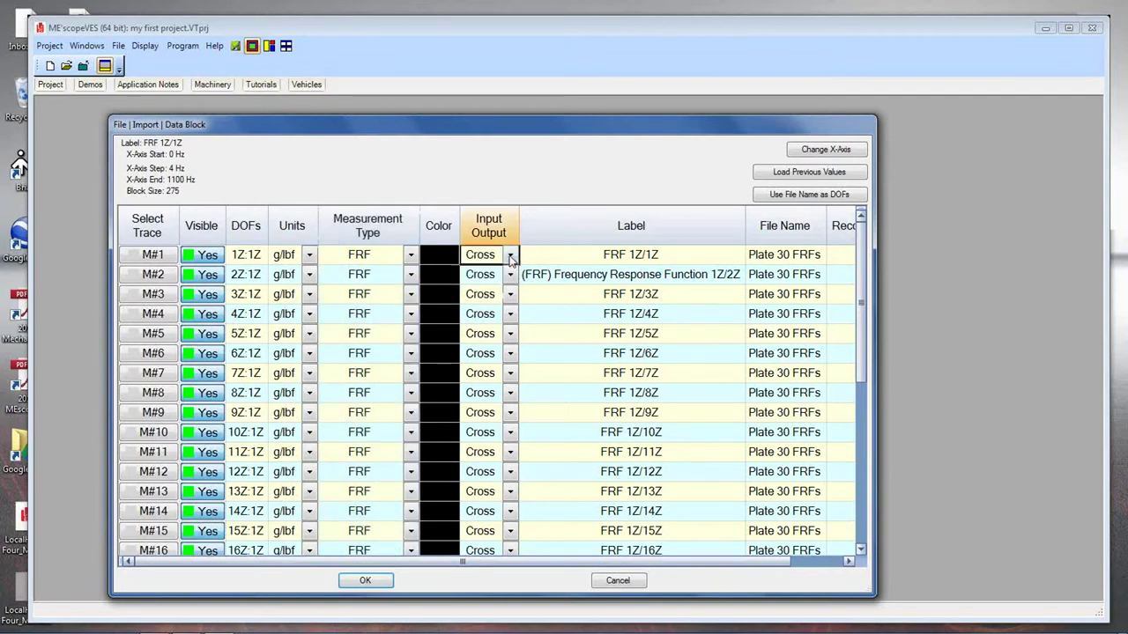
click(510, 255)
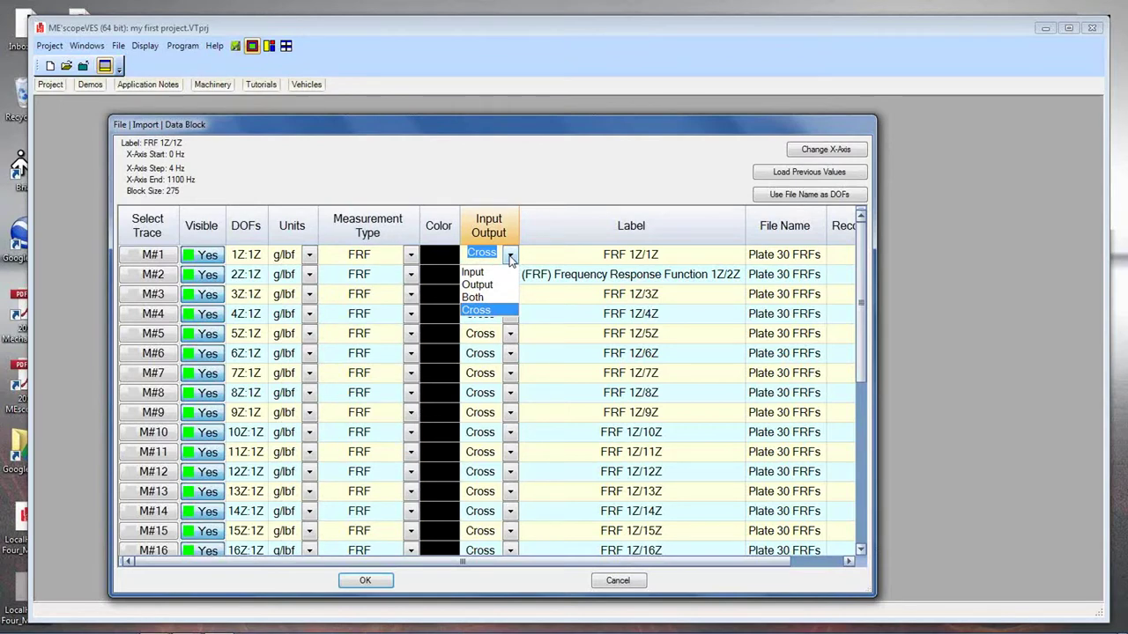
click(510, 255)
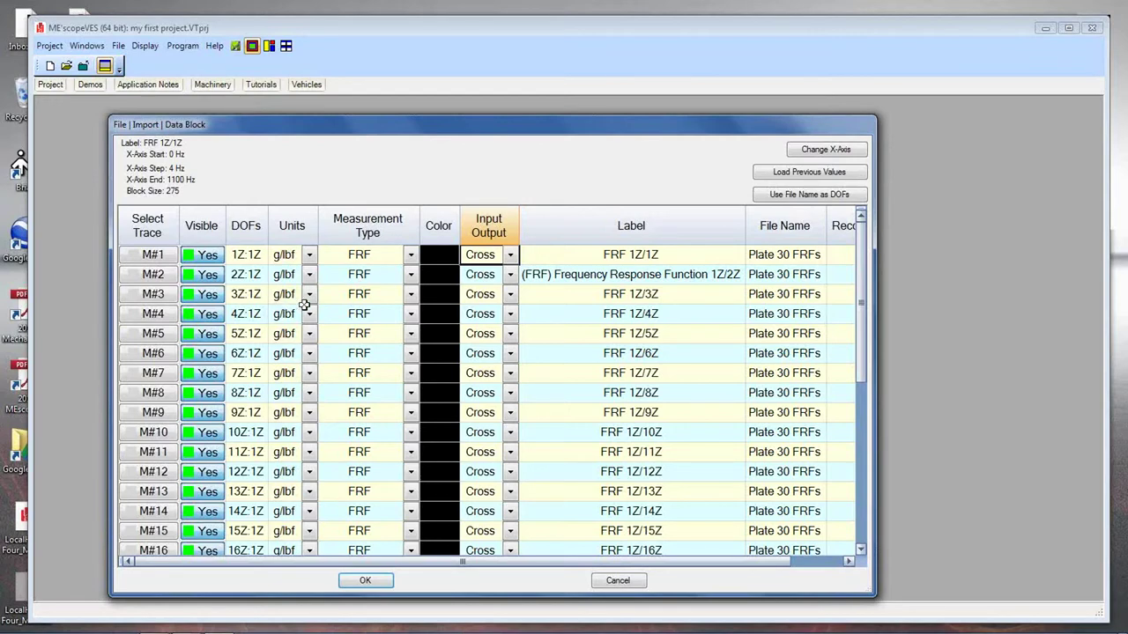
click(511, 255)
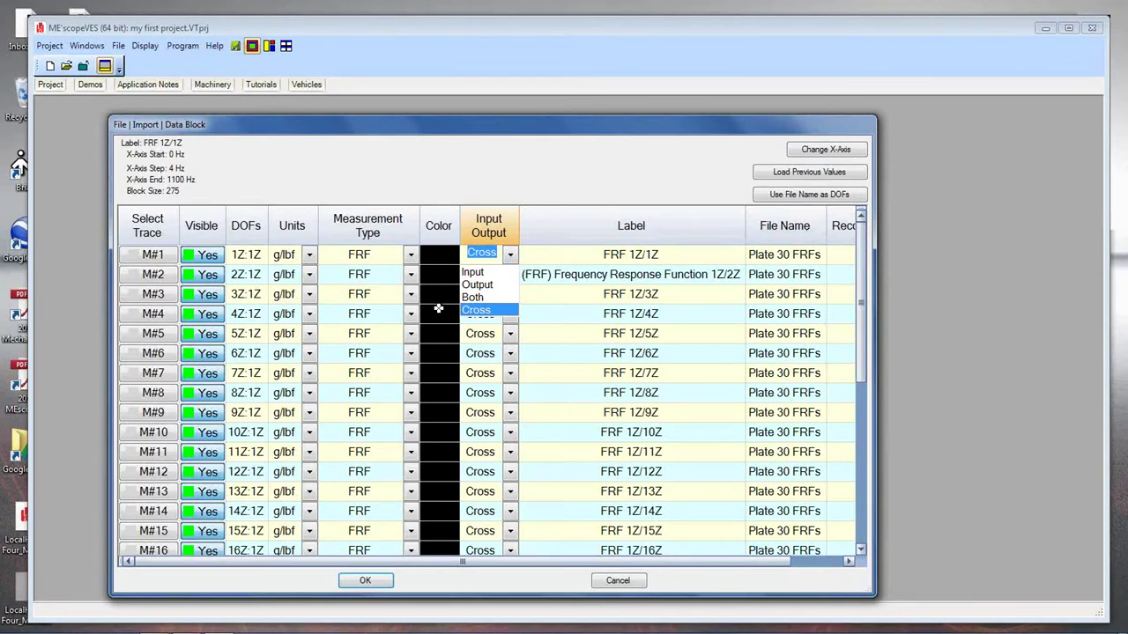
click(652, 227)
mouse_move(574, 562)
mouse_down()
mouse_move(621, 566)
mouse_move(577, 566)
mouse_up()
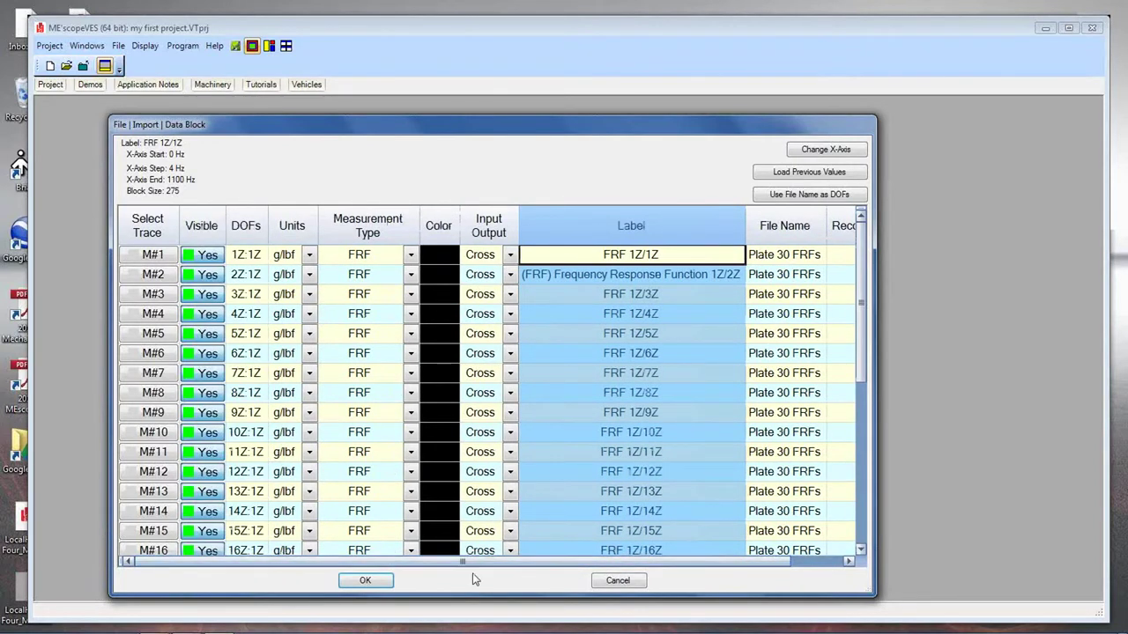
Accept the import for all traces and name the new data block Plate 30 FRFs.
click(366, 581)
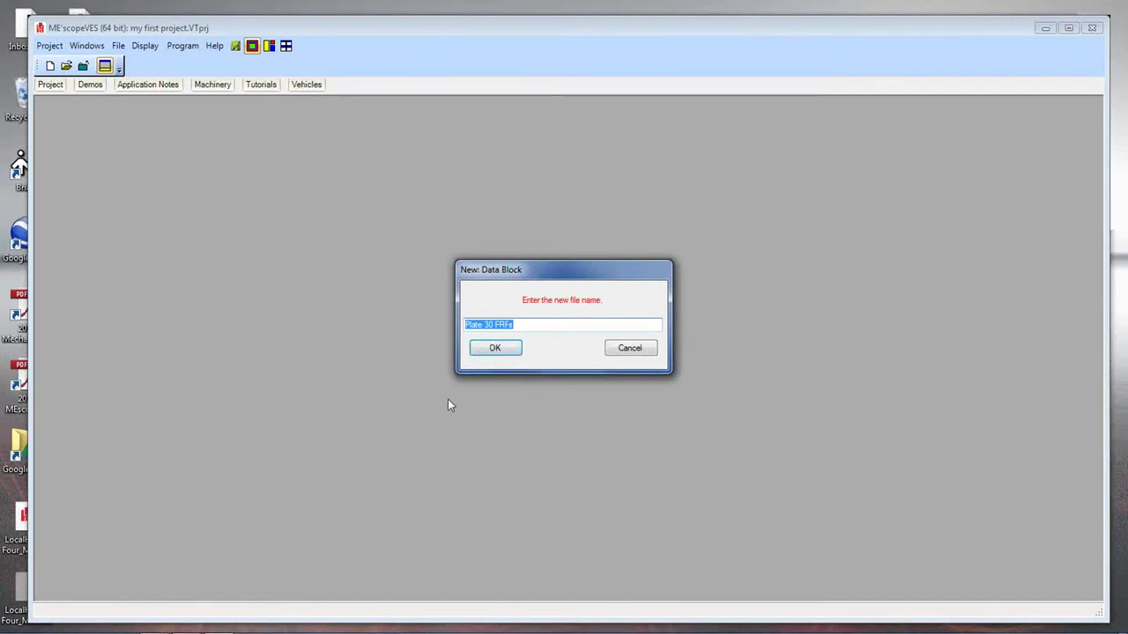
click(492, 350)
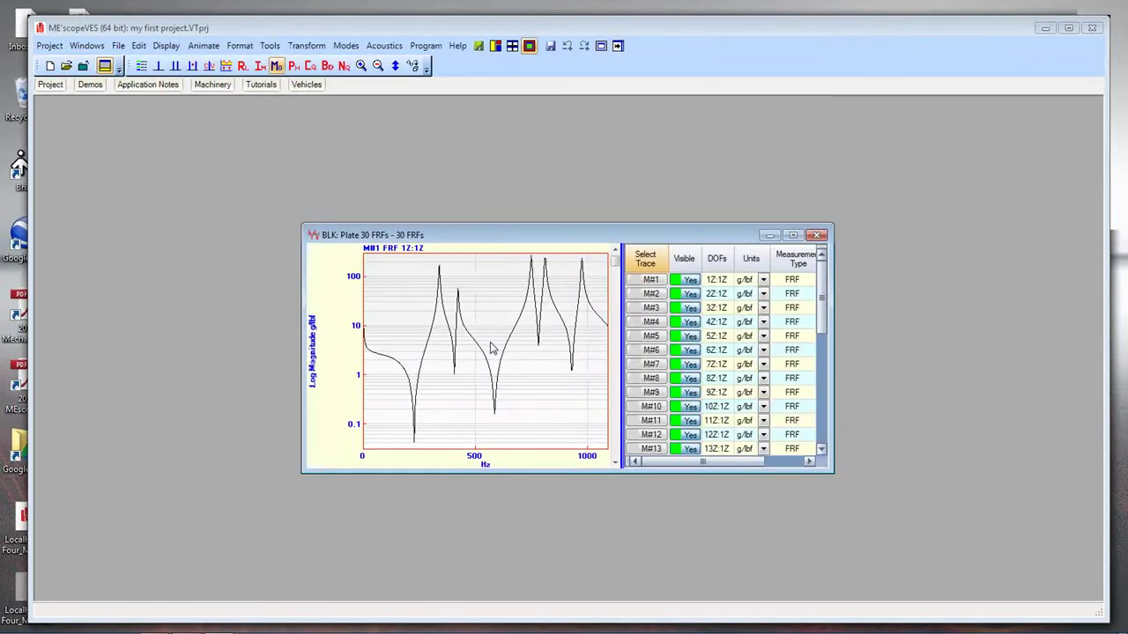
Nudge the BLK: Plate 30 FRFs window up-left and open the FRF plot's context menu.
drag(522, 240, 511, 236)
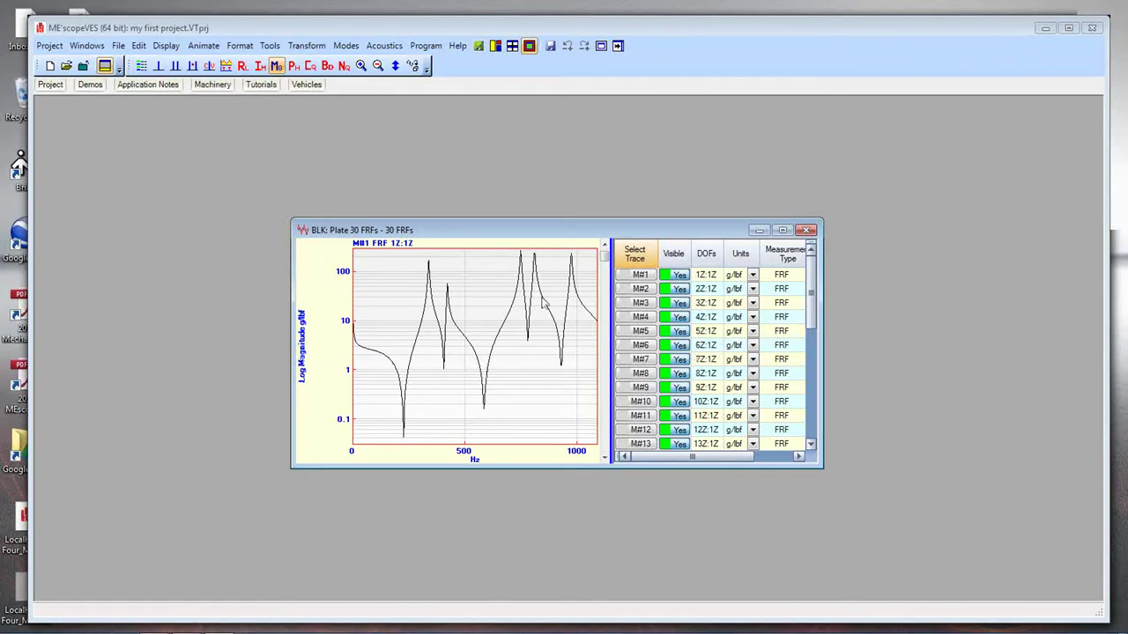
right_click(493, 286)
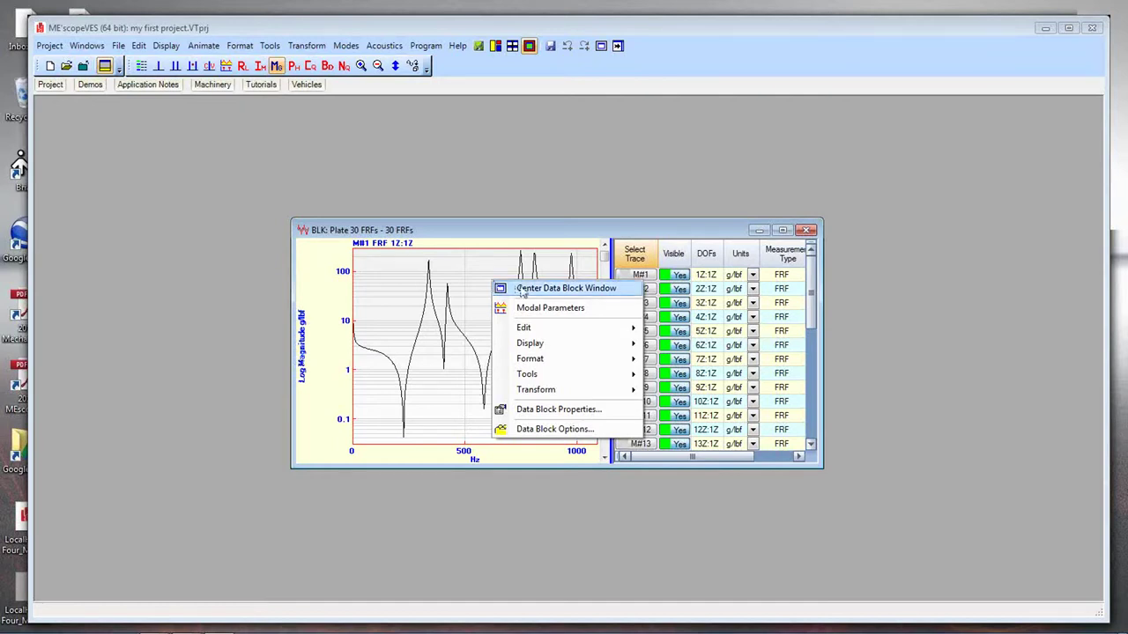
Maximize the data block window and browse its Display and Tools context submenus.
click(522, 291)
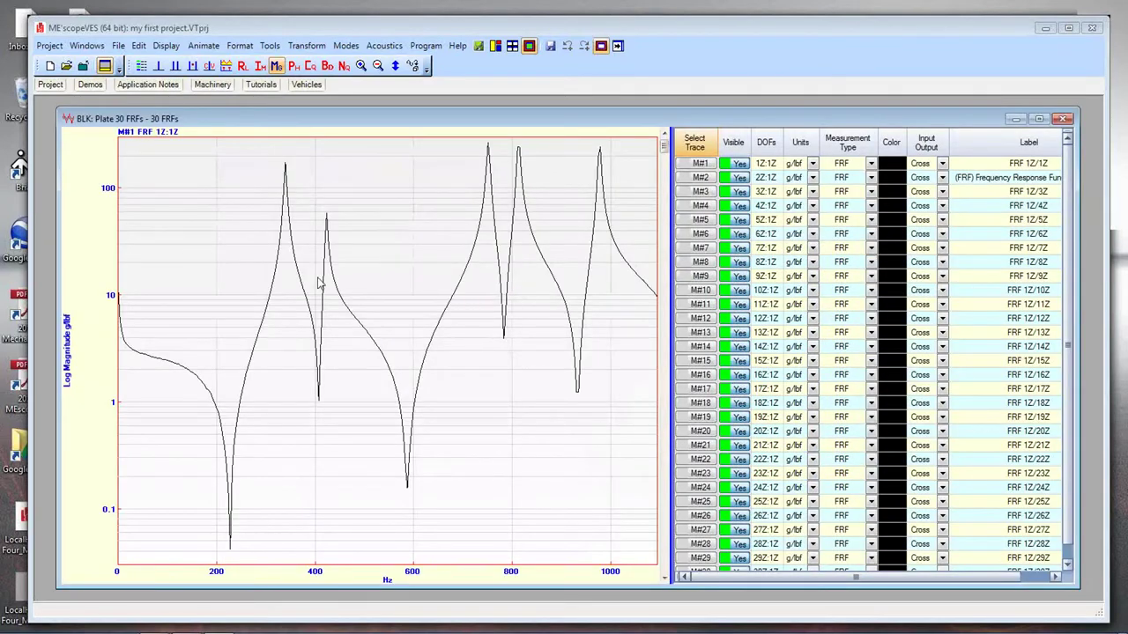
right_click(433, 251)
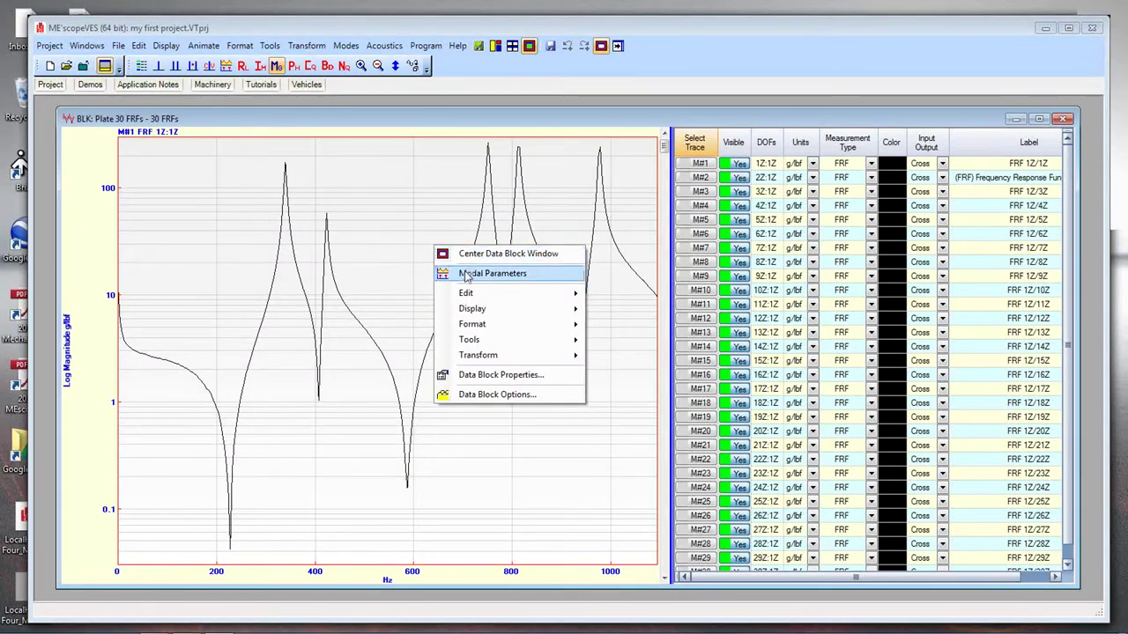
mouse_move(465, 296)
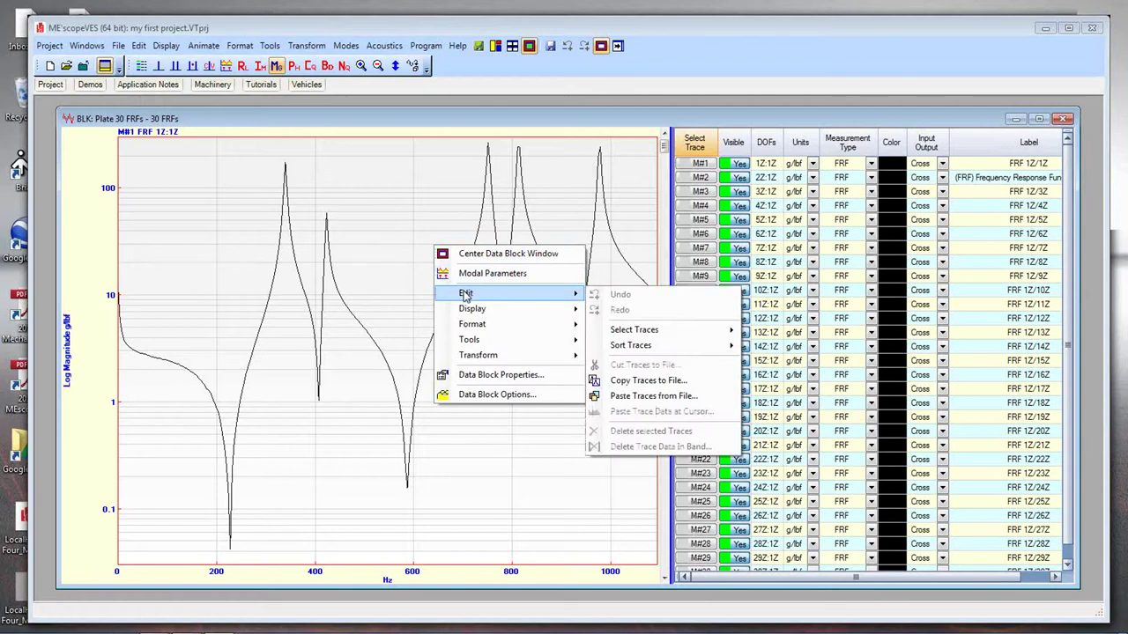
mouse_move(469, 333)
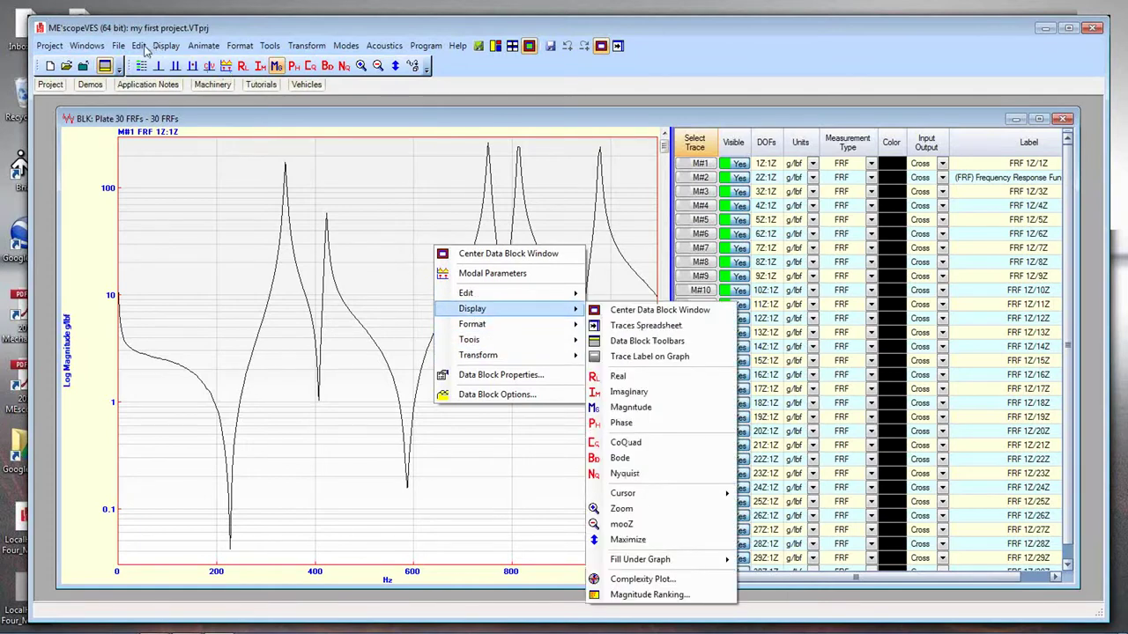
Glance at the Edit menu, then reopen the plot's context menu at Center Data Block Window.
click(141, 48)
click(141, 47)
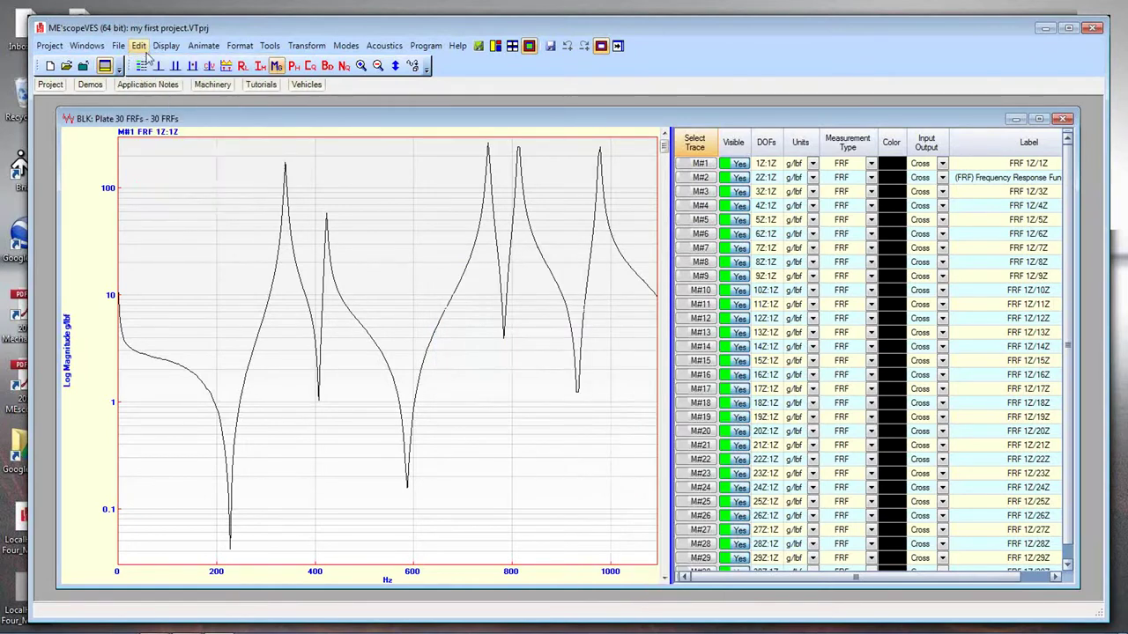
right_click(212, 165)
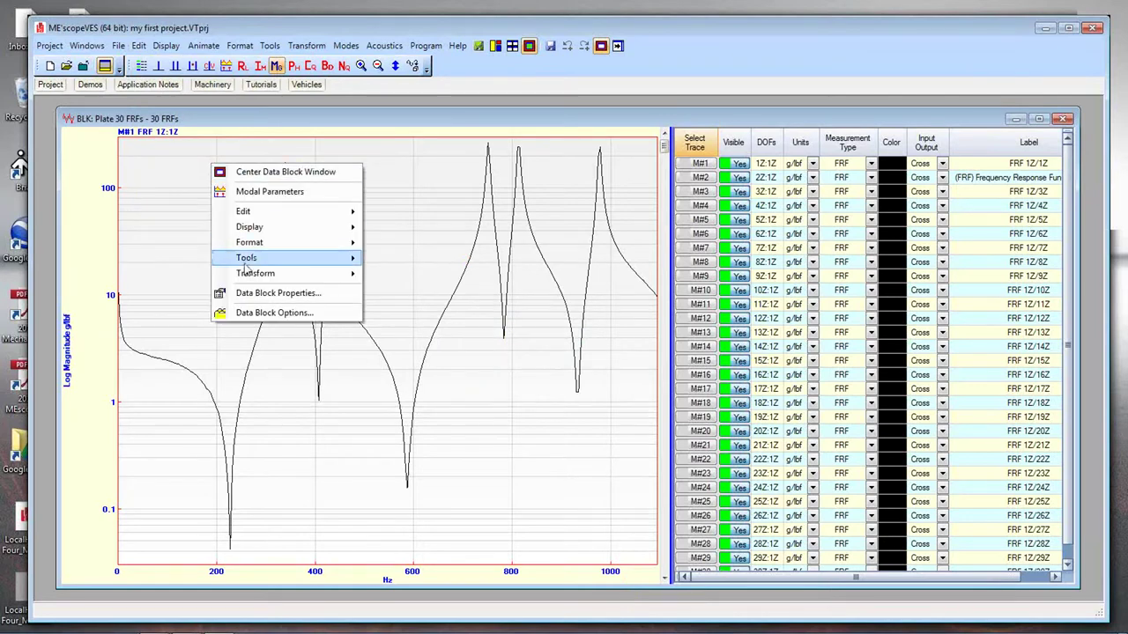
mouse_move(247, 259)
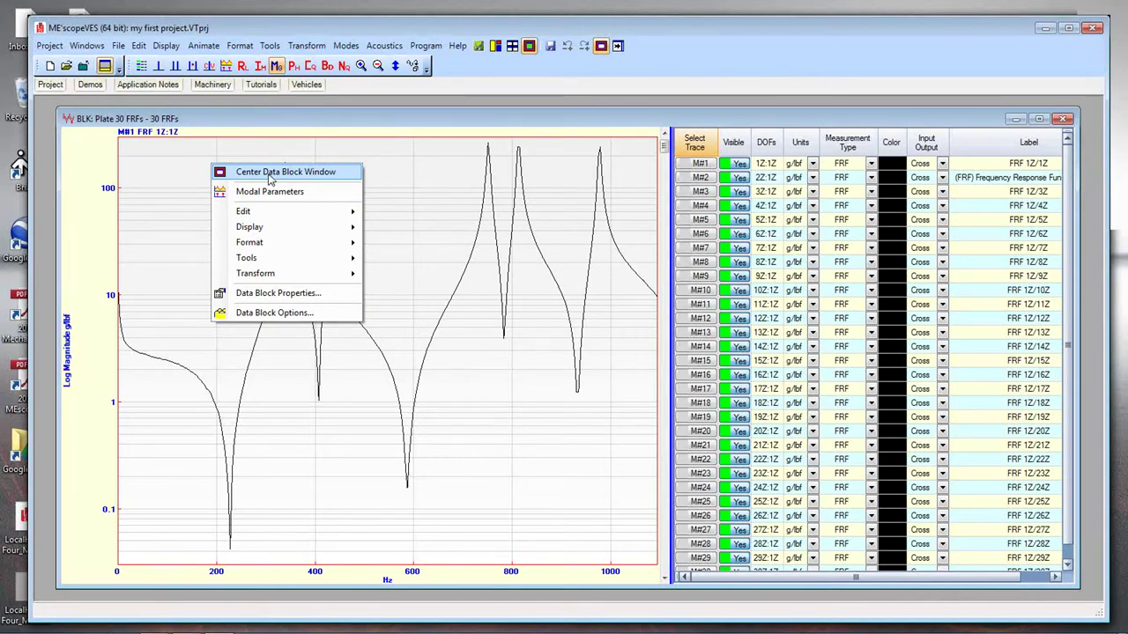
Toggle Center Data Block Window twice, shrinking then re-expanding the Plate 30 FRFs window each time.
click(271, 174)
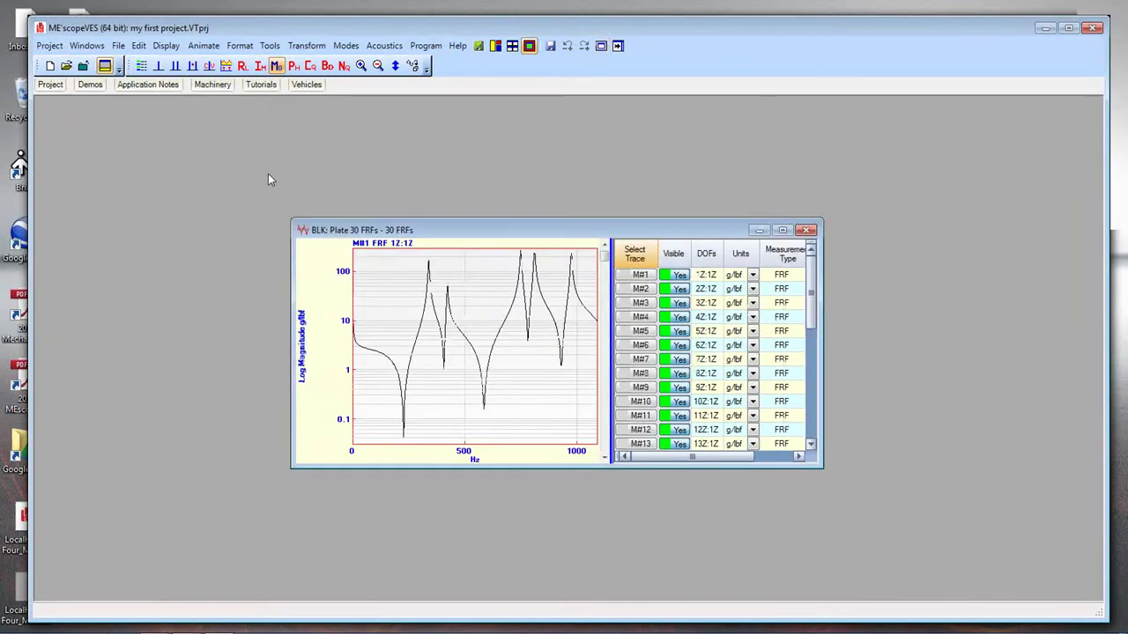
right_click(409, 273)
click(430, 280)
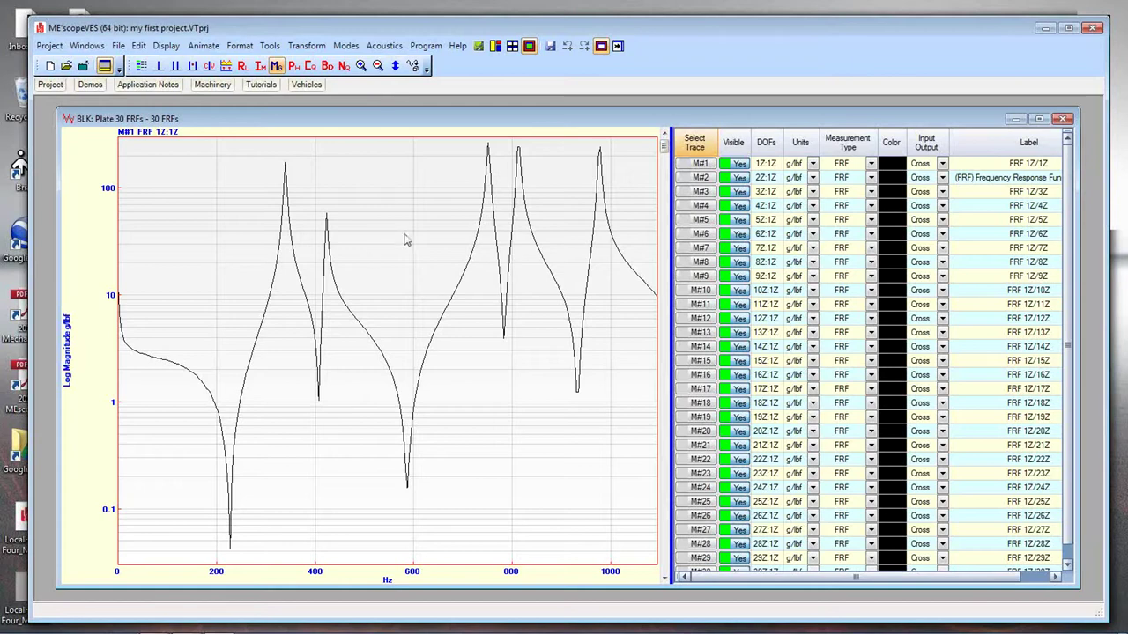
right_click(437, 223)
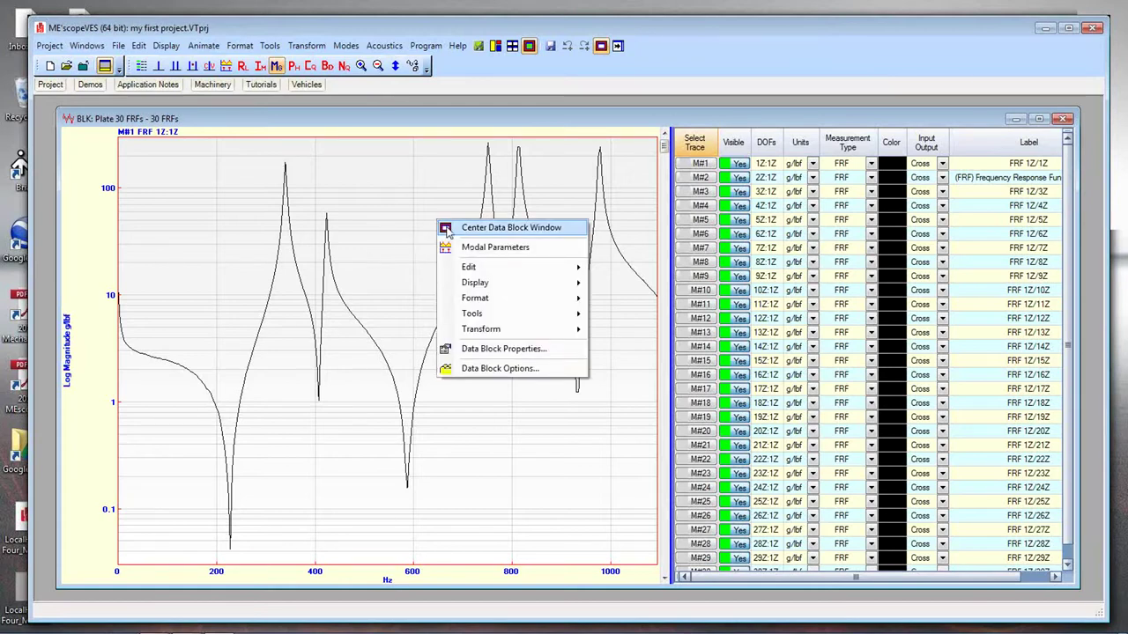
click(447, 231)
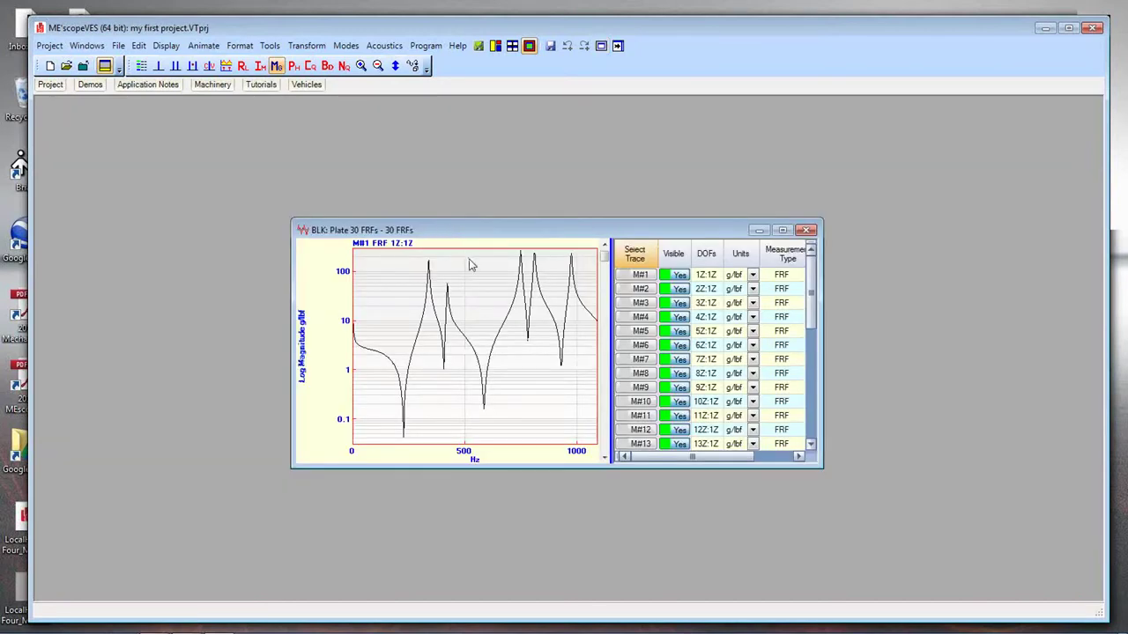
right_click(470, 264)
click(514, 265)
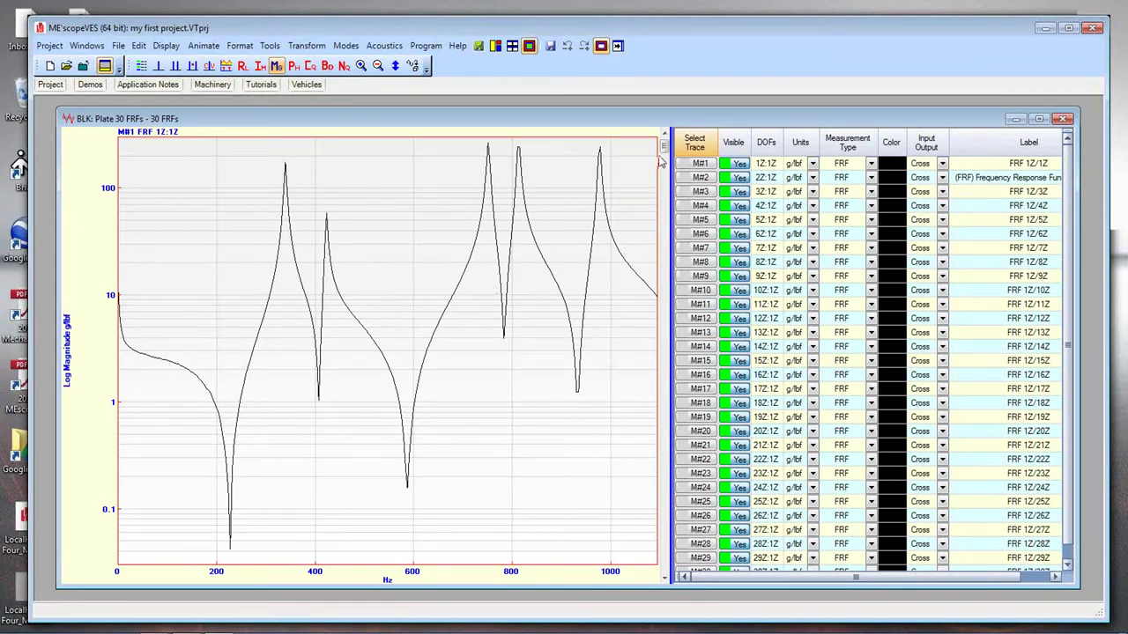
Scroll the FRF plot down to trace M#11 (11Z:1Z) and select the M#2 Units cell.
drag(665, 150, 665, 220)
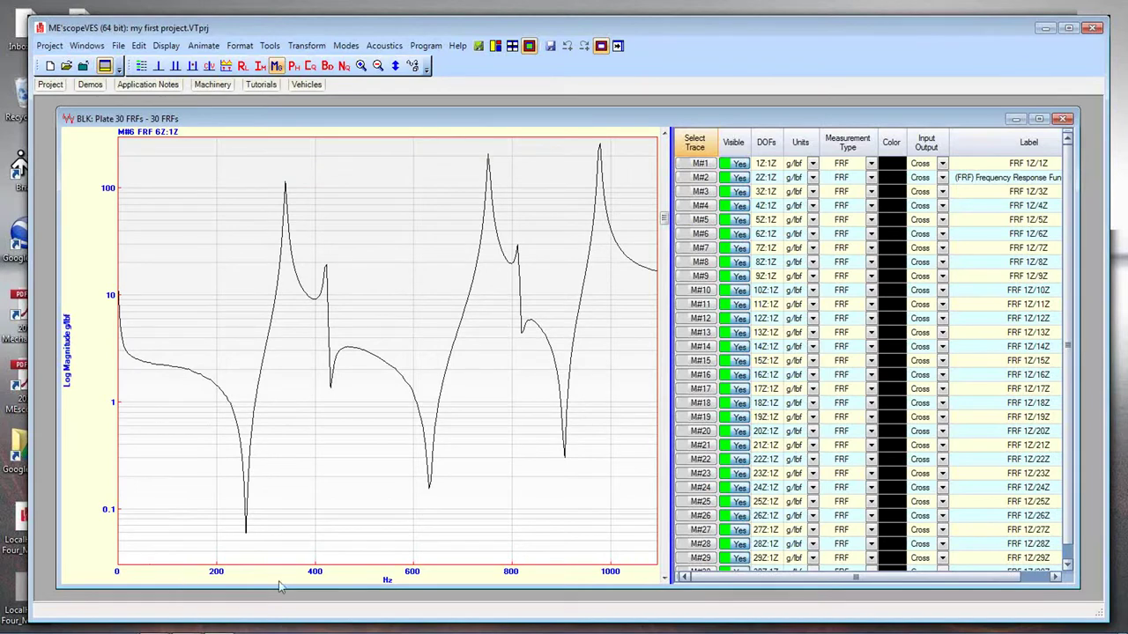
drag(666, 220, 664, 292)
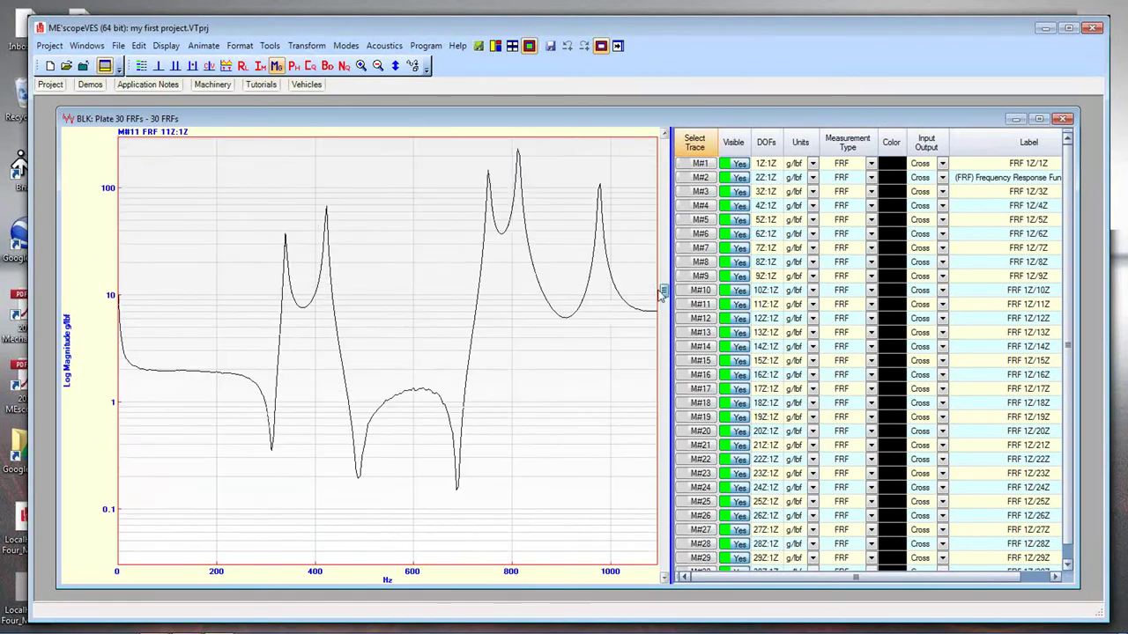
click(786, 178)
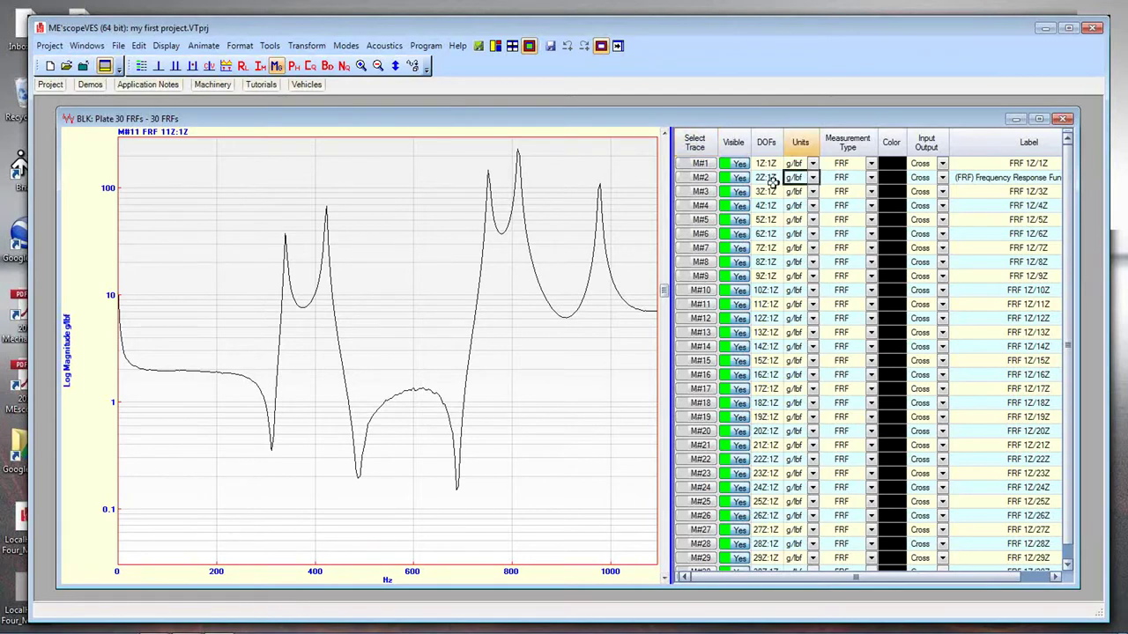
Enlarge the spreadsheet text, widen the Units column, and give the spreadsheet most of the width.
ctrl+scroll(772, 179, up, 2)
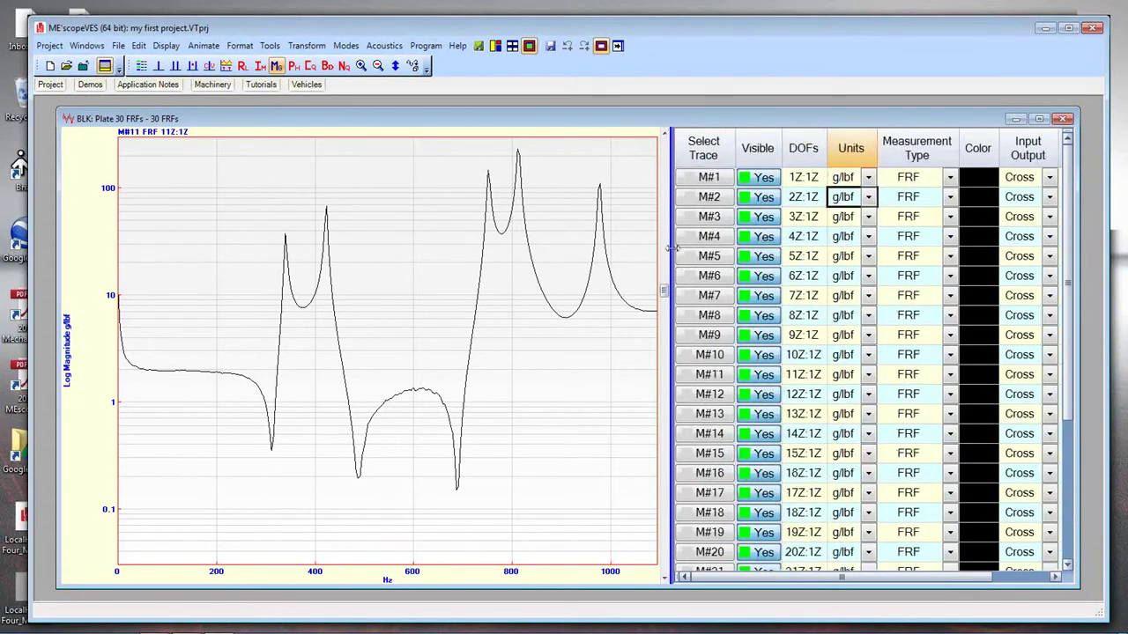
drag(876, 176, 889, 176)
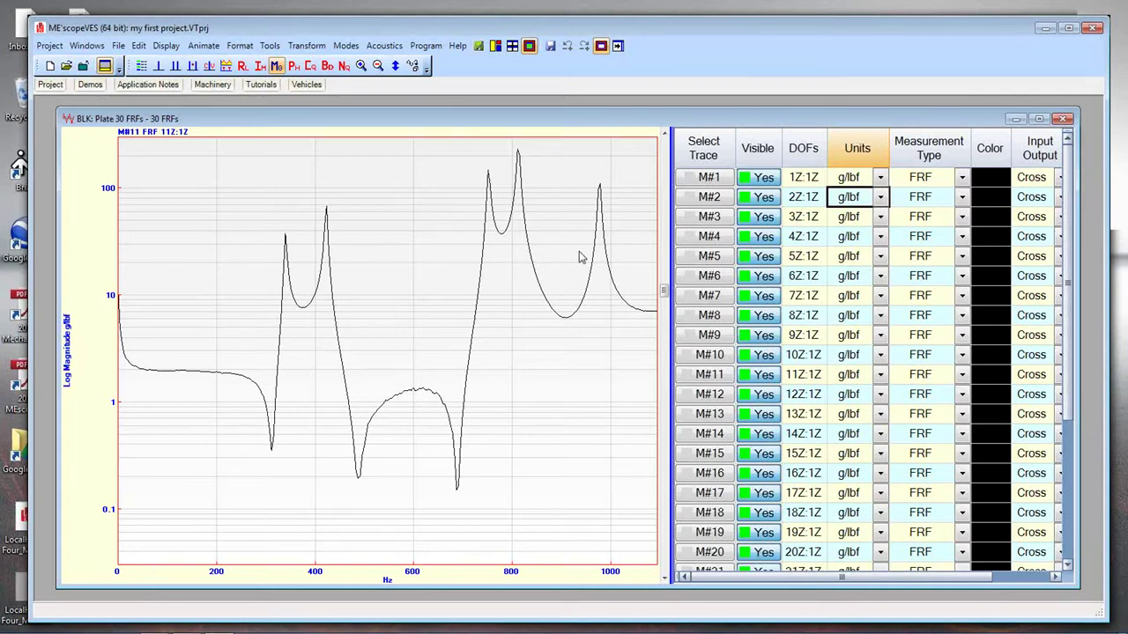
drag(668, 267, 458, 246)
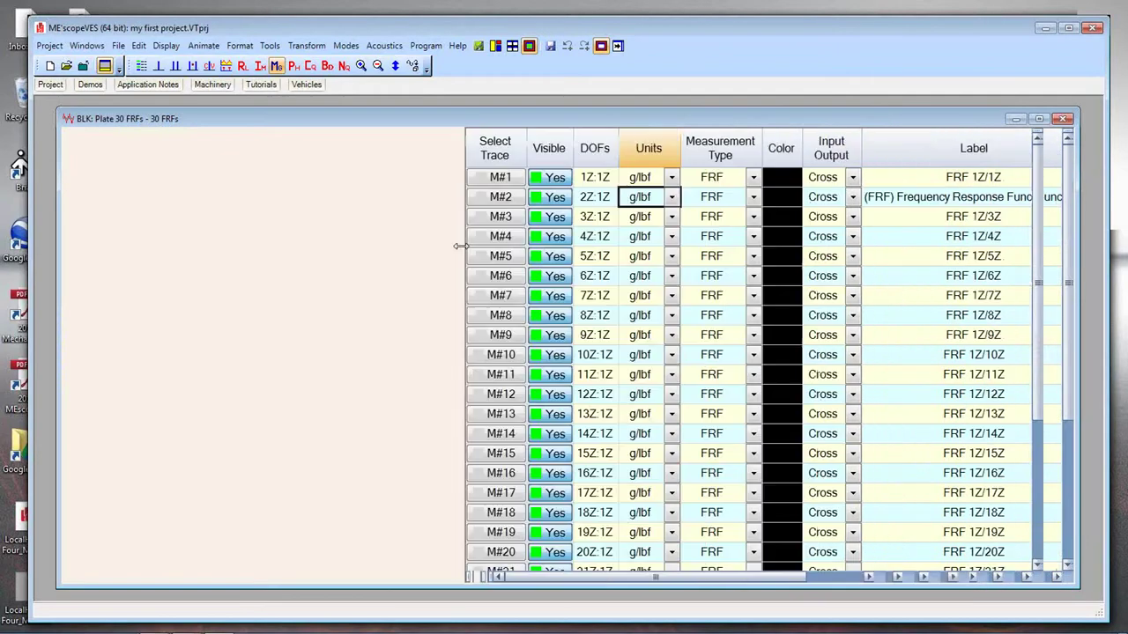
Widen the FRF plot again and move it to trace M#17 (17Z:1Z).
drag(662, 576, 640, 582)
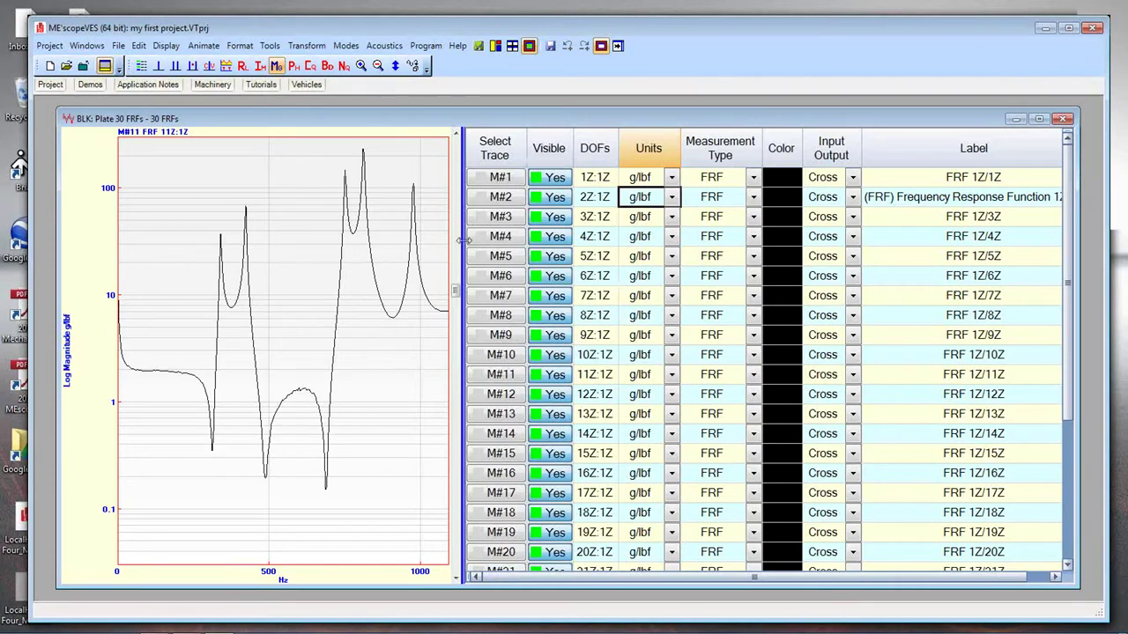
drag(462, 239, 720, 241)
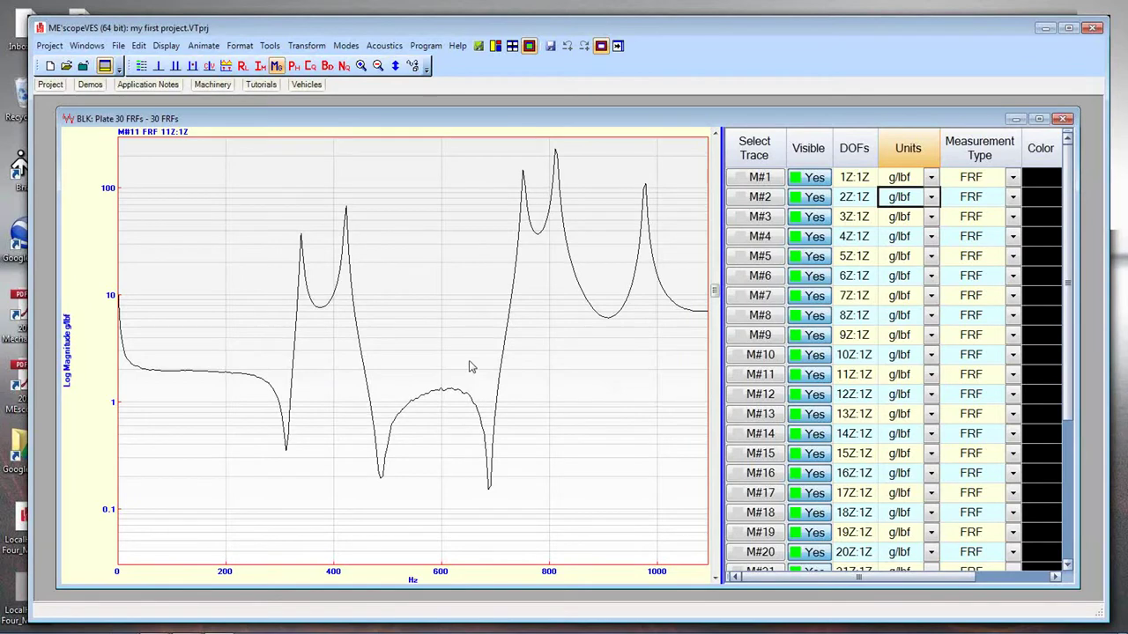
mouse_move(713, 290)
mouse_down()
mouse_move(717, 153)
mouse_move(696, 569)
mouse_move(706, 571)
mouse_move(716, 548)
mouse_move(711, 347)
mouse_move(651, 348)
mouse_up()
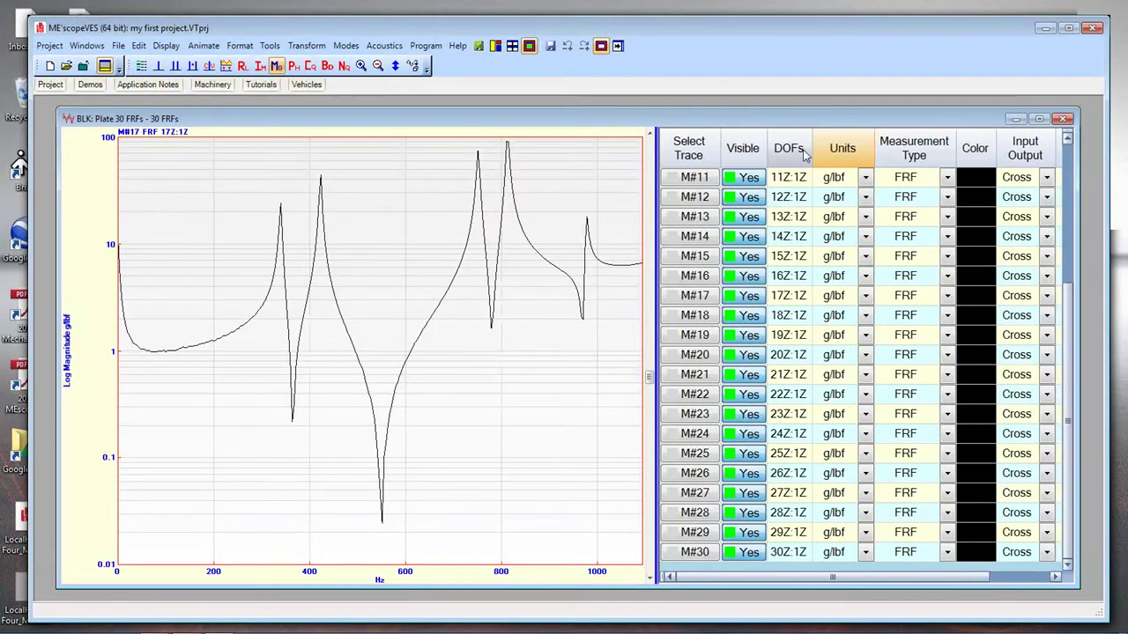
Widen the DOFs column and scroll the FRF plot back to trace M#1 (1Z:1Z).
drag(812, 148, 826, 146)
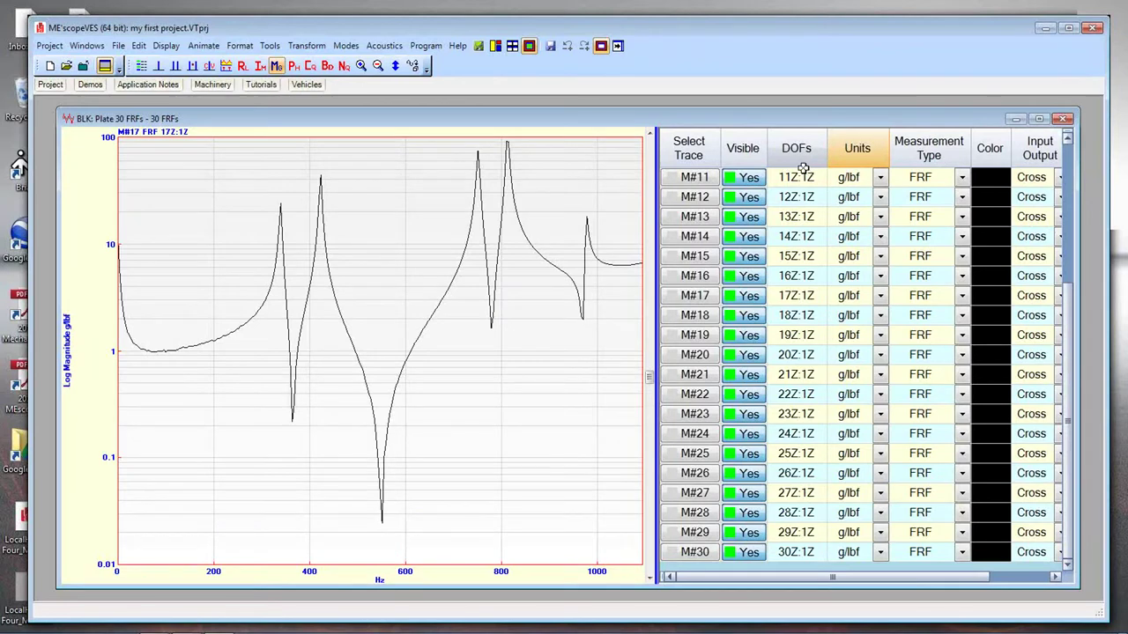
drag(649, 379, 656, 145)
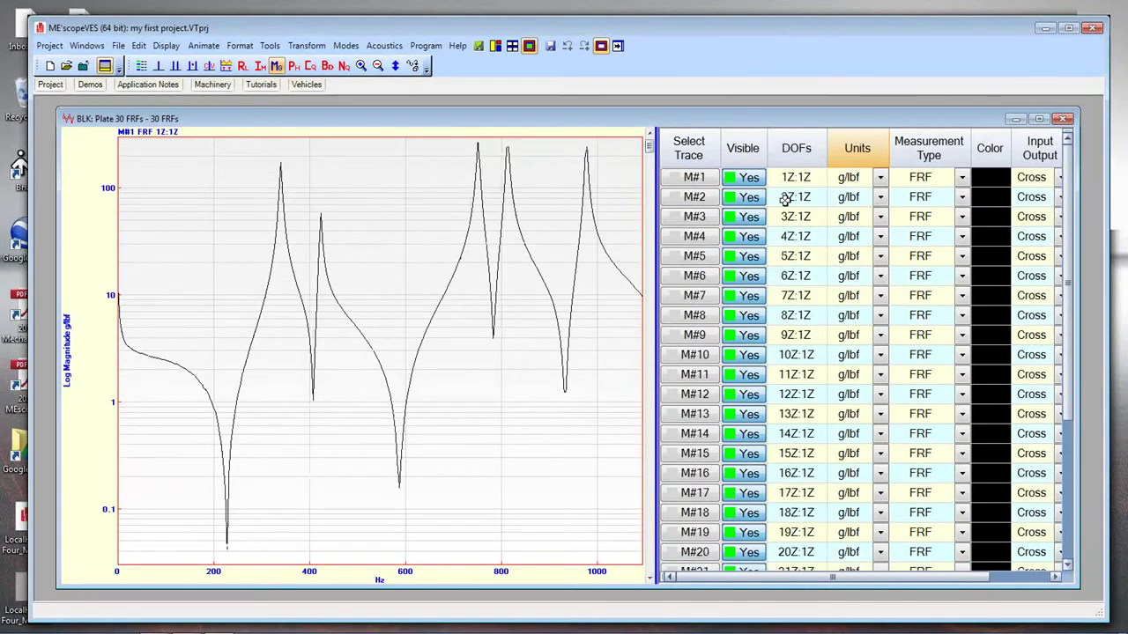
drag(1065, 401, 1075, 376)
Zoom the spreadsheet text larger and widen its pane to reveal Measurement Type, selecting M#1's DOFs cell.
click(785, 195)
ctrl+scroll(785, 195, up, 3)
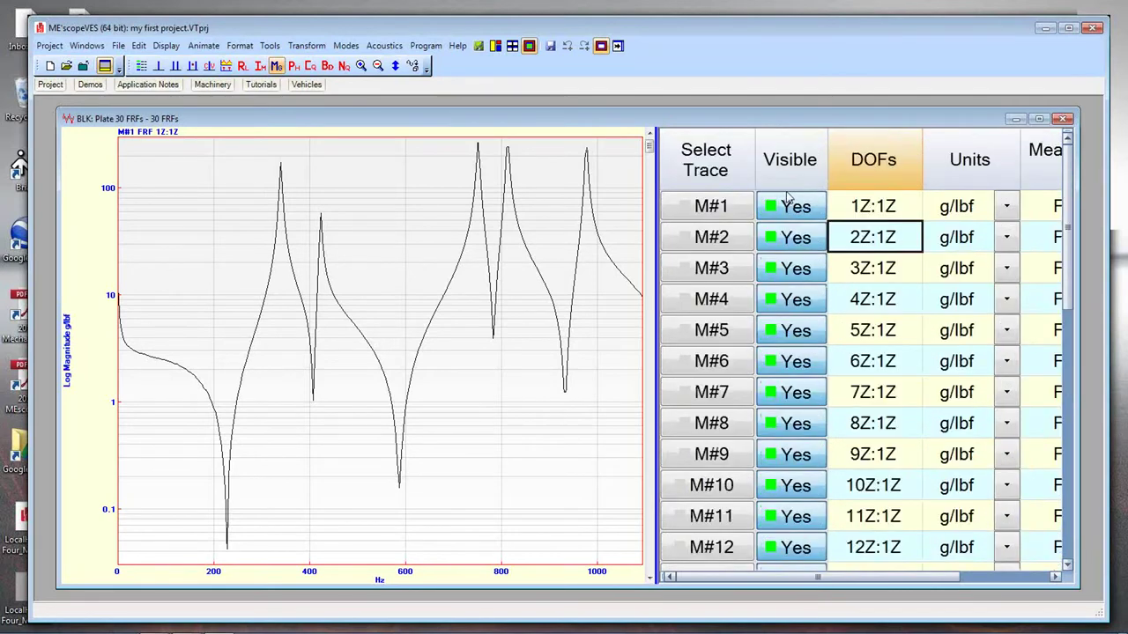
drag(654, 261, 516, 259)
click(773, 216)
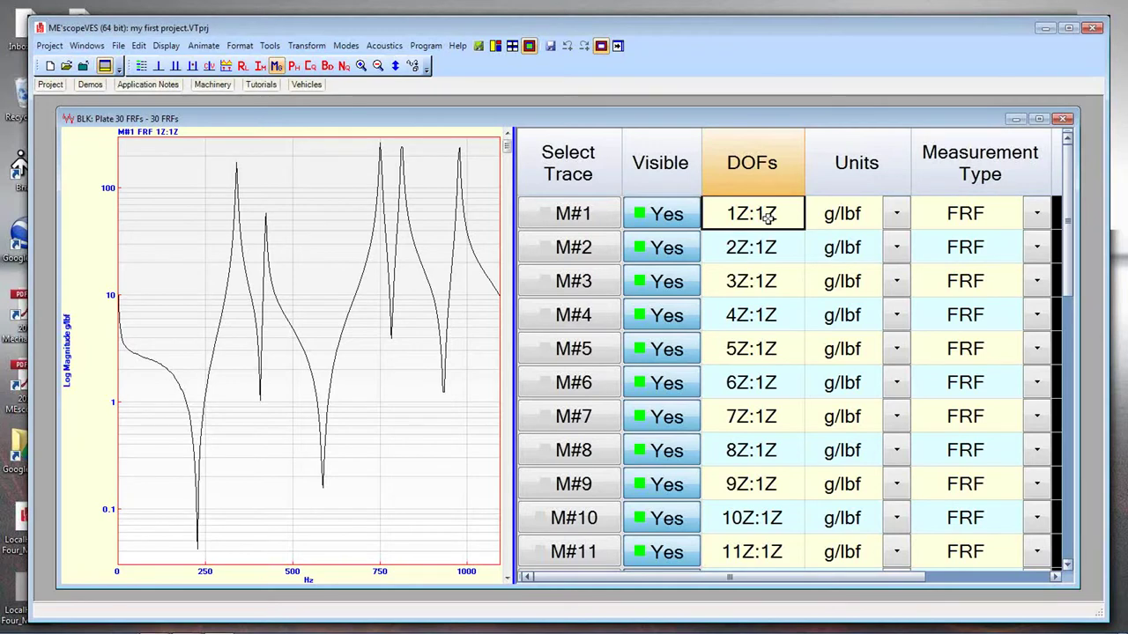
Scroll through the 30 FRF traces in the 'Plate 30 FRFs' data block.
drag(1066, 272, 1075, 405)
drag(1078, 438, 1087, 410)
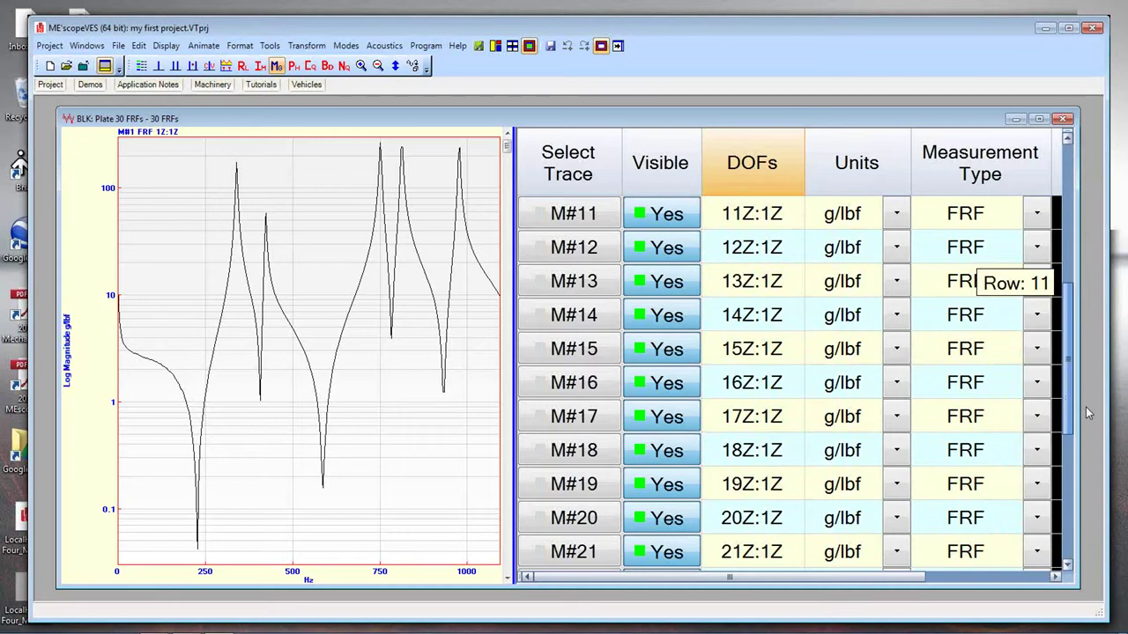
drag(1088, 412, 1078, 282)
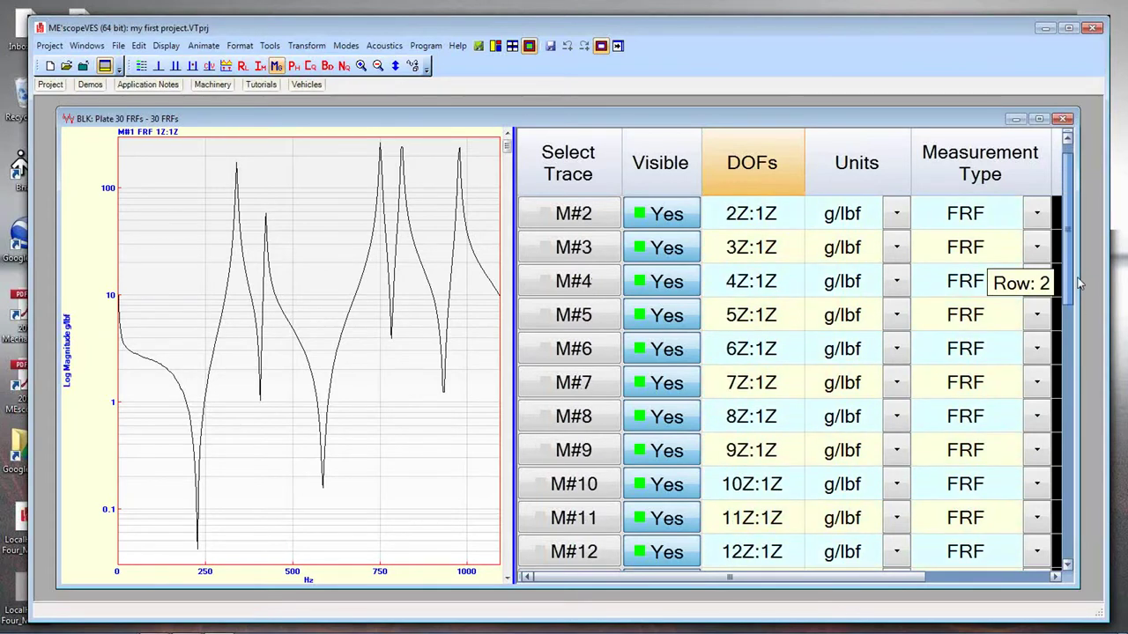
drag(1078, 282, 1080, 381)
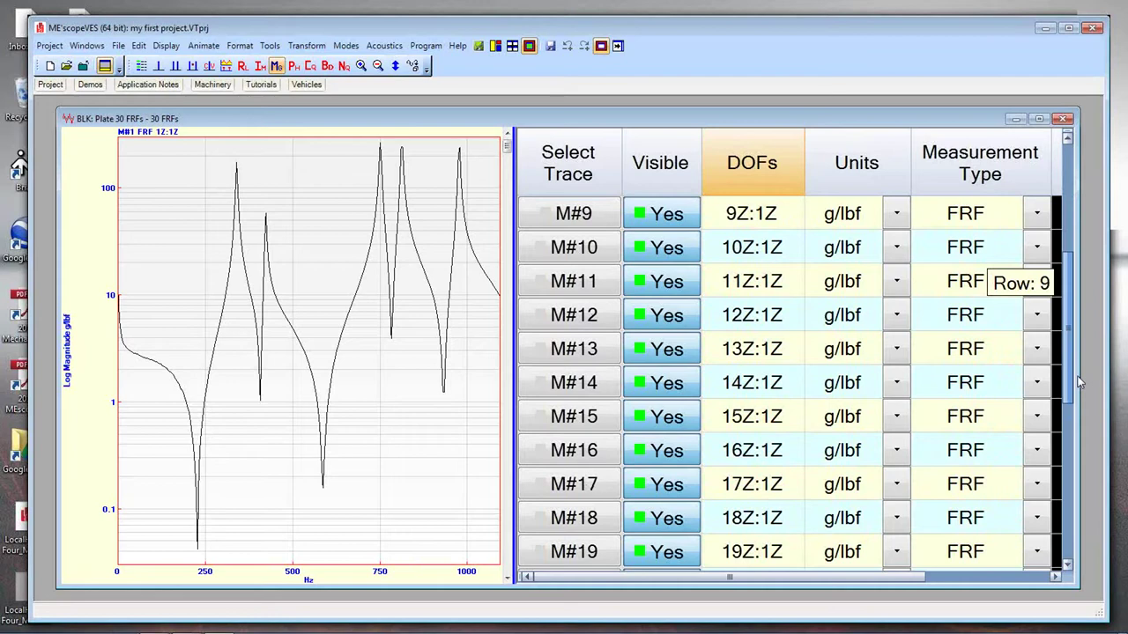
drag(1079, 381, 1071, 274)
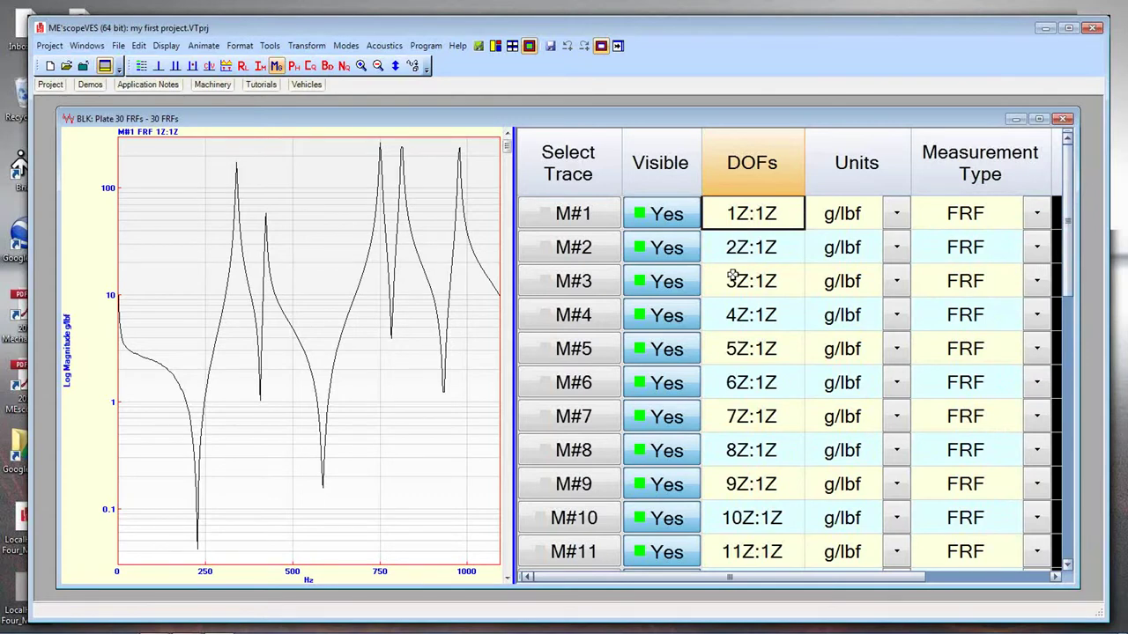
mouse_move(1068, 265)
mouse_down()
mouse_move(1091, 544)
mouse_move(1102, 394)
mouse_up()
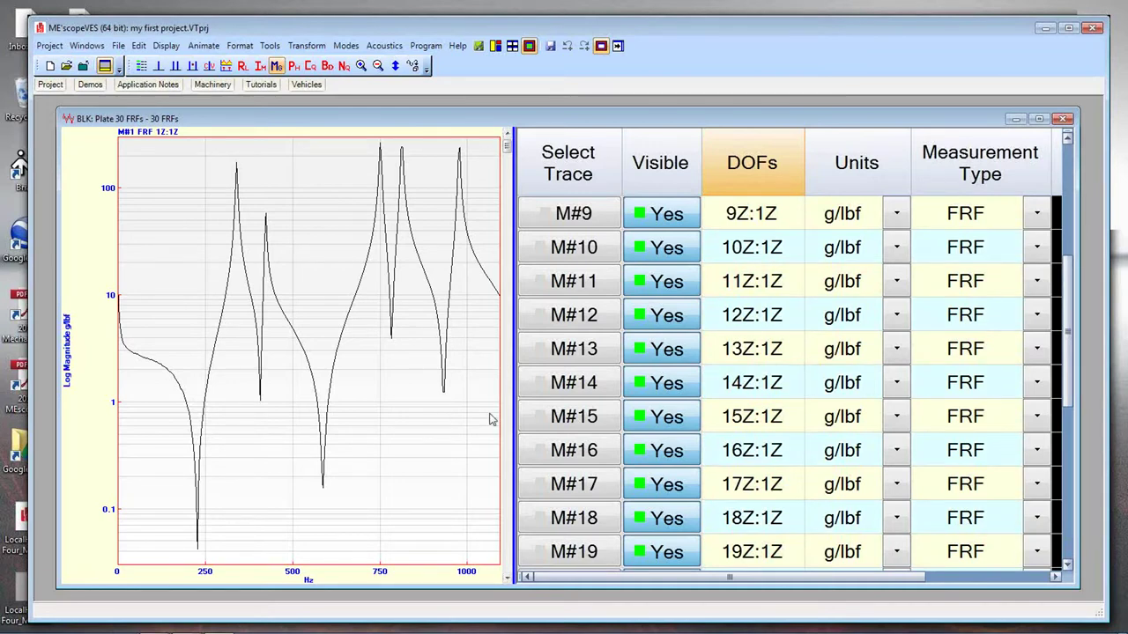
drag(1070, 380, 1098, 533)
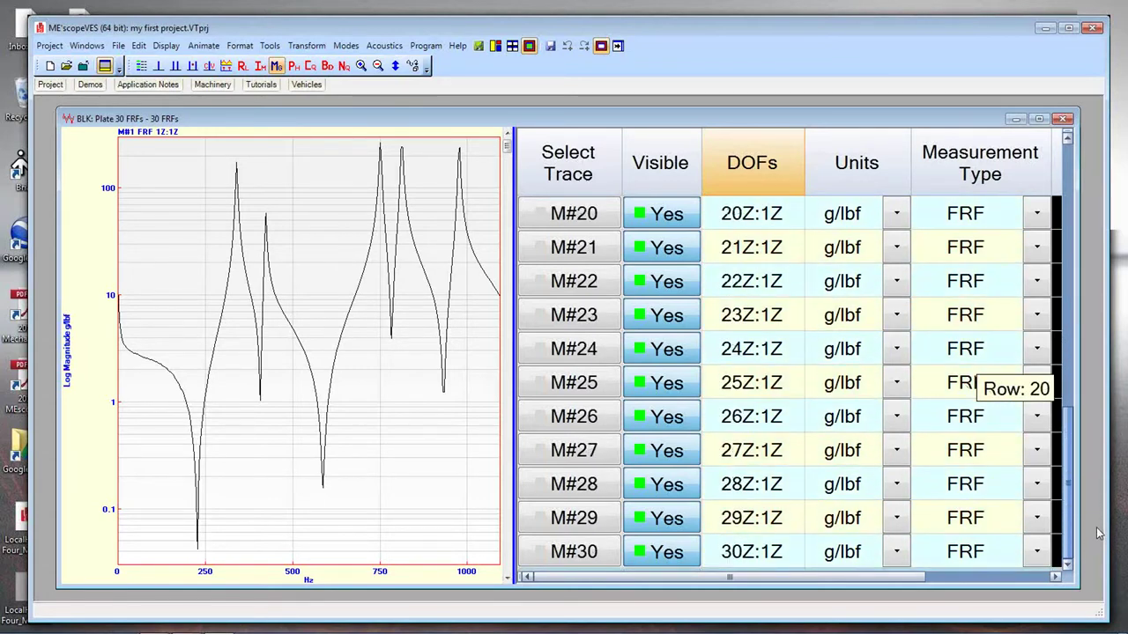
drag(1097, 533, 1104, 380)
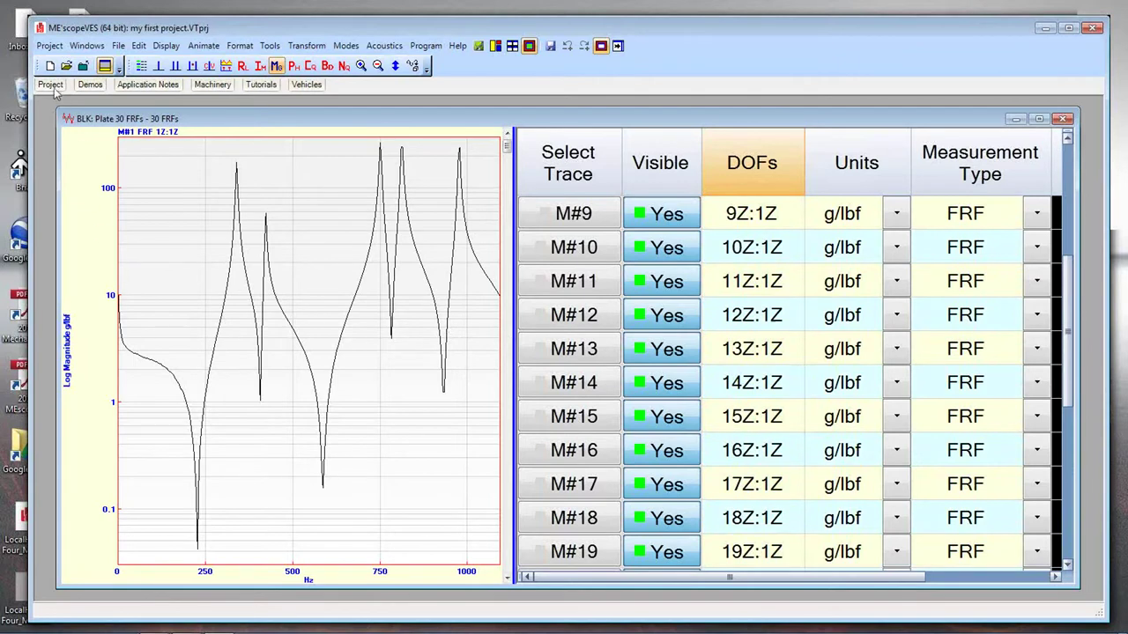
Hide the project tree and bring up the File > New submenu from the Edit menu.
mouse_move(50, 85)
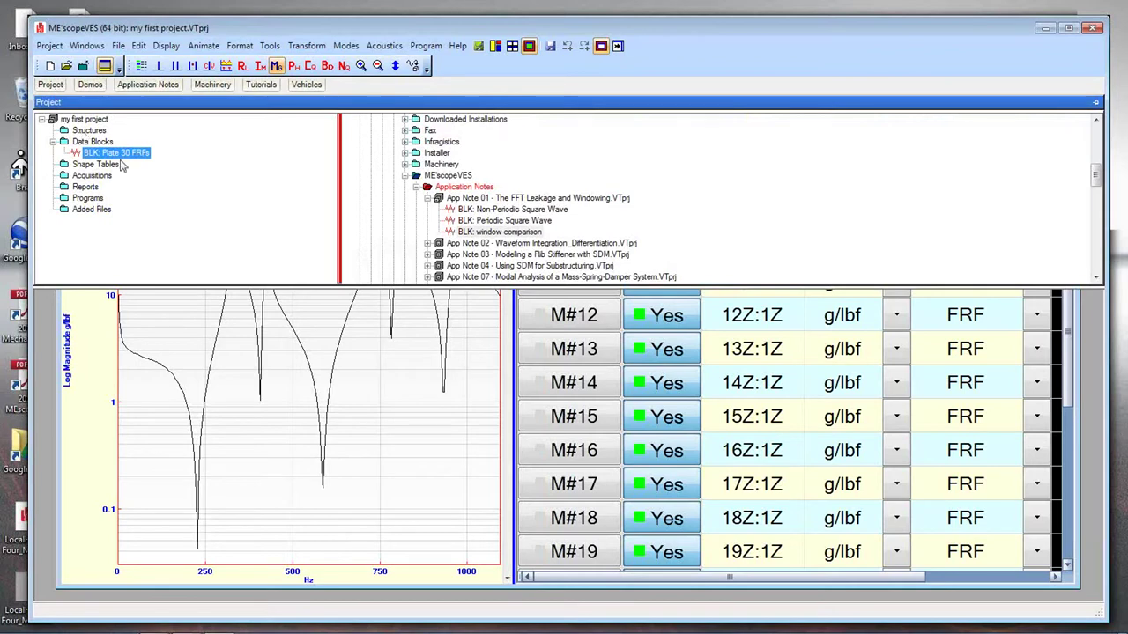
click(148, 325)
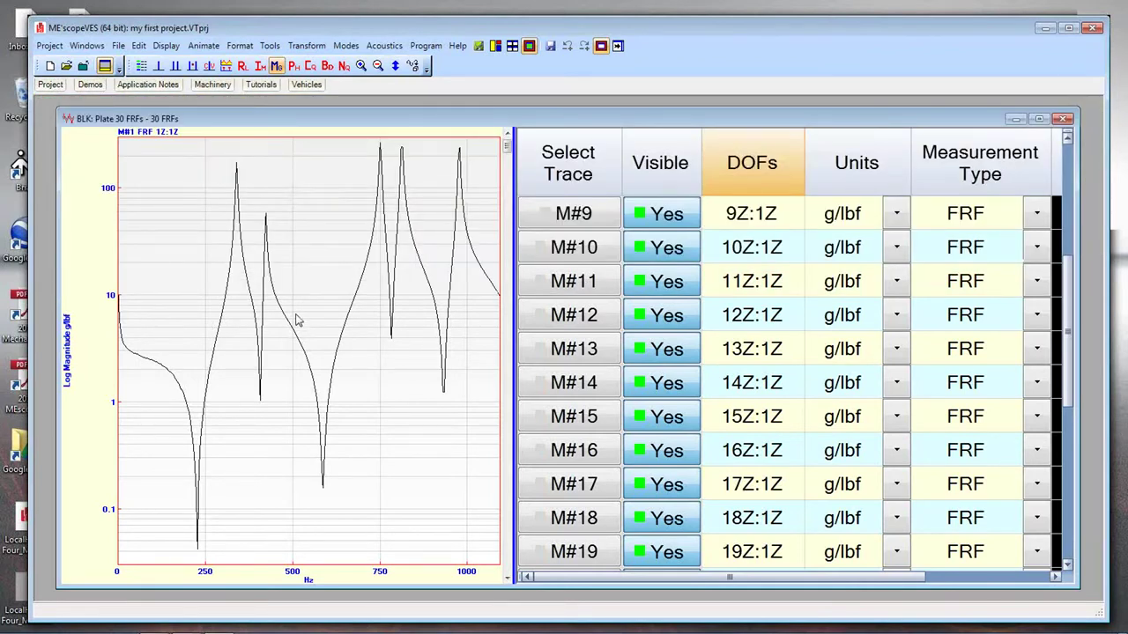
click(141, 51)
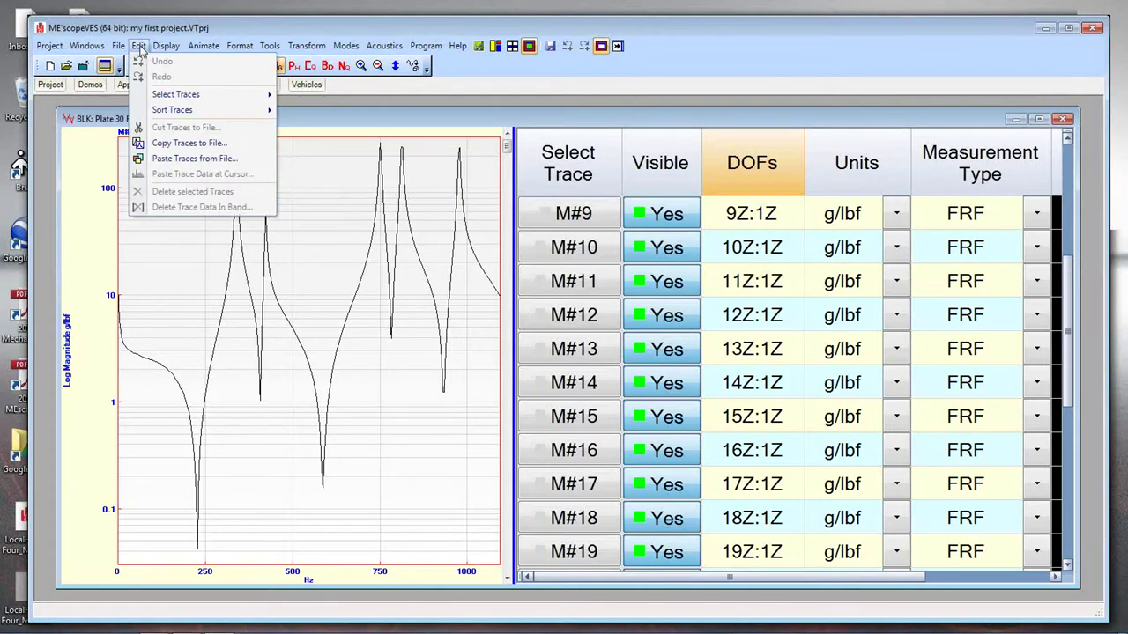
mouse_move(126, 51)
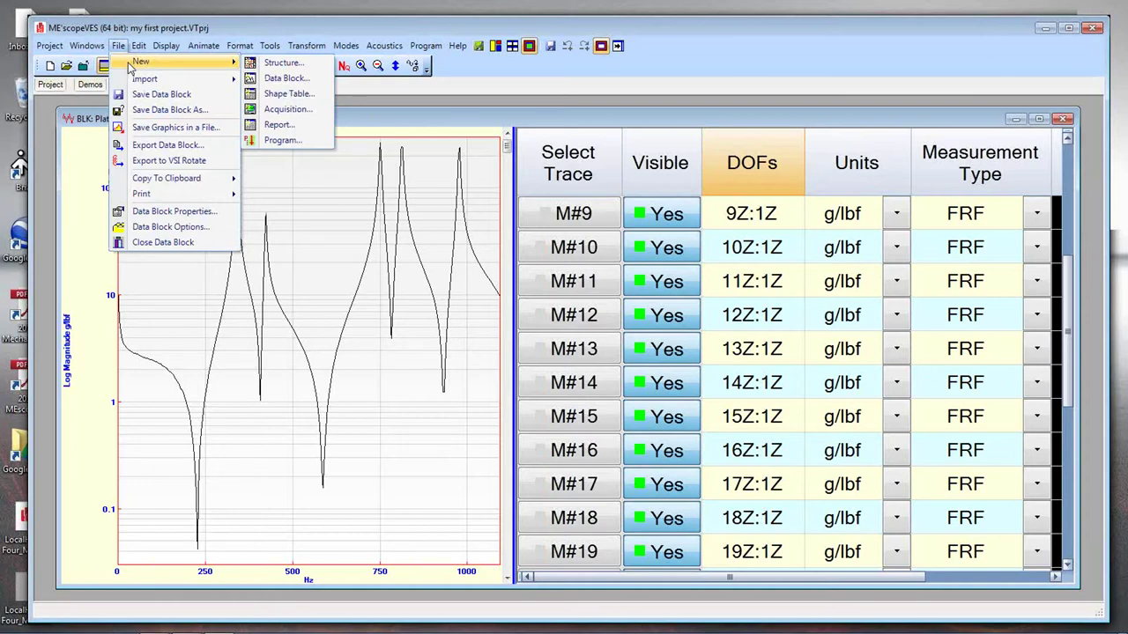
Create a new structure, keeping the default name 'Structure 1'.
click(292, 67)
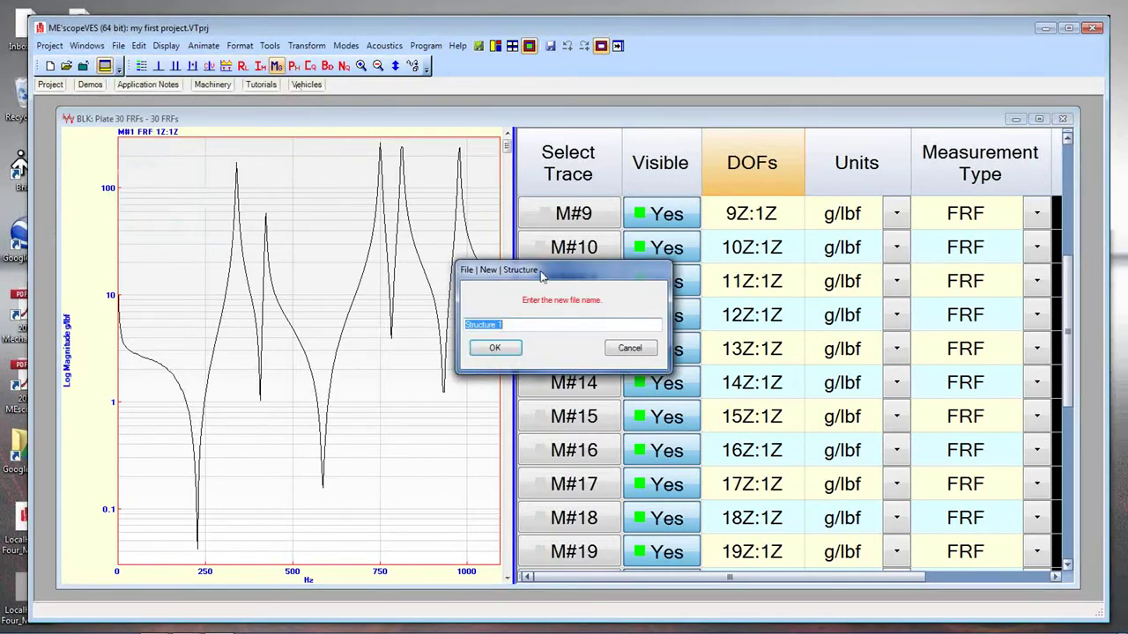
drag(544, 278, 478, 202)
click(429, 272)
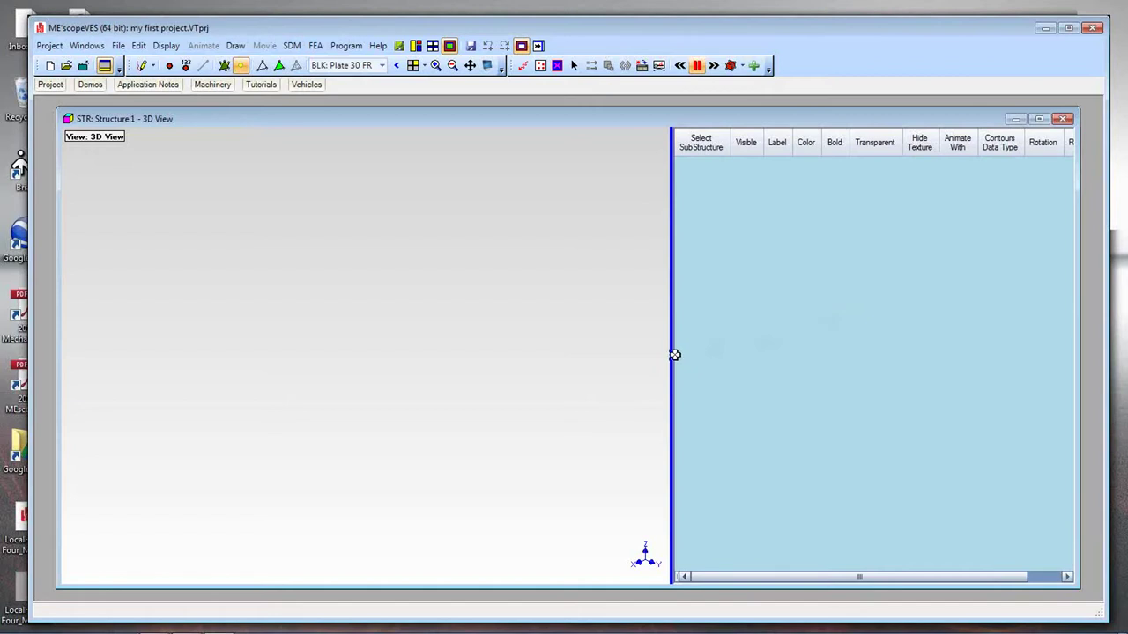
Drag the 3D view splitter left so the substructure table shows all columns through RPM.
drag(673, 357, 602, 361)
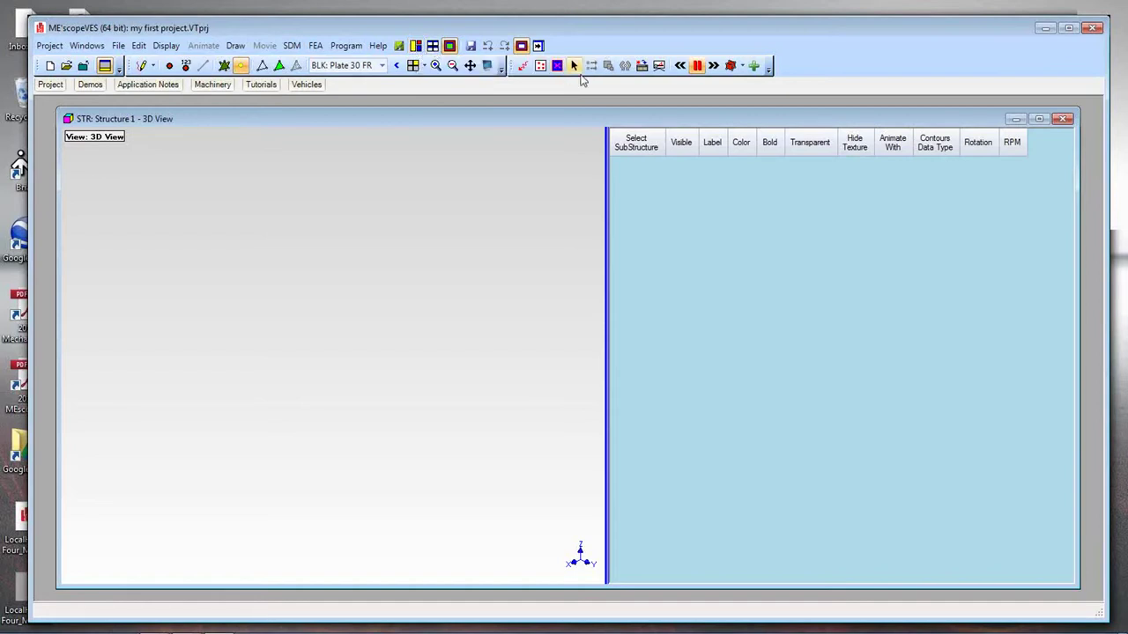
Review the Object Type list, then bring up the 3D view's right-click menu.
click(743, 68)
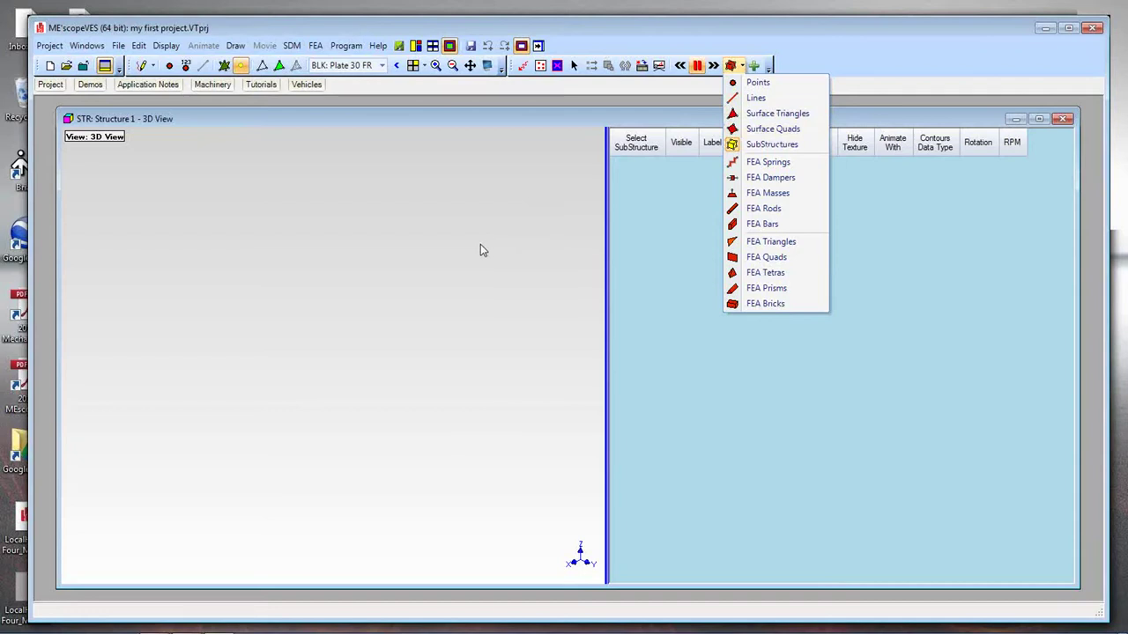
click(481, 250)
right_click(480, 250)
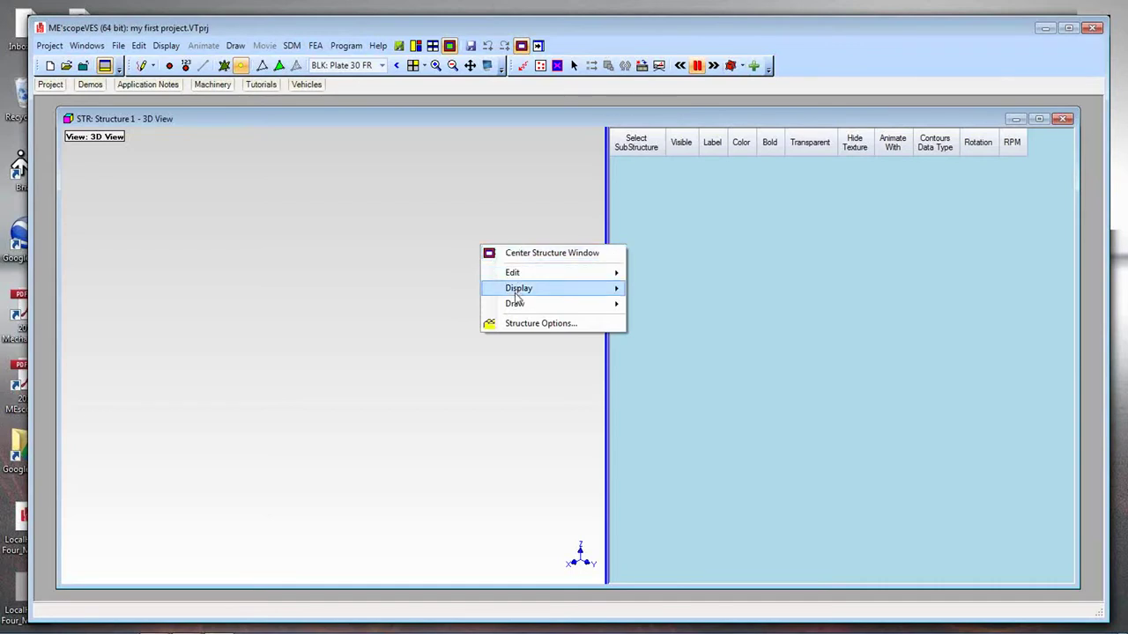
Show the Draw submenu listing Draw Structure, Animate Shapes and Drawing Assistant.
mouse_move(516, 303)
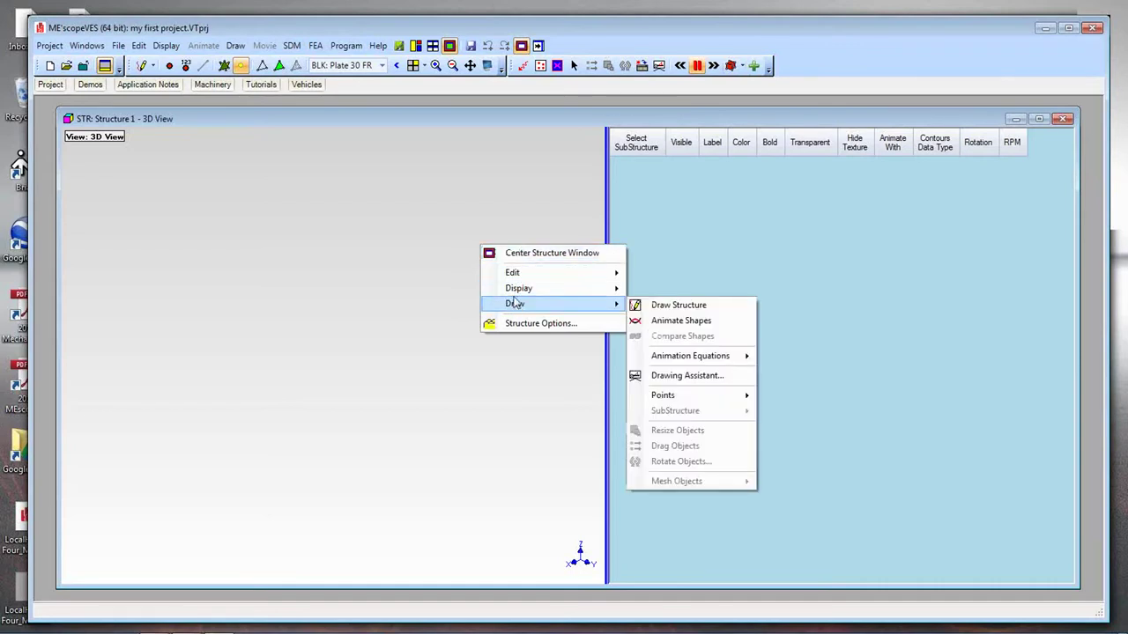
mouse_move(518, 279)
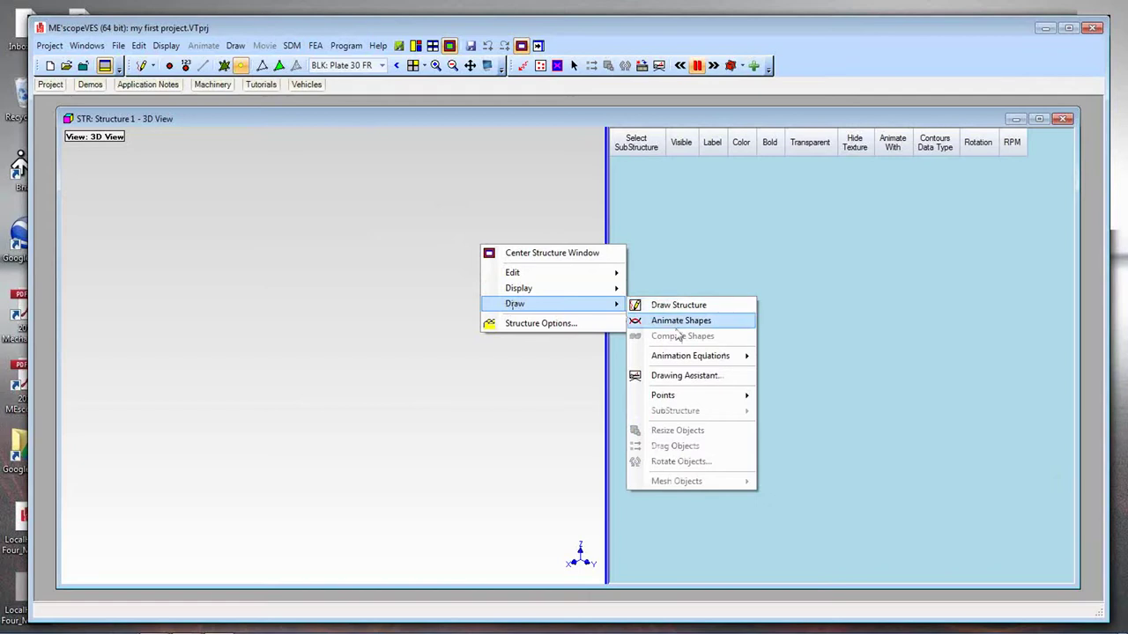
Open the Drawing Assistant and scroll its SubStructure list down to Editable Circle and Editable Cube.
click(686, 376)
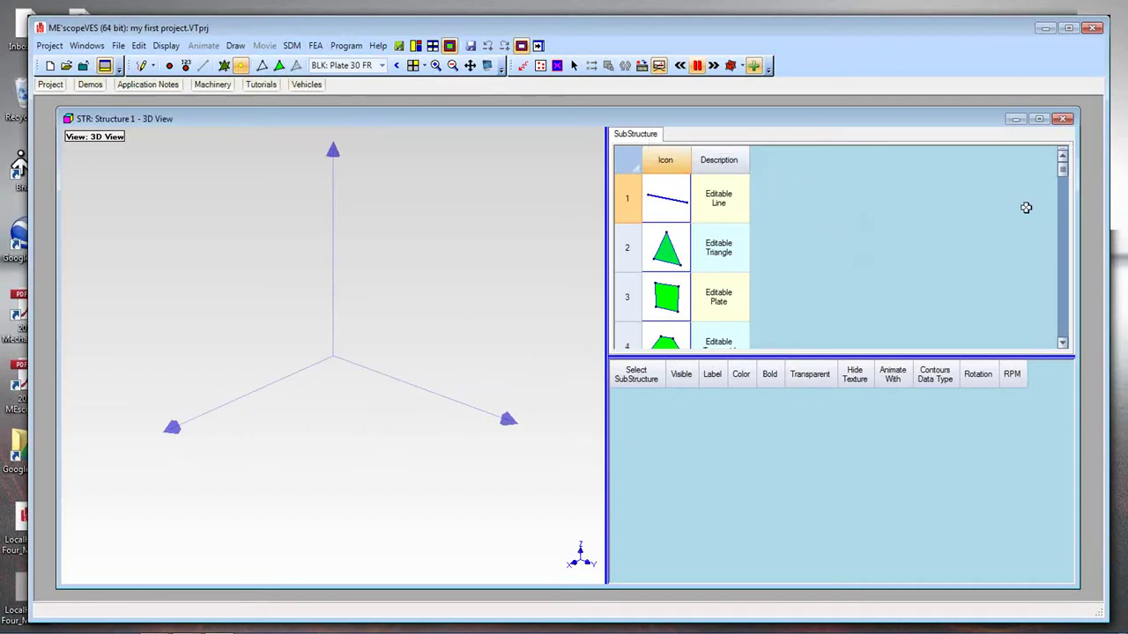
click(1064, 176)
mouse_move(1063, 178)
mouse_down()
mouse_move(1064, 217)
mouse_move(1064, 170)
mouse_up()
drag(1062, 170, 1066, 179)
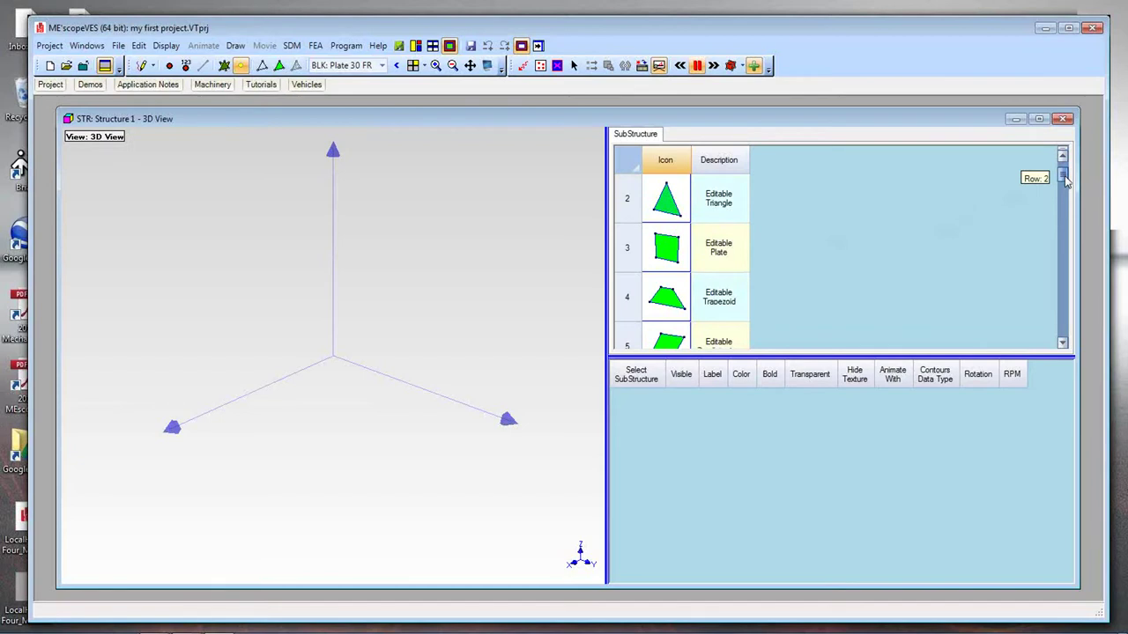
drag(1066, 180, 1065, 205)
Pick the Editable Cube, enlarge the shape list, then pick the Editable Circle.
click(729, 255)
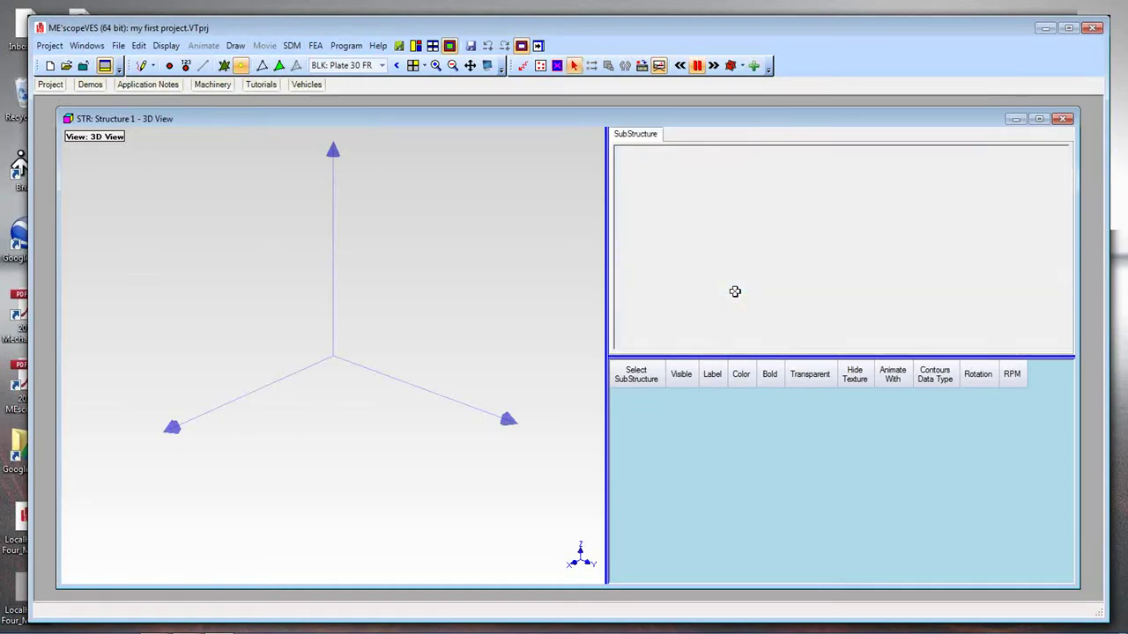
drag(766, 356, 775, 428)
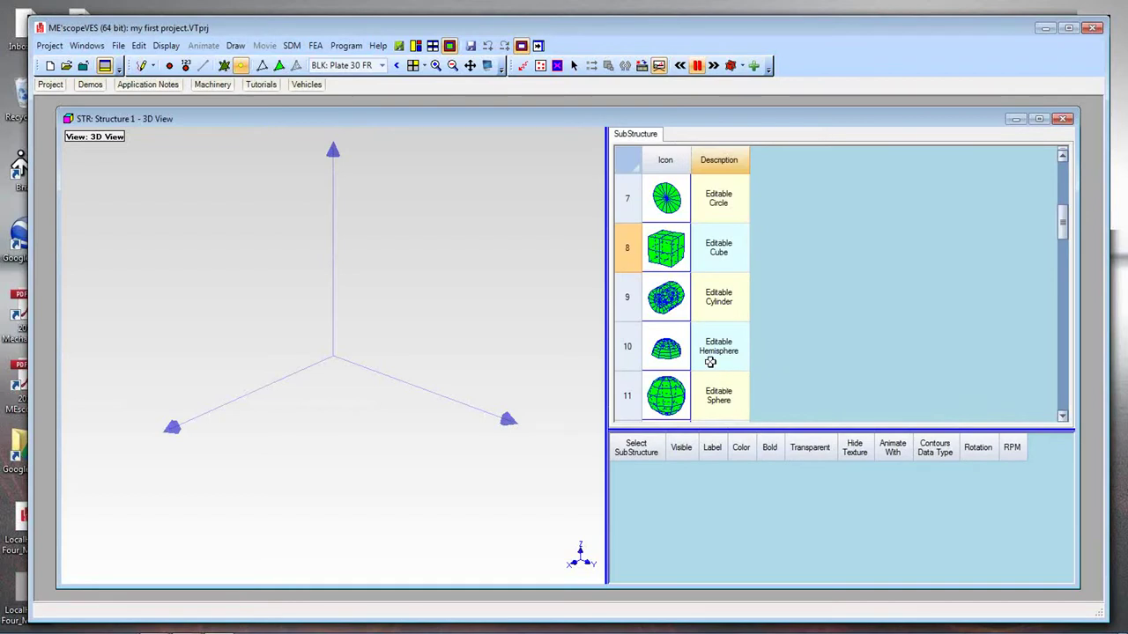
mouse_move(1064, 225)
mouse_down()
mouse_move(1063, 188)
mouse_move(1061, 227)
mouse_up()
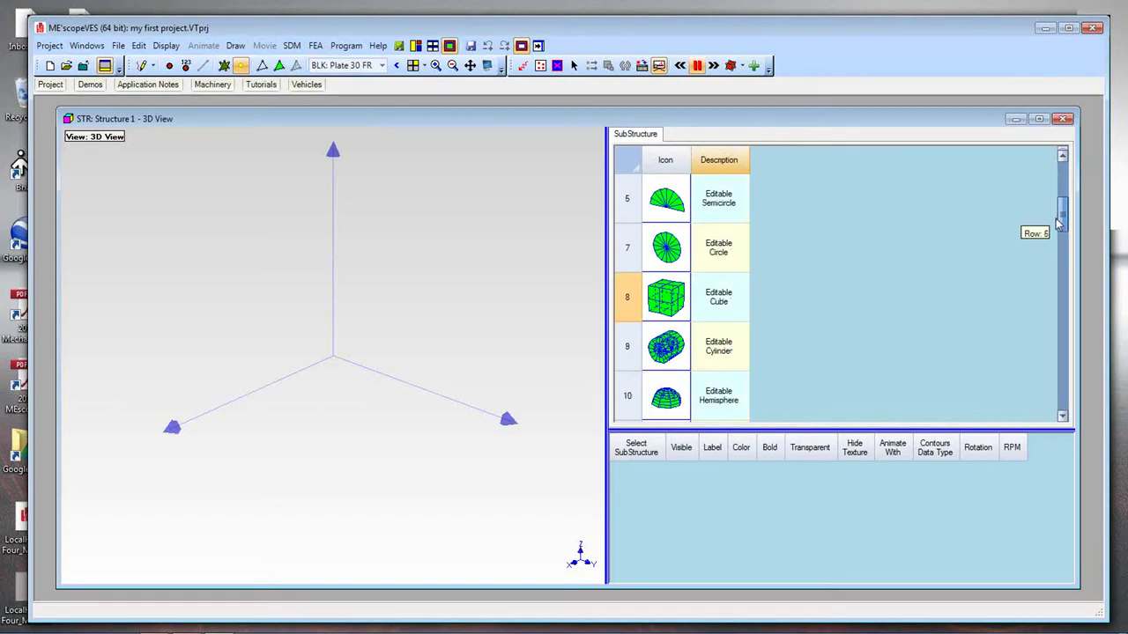
click(725, 243)
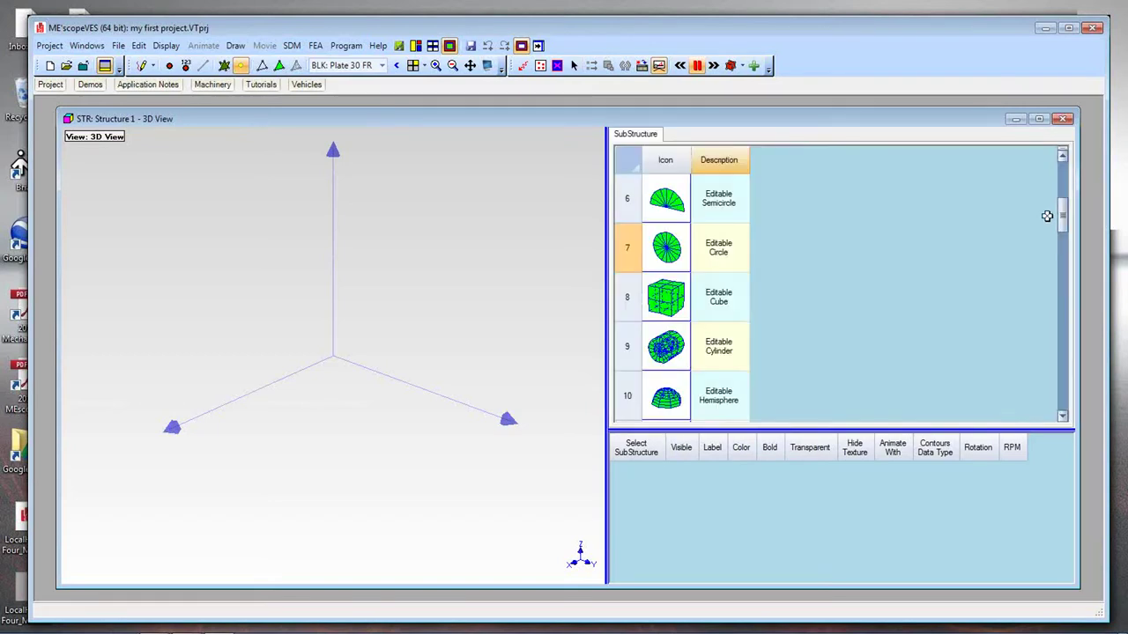
Scroll the SubStructure list back up to show Editable Triangle, Plate and Trapezoid.
drag(1062, 216, 1057, 308)
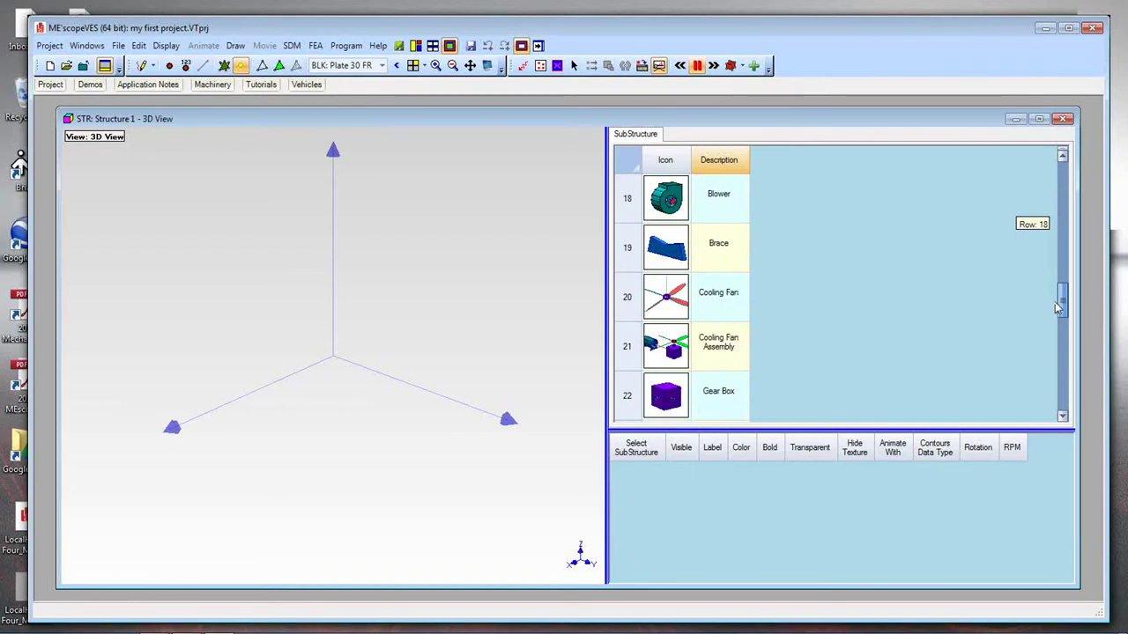
drag(1057, 310, 1059, 316)
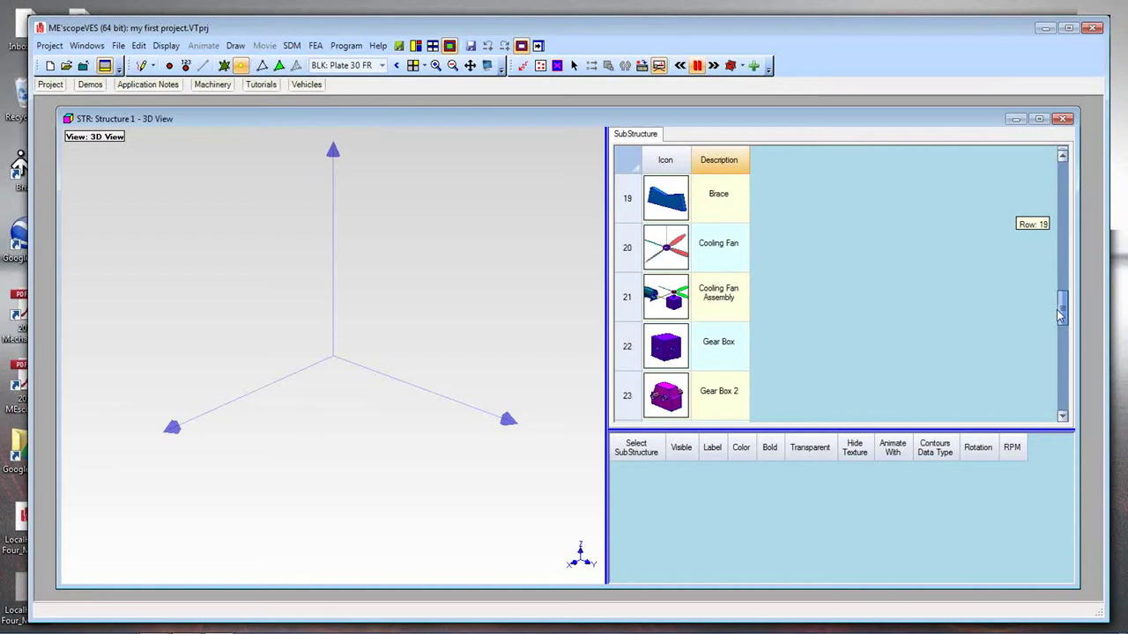
drag(1060, 316, 1073, 388)
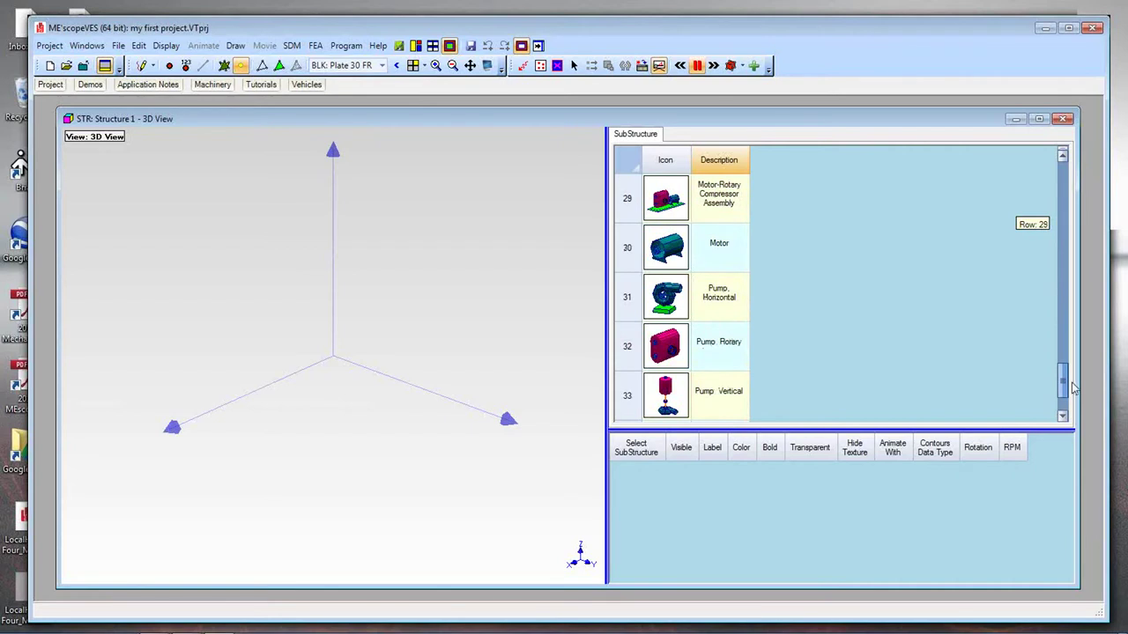
drag(1072, 387, 1057, 188)
Add an Editable Plate to Structure 1 and rotate the view to inspect it.
double_click(662, 253)
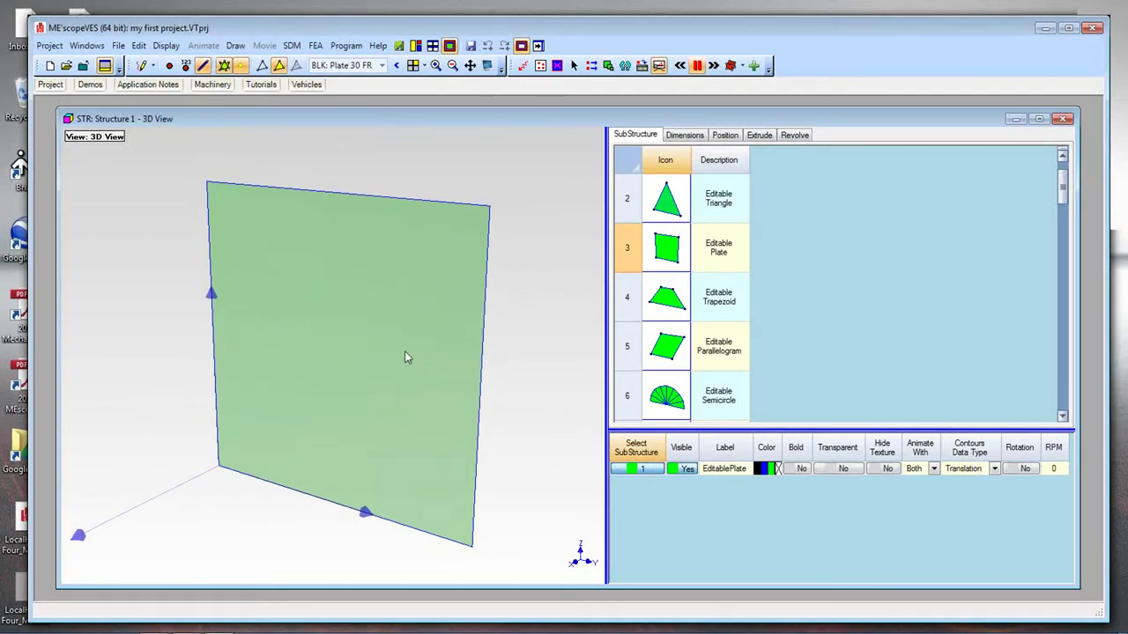
drag(340, 337, 250, 220)
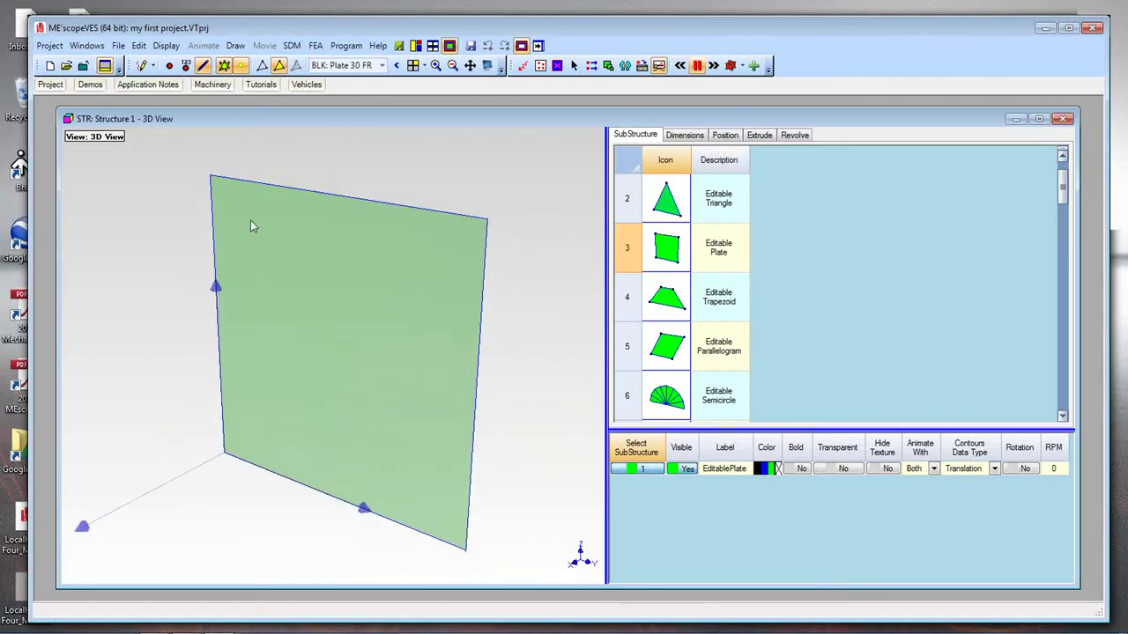
Display the plate's four corner points and edge lines in the 3D view.
click(169, 69)
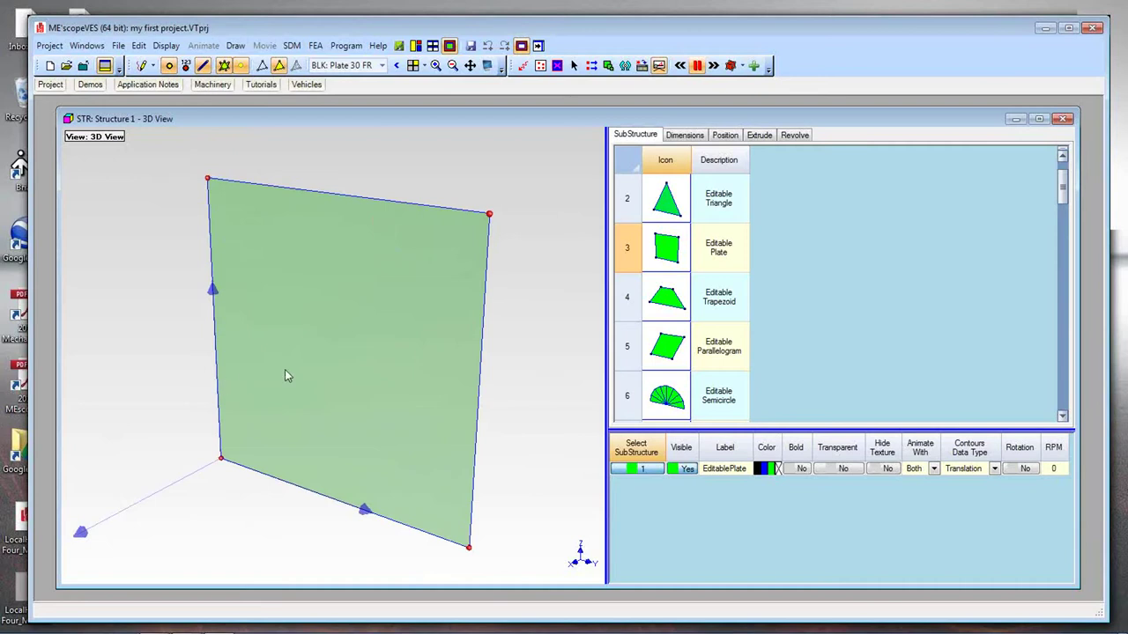
mouse_move(353, 365)
mouse_down()
mouse_move(335, 370)
mouse_move(354, 351)
mouse_up()
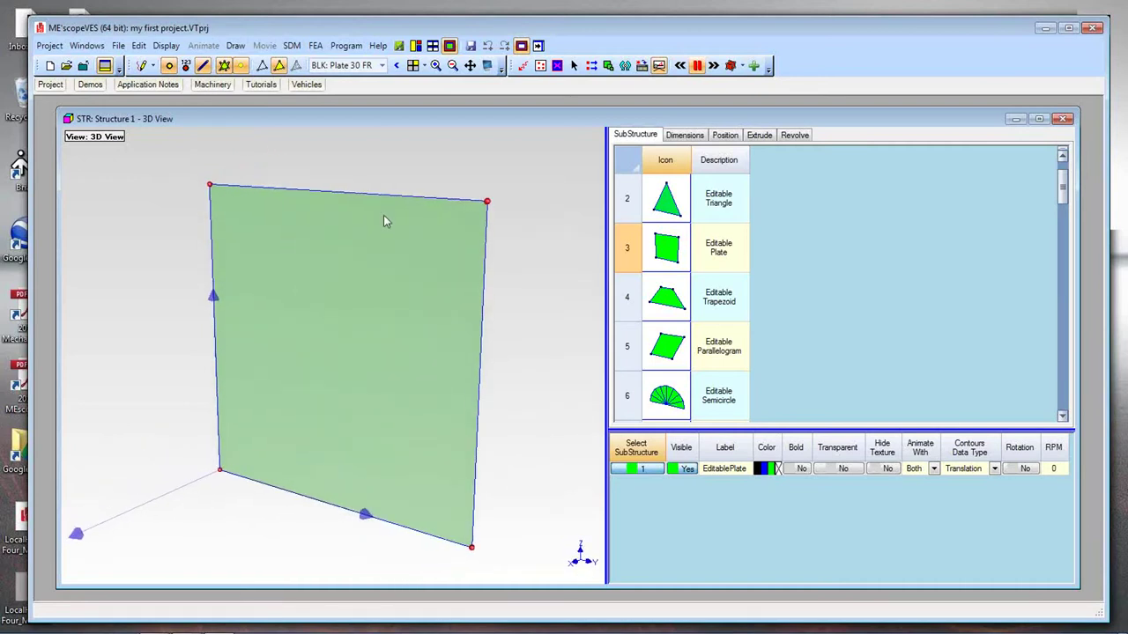
click(203, 67)
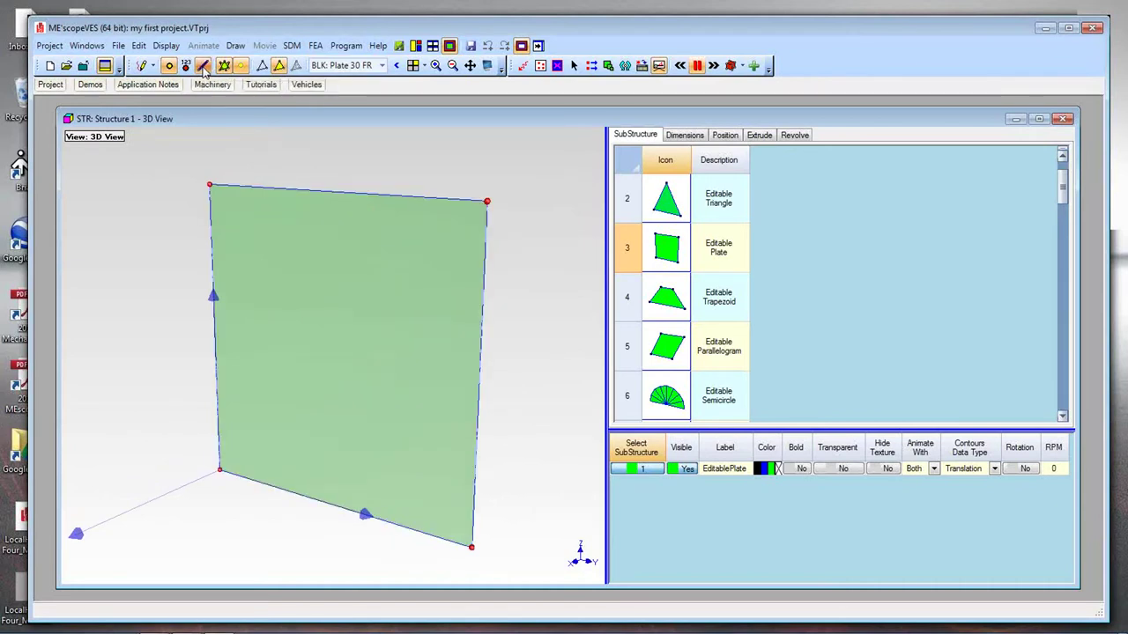
click(168, 67)
click(167, 68)
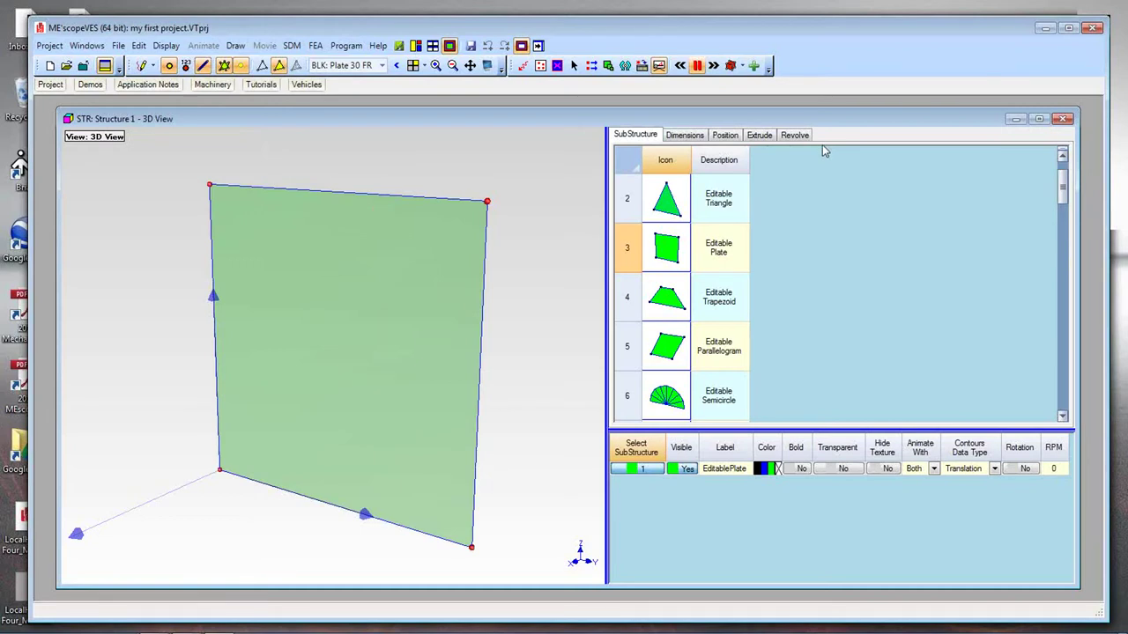
Show the plate's Dimensions table (1 in by 1 in, 2 points each way) in an enlarged font.
click(684, 135)
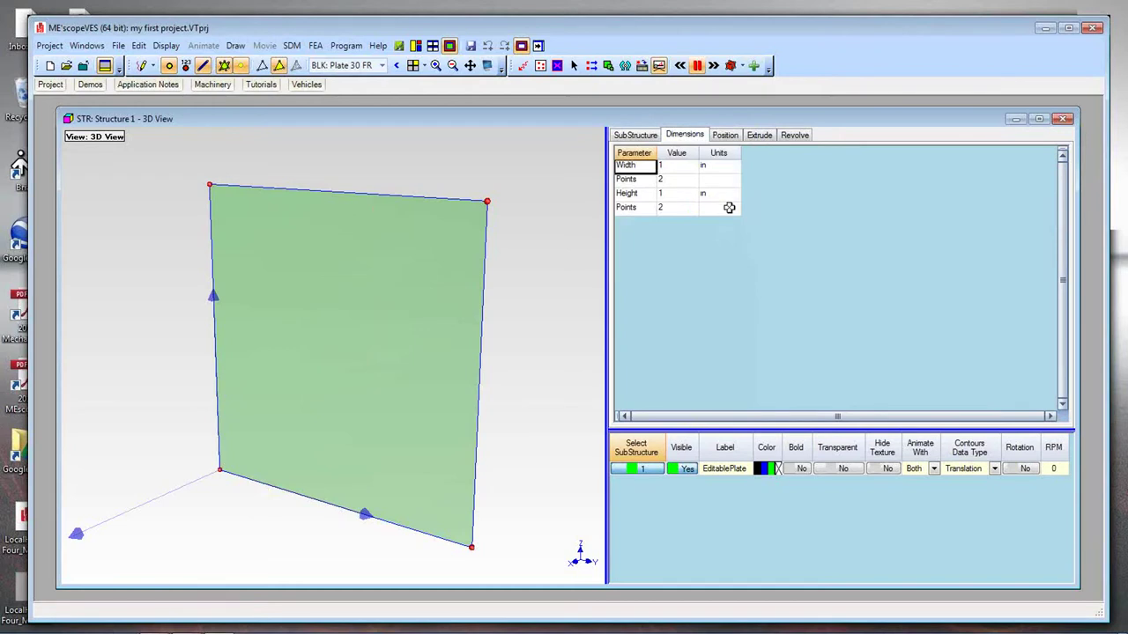
ctrl+scroll(729, 207, up, 3)
ctrl+scroll(729, 207, up, 1)
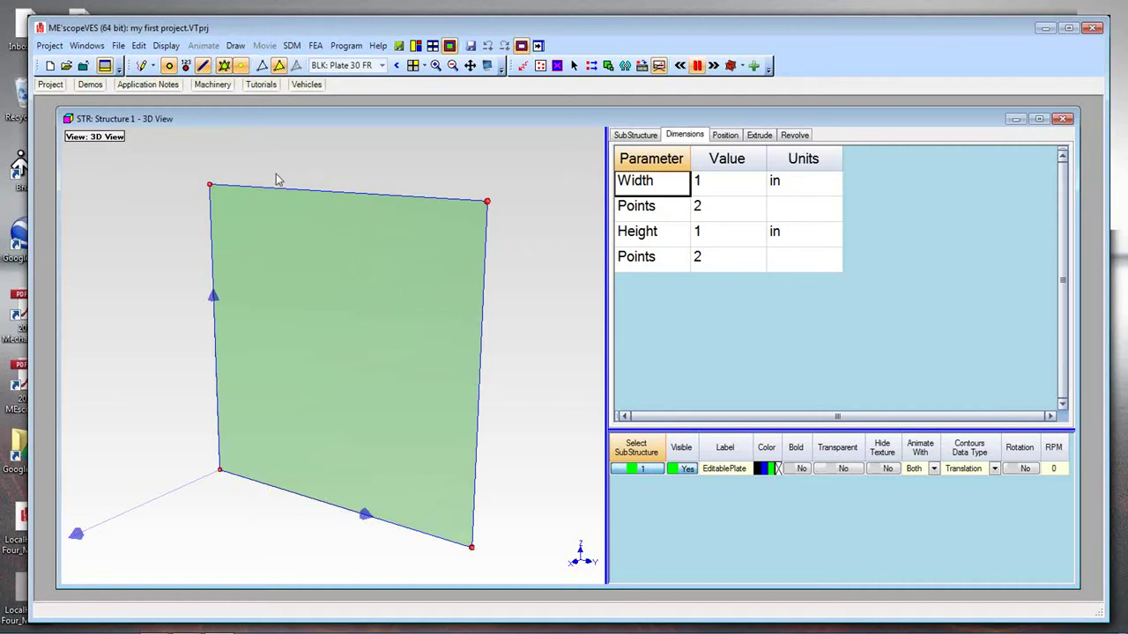
Open Structure Options from the 3D view and move the dialog left, clear of the dimensions table.
right_click(556, 212)
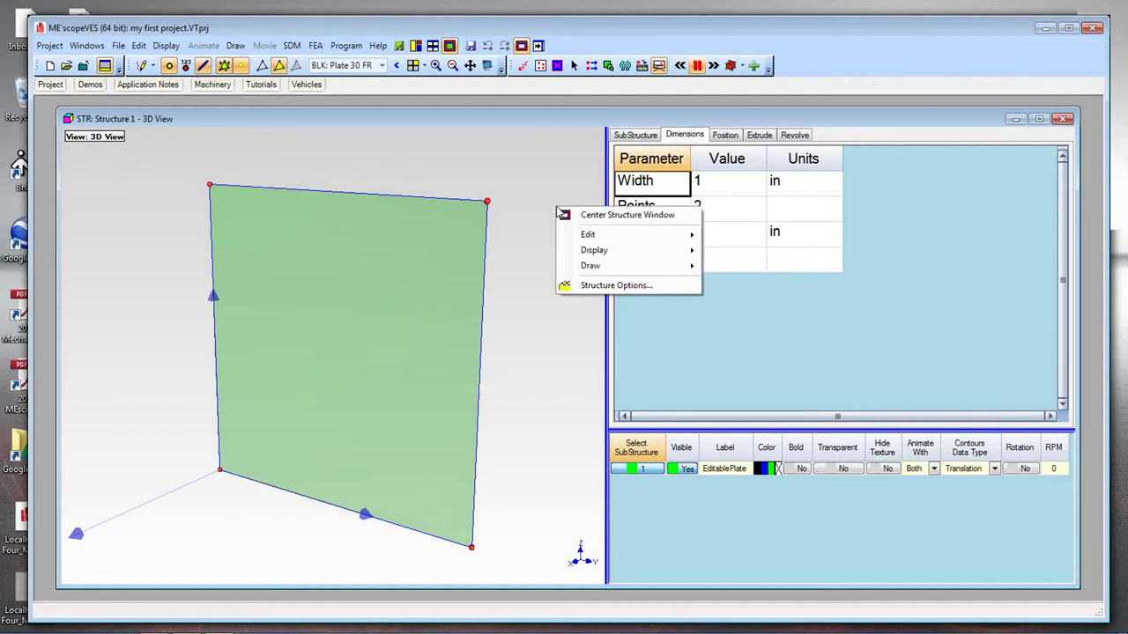
click(616, 285)
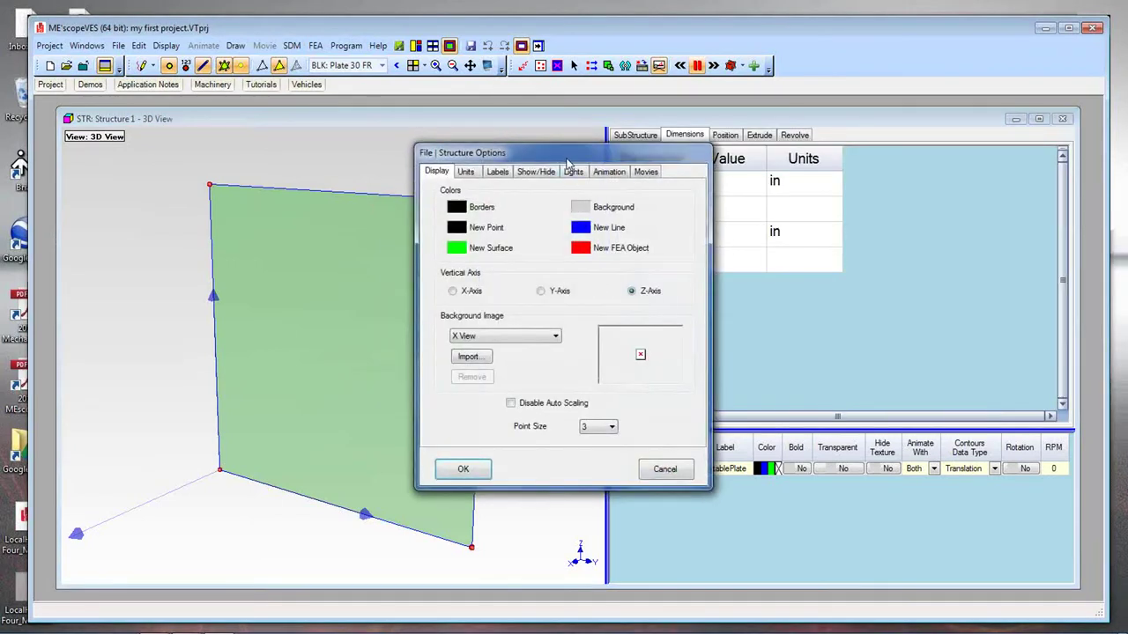
drag(568, 164, 420, 170)
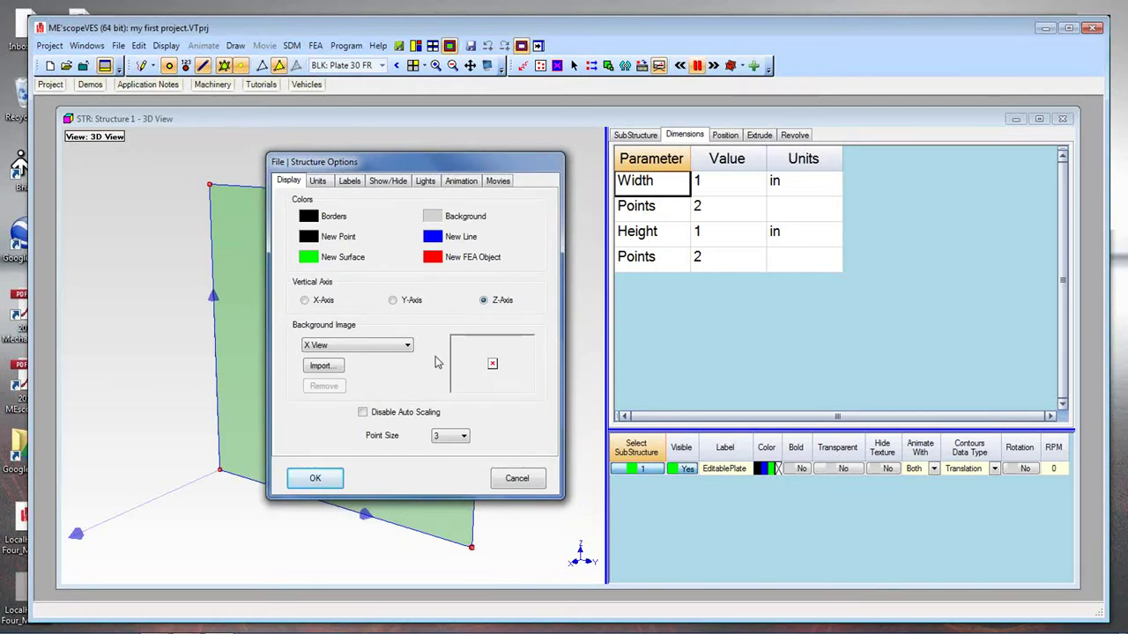
On the Units tab, change Length to ft and decline re-scaling the point coordinates.
click(318, 181)
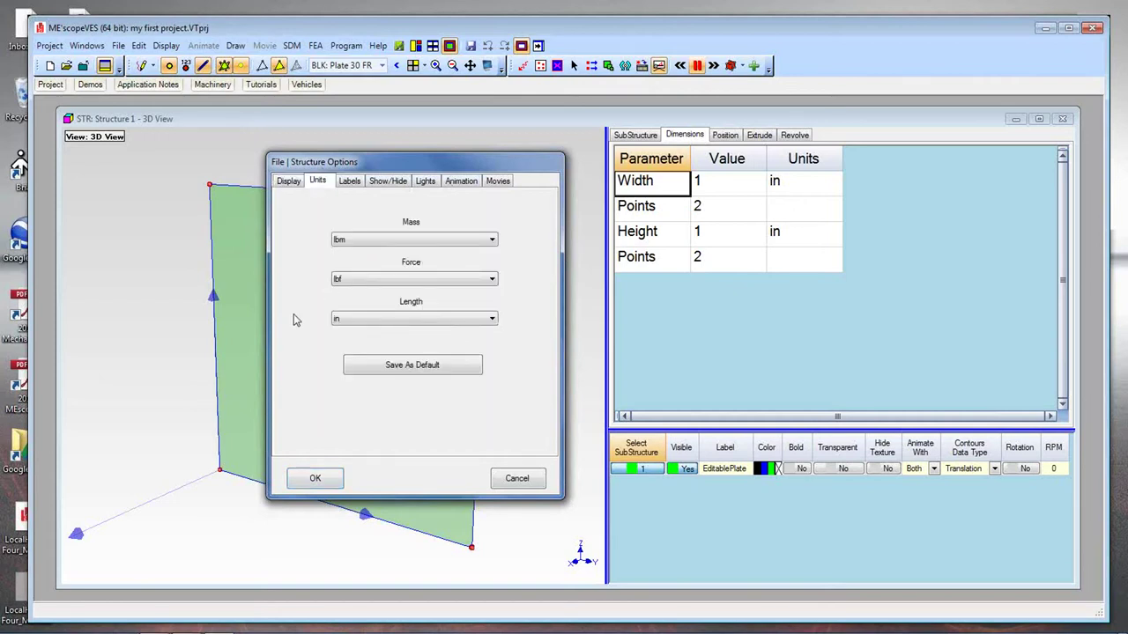
click(490, 319)
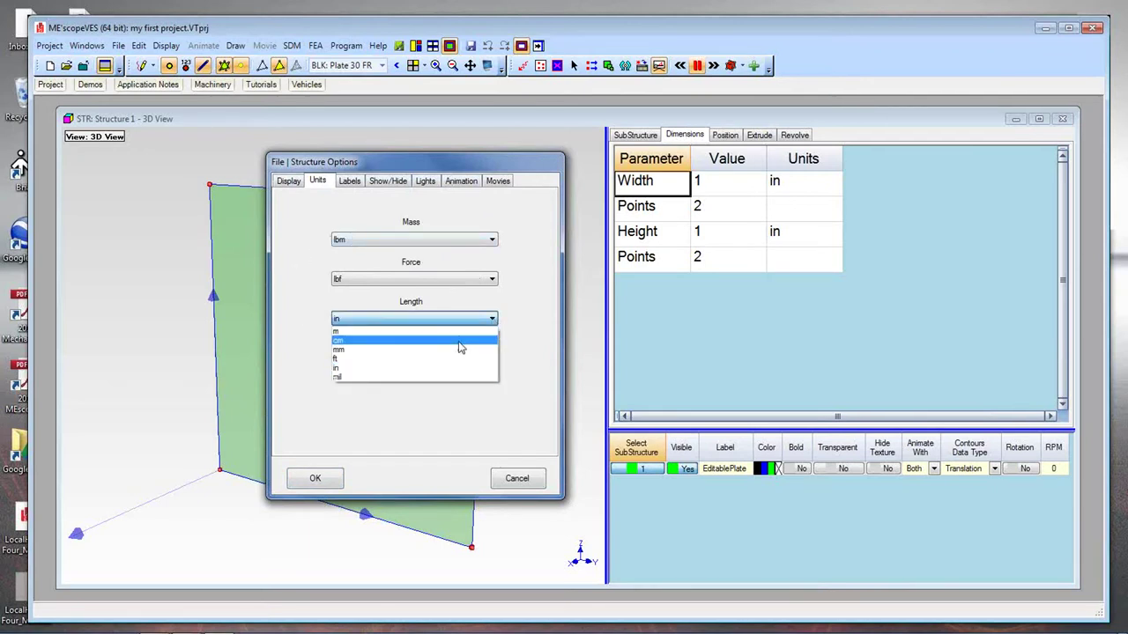
click(448, 363)
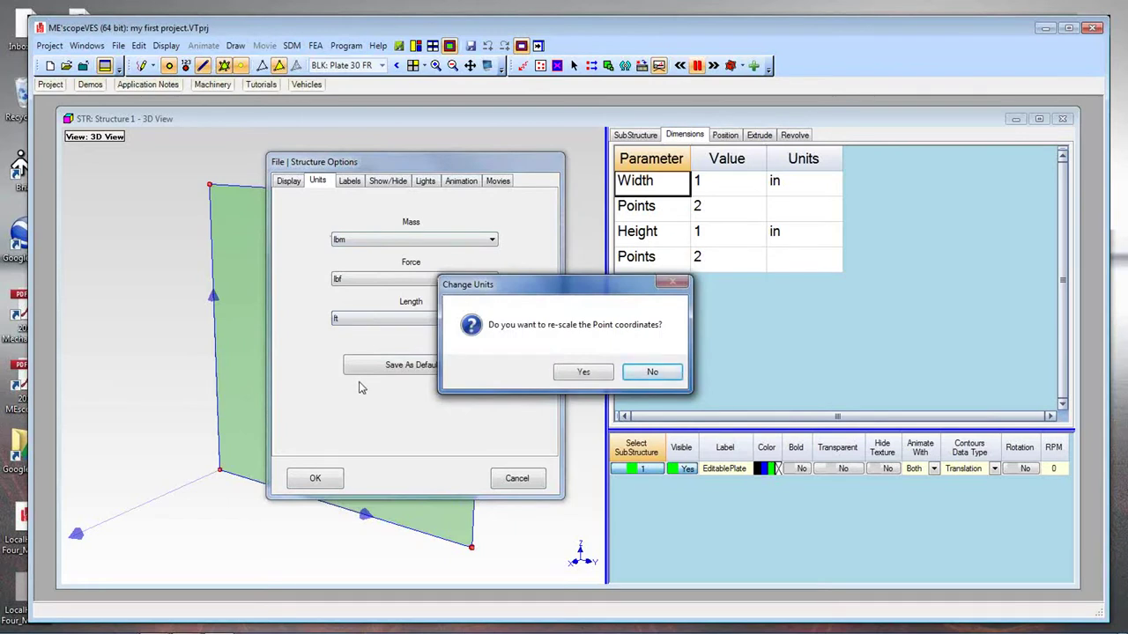
click(652, 372)
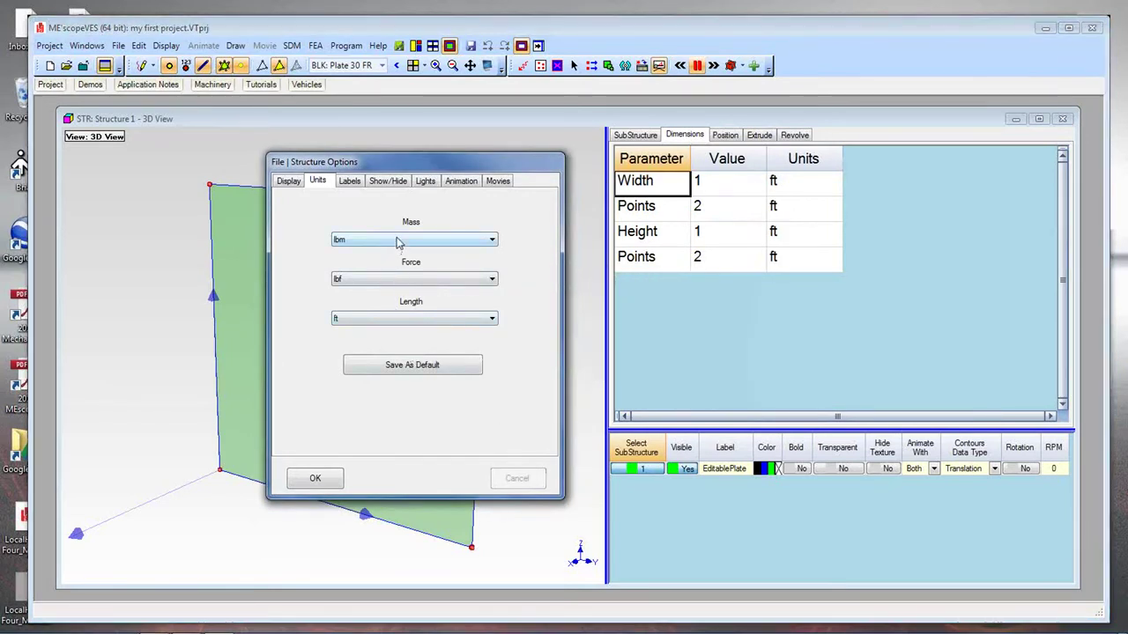
Check the Mass, Force and Length dropdowns, keeping lbm, lbf and ft.
click(492, 241)
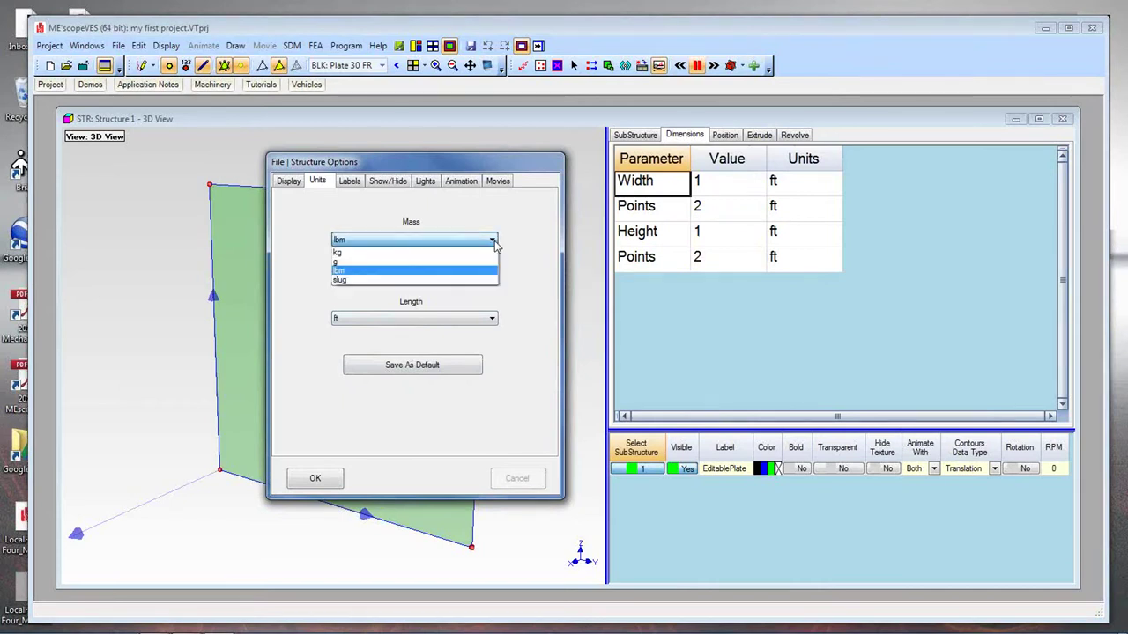
click(494, 243)
click(492, 240)
click(494, 243)
click(494, 242)
click(494, 242)
click(494, 243)
click(495, 242)
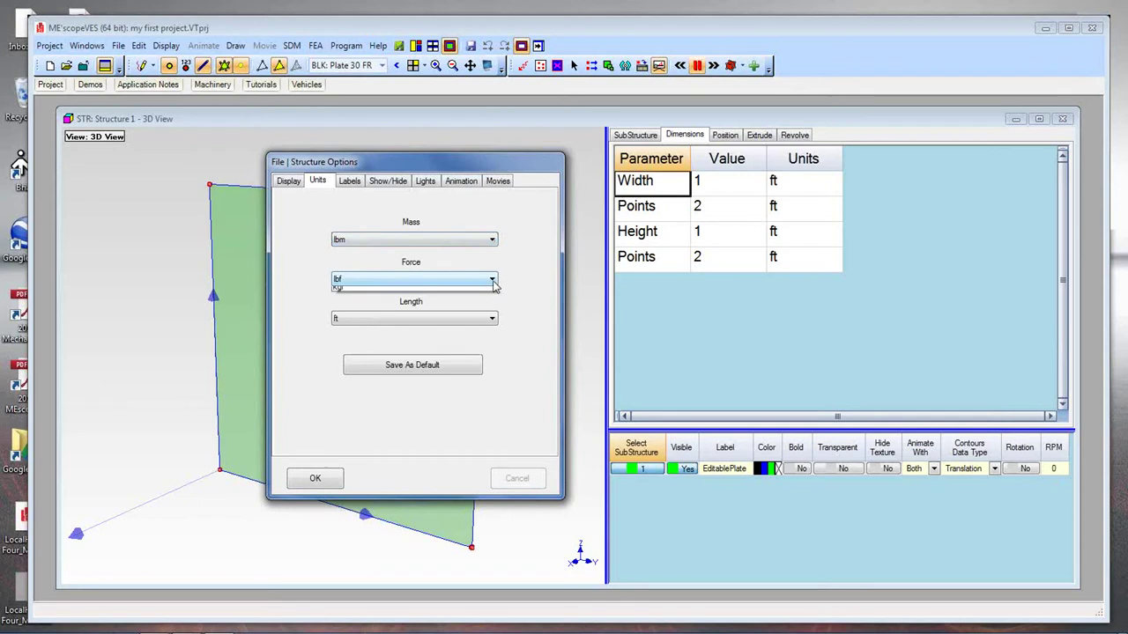
click(494, 280)
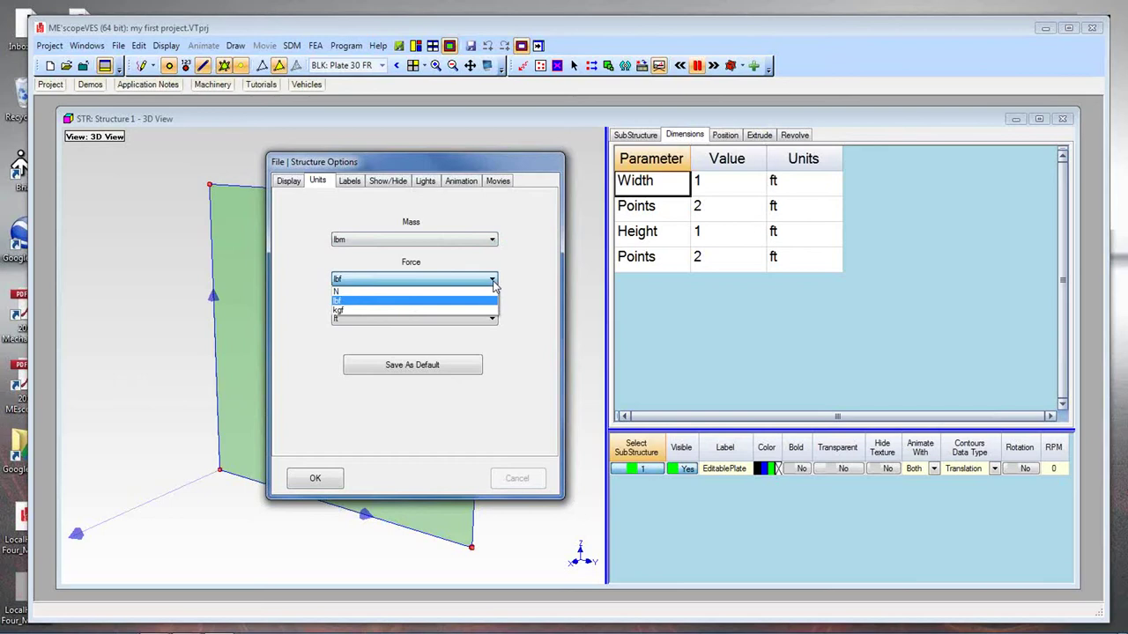
click(493, 285)
click(493, 284)
click(494, 284)
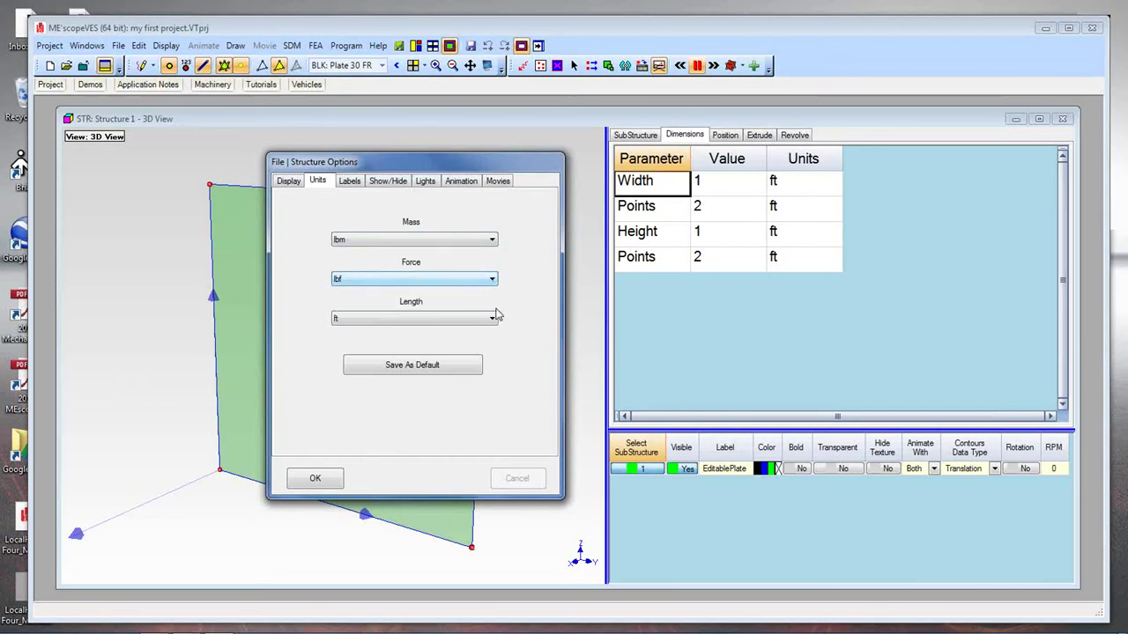
click(492, 321)
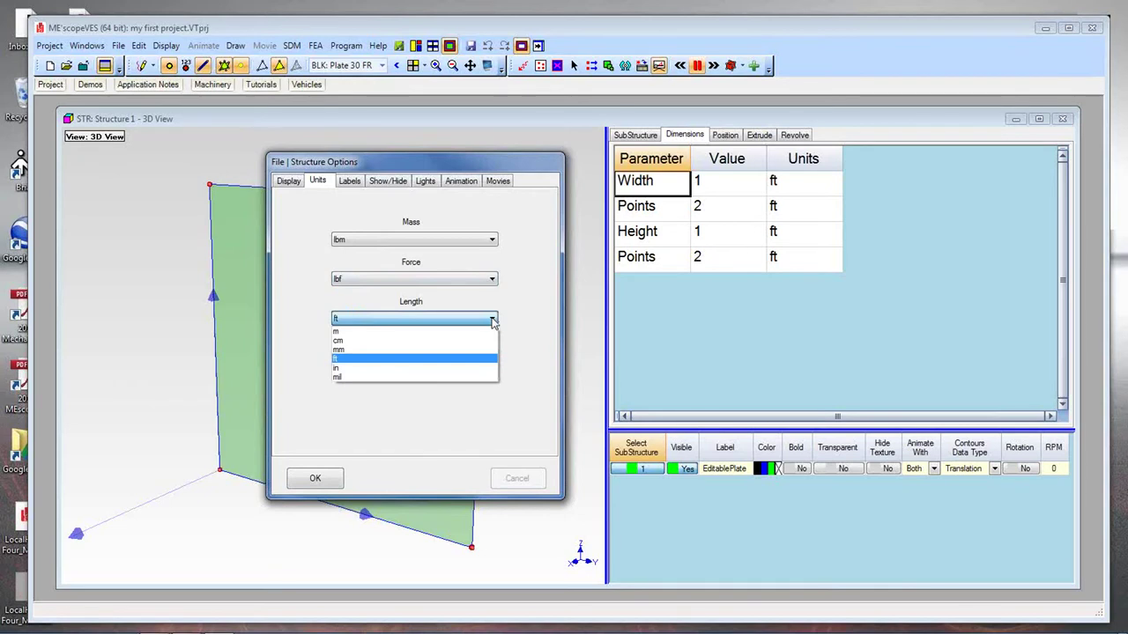
click(492, 323)
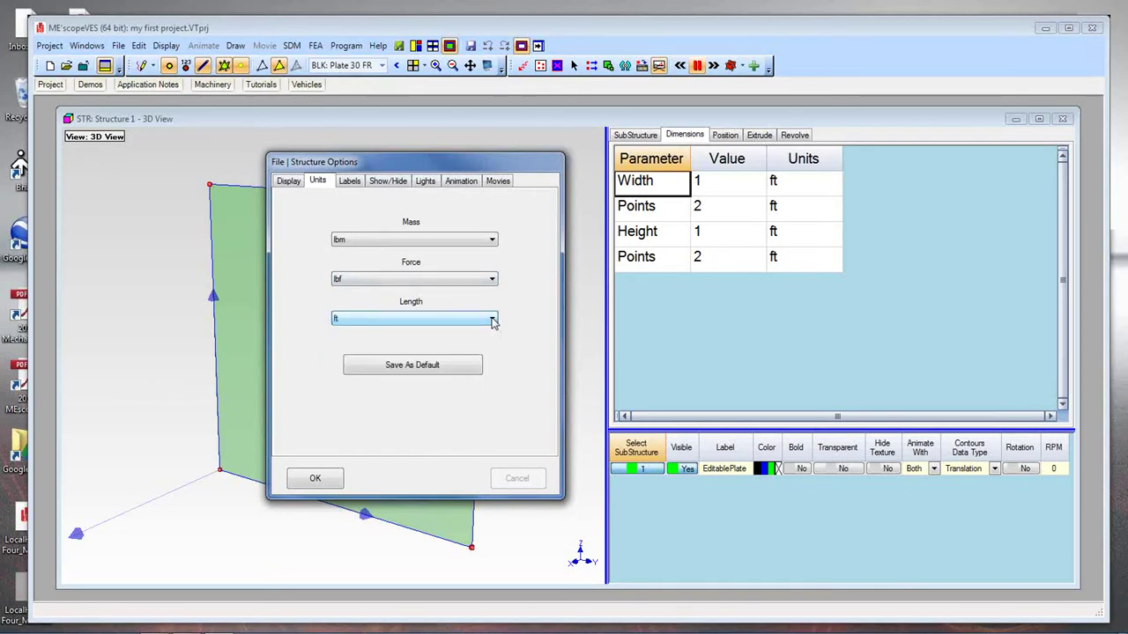
Apply the units and size the plate 2 ft wide with 5 points by 3 ft high with 6 points.
click(315, 477)
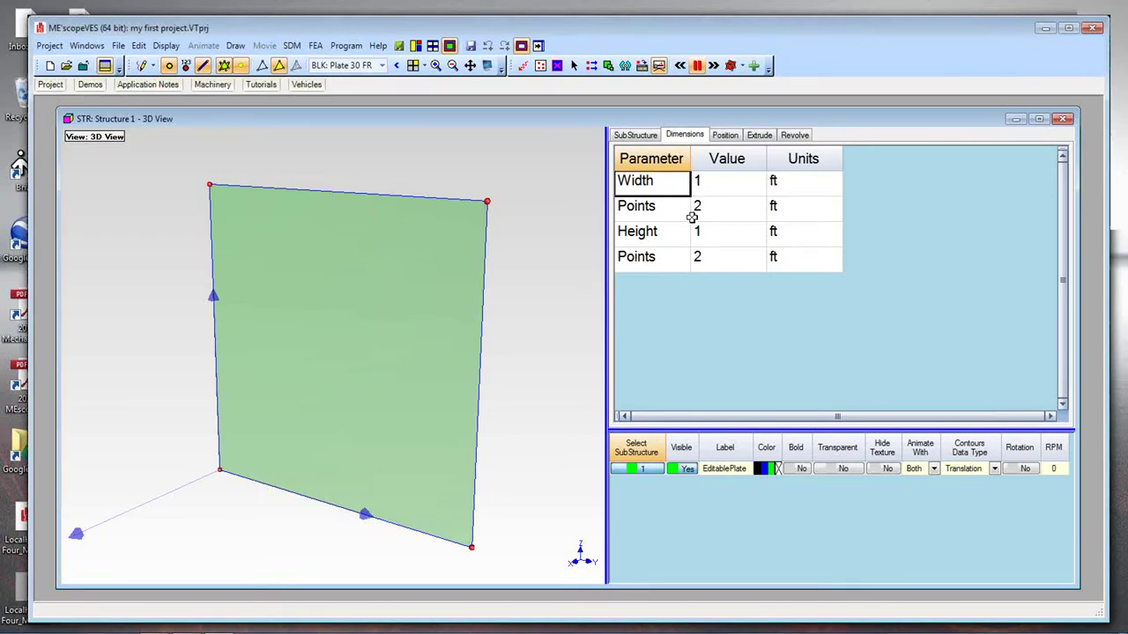
click(724, 185)
text(2)
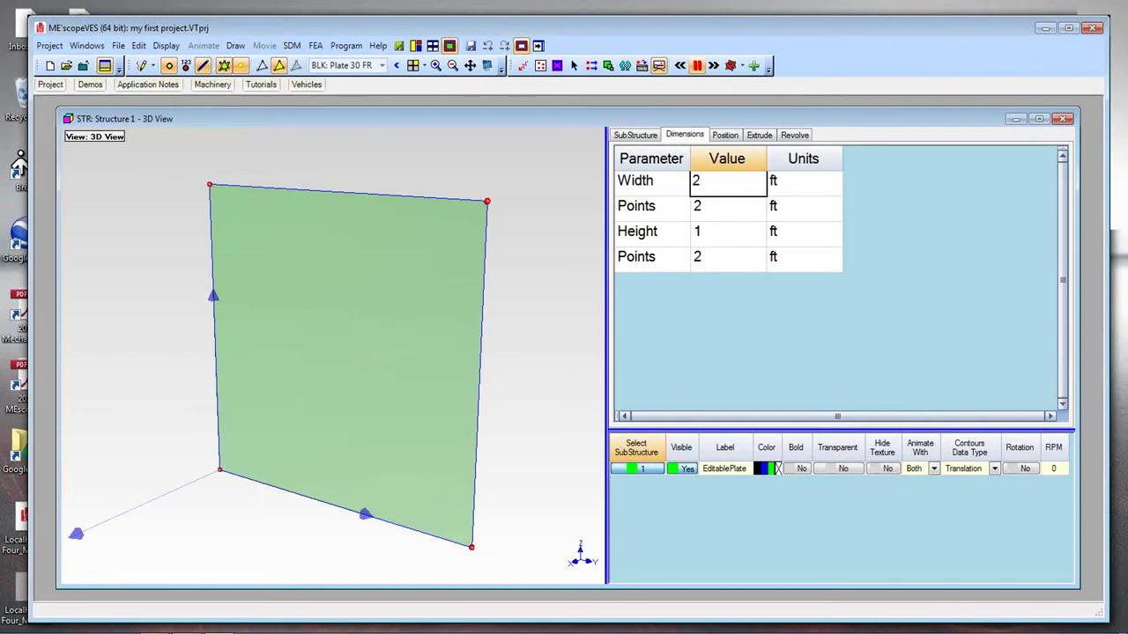
click(704, 206)
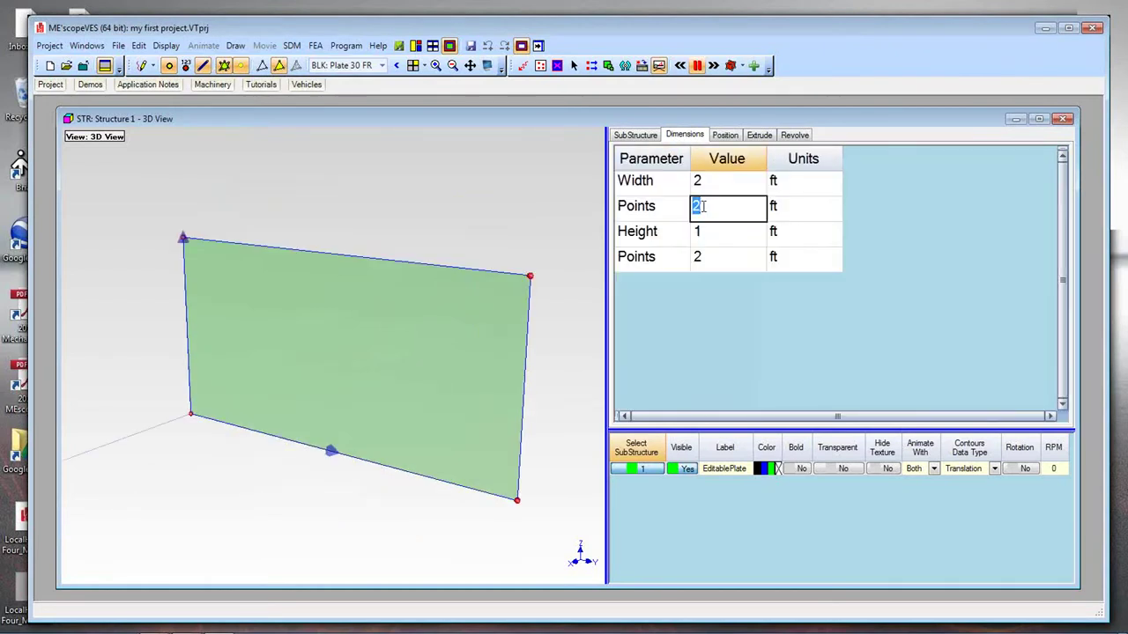
text(5)
click(698, 232)
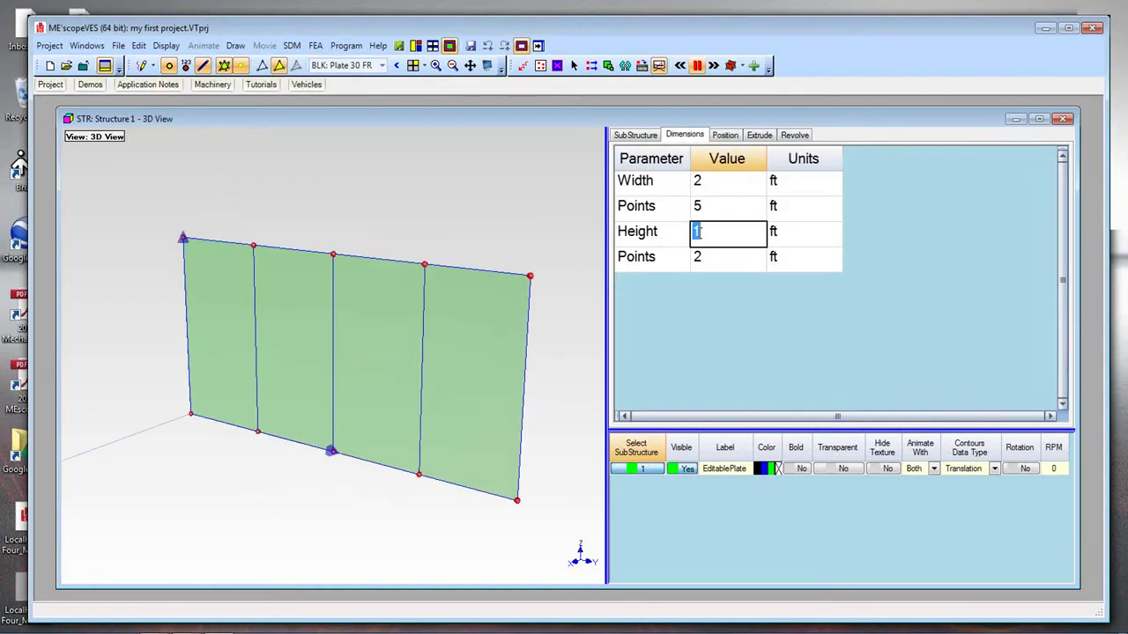
text(3)
click(702, 256)
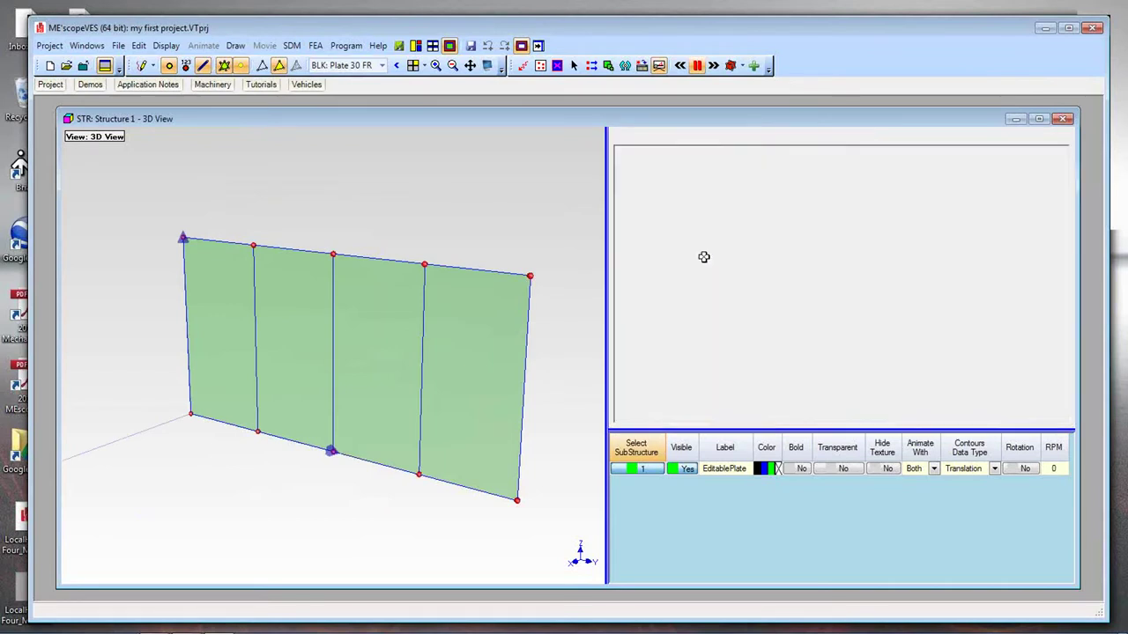
text(6)
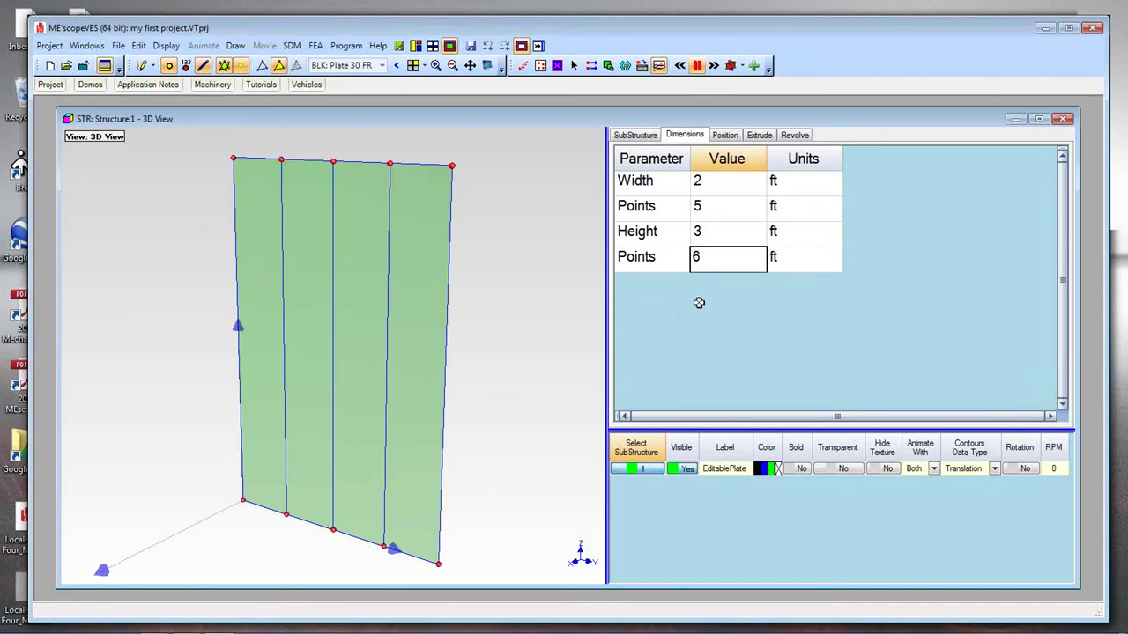
key(Return)
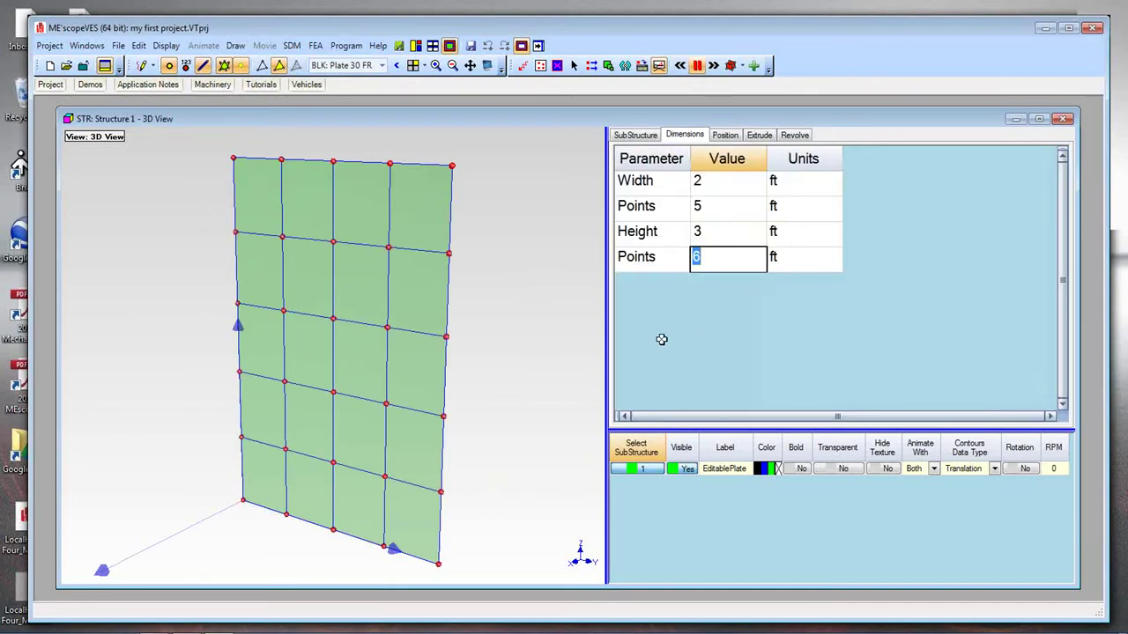
drag(531, 340, 517, 388)
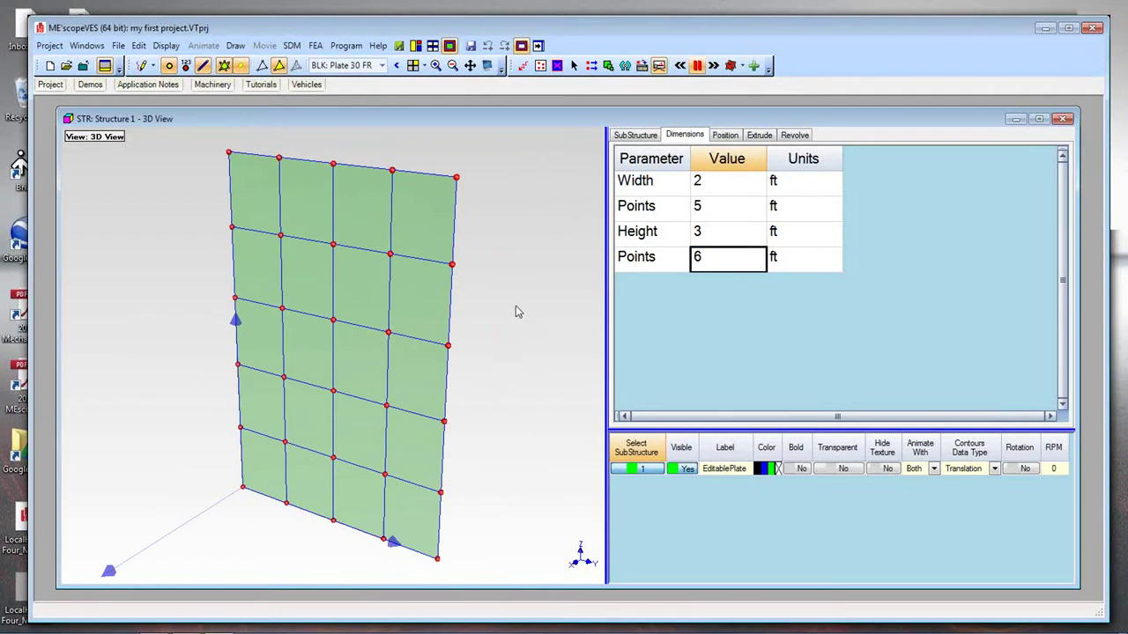
On the Position tab, try rotating the plate about Y in 10° steps, then restore it upright.
click(724, 135)
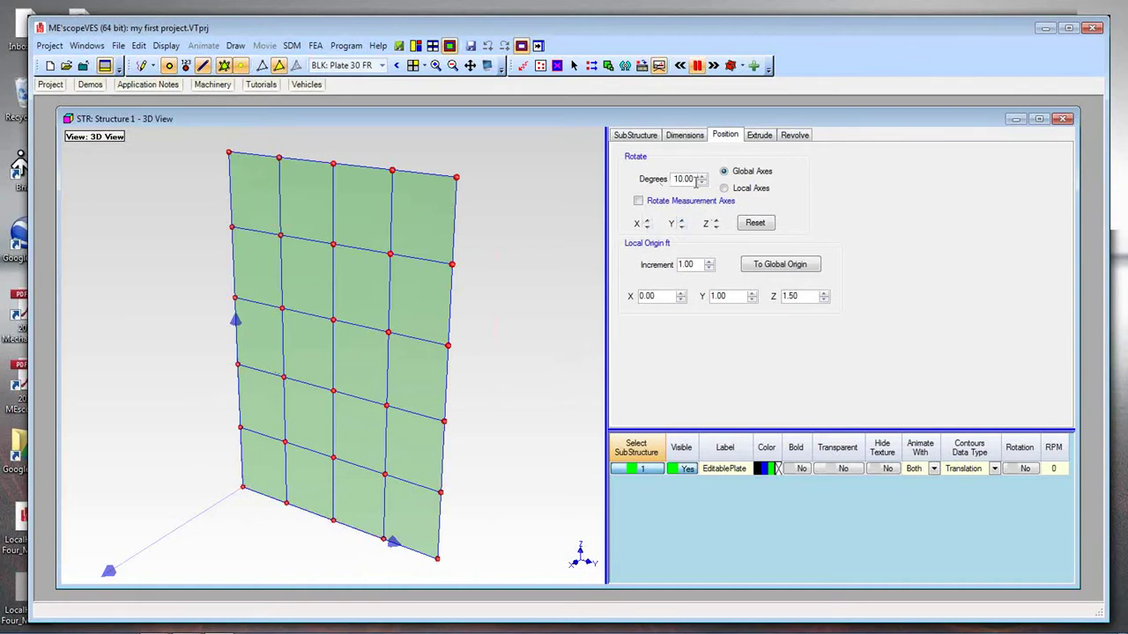
click(682, 225)
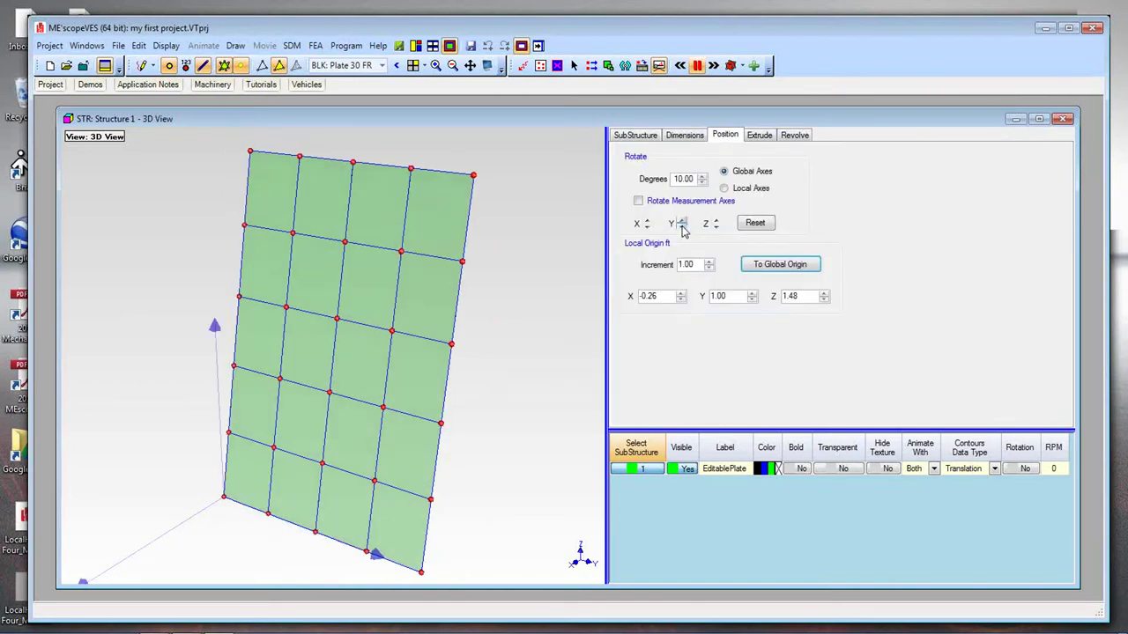
click(681, 224)
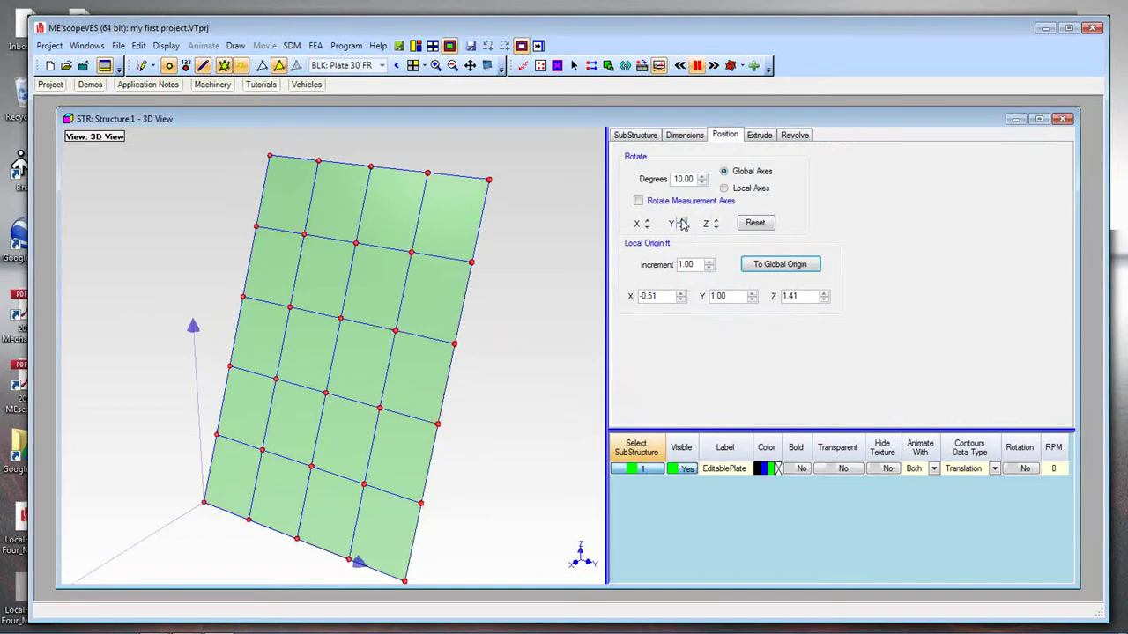
click(682, 226)
click(682, 227)
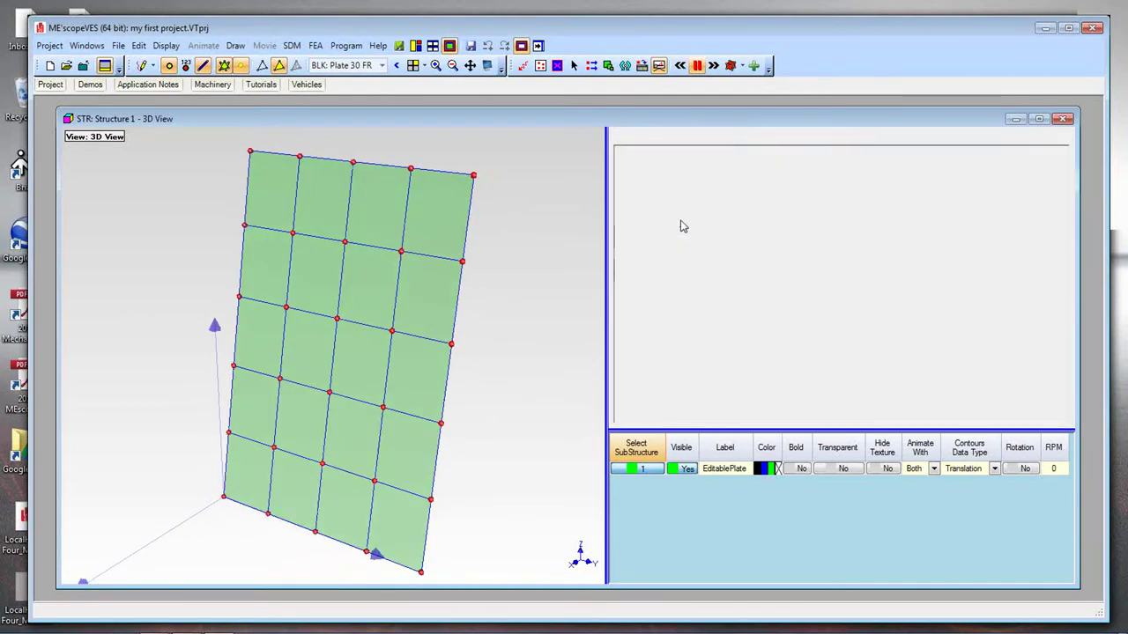
click(682, 225)
click(682, 225)
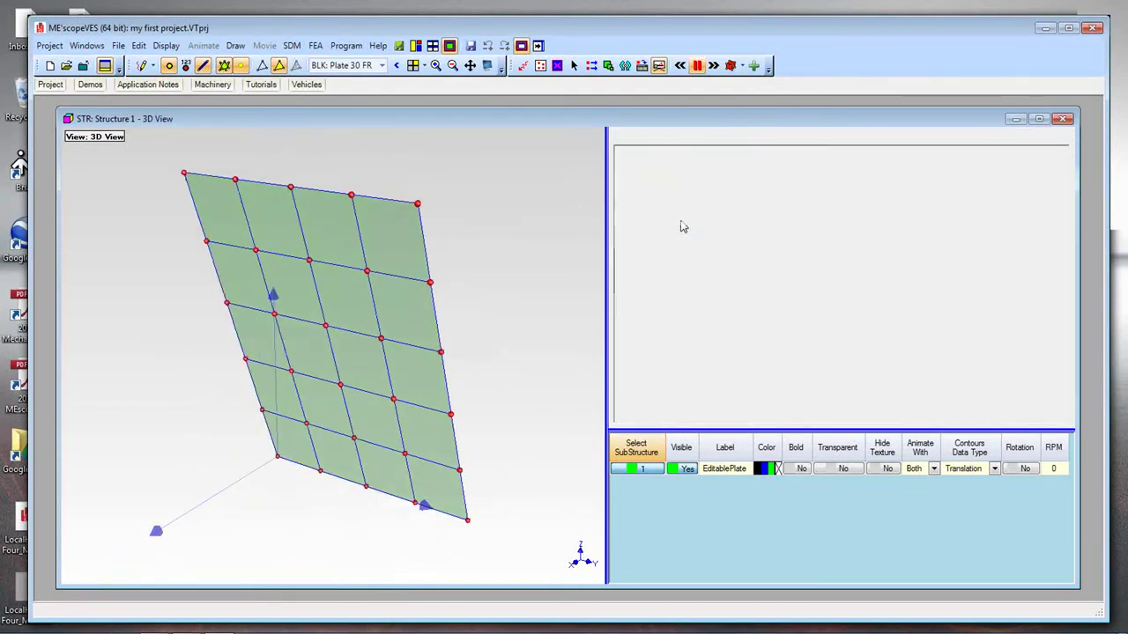
click(681, 225)
click(682, 226)
click(682, 226)
click(682, 225)
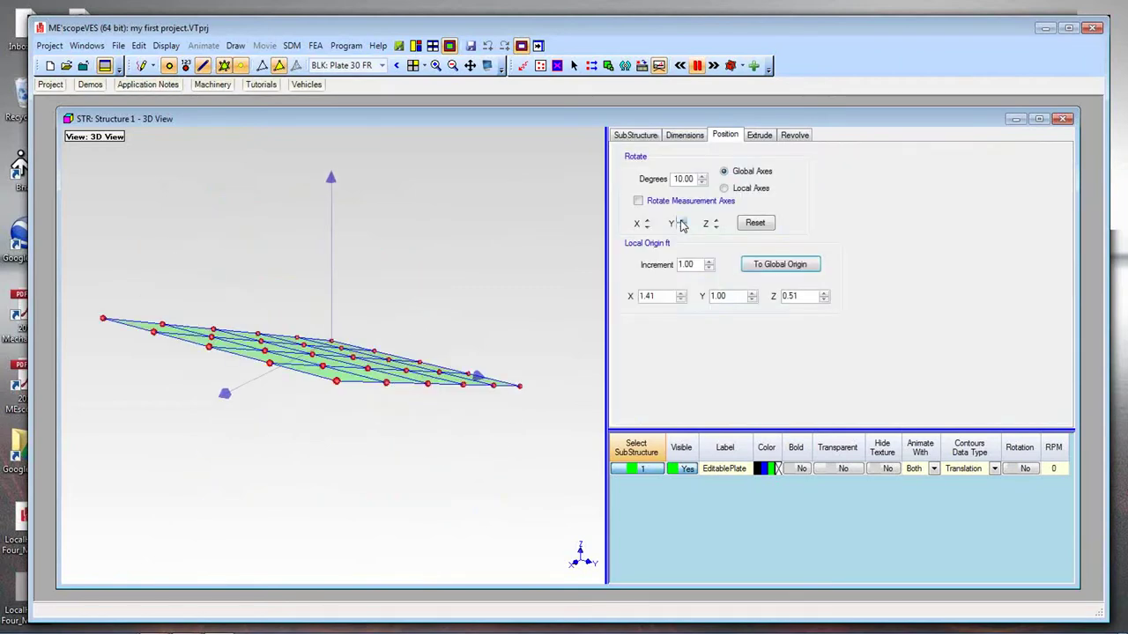
click(762, 226)
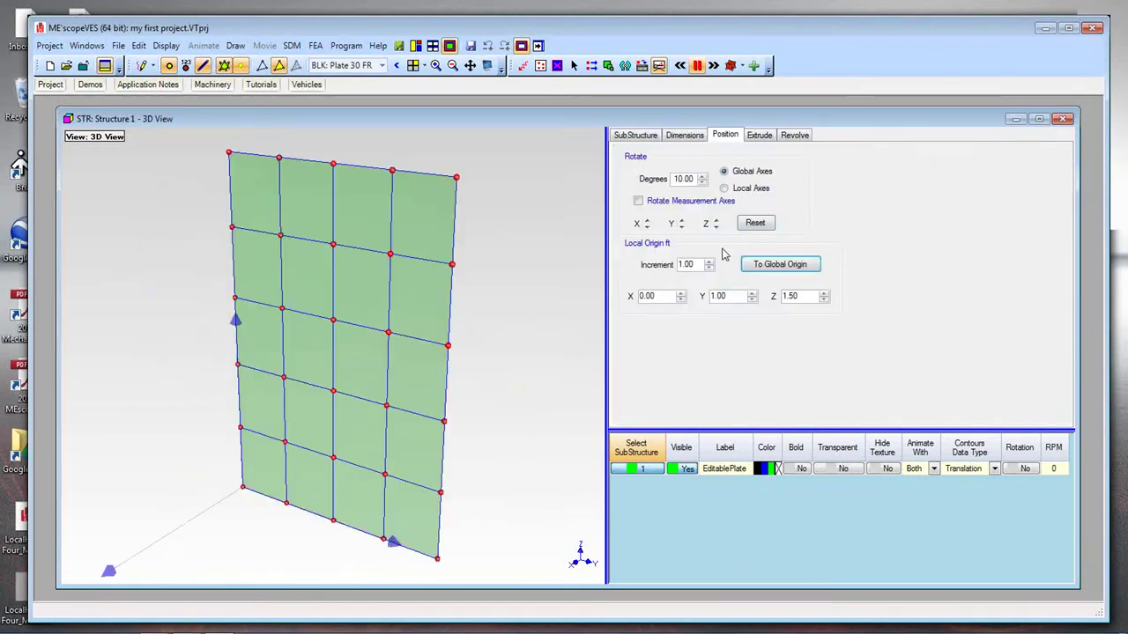
Rotate the plate 90° about the Y axis so it lies flat.
click(682, 226)
click(682, 225)
click(682, 226)
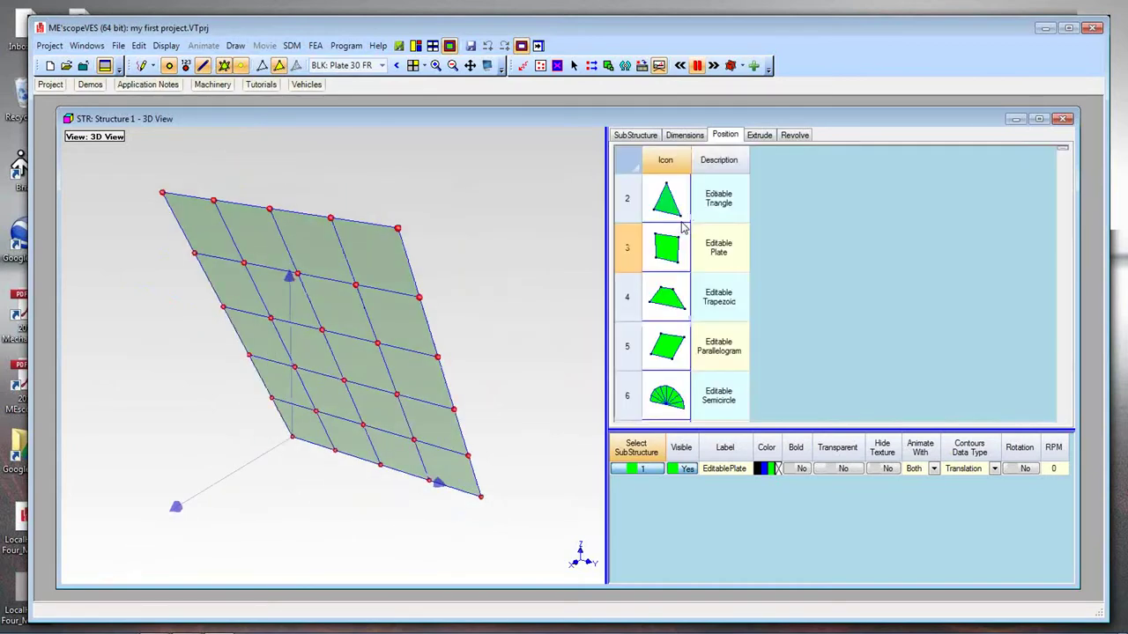
click(682, 225)
click(681, 226)
click(682, 226)
click(682, 225)
click(682, 226)
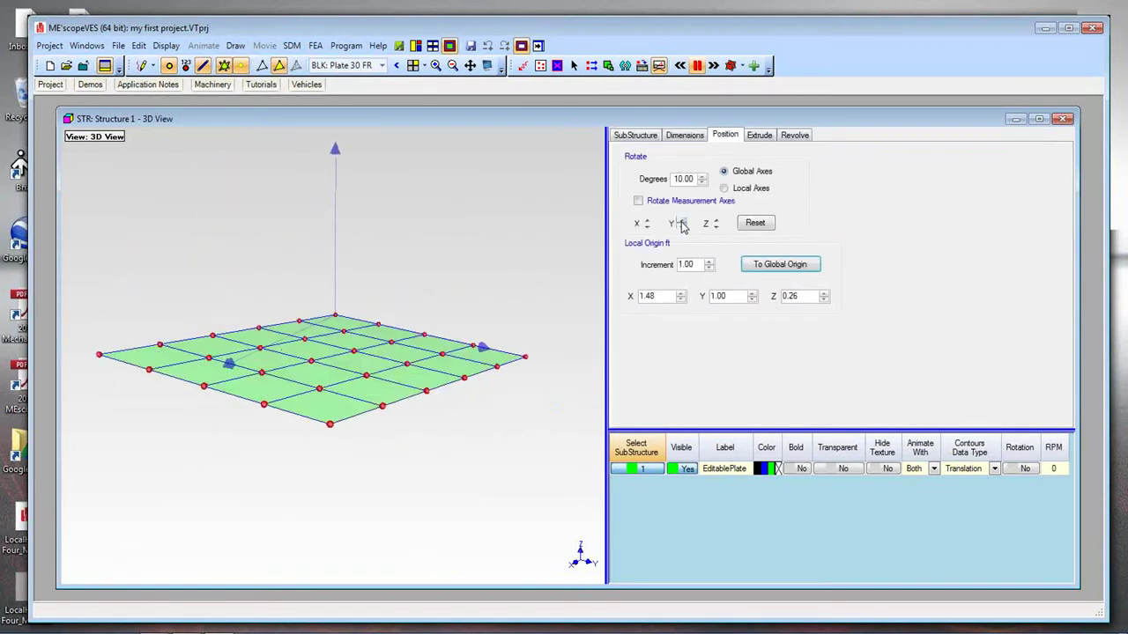
click(682, 226)
mouse_move(590, 266)
mouse_down()
mouse_move(585, 259)
mouse_move(597, 265)
mouse_up()
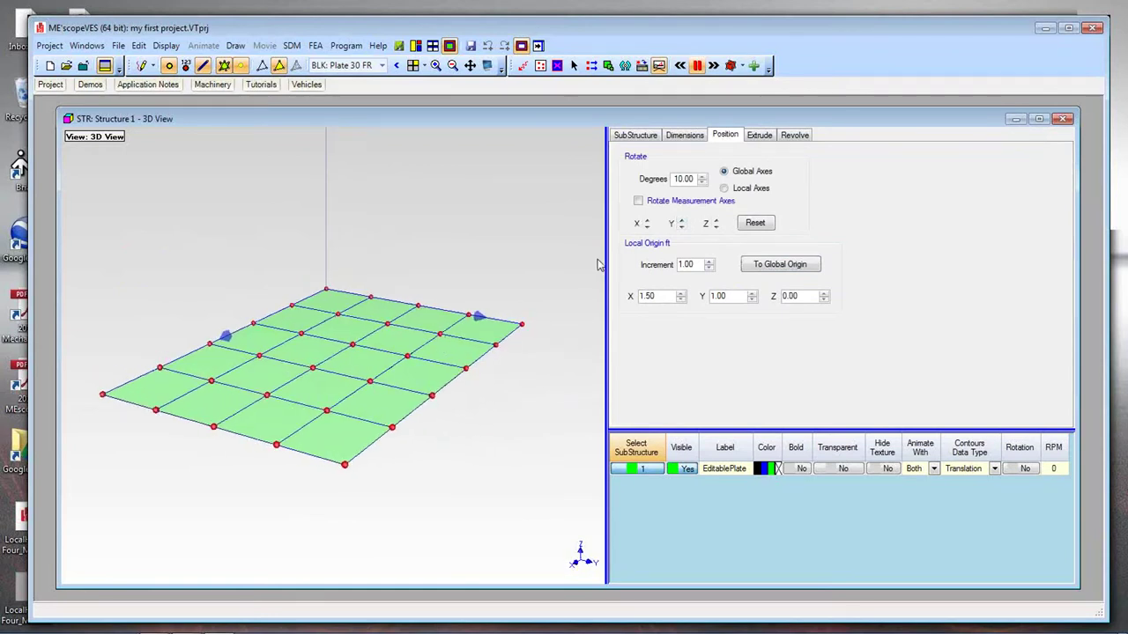
Set the rotation step to 45.00° and test it by turning the plate up and back flat.
double_click(693, 179)
text(45.00)
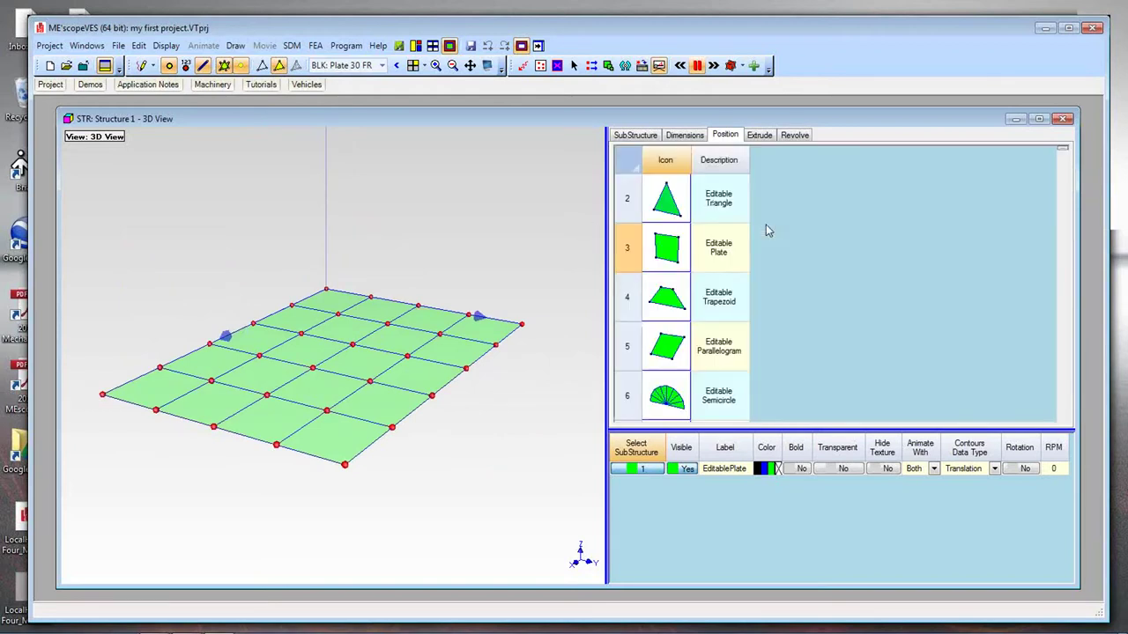
click(681, 226)
click(681, 227)
click(683, 226)
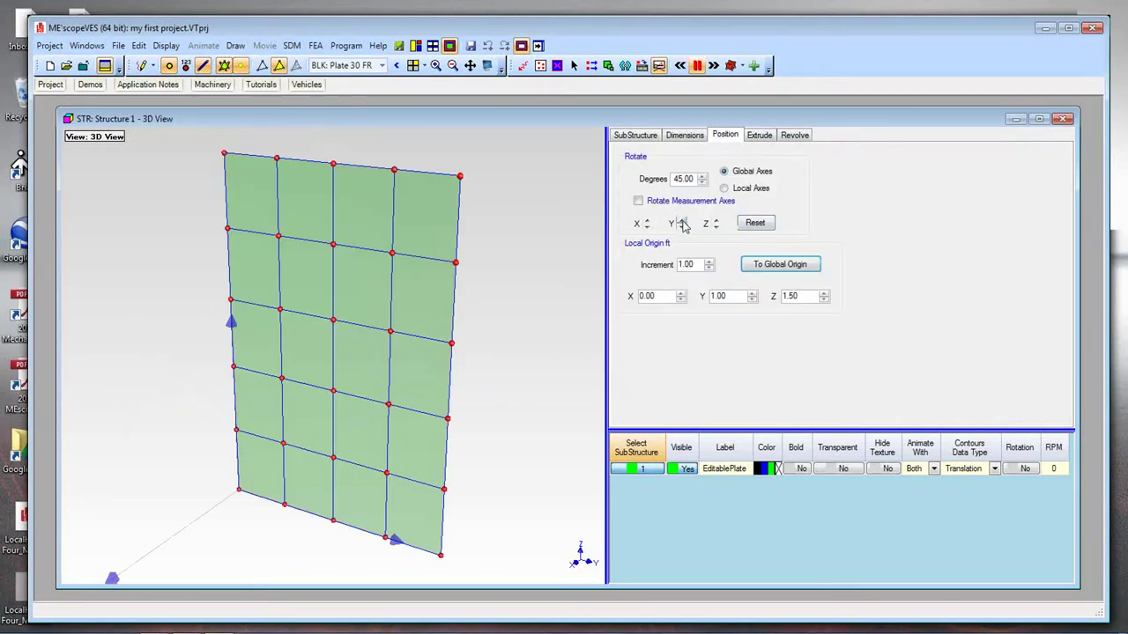
click(683, 225)
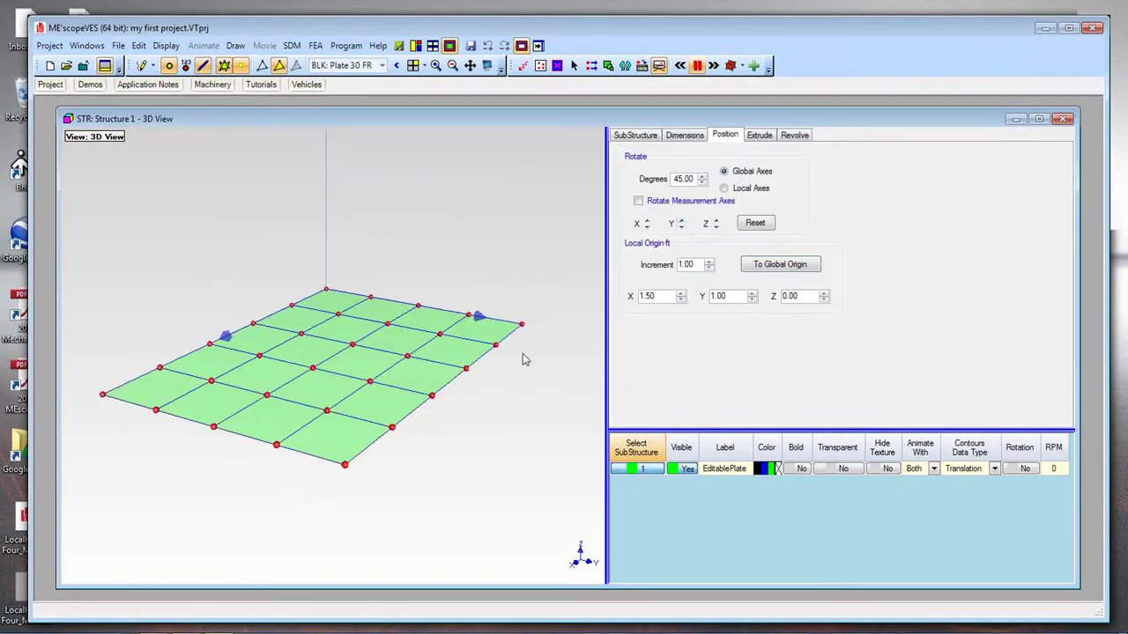
drag(532, 389, 534, 380)
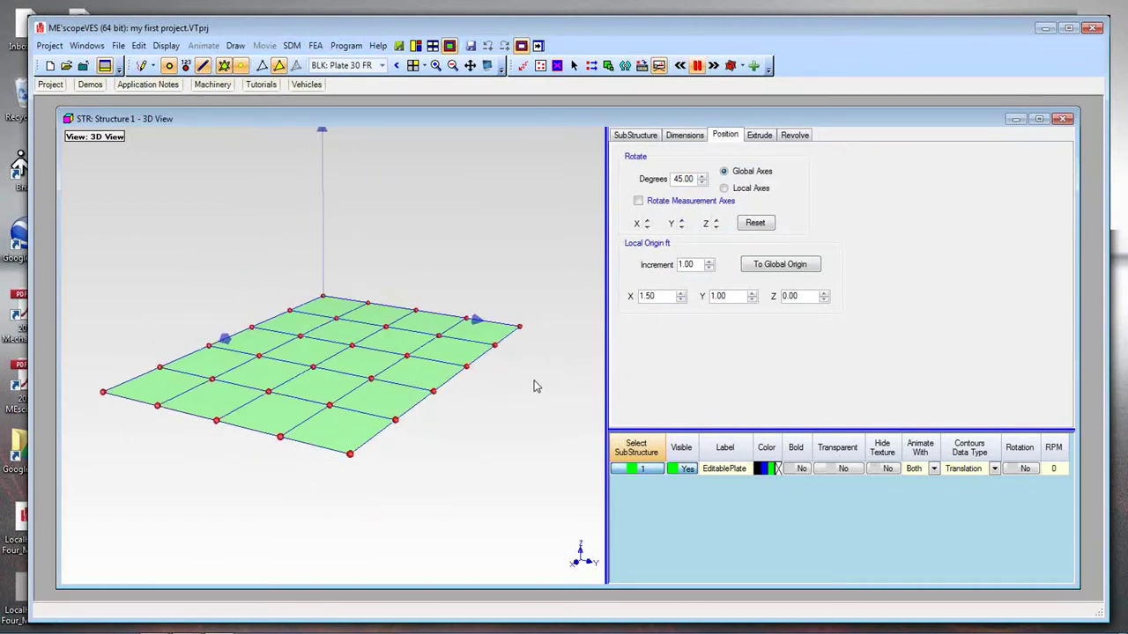
drag(536, 386, 533, 386)
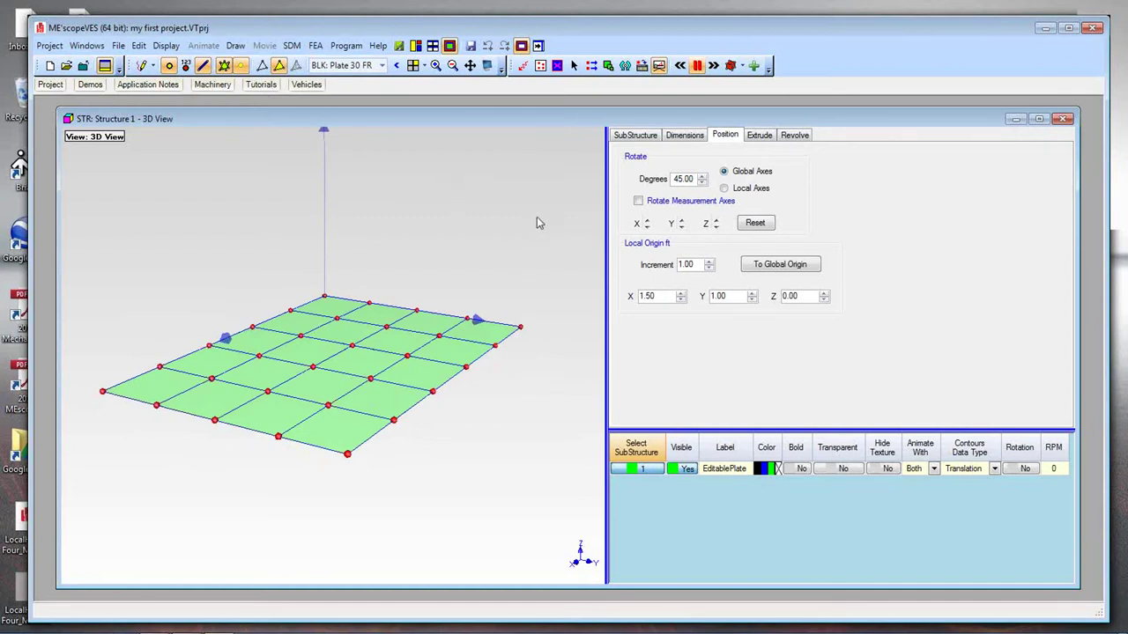
Launch the Drawing Assistant and accept that the plate becomes a non-editable substructure.
right_click(486, 225)
mouse_move(514, 293)
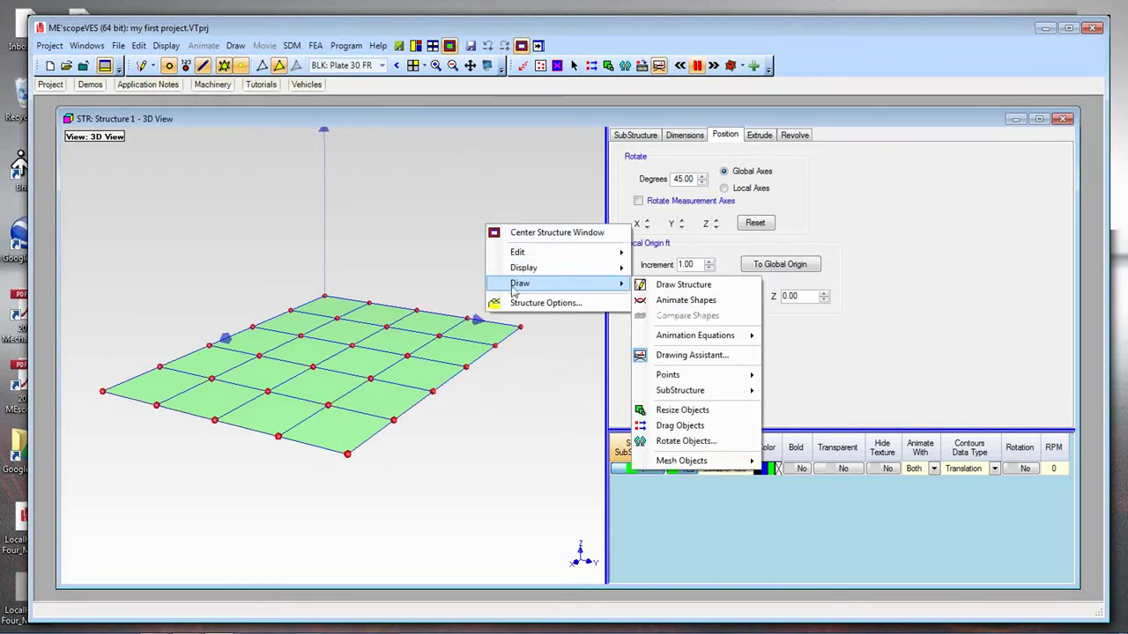
click(665, 356)
drag(591, 290, 570, 231)
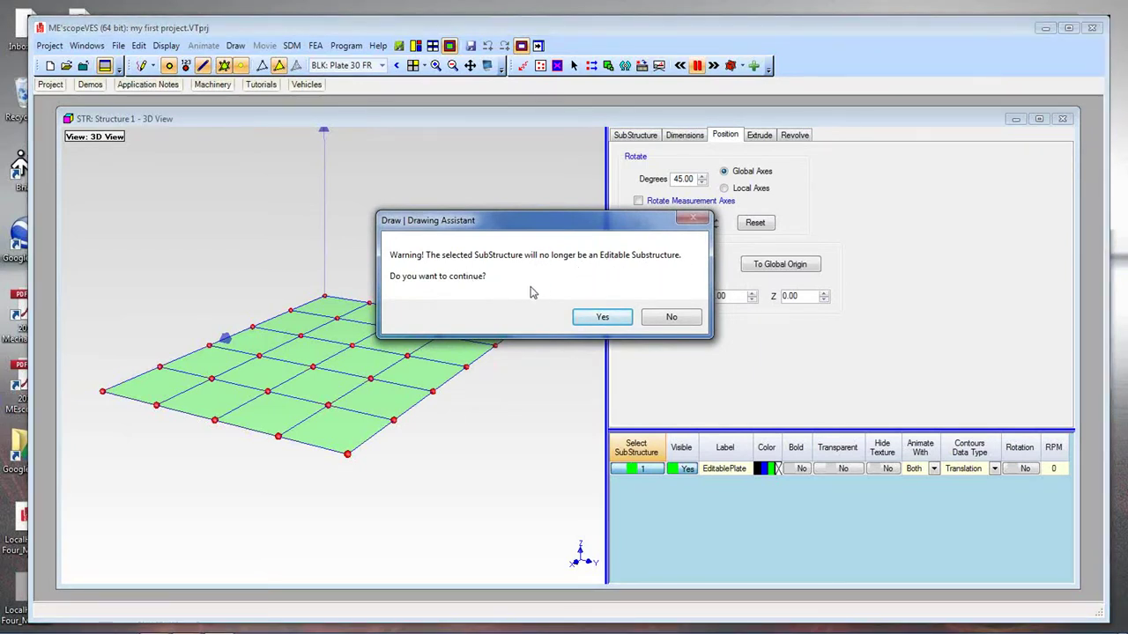
click(600, 317)
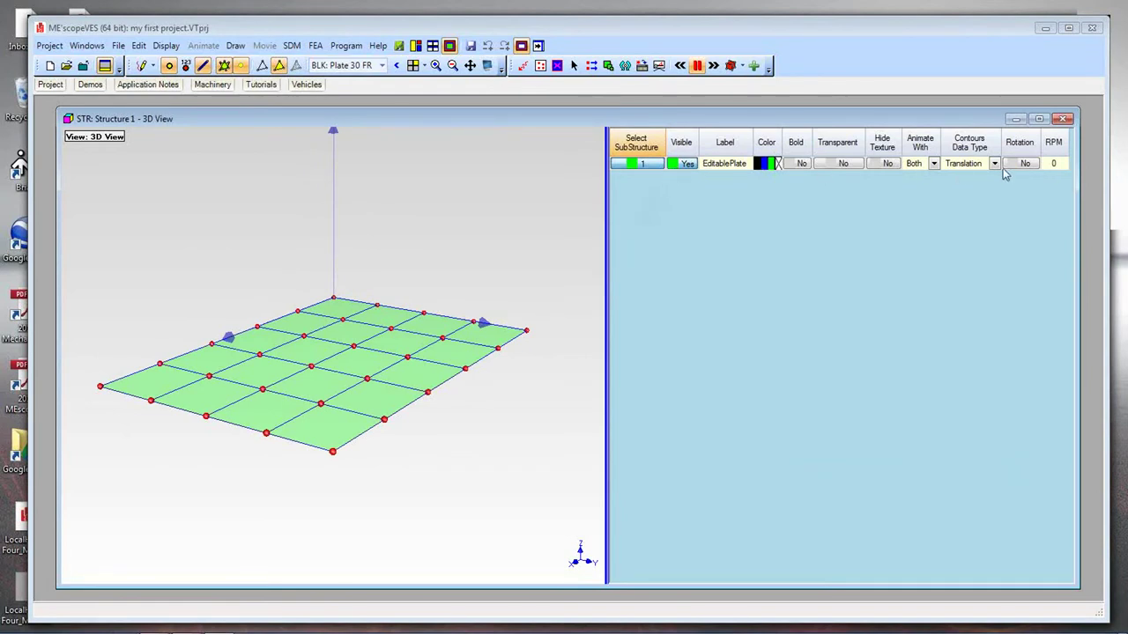
Hide and re-show the plate, then widen the 3D view beside the substructure table.
click(686, 164)
click(689, 166)
drag(607, 256, 619, 262)
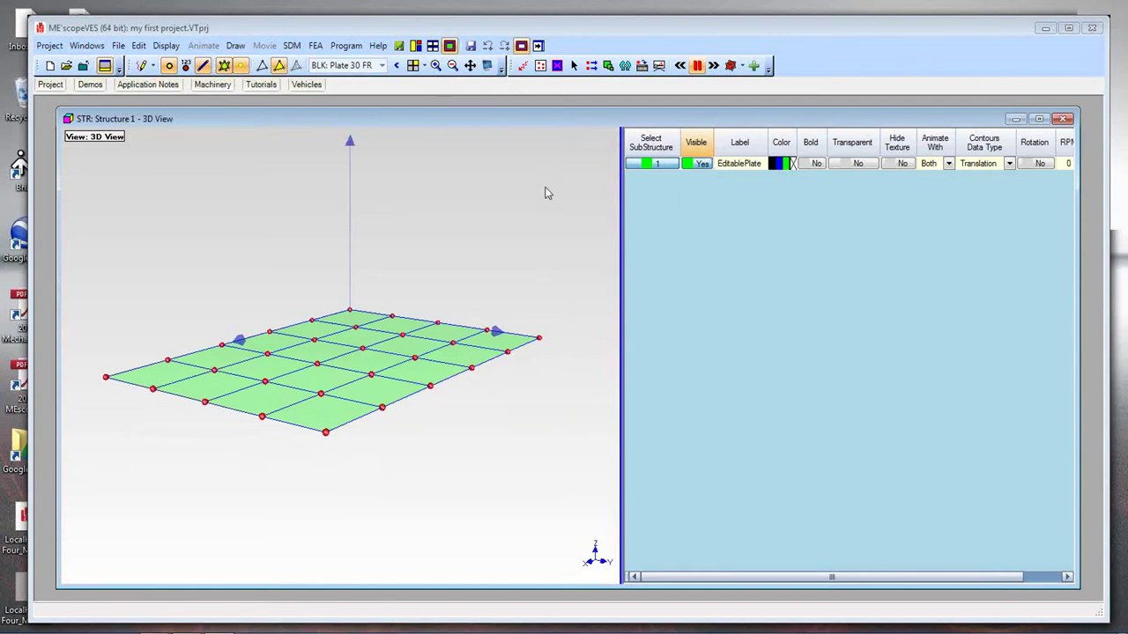
click(415, 46)
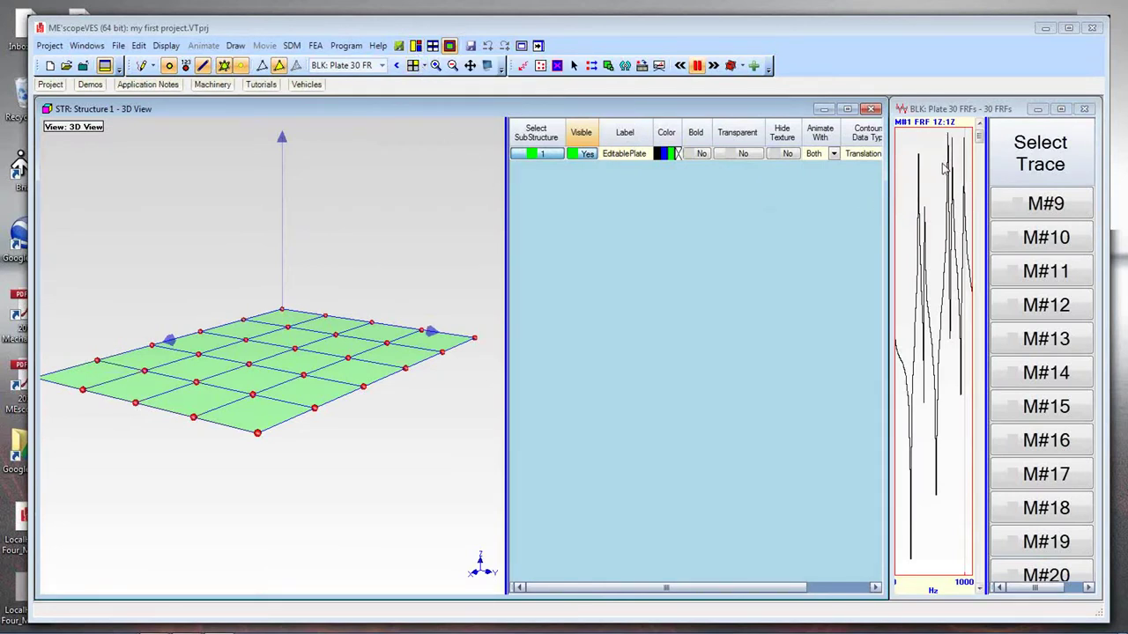
drag(881, 188, 620, 176)
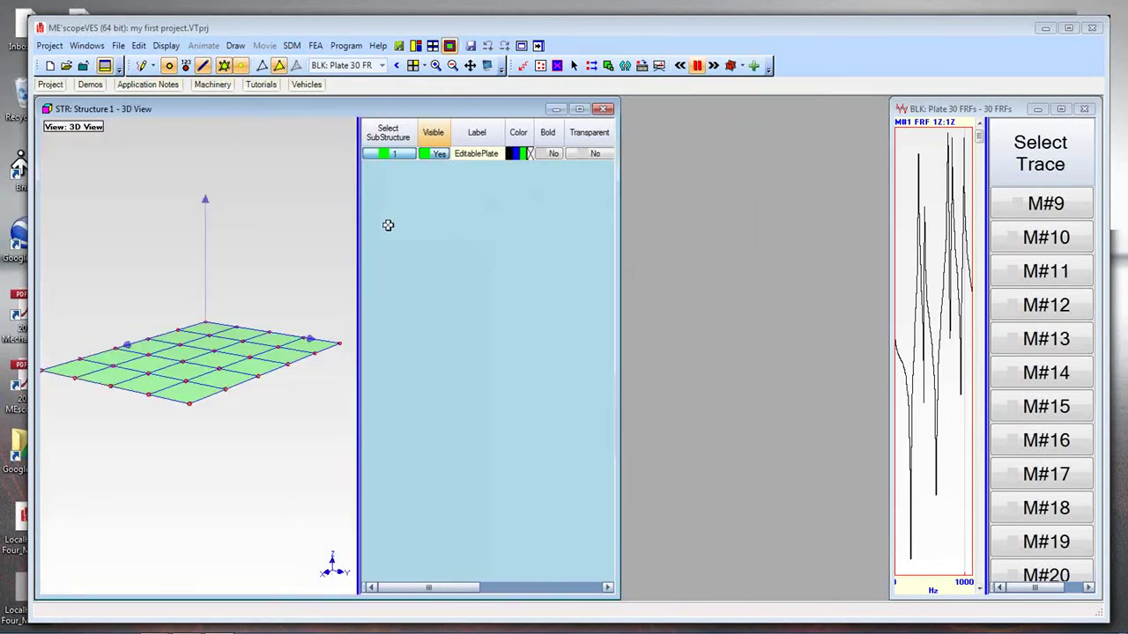
drag(358, 238, 477, 240)
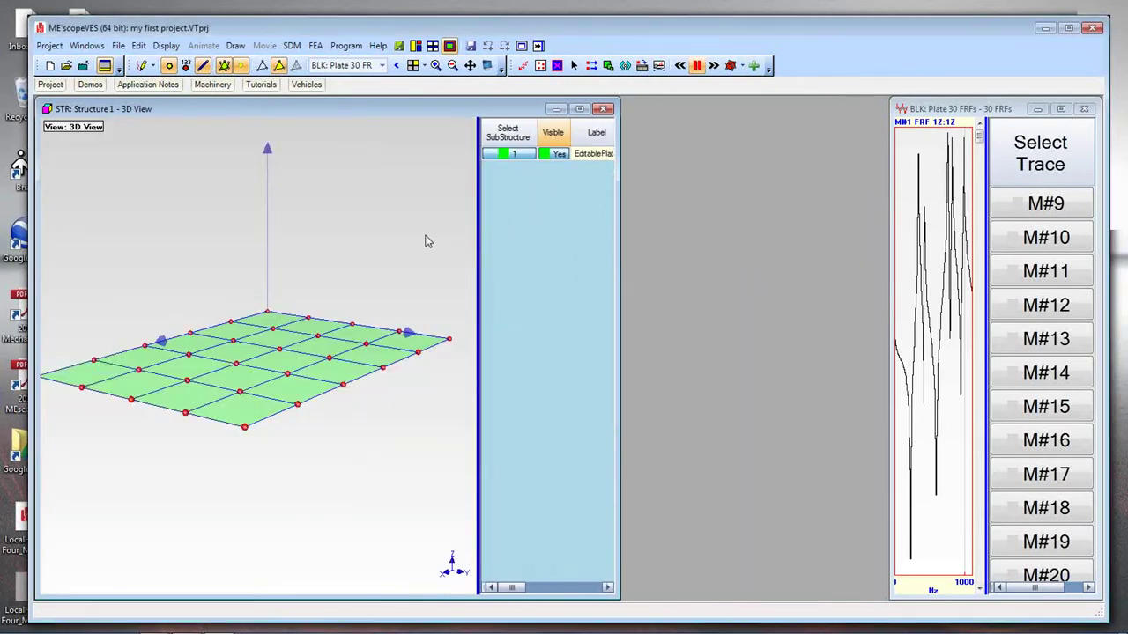
click(415, 46)
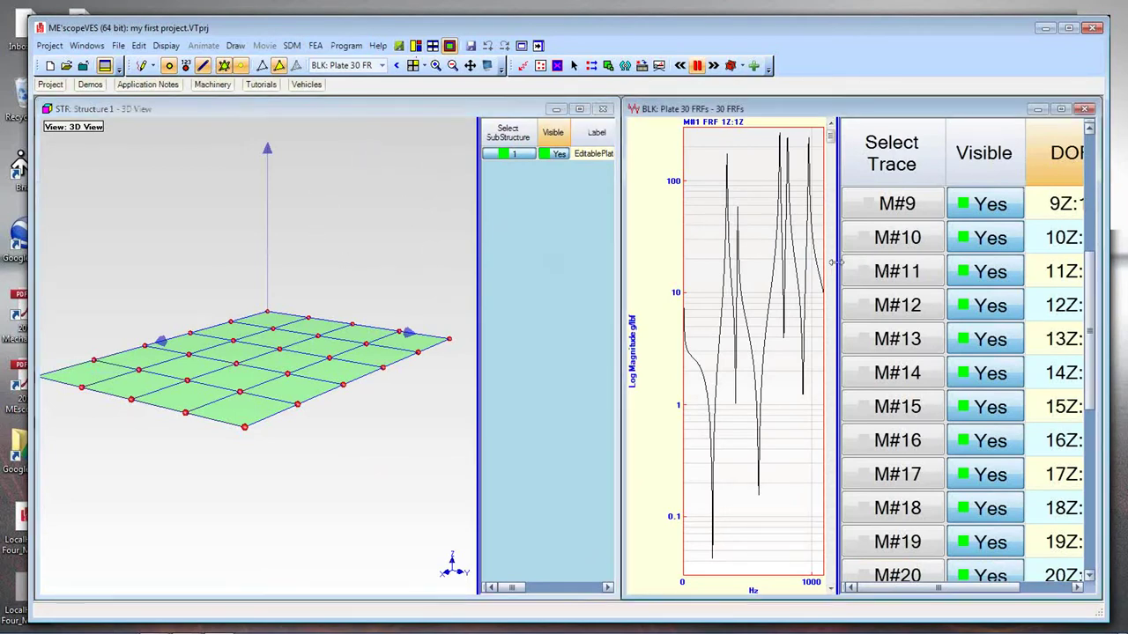
drag(834, 262, 943, 259)
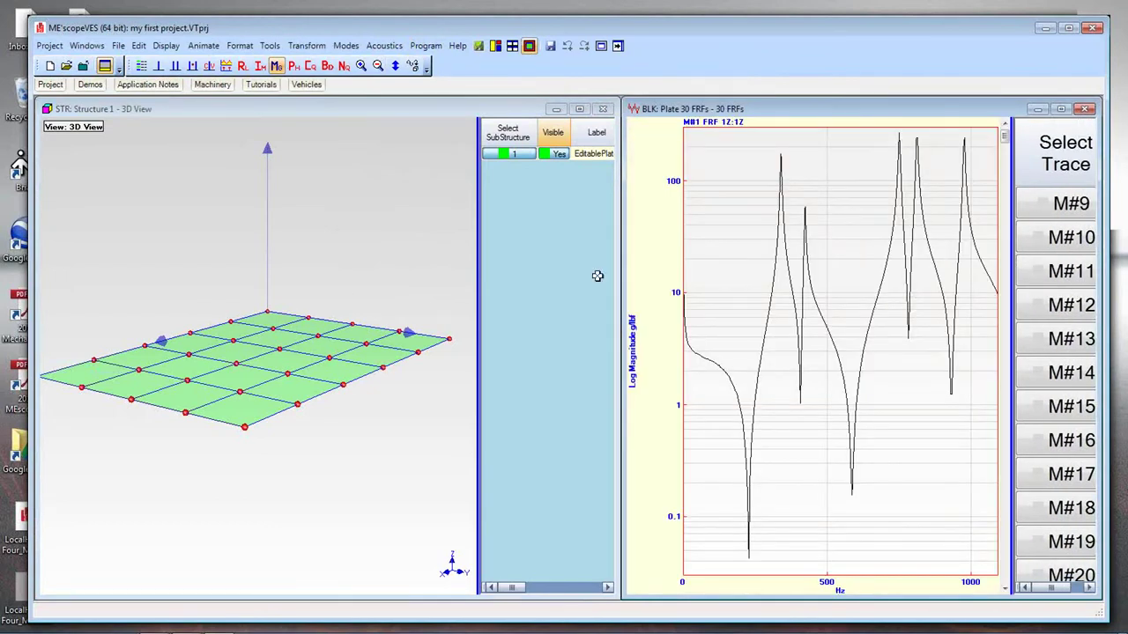
click(347, 297)
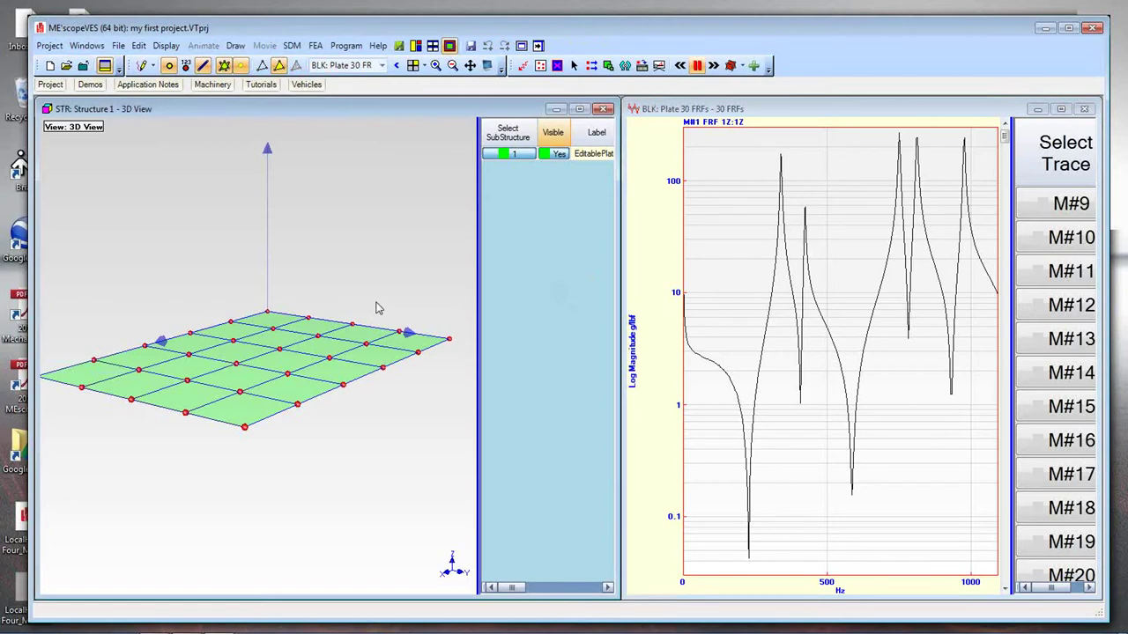
Widen the FRF trace table to reveal its DOFs column and scroll up to traces M#1–M#12.
drag(1010, 304, 752, 293)
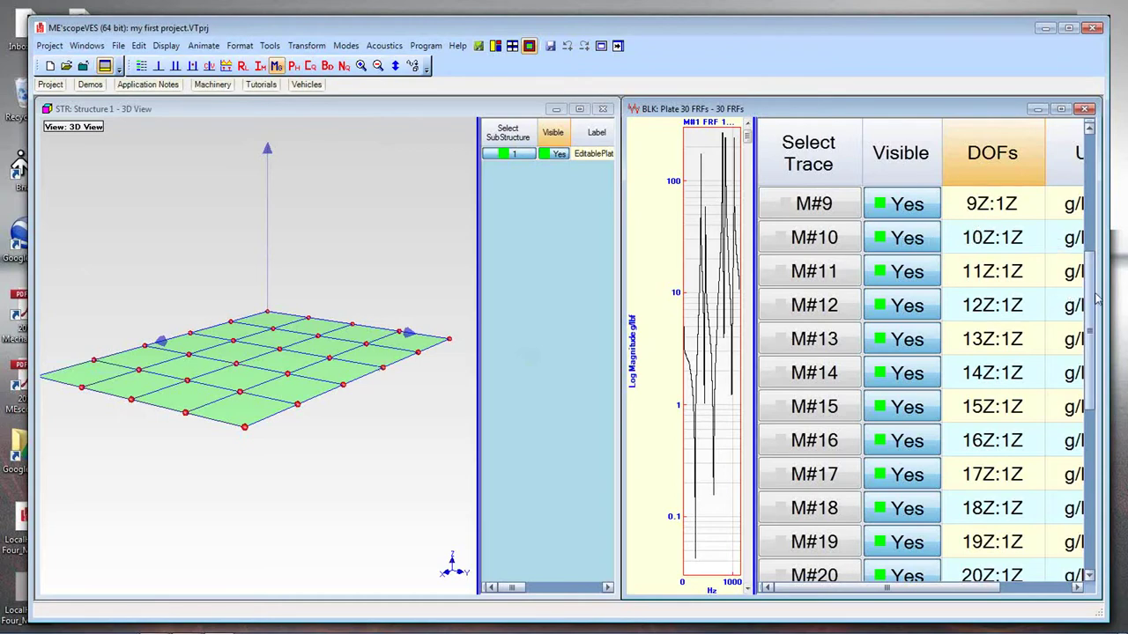
drag(1095, 299, 1090, 187)
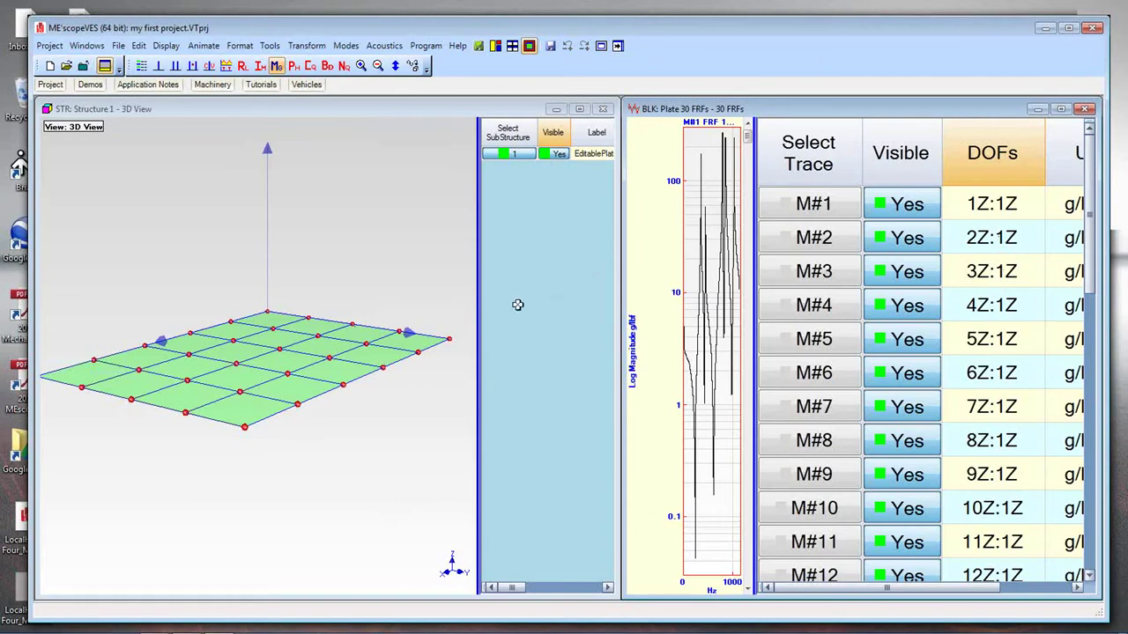
Widen the 3D view and start the Draw > Points > Number Points tool for the plate.
drag(476, 326, 517, 324)
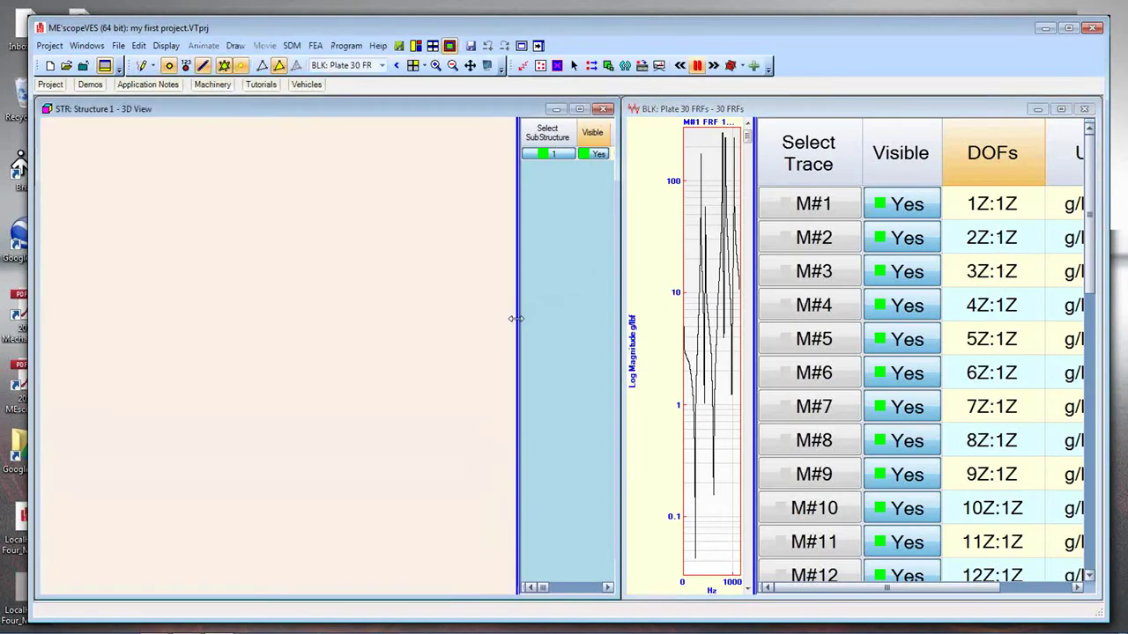
drag(449, 378, 441, 360)
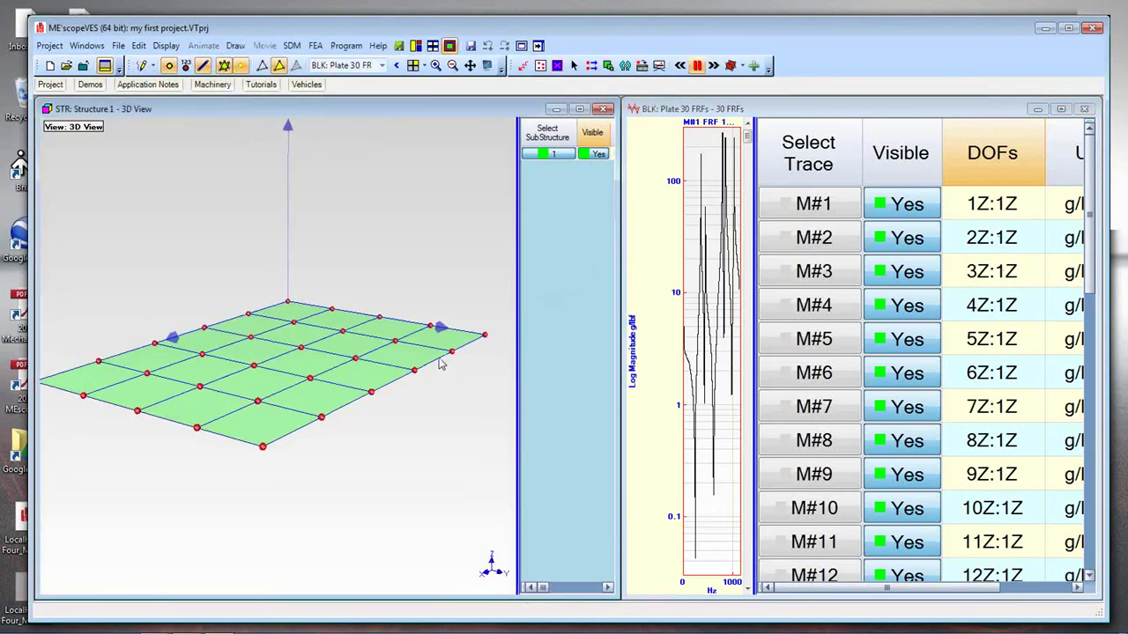
right_click(439, 185)
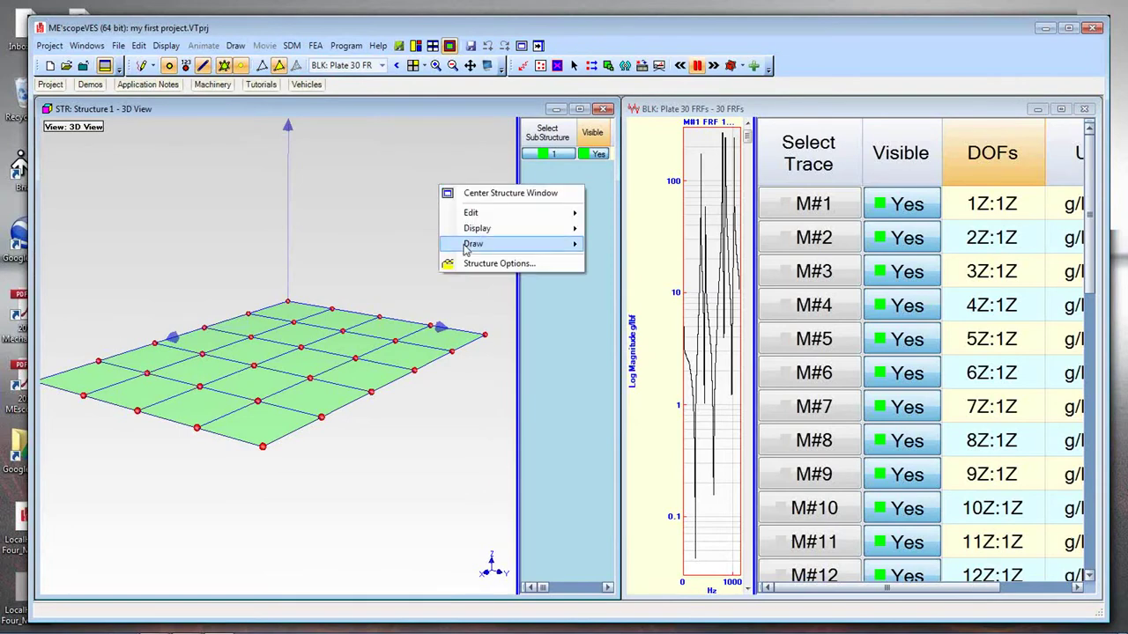
mouse_move(465, 249)
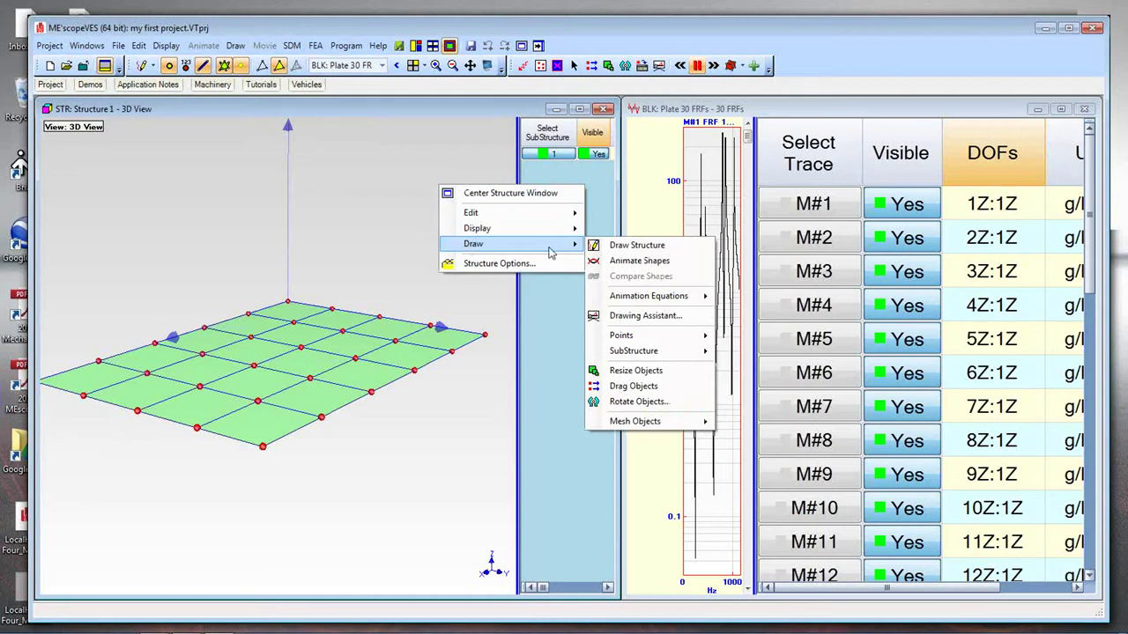
mouse_move(635, 337)
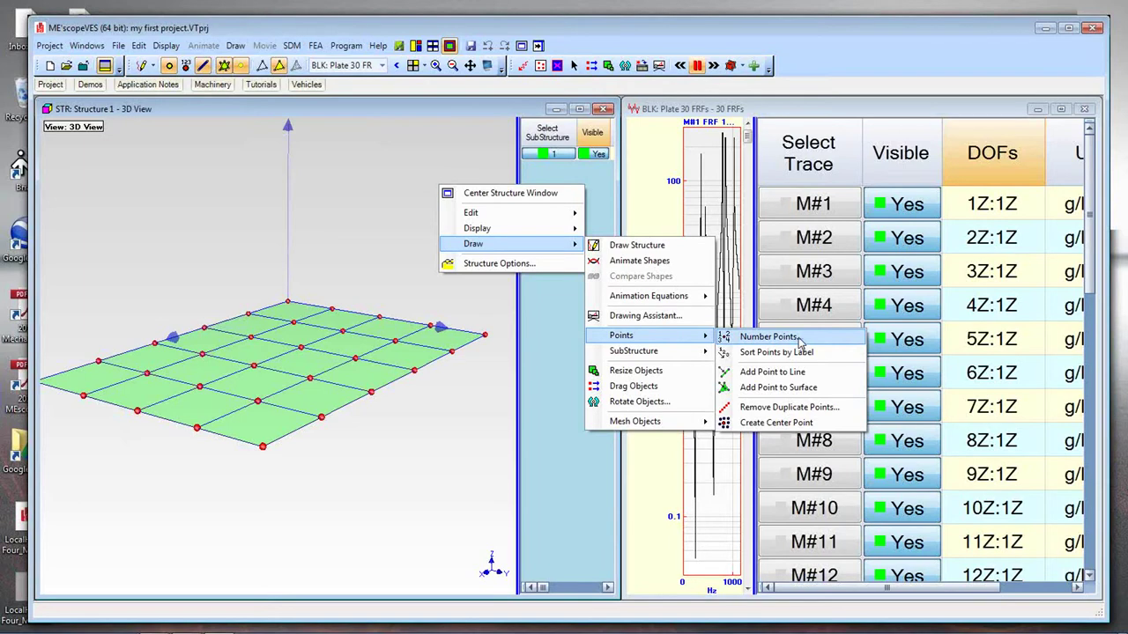
click(768, 337)
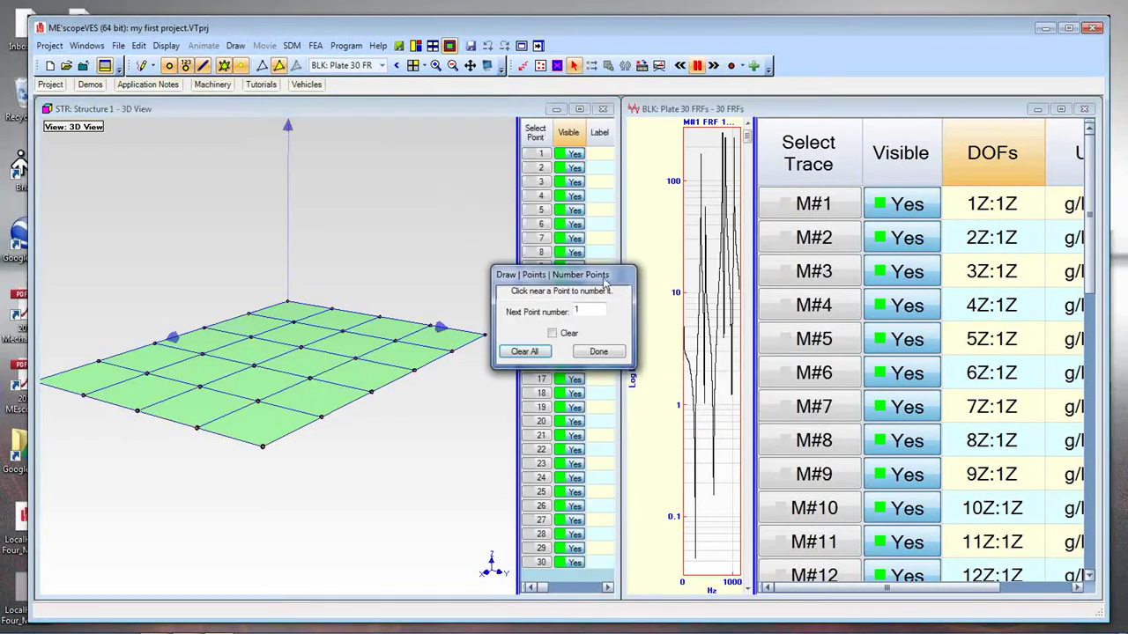
Number the first two plate rows 1–10, starting from the back corner.
drag(605, 283, 467, 173)
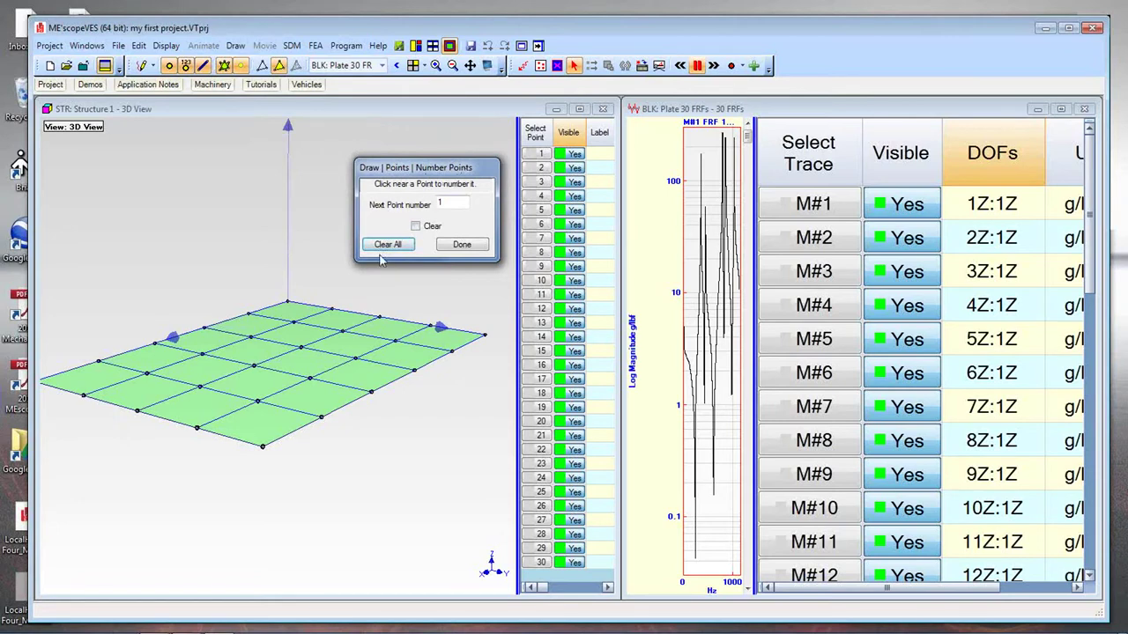
click(287, 305)
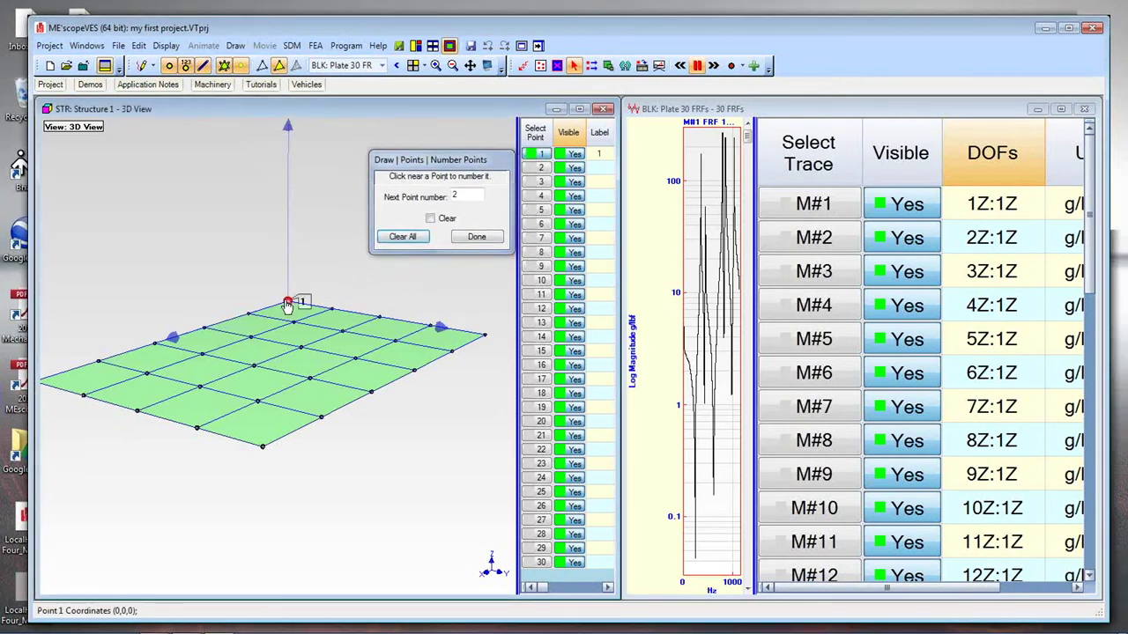
click(333, 310)
click(379, 316)
click(431, 327)
click(485, 335)
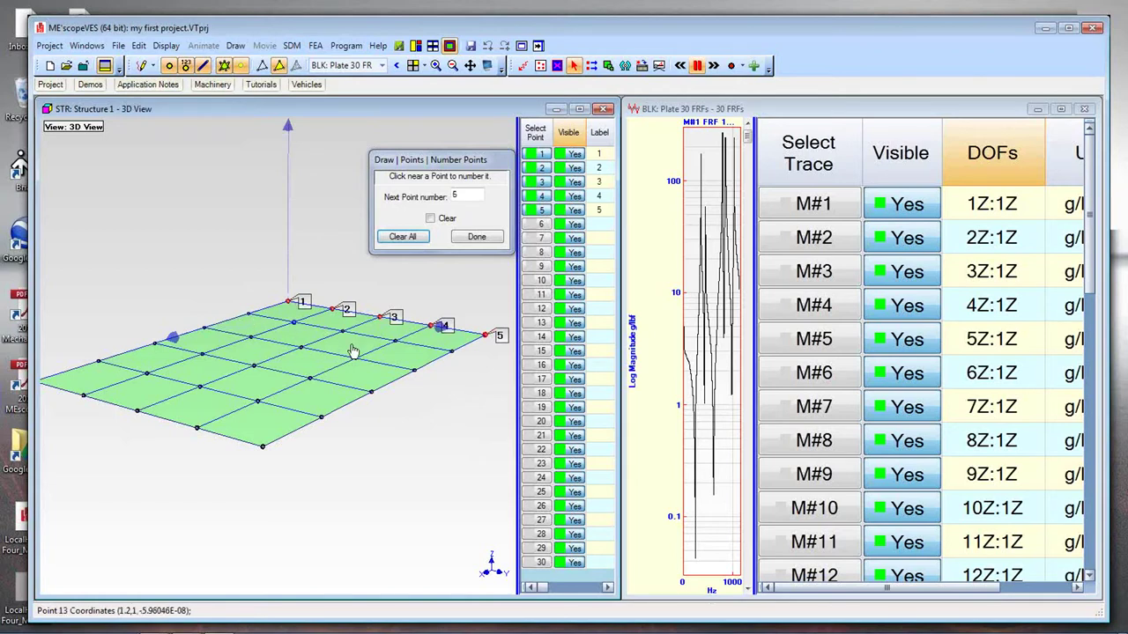
click(452, 353)
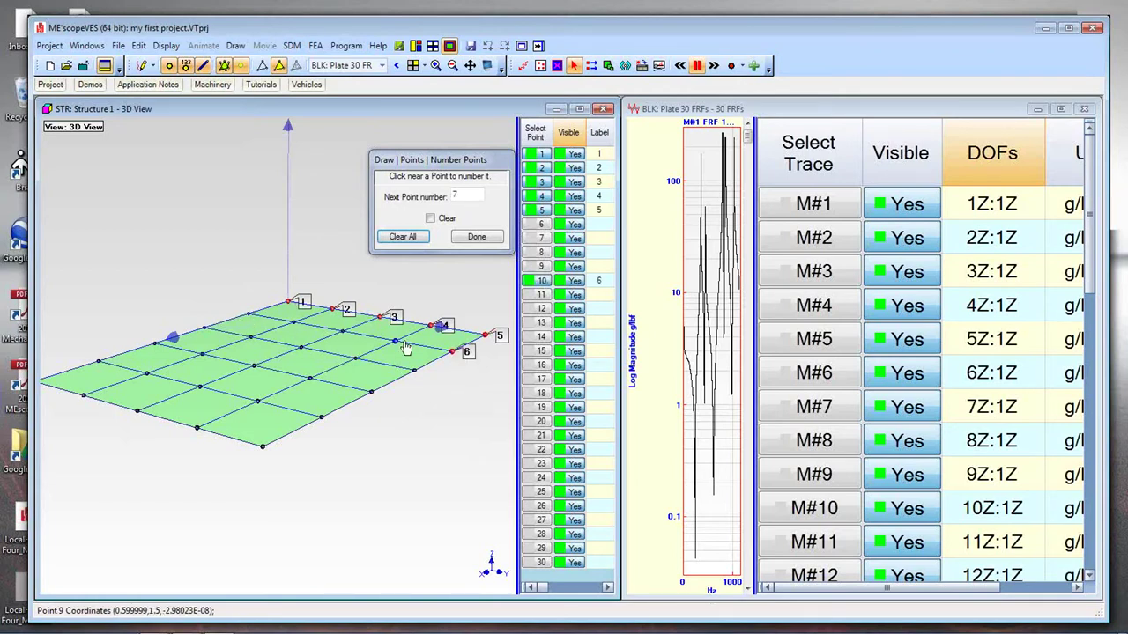
click(396, 340)
click(343, 331)
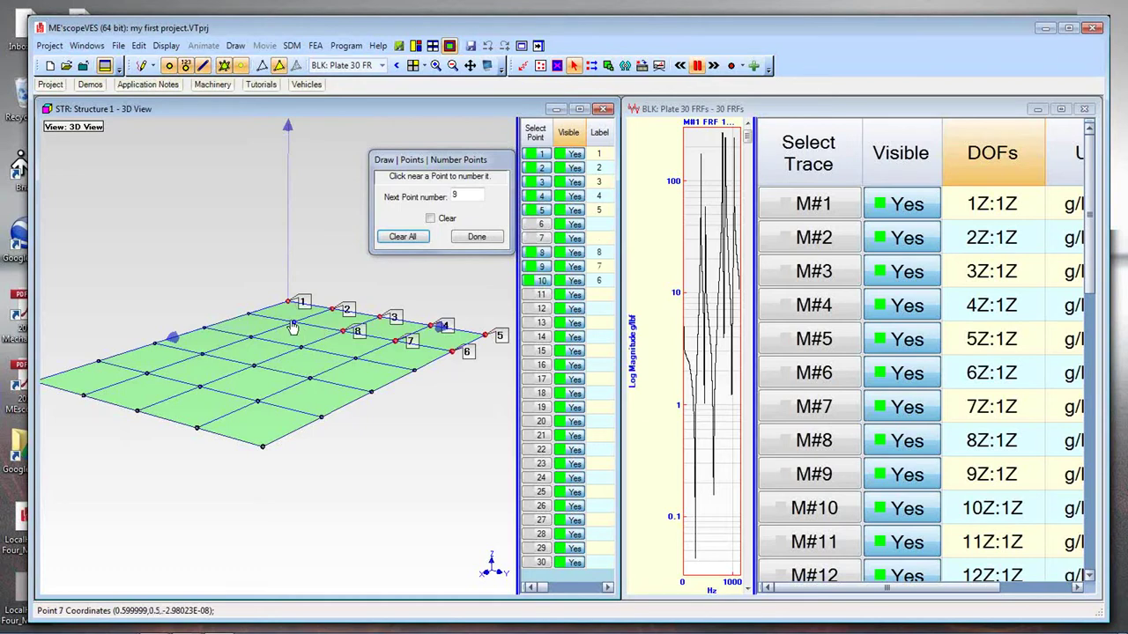
click(294, 322)
click(249, 314)
Number the third and fourth rows 11–20, alternating direction each row.
click(203, 328)
click(251, 336)
click(302, 349)
click(355, 359)
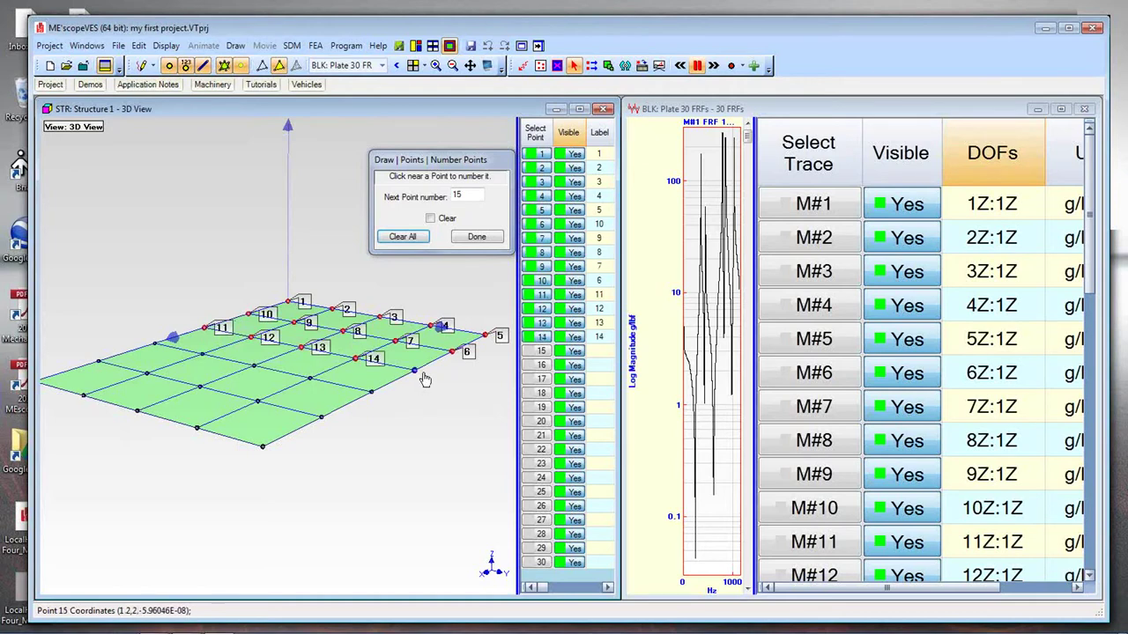
click(416, 371)
click(373, 393)
click(308, 380)
click(254, 365)
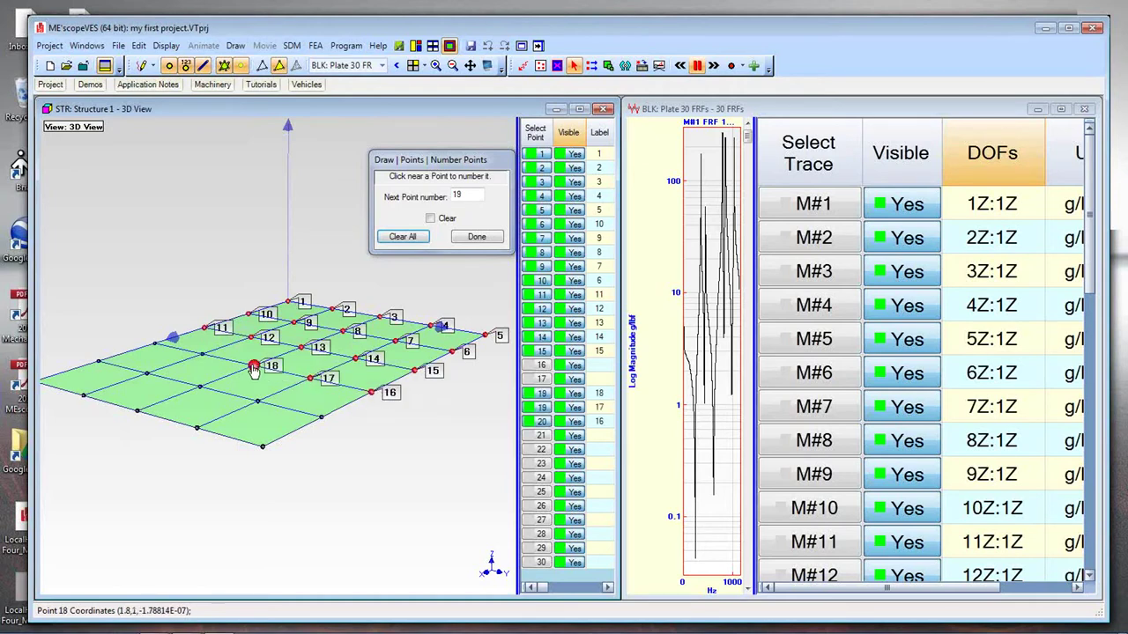
click(156, 342)
click(99, 362)
Number the last points 21–30, rotating the view to reach the left front corner.
click(147, 373)
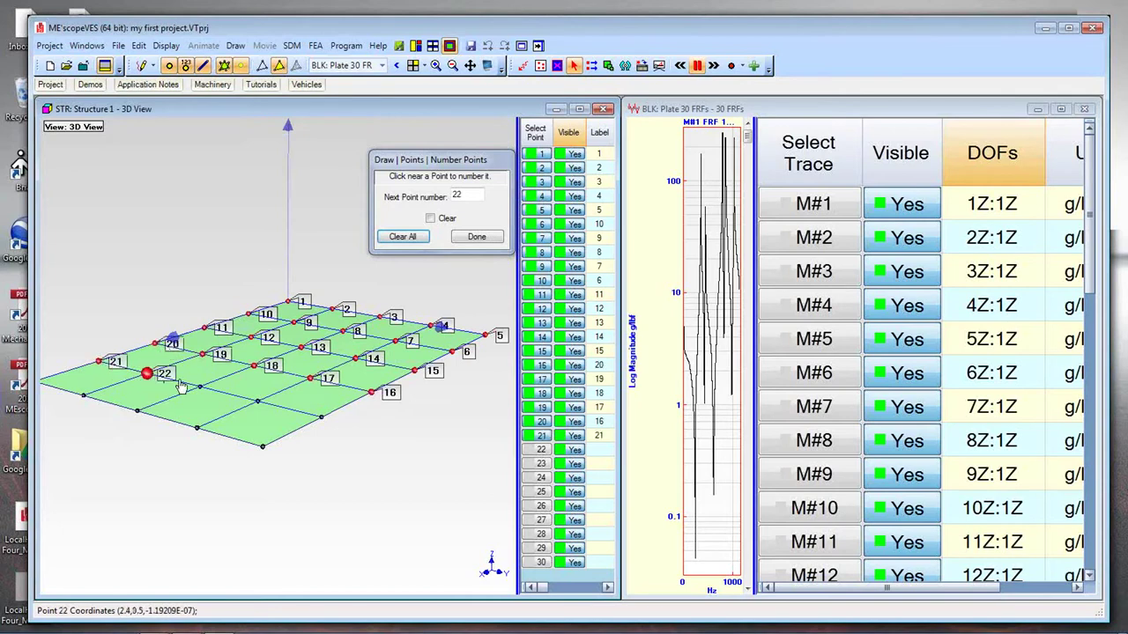
click(201, 386)
click(257, 402)
click(321, 416)
click(262, 447)
click(196, 428)
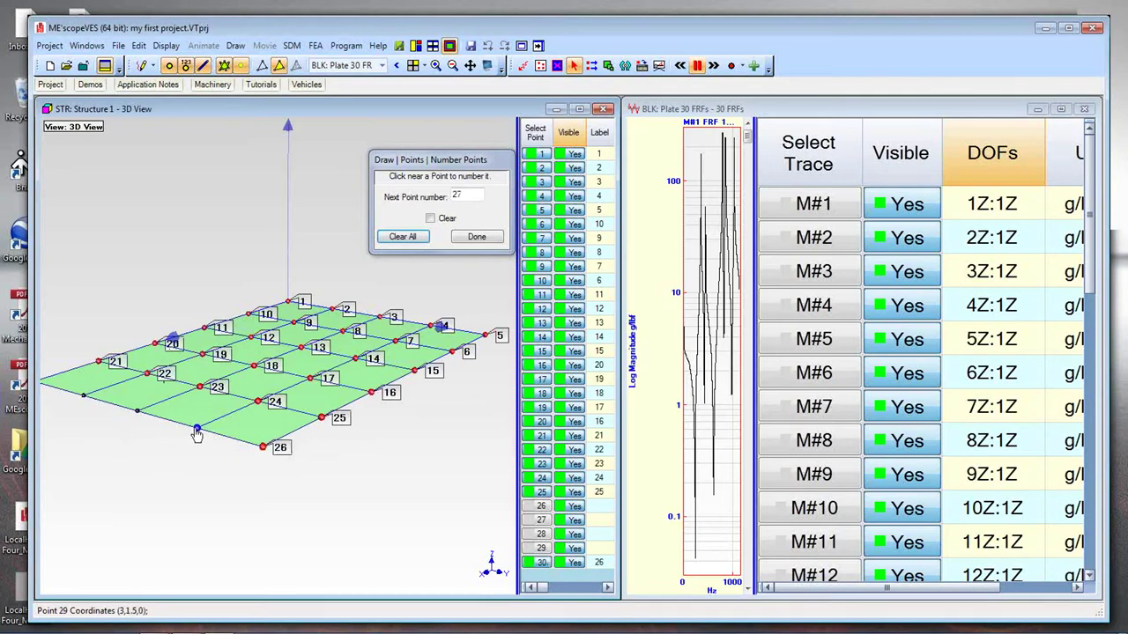
click(137, 411)
click(83, 395)
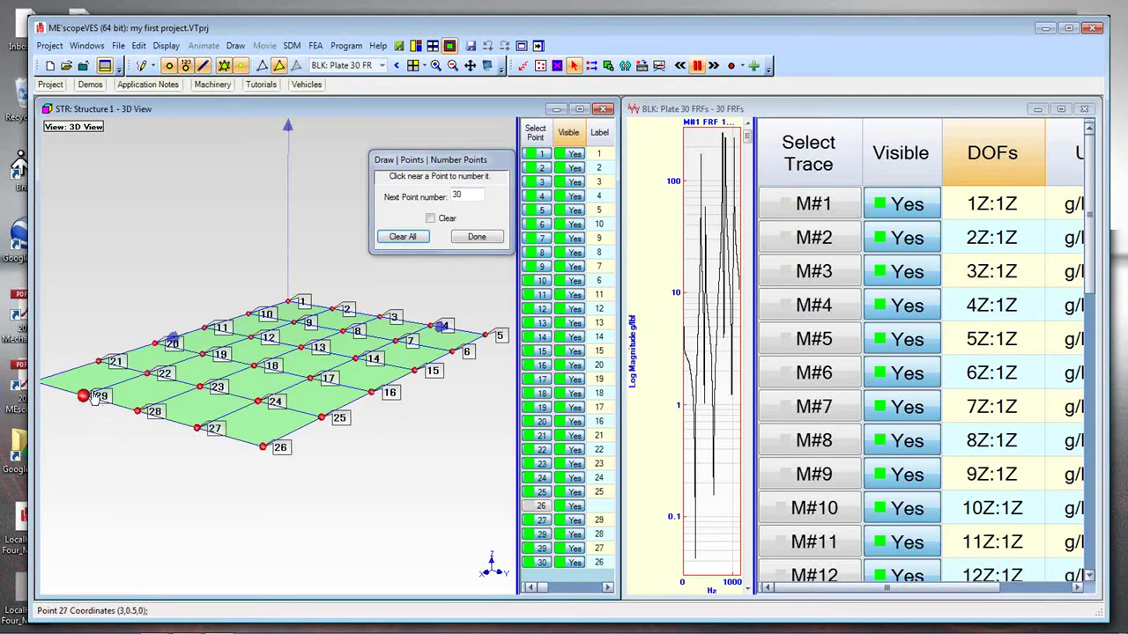
drag(88, 437, 68, 420)
click(53, 409)
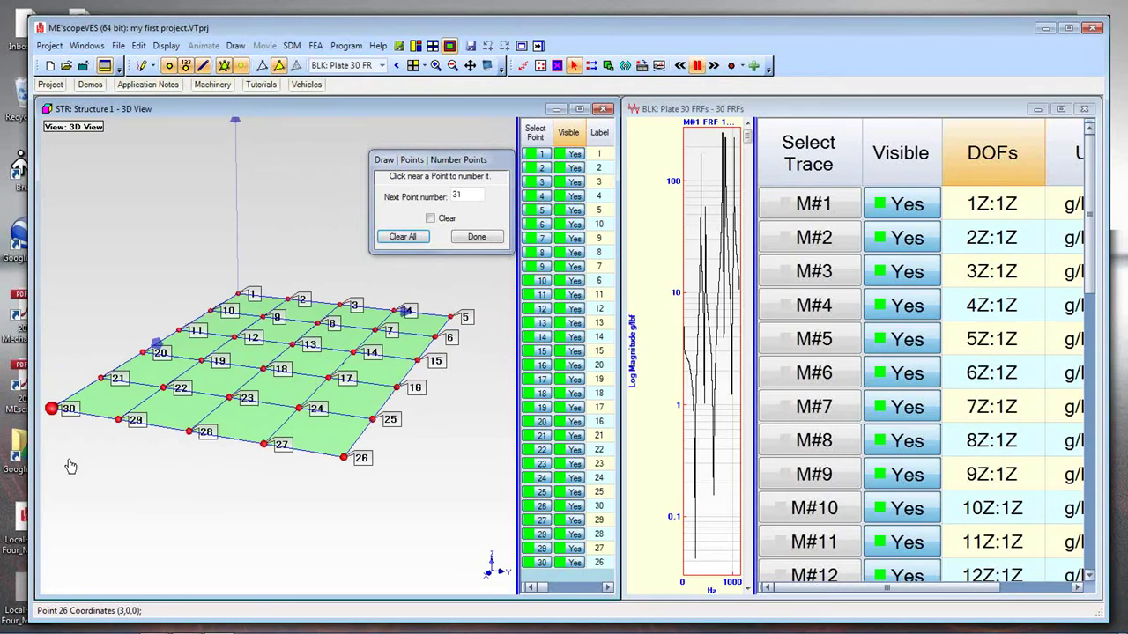
drag(114, 466, 304, 336)
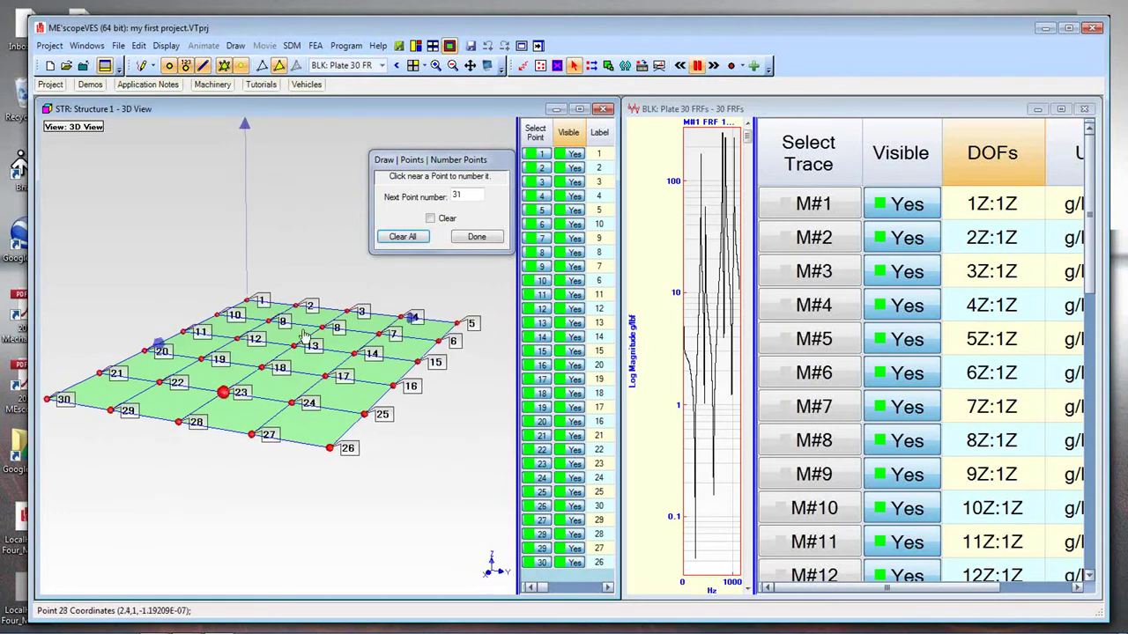
Finish numbering, center the Structure 1 window to fill the workspace, and zoom in.
click(476, 236)
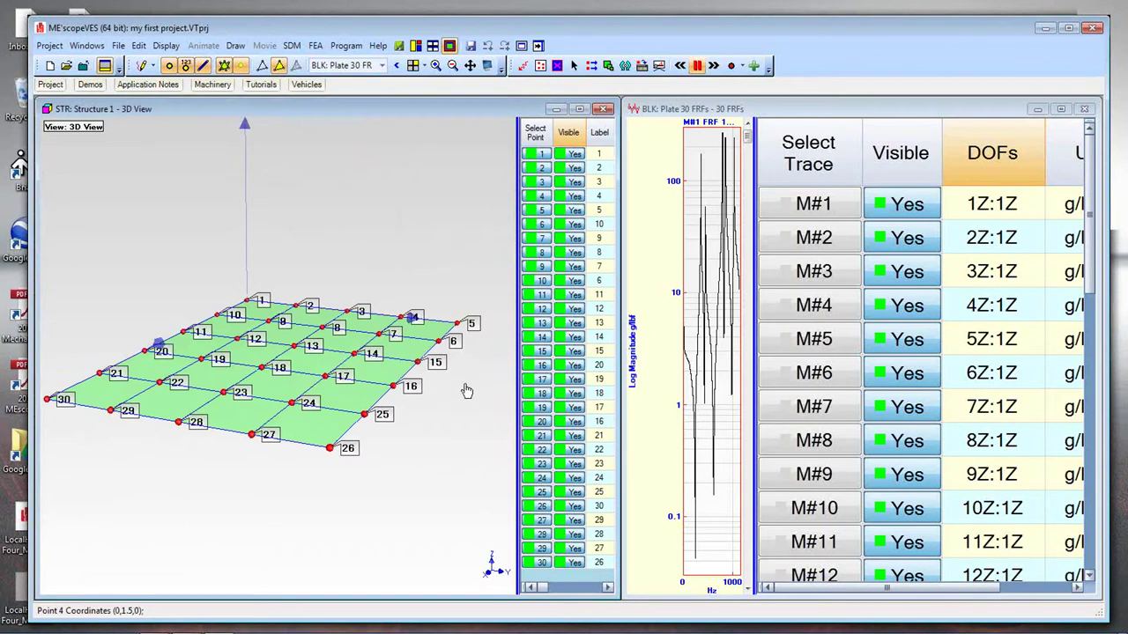
drag(460, 391, 457, 391)
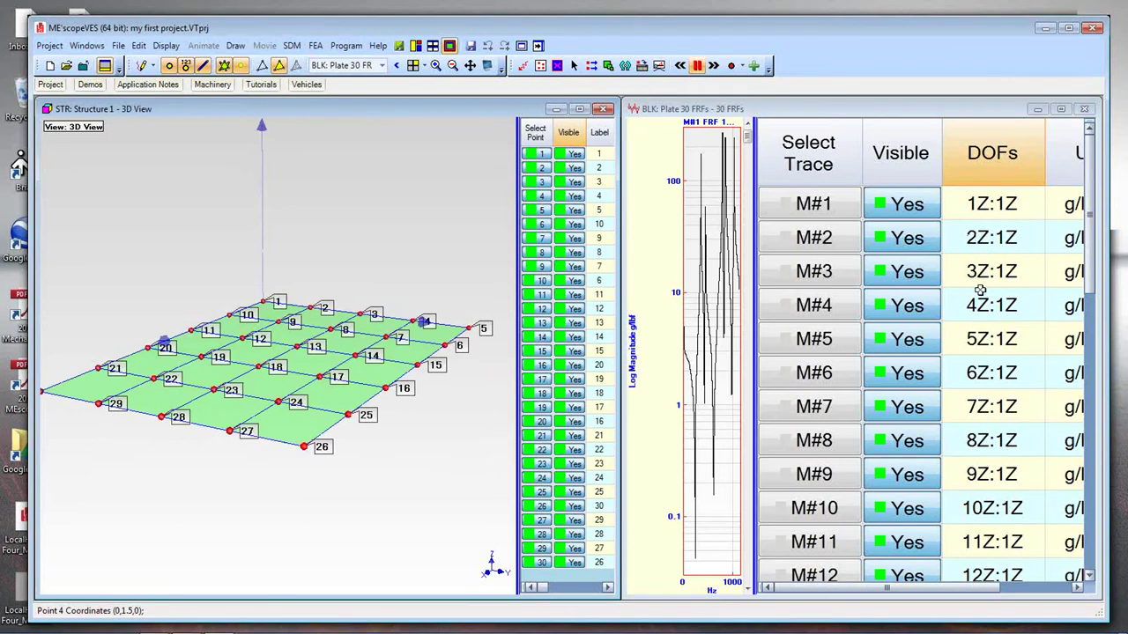
drag(438, 412, 436, 411)
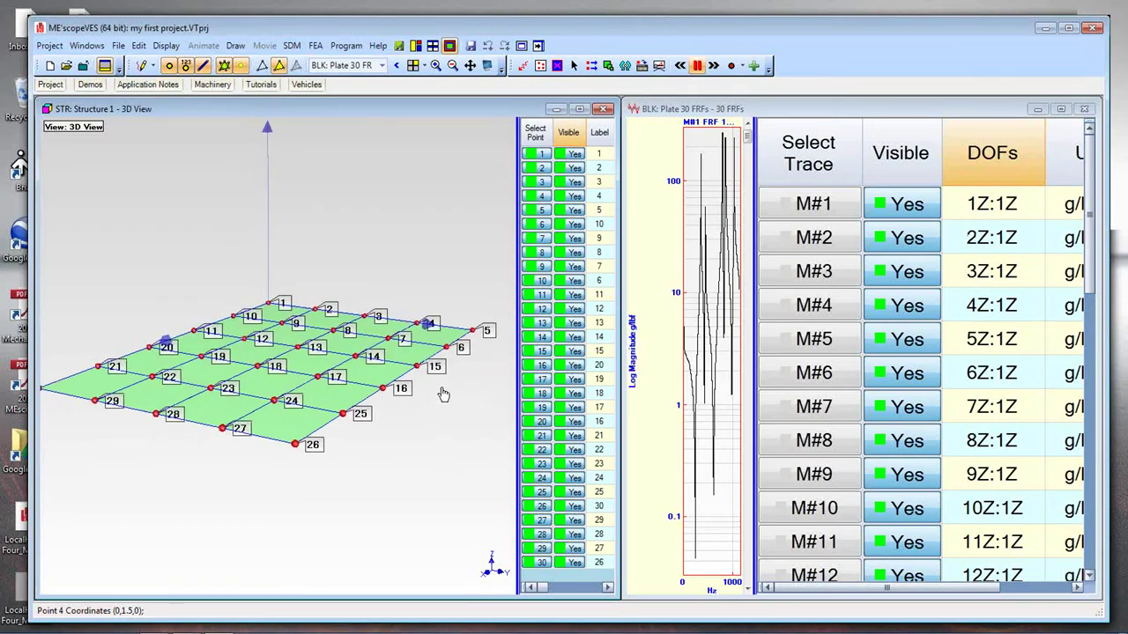
right_click(437, 167)
click(459, 170)
scroll(458, 212, up, 5)
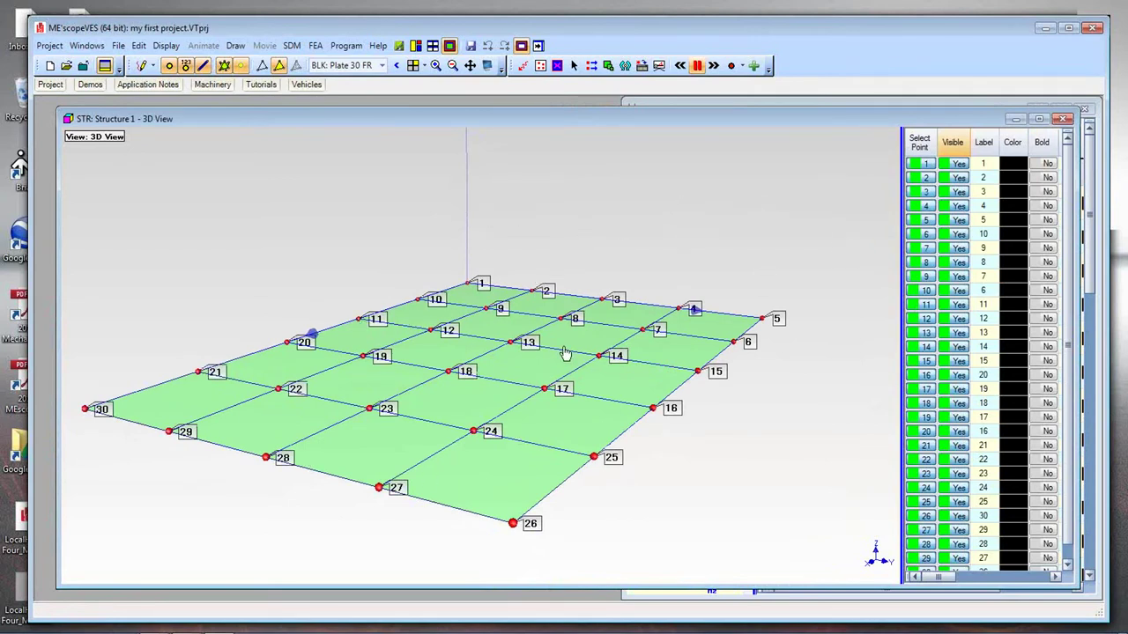
Open the Equation Editor from Draw > Animation Equations on the 3D view.
right_click(704, 202)
mouse_move(737, 256)
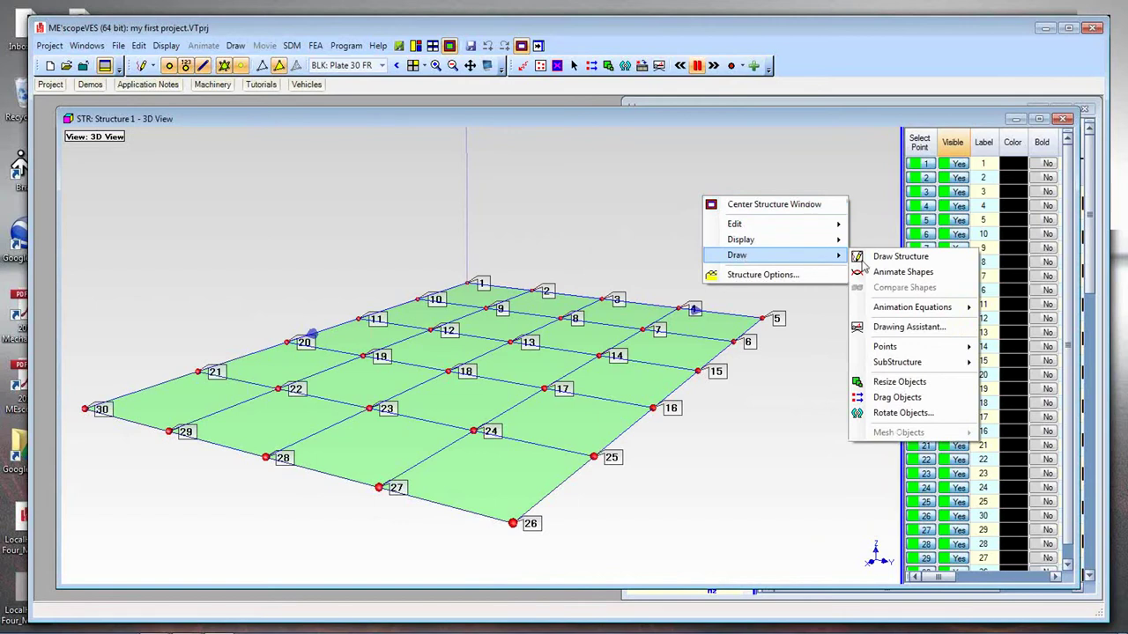
mouse_move(893, 309)
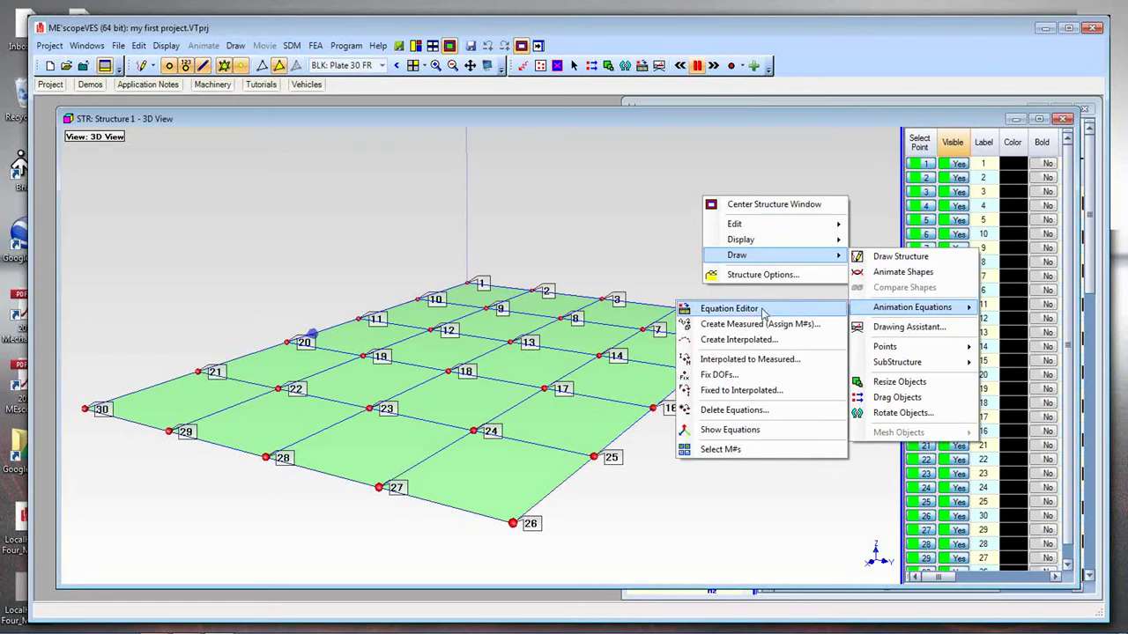
click(729, 308)
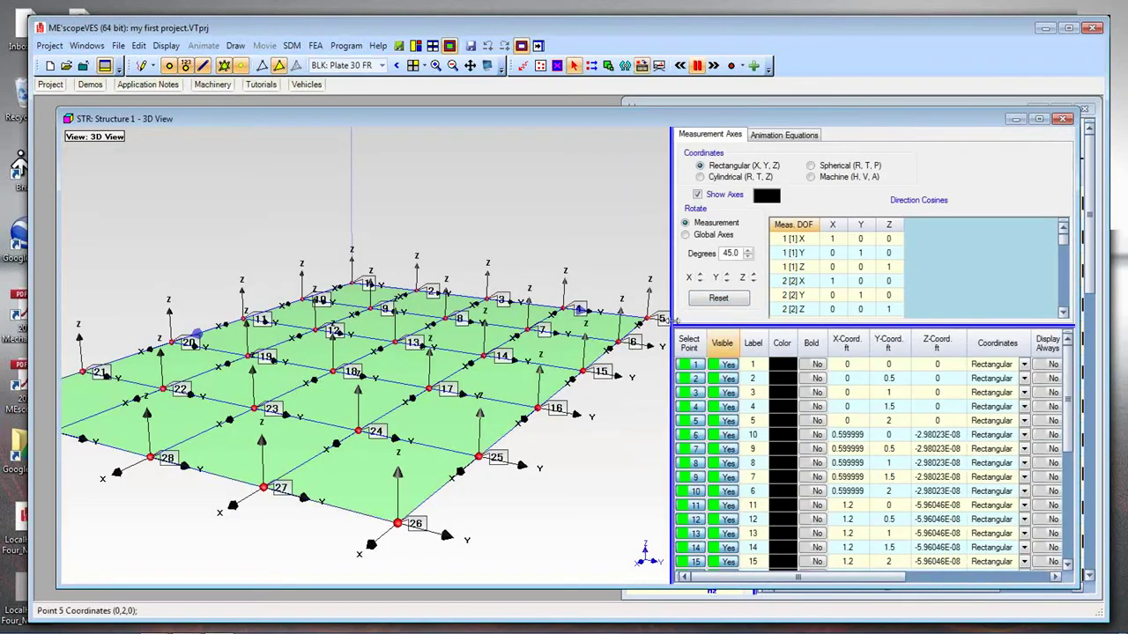
drag(670, 320, 672, 320)
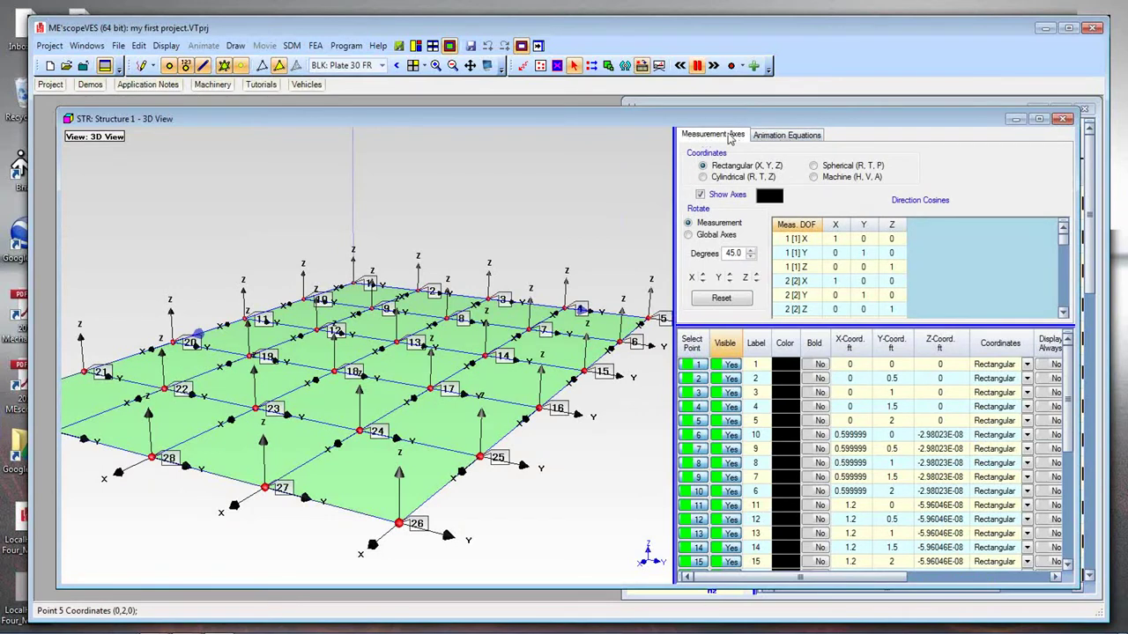
click(783, 140)
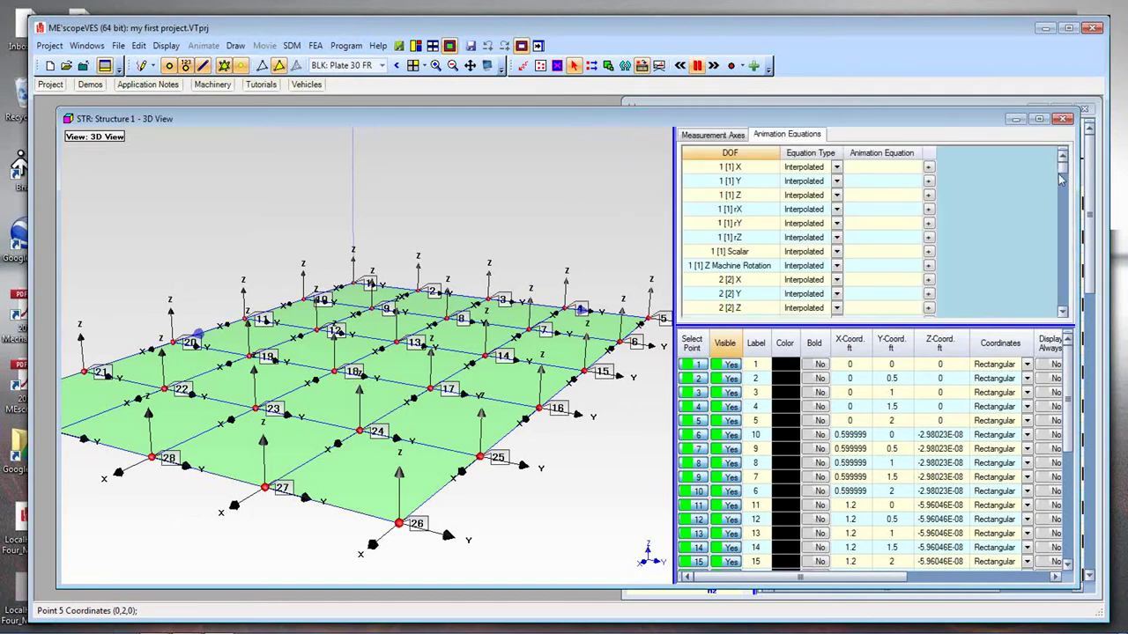
mouse_move(1061, 164)
mouse_down()
mouse_move(1061, 289)
mouse_move(1062, 168)
mouse_up()
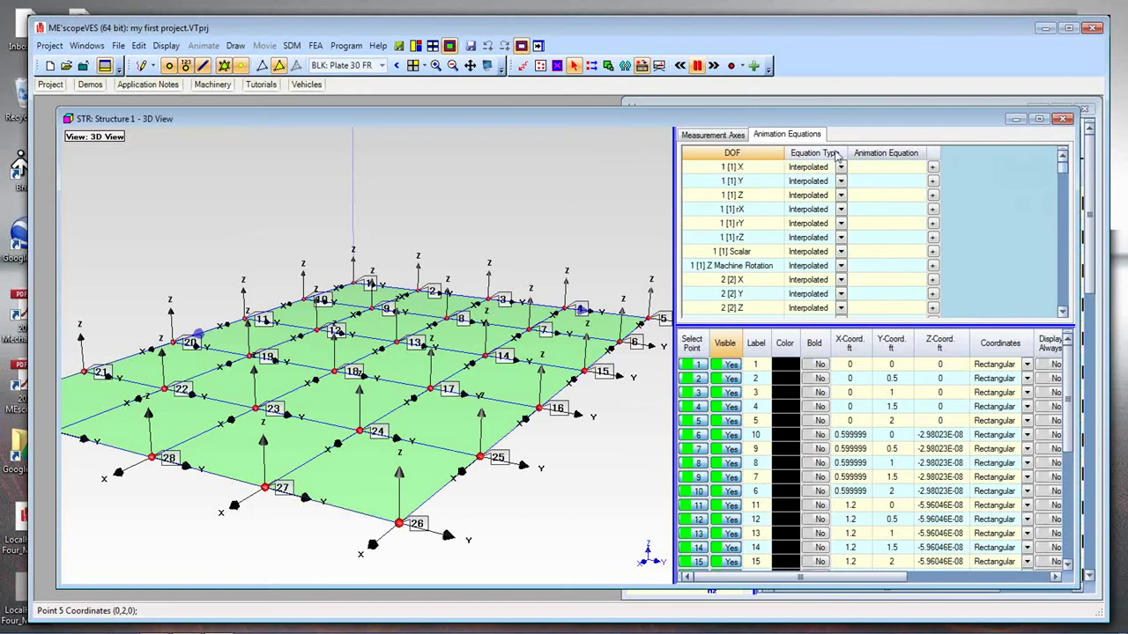
click(715, 135)
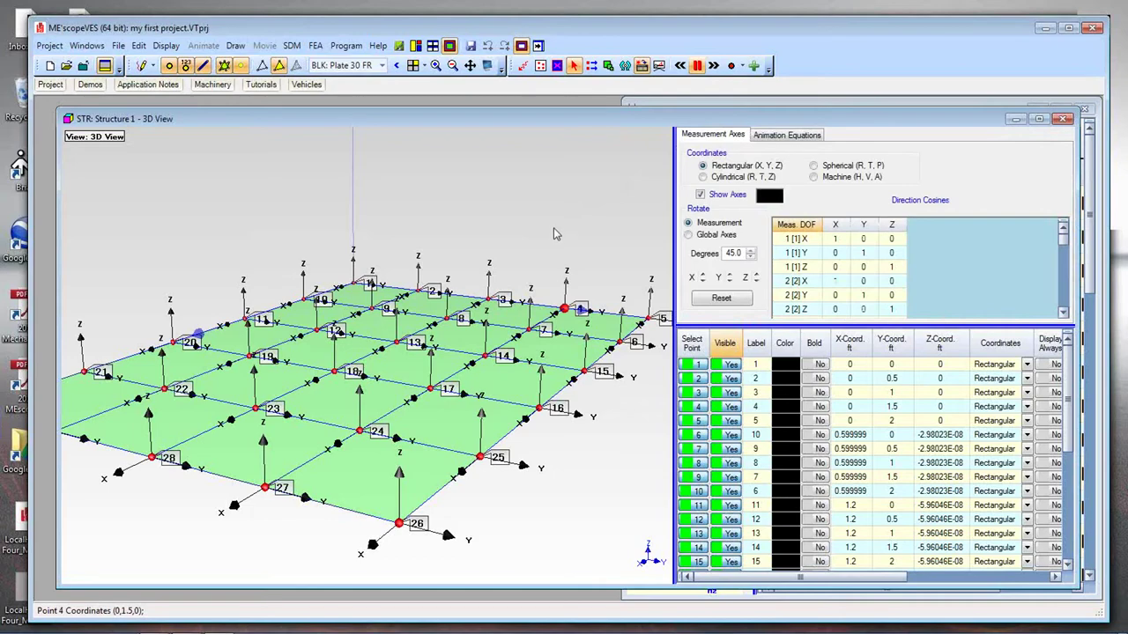
drag(555, 234, 543, 235)
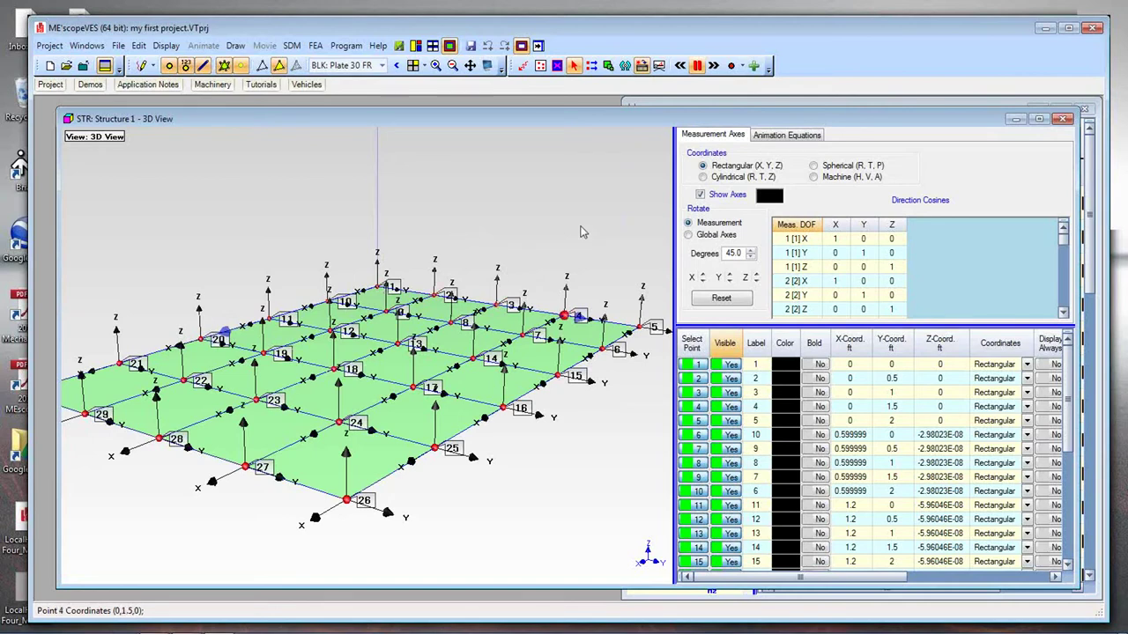
drag(580, 229, 582, 230)
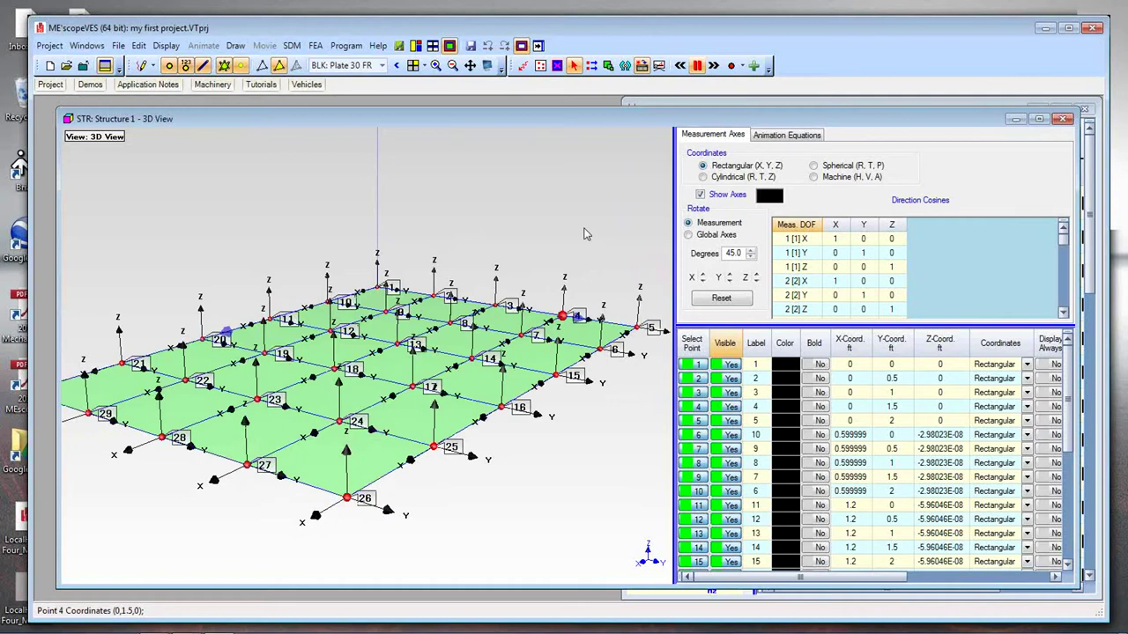
drag(581, 232, 181, 358)
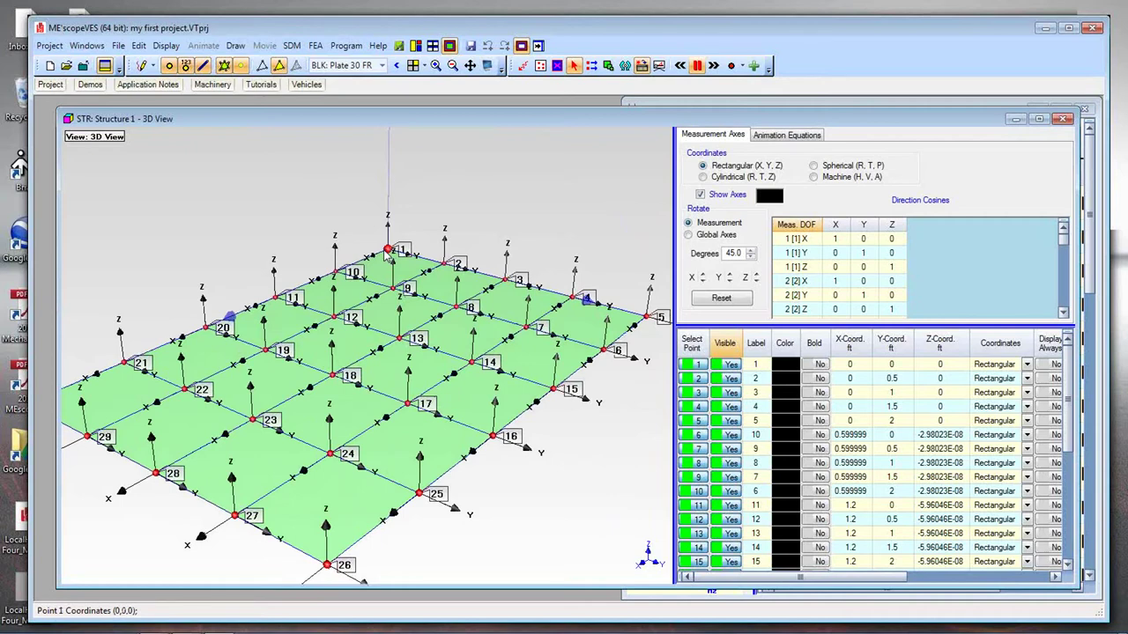
drag(390, 253, 571, 296)
drag(618, 241, 620, 235)
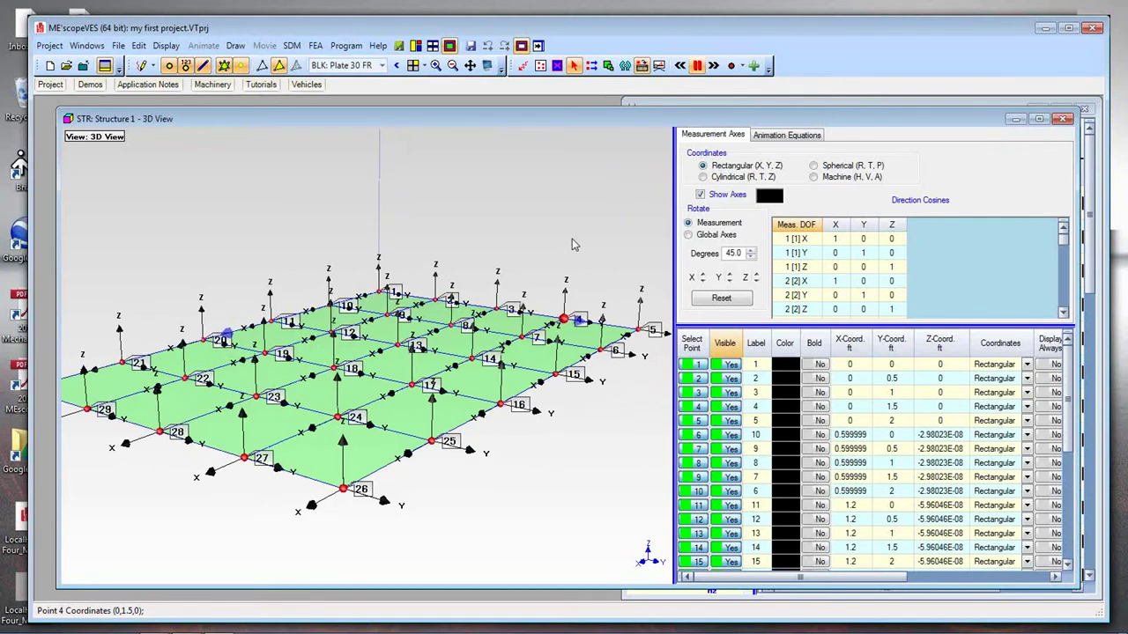
Open the Plate 30 FRFs block beside Structure 1 and widen its FRF graph.
right_click(535, 176)
click(581, 185)
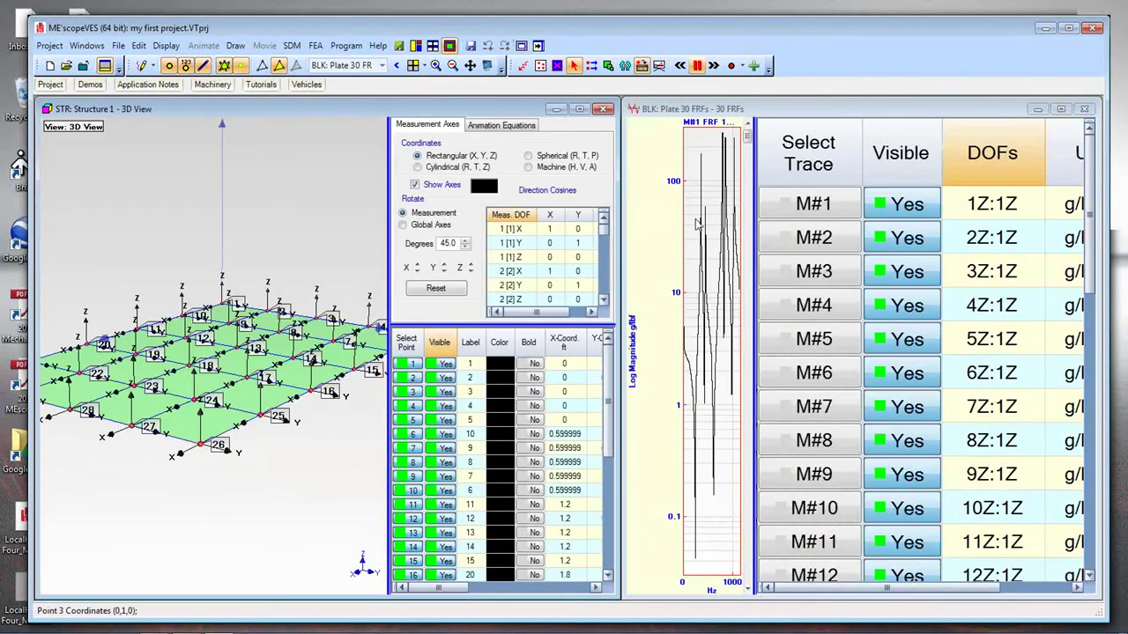
drag(757, 240, 819, 242)
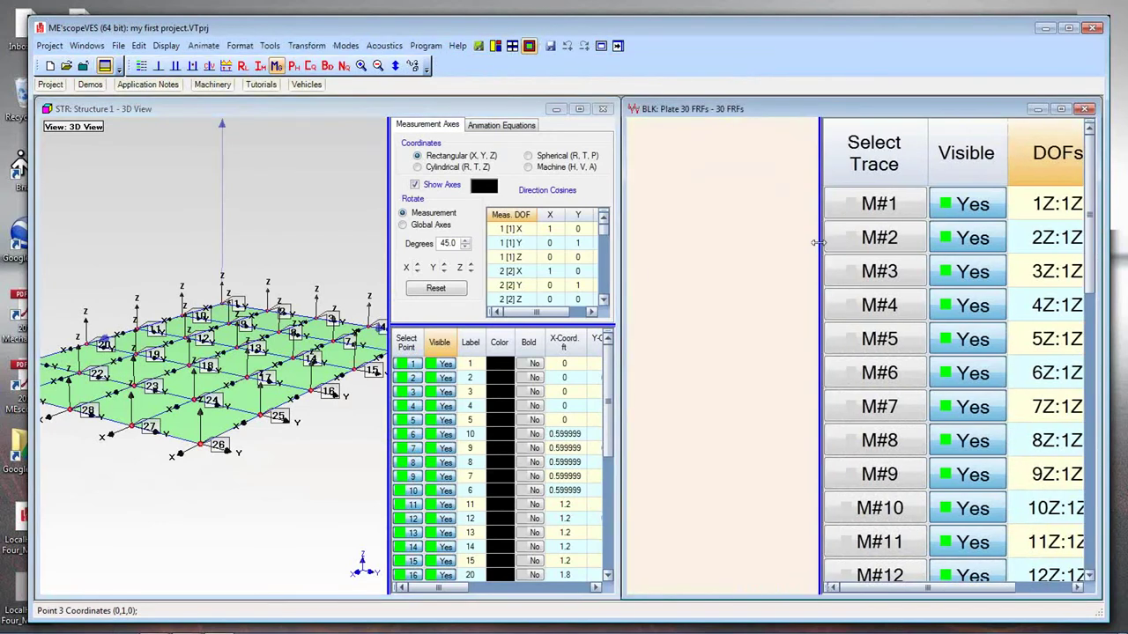
drag(820, 256, 848, 254)
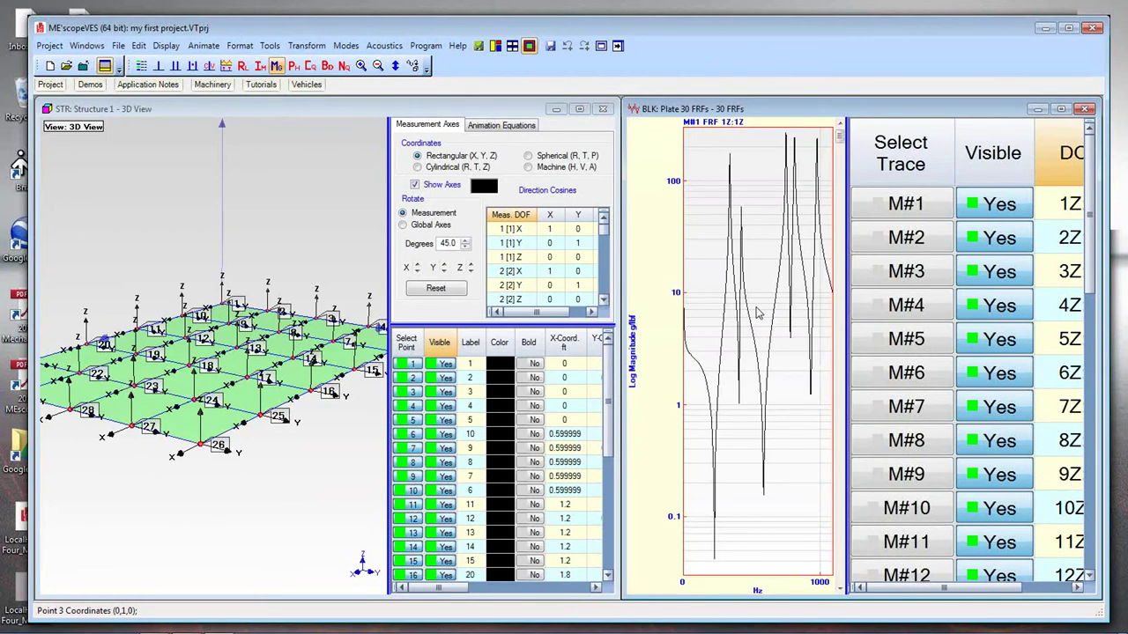
Reactivate the Structure 1 window and clear the stray picked points.
click(339, 192)
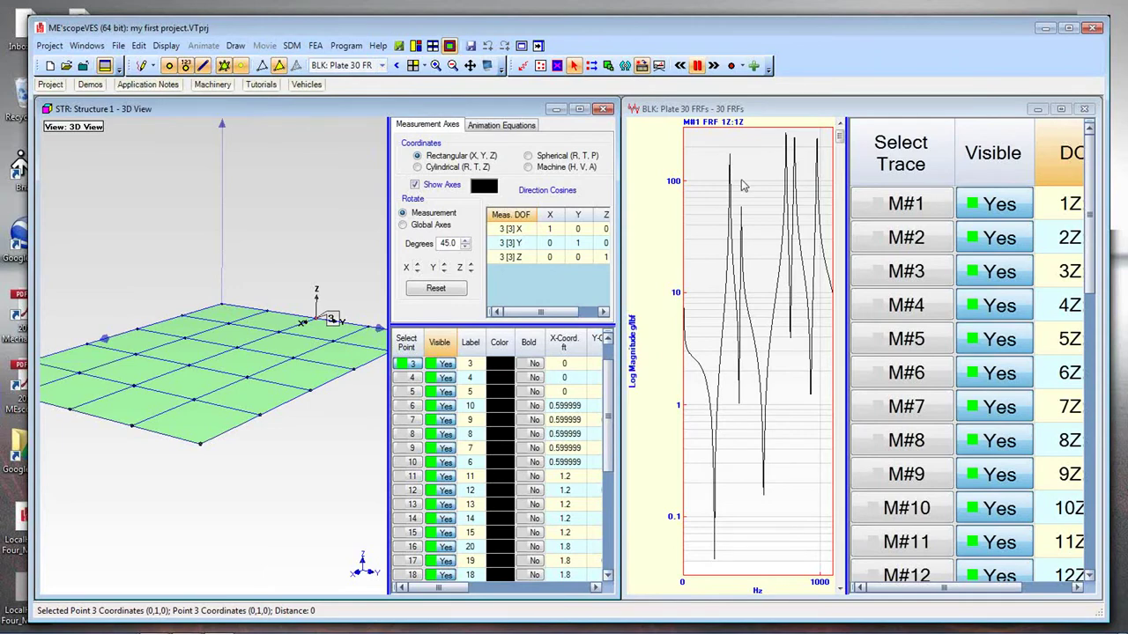
click(266, 313)
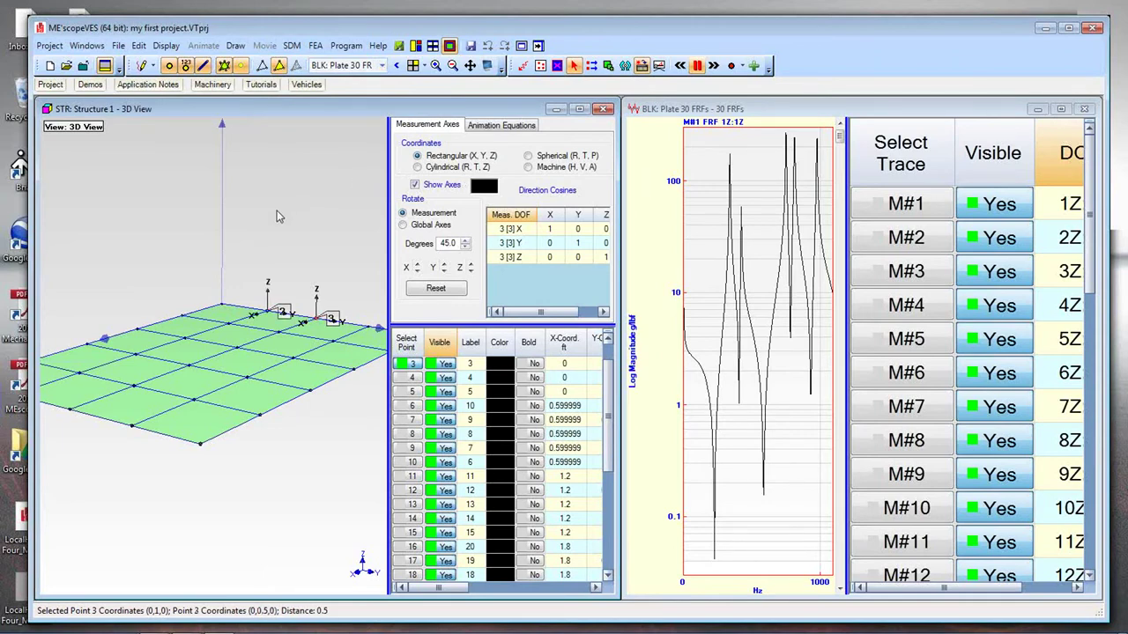
click(275, 216)
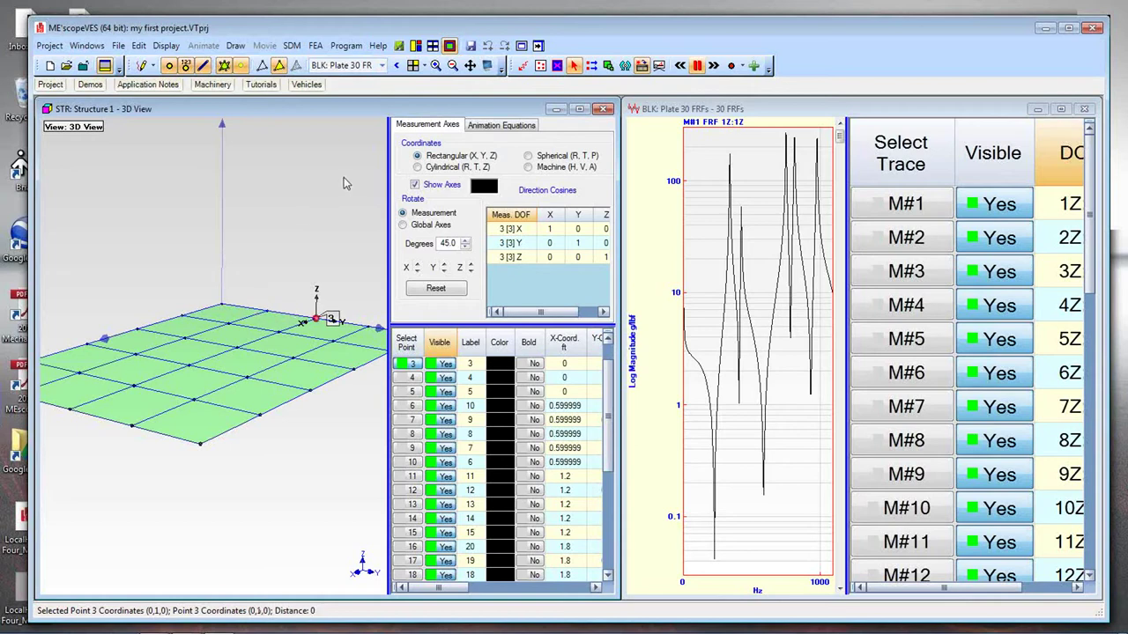
Turn off the Animation Equations Equation Editor to reveal the 30-point coordinate table.
right_click(345, 178)
mouse_move(377, 237)
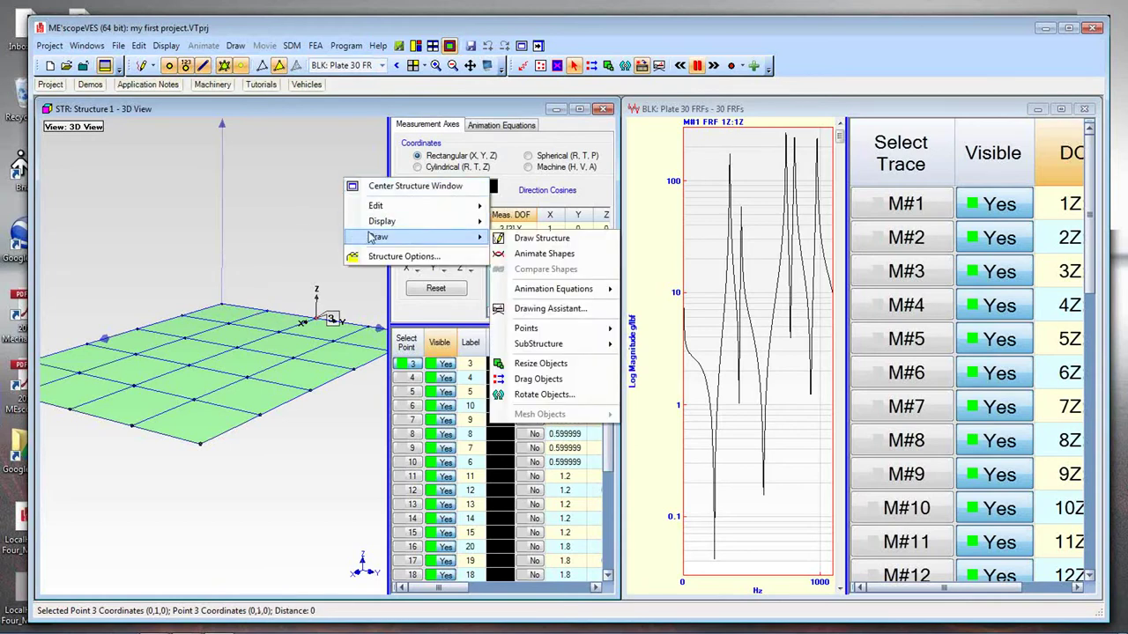
mouse_move(540, 290)
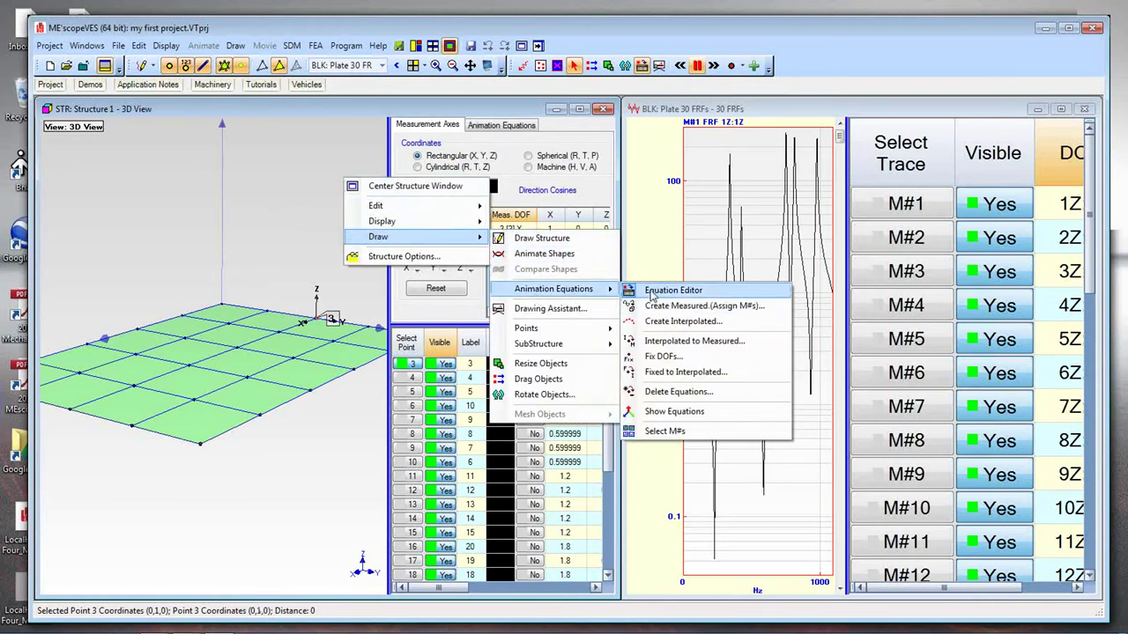
click(652, 294)
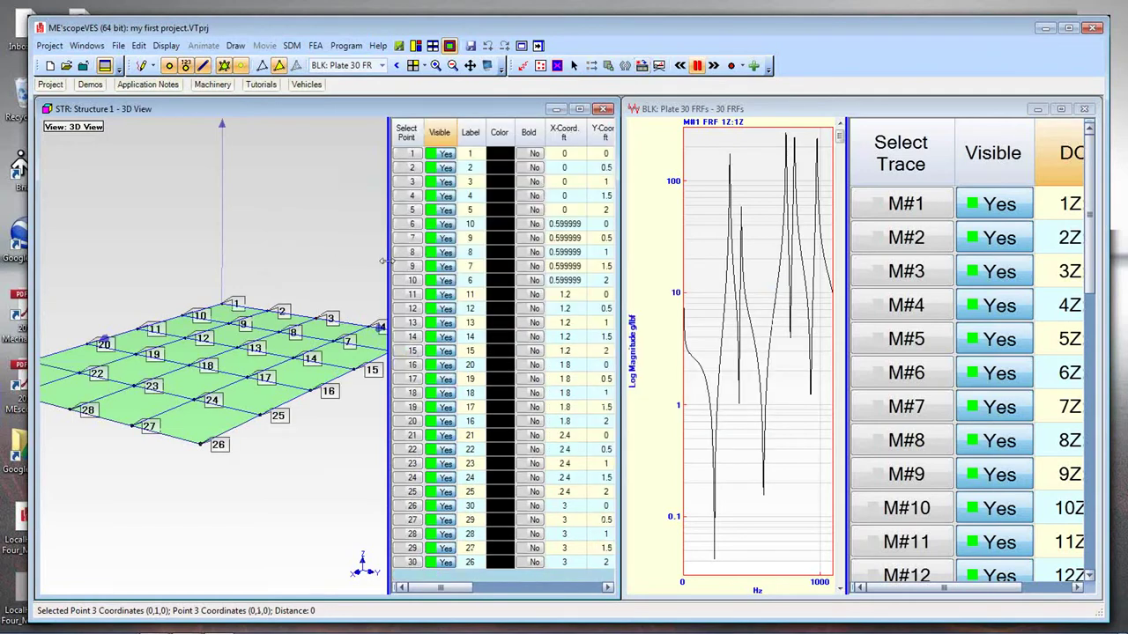
Resize the 3-D view and point table, then show the structure Lines table.
drag(385, 262, 439, 264)
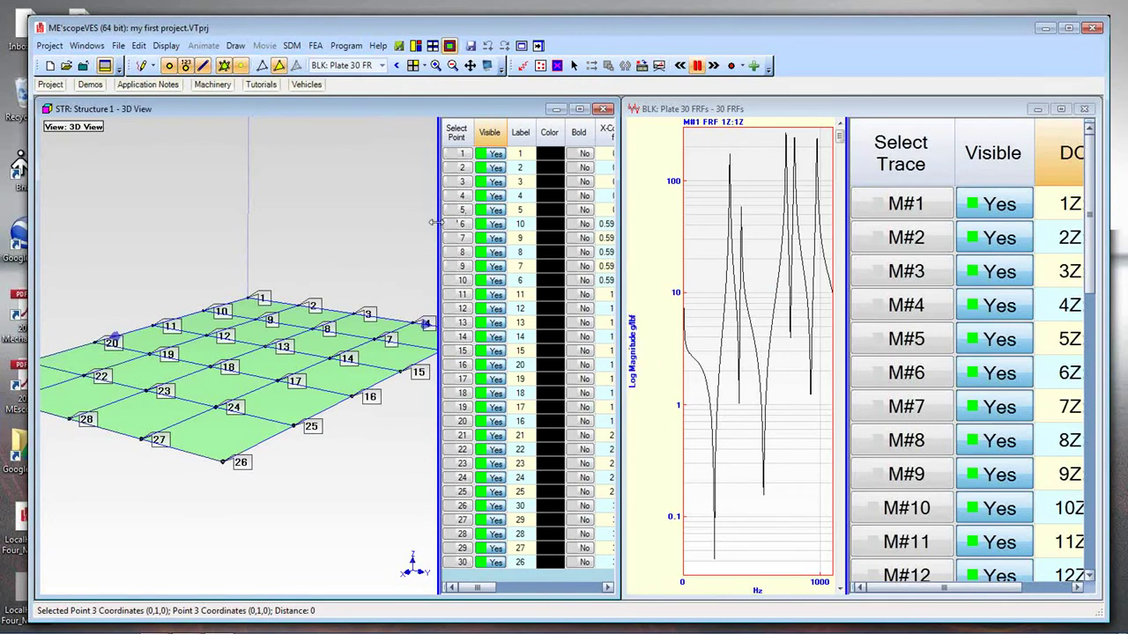
mouse_move(433, 222)
mouse_down()
mouse_move(254, 218)
mouse_move(358, 218)
mouse_up()
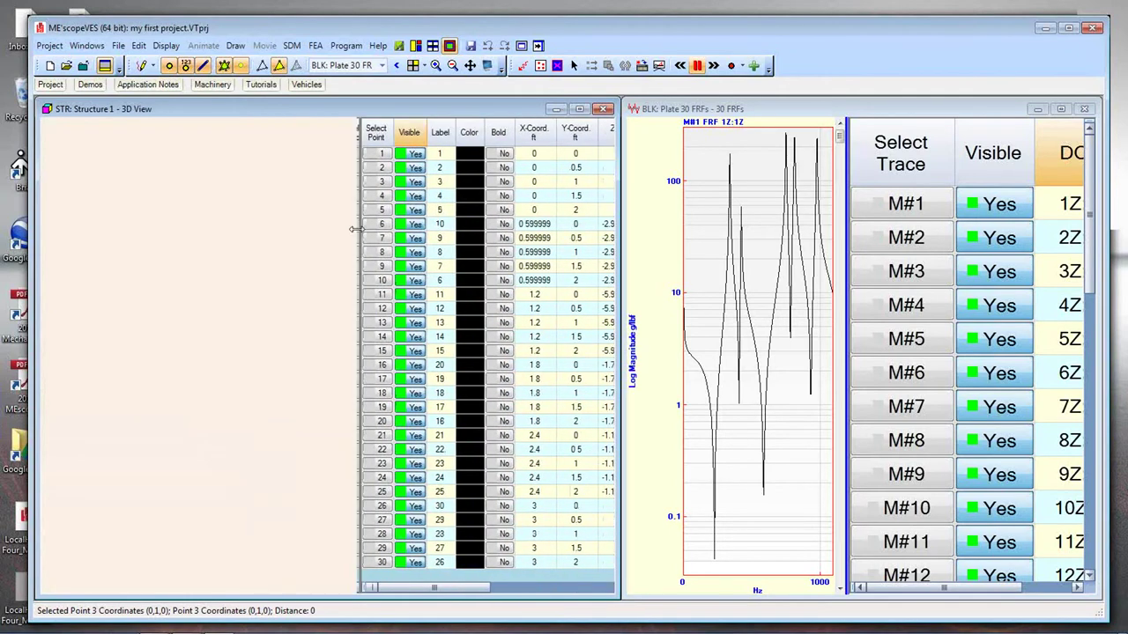
click(742, 66)
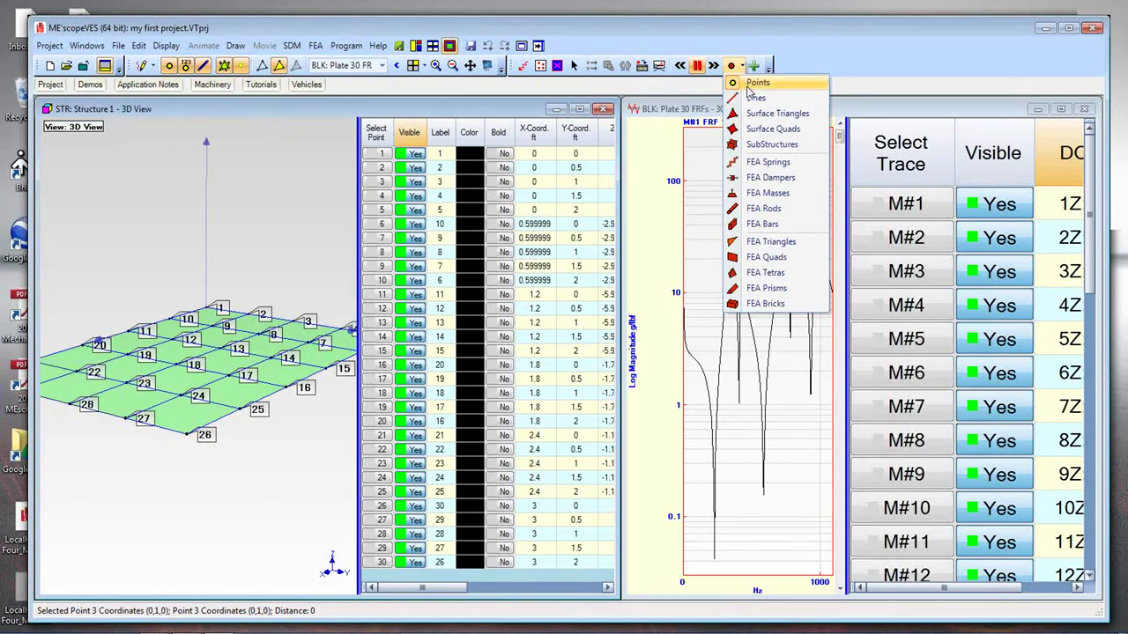
click(750, 95)
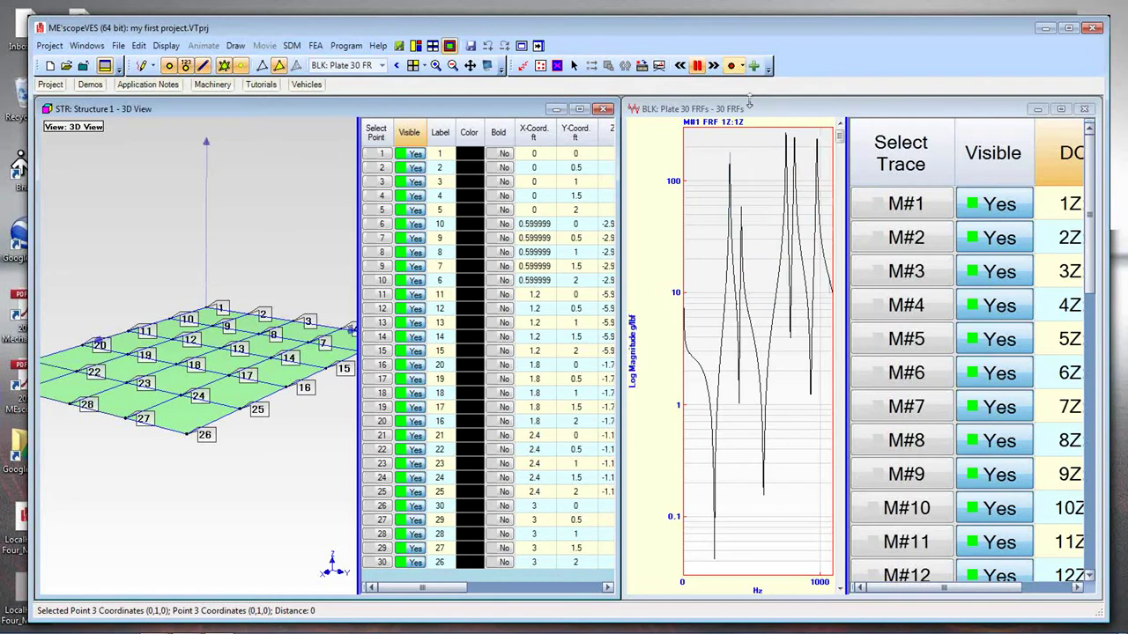
Switch the object table to Surface Triangles, then Surface Quads, and enlarge the 3-D view.
click(742, 66)
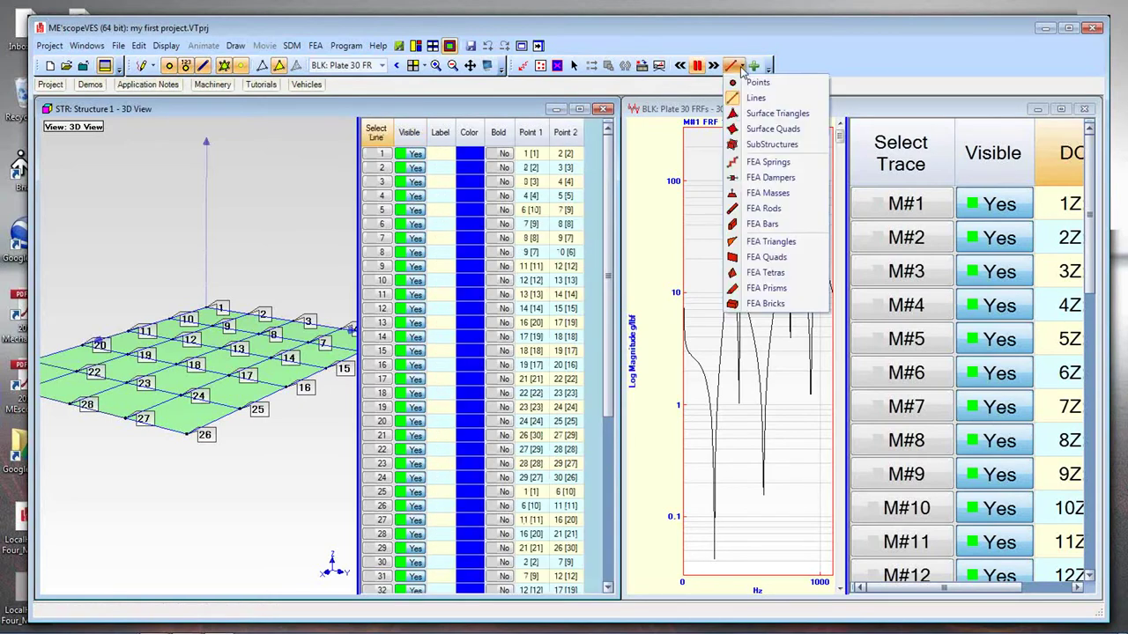
click(776, 113)
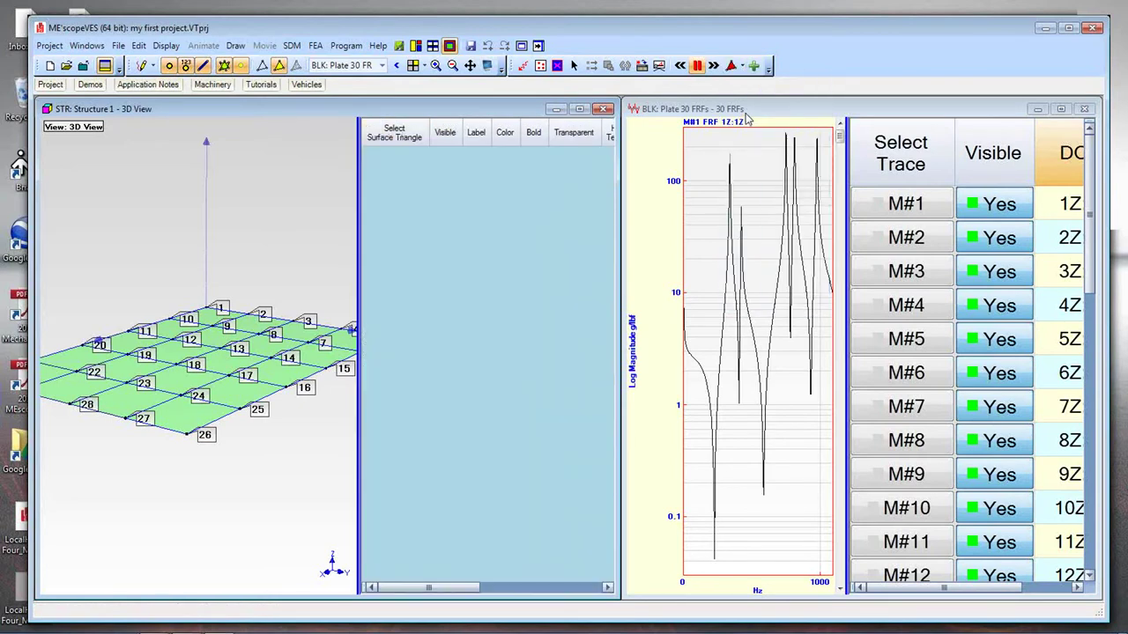
click(742, 67)
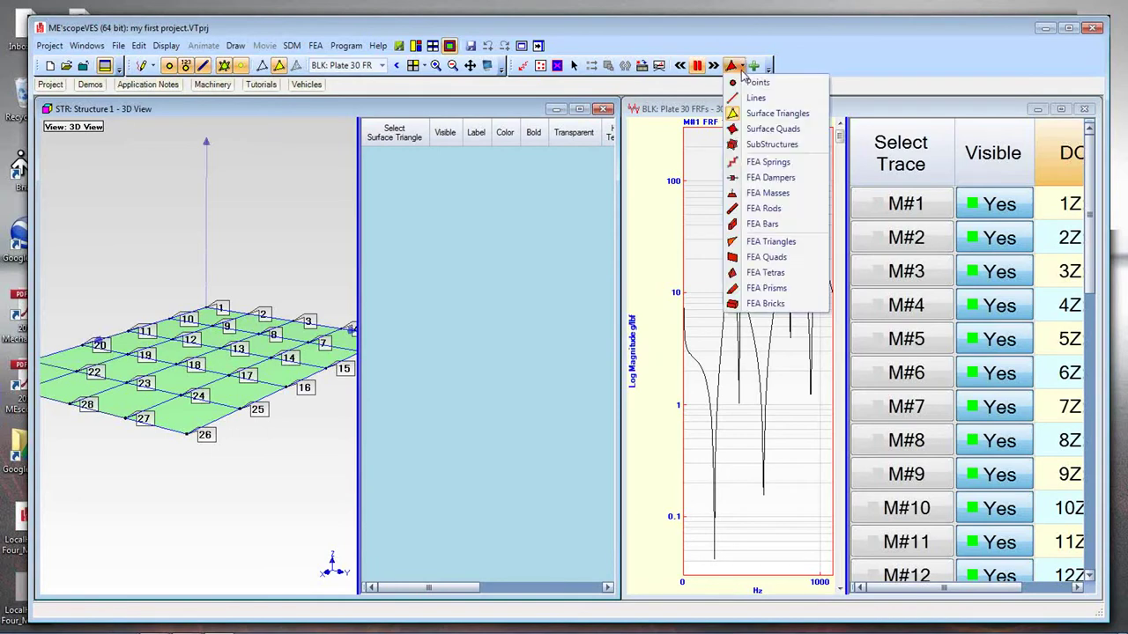
click(747, 132)
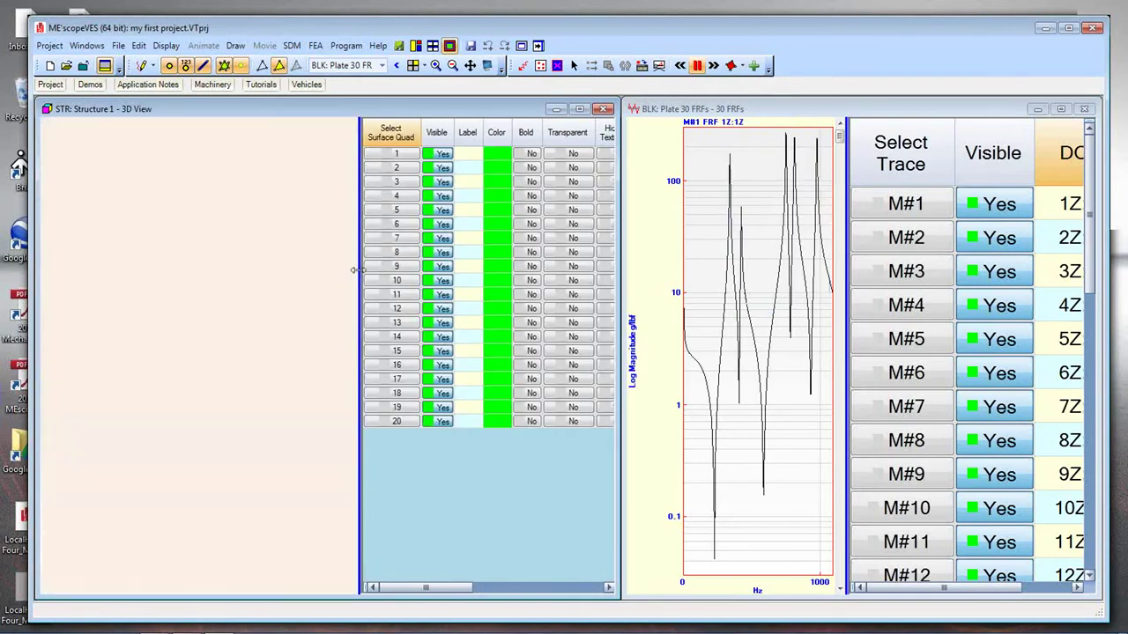
drag(356, 271, 469, 270)
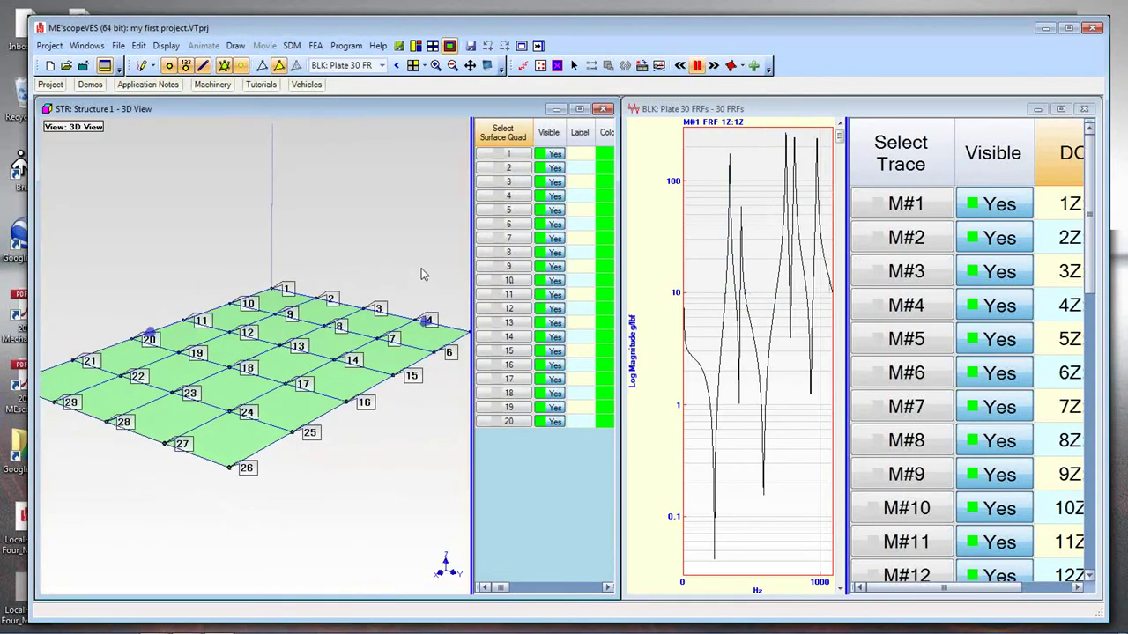
Create Measured (Assign M#s) equations matching Structure and Source DOFs, accepting the 30-equations message.
right_click(390, 198)
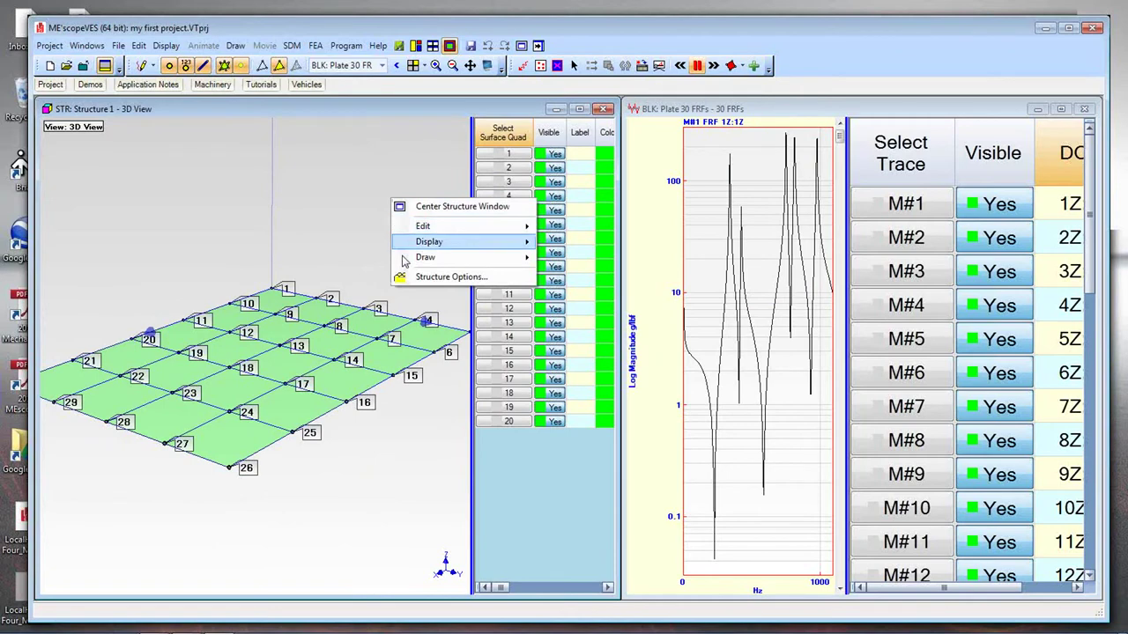
mouse_move(409, 264)
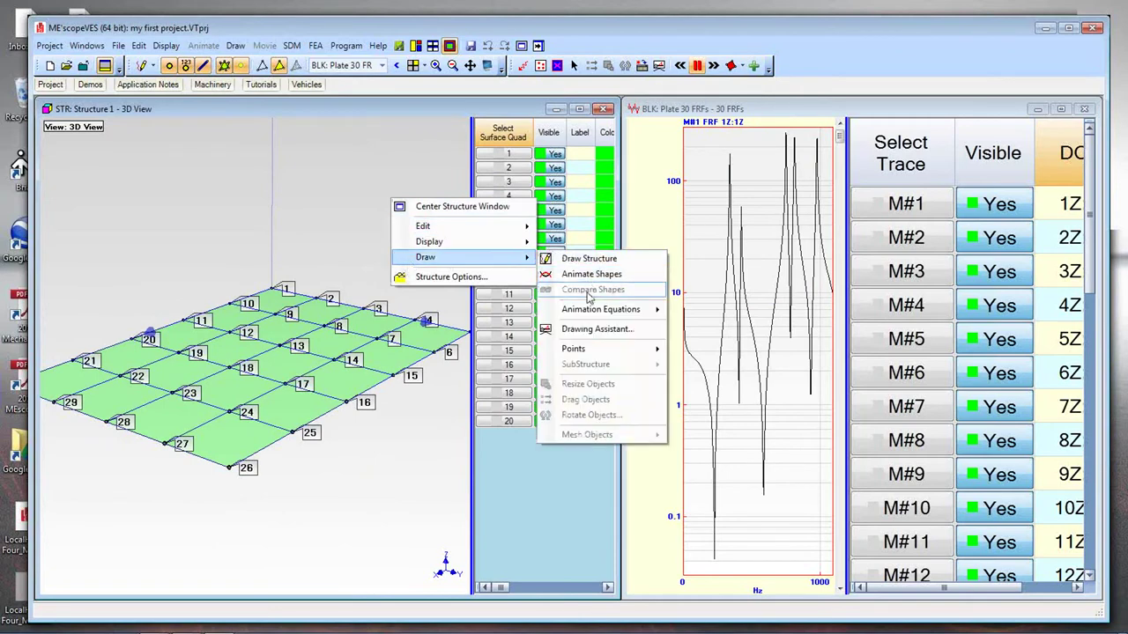
mouse_move(586, 307)
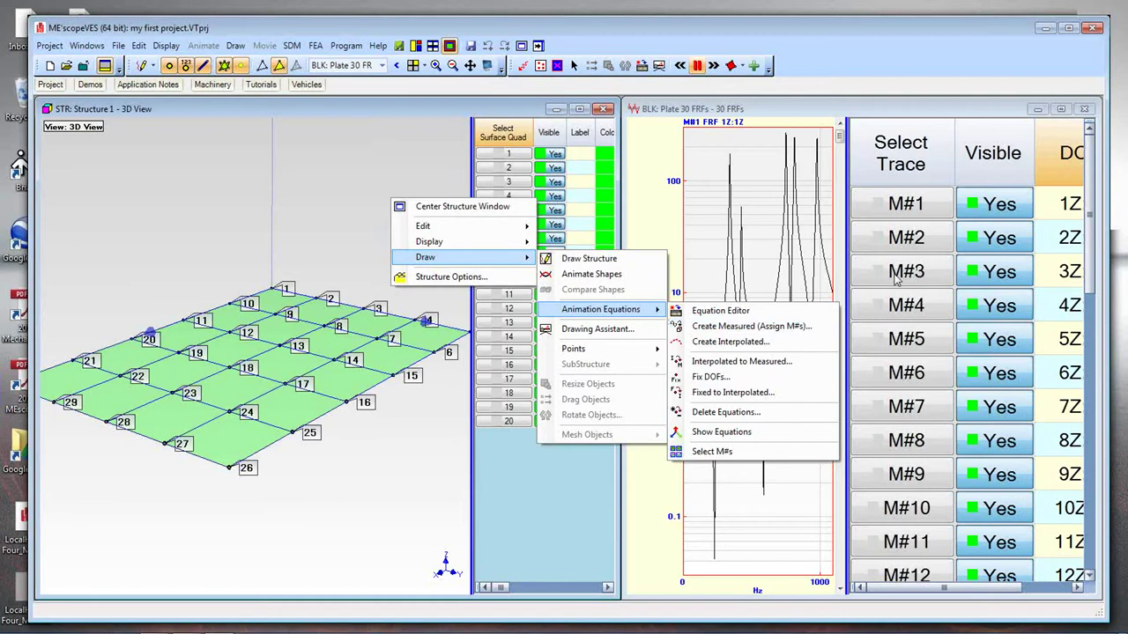
click(765, 327)
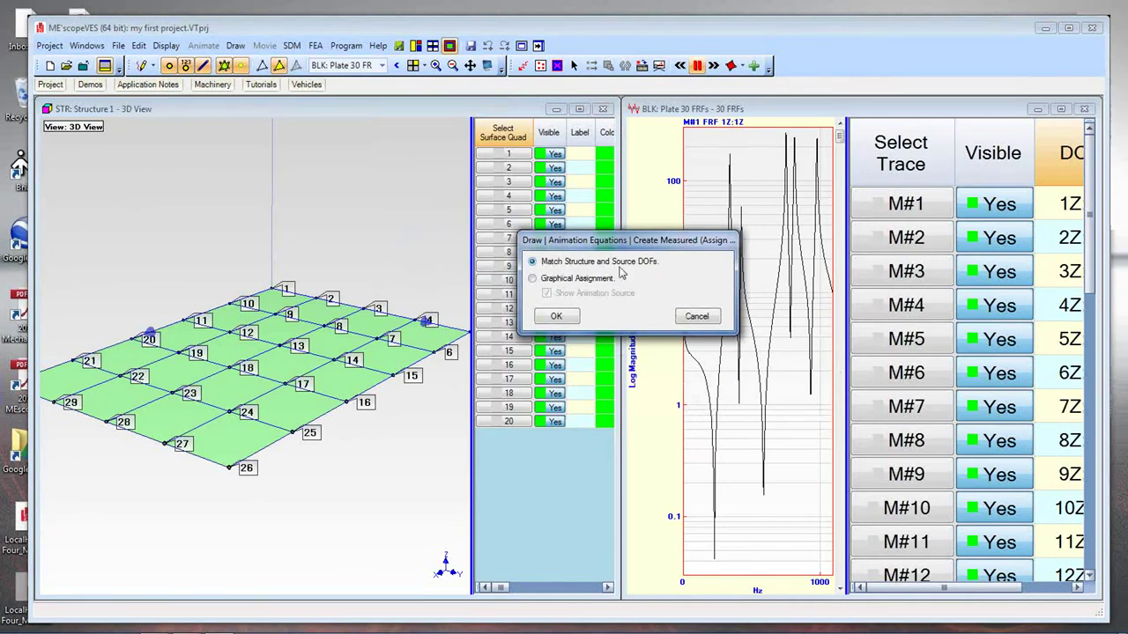
click(574, 318)
drag(585, 291, 604, 233)
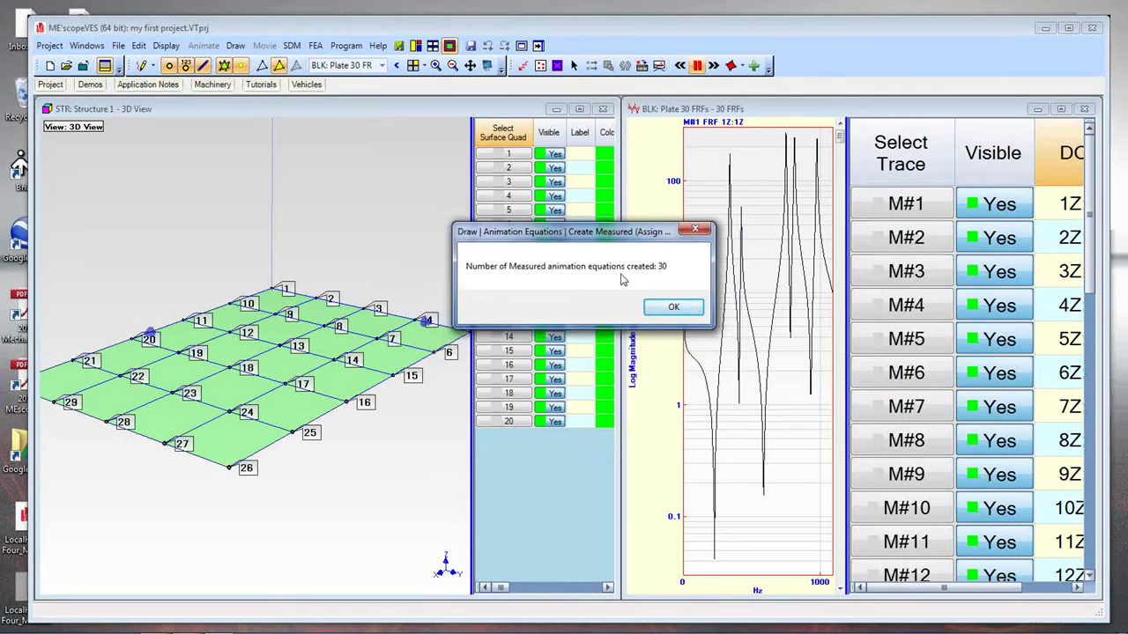
click(672, 307)
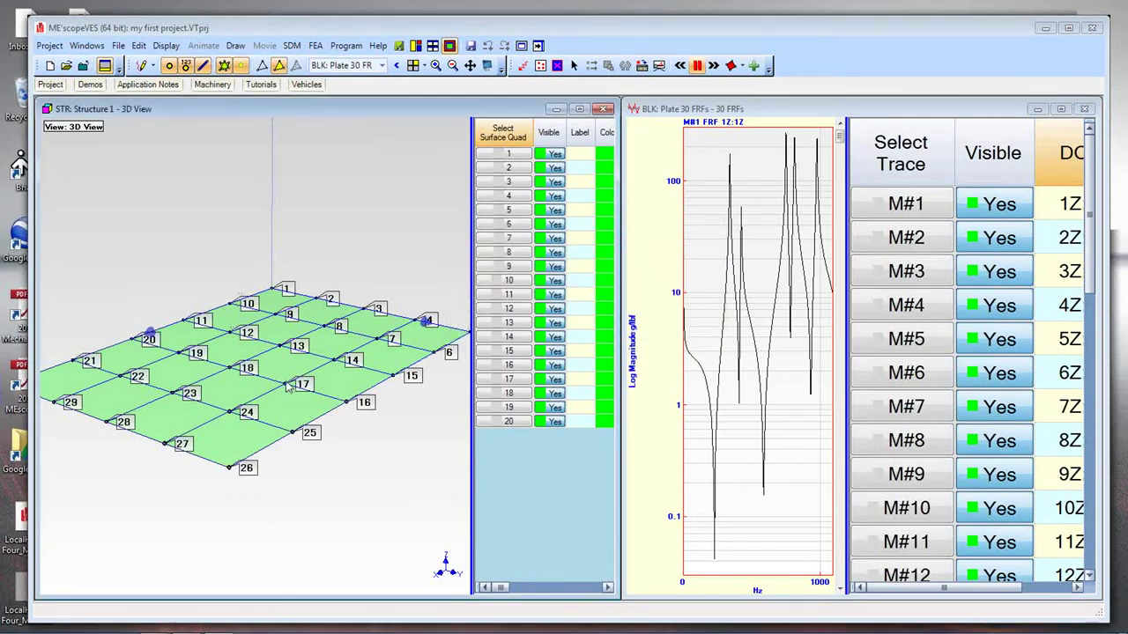
Start Animate Shapes on the plate from the Plate 30 FRFs.
right_click(342, 230)
mouse_move(361, 288)
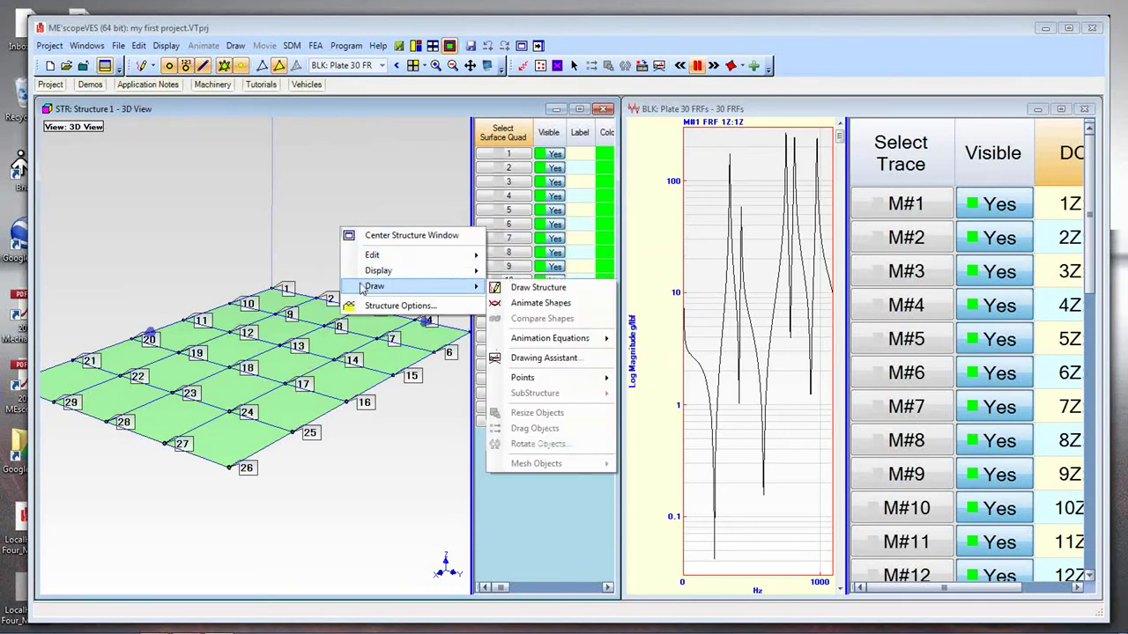
click(337, 207)
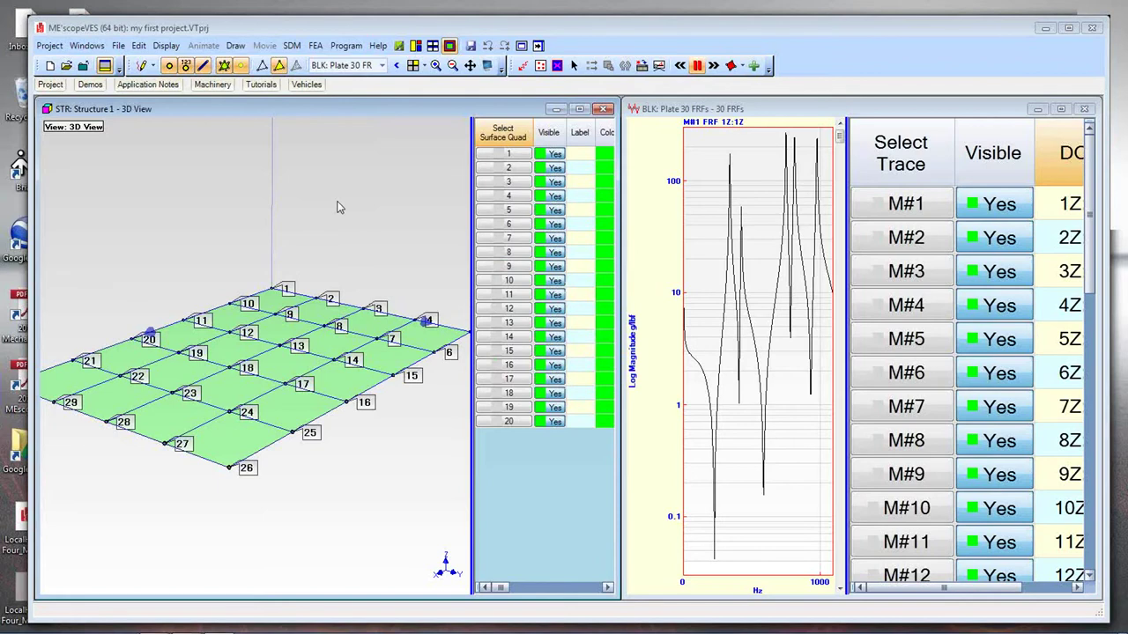
right_click(340, 208)
click(344, 194)
right_click(237, 159)
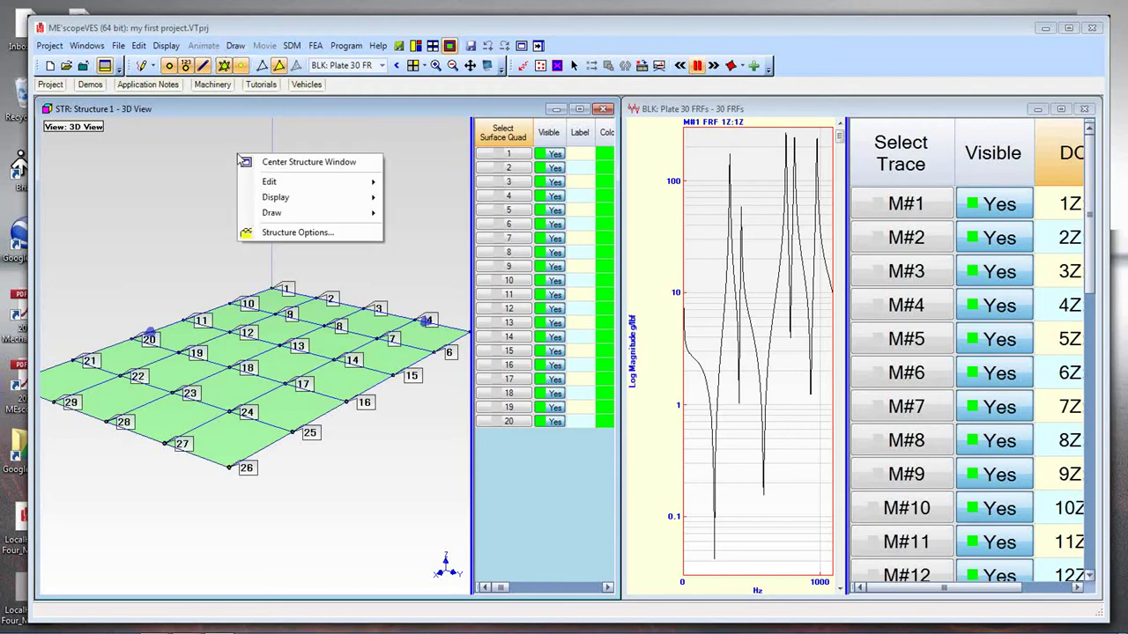
mouse_move(272, 212)
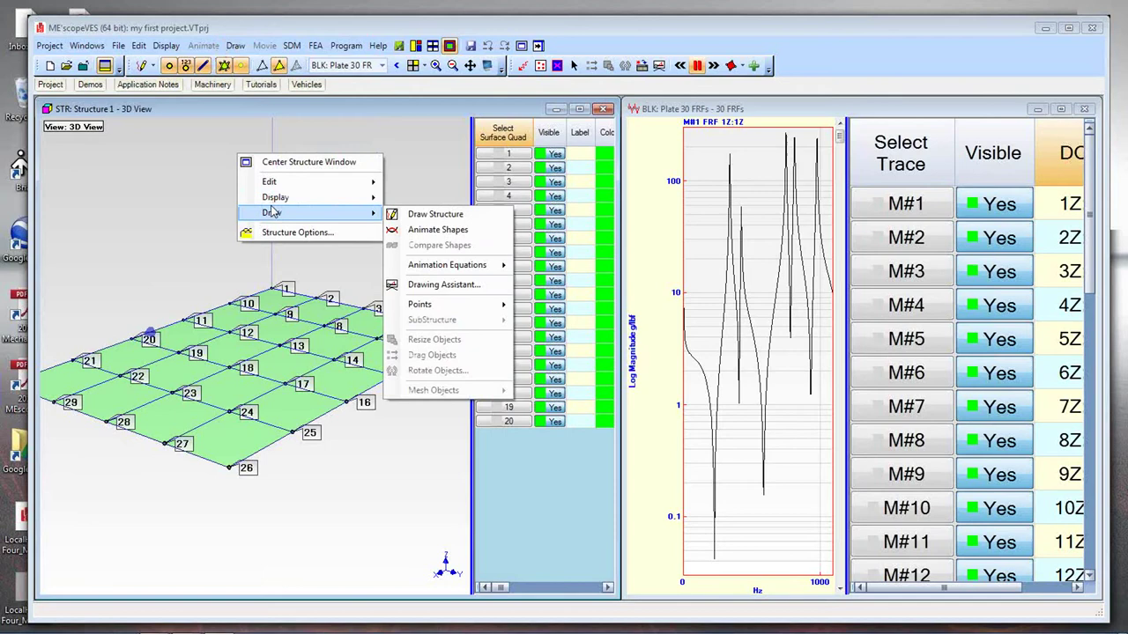
click(445, 230)
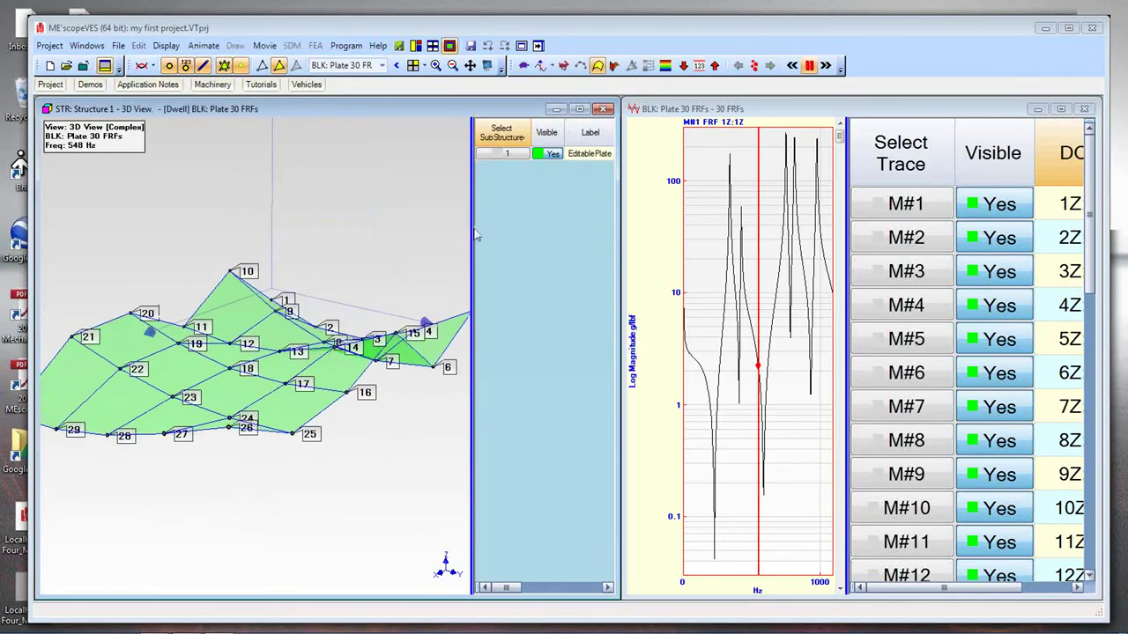
Widen the 3D view, set the animation frequency to 12 Hz, and rotate the plate.
drag(476, 226, 542, 235)
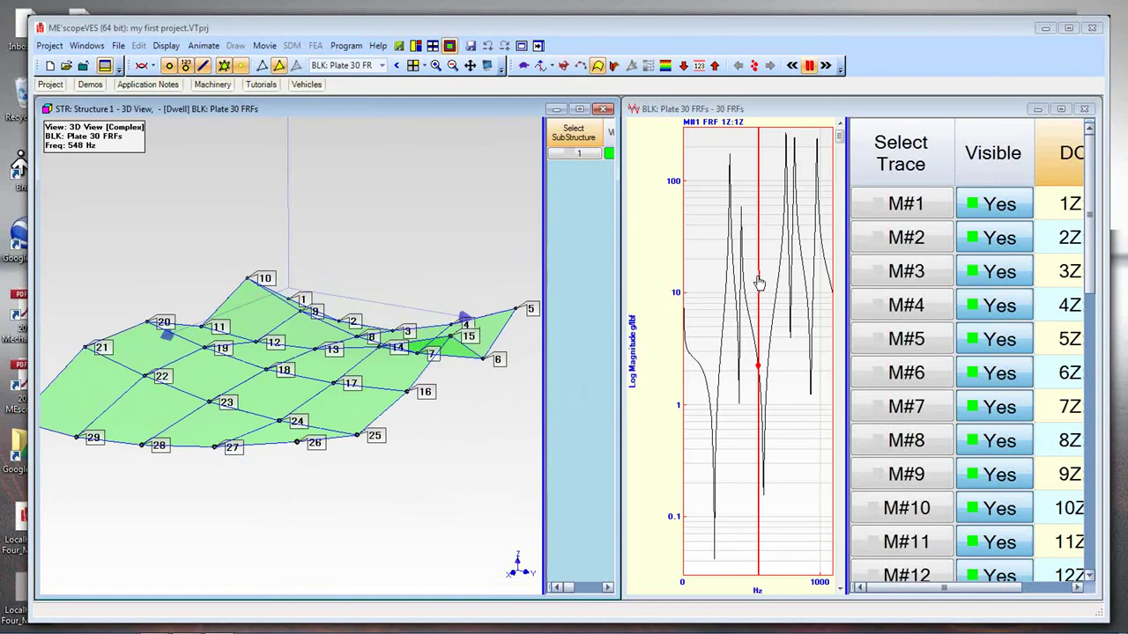
drag(755, 285, 684, 281)
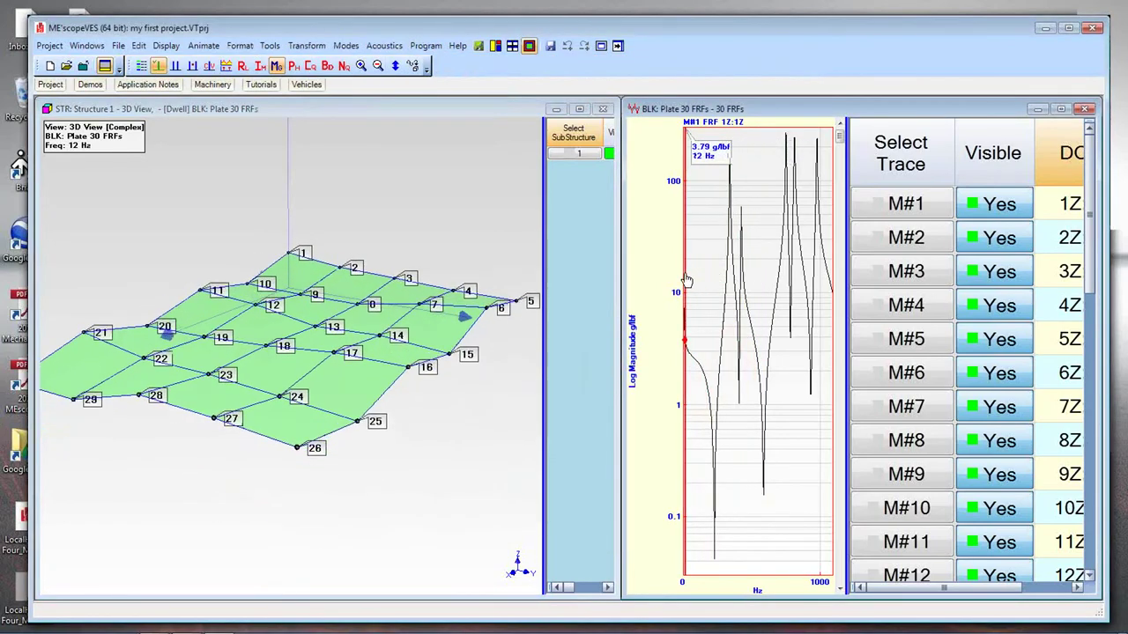
click(541, 340)
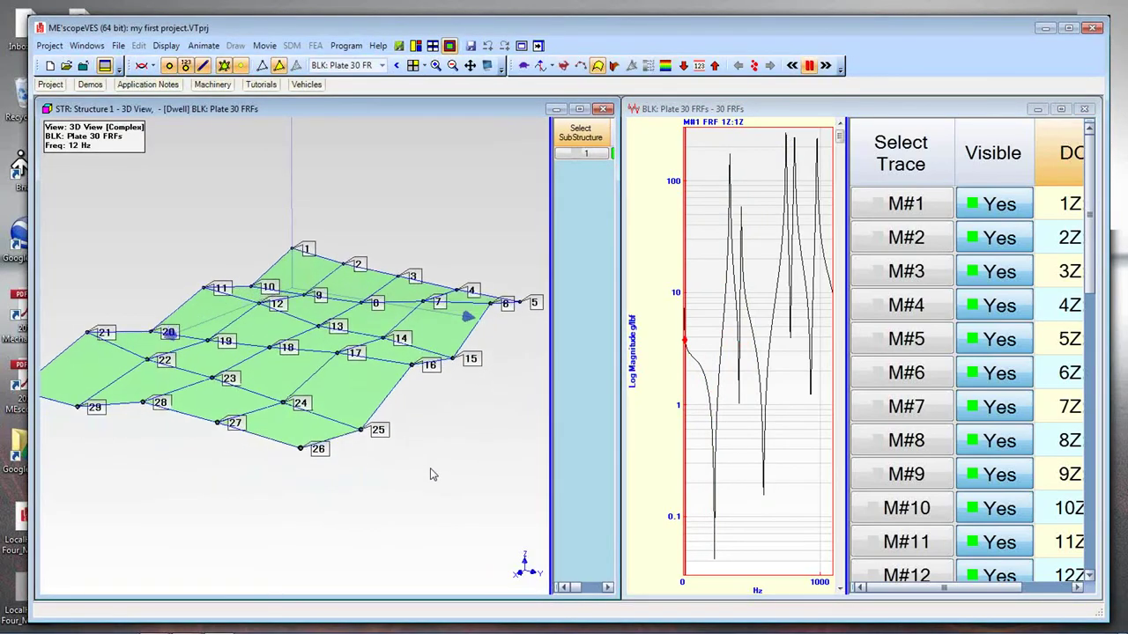
drag(430, 474, 406, 477)
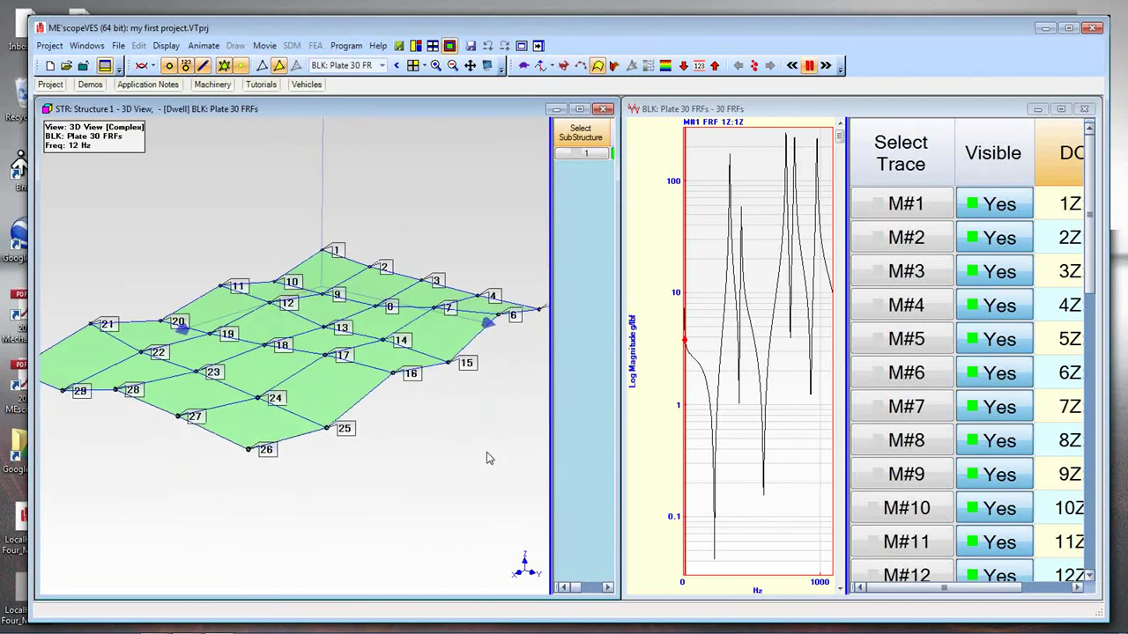
Move the FRF line cursor through 240, 344, 420 and 372 Hz, settling near 328 Hz.
drag(685, 293, 730, 306)
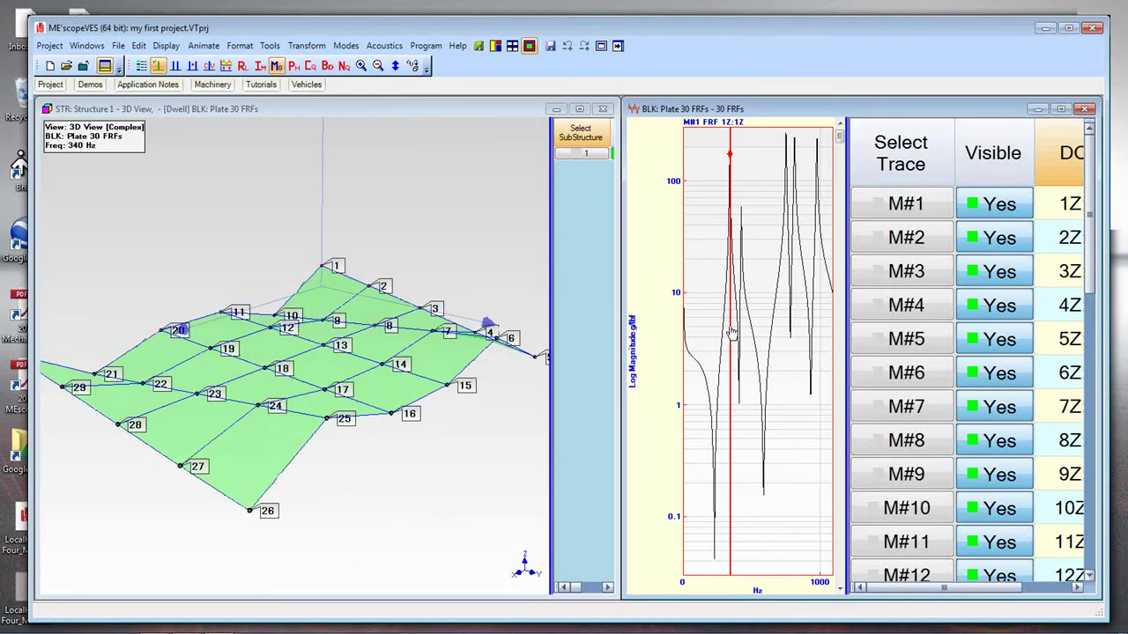
click(731, 333)
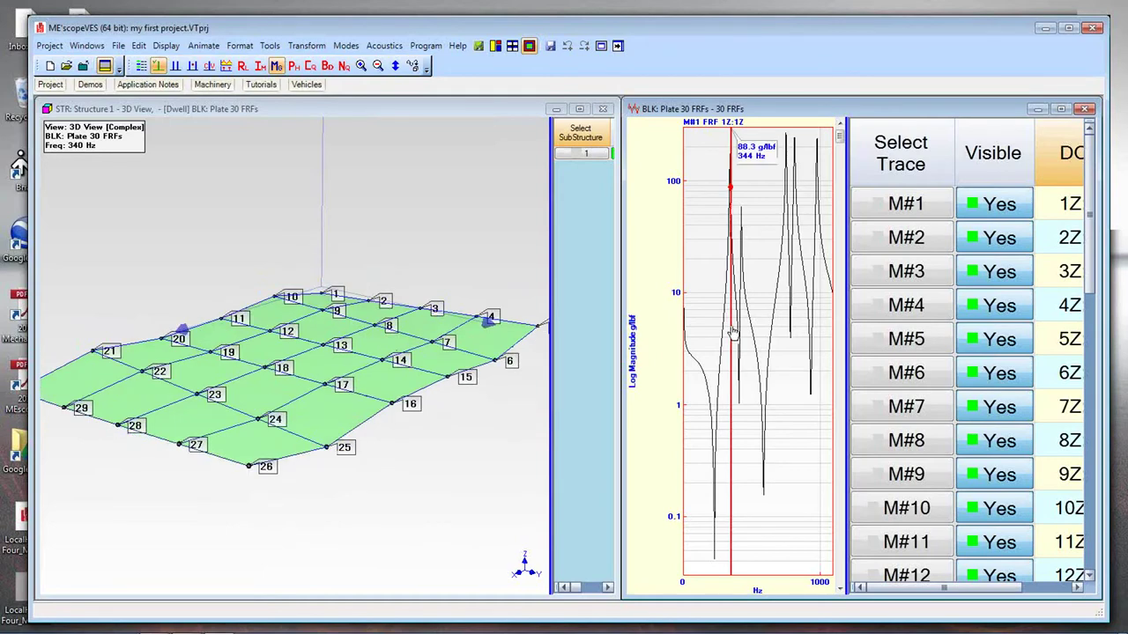
drag(732, 333, 741, 333)
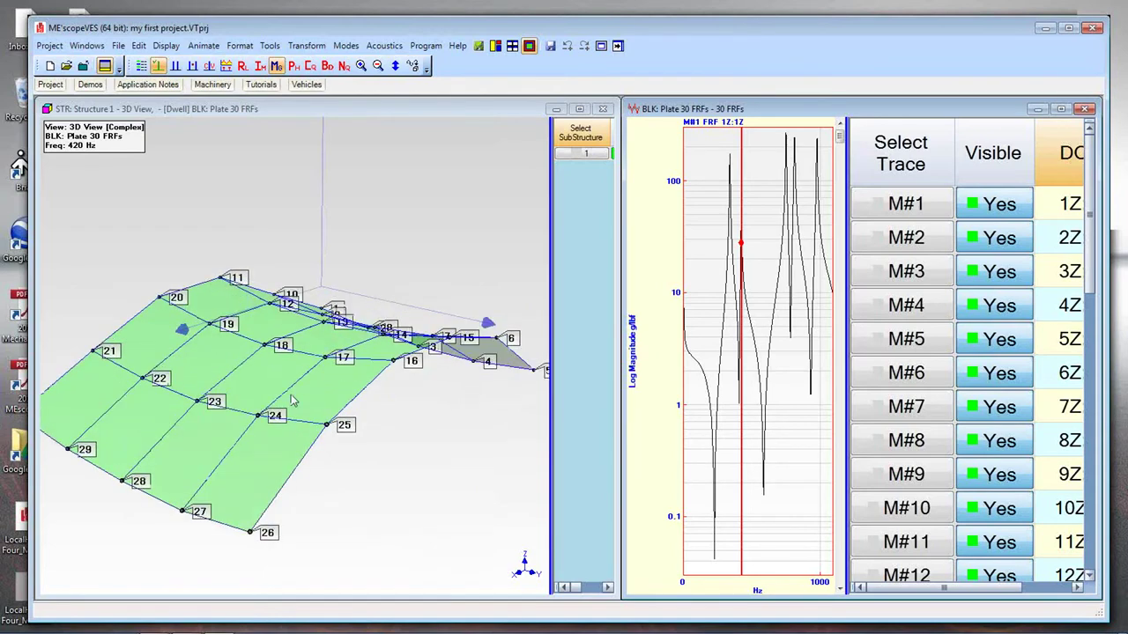
click(740, 354)
drag(740, 354, 736, 354)
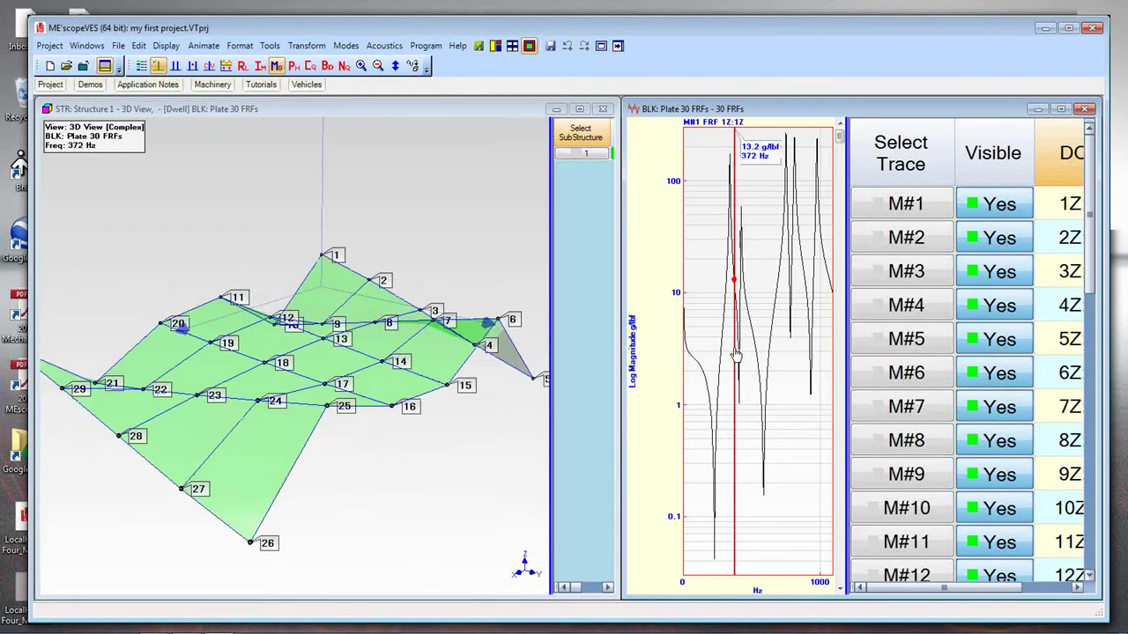
drag(736, 354, 731, 357)
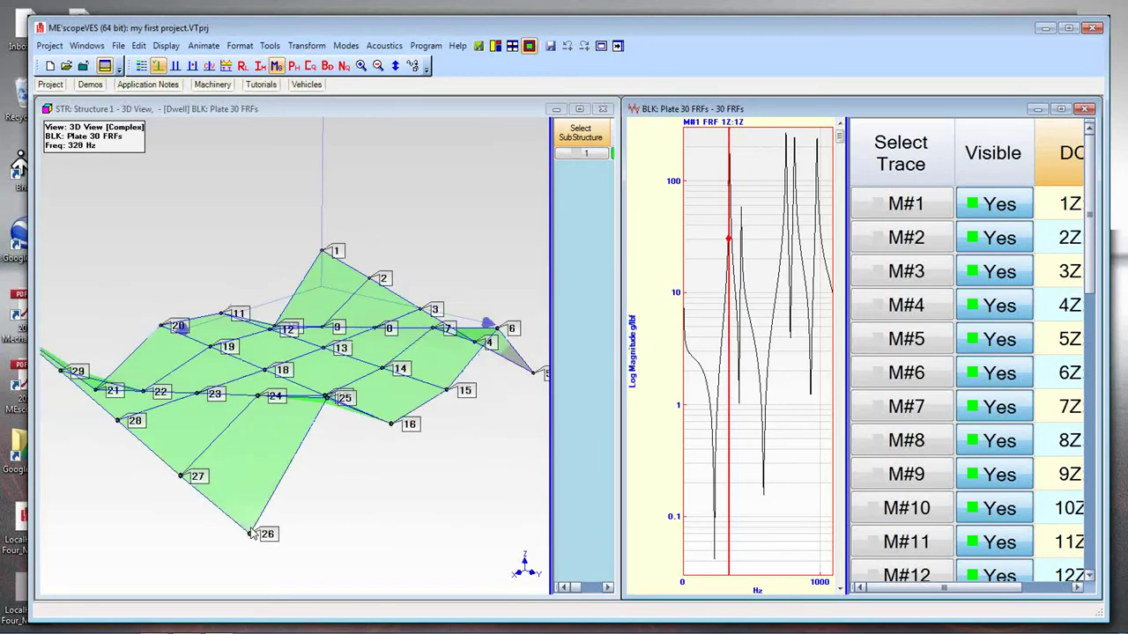
Stop the animation and show the undeformed plate with Draw Structure.
right_click(431, 218)
mouse_move(494, 261)
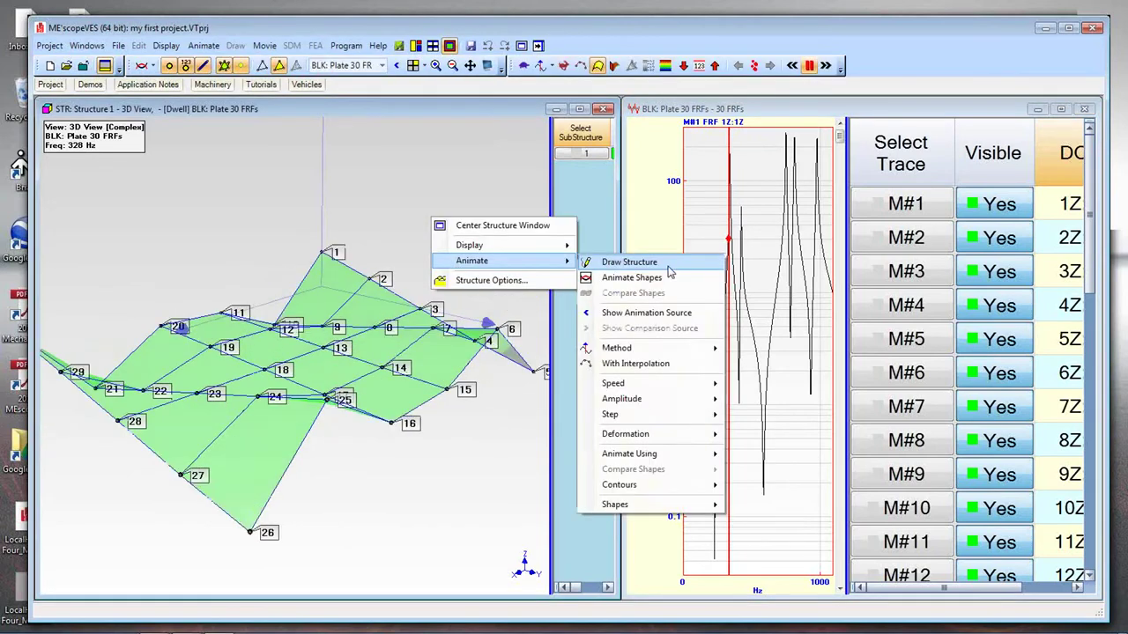
click(648, 257)
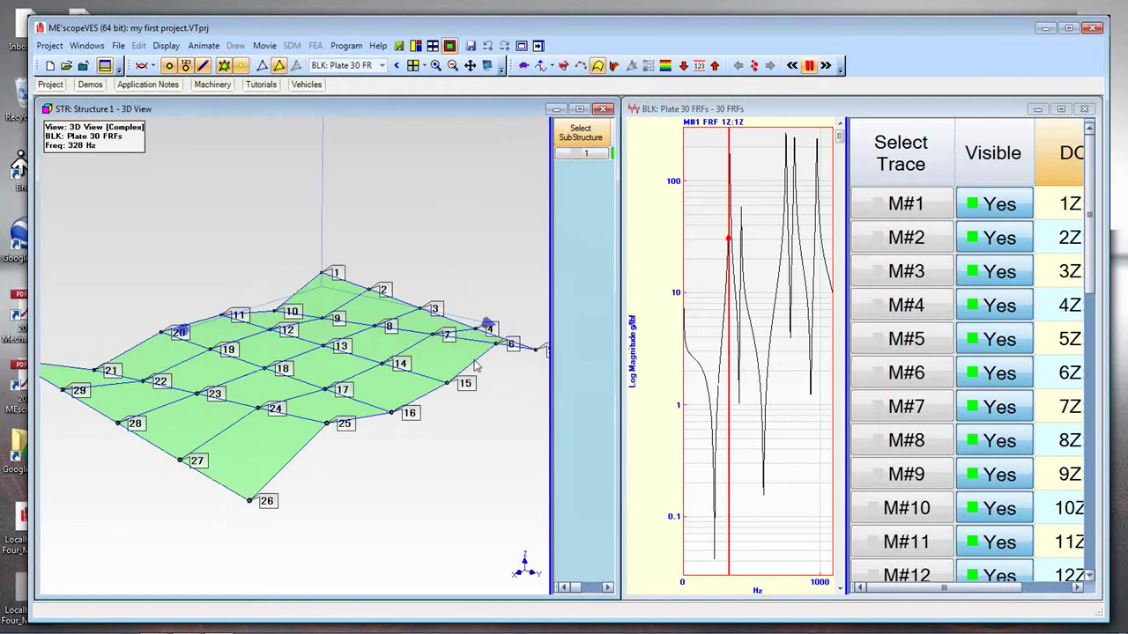
Start Number Points with the next number at 31 and rotate the plate to see the labels.
right_click(456, 203)
mouse_move(493, 262)
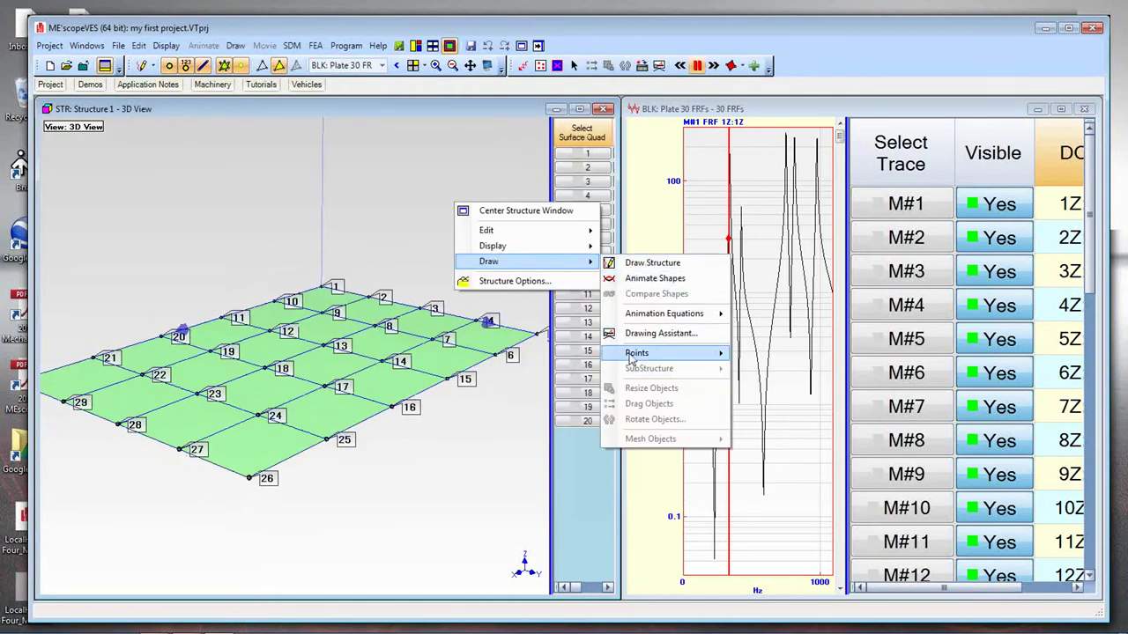
mouse_move(633, 356)
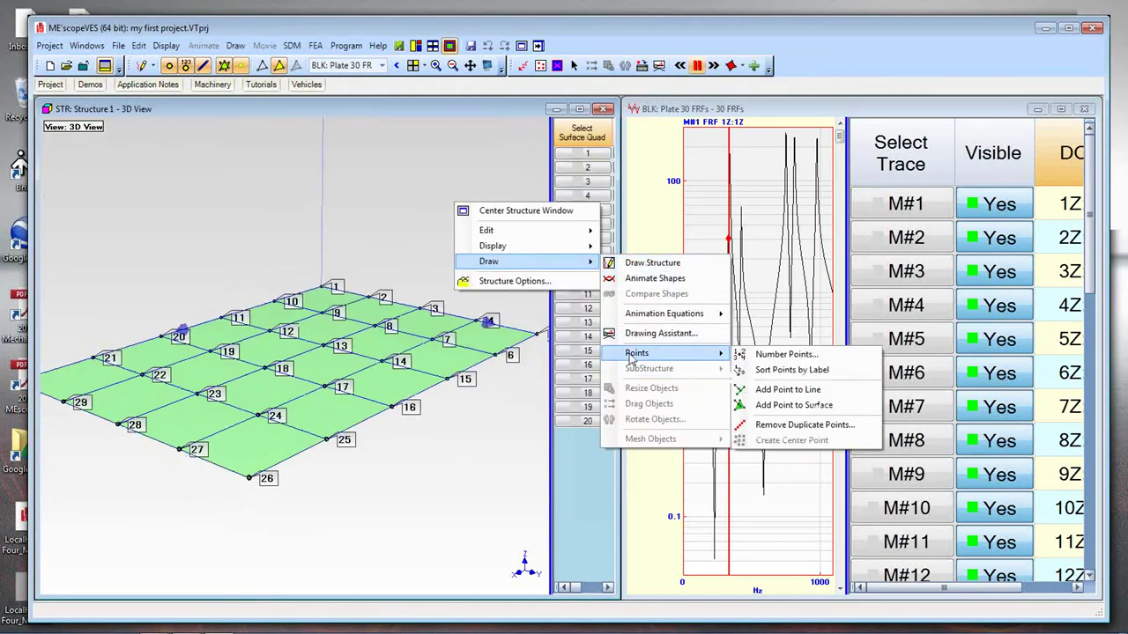
click(782, 356)
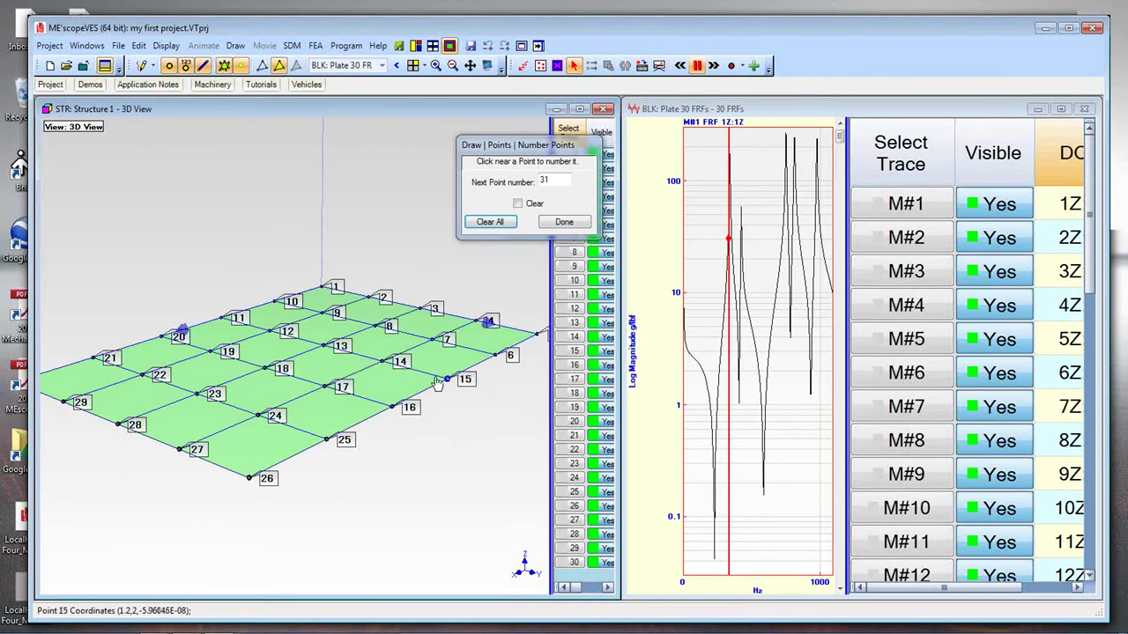
drag(385, 342, 427, 317)
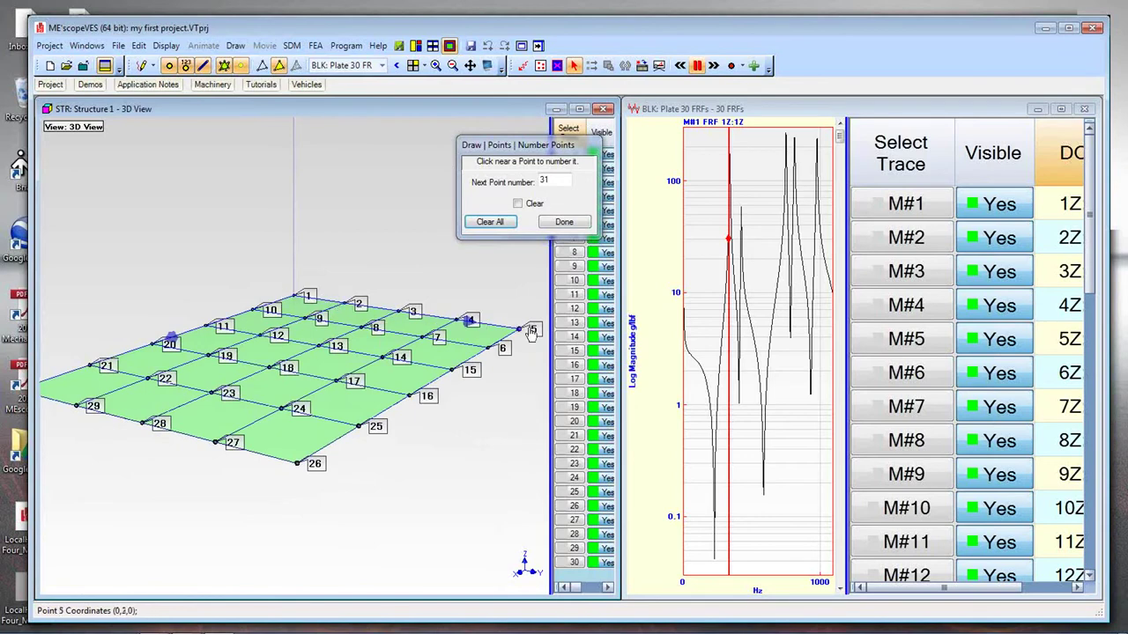
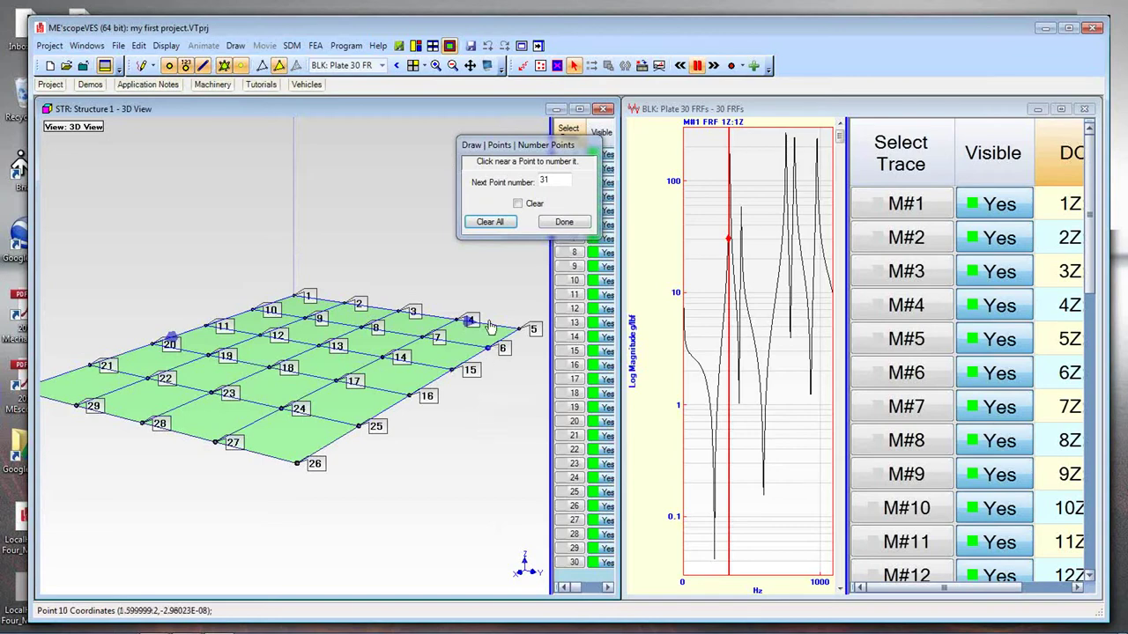
Clear all point number labels from the plate and confirm the warning.
click(496, 222)
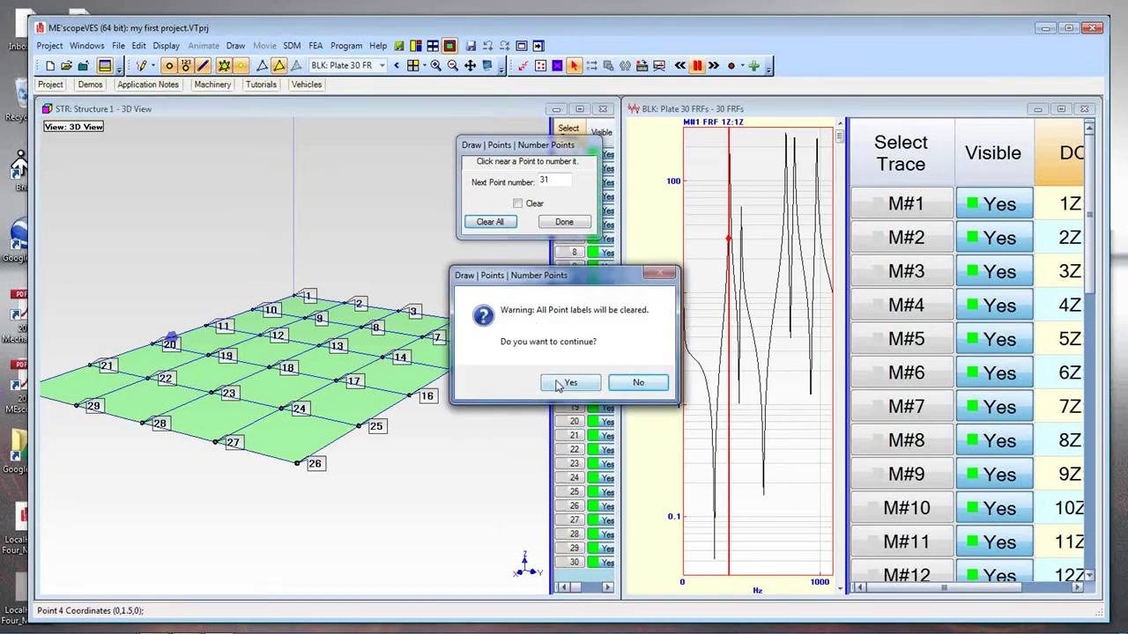
click(568, 382)
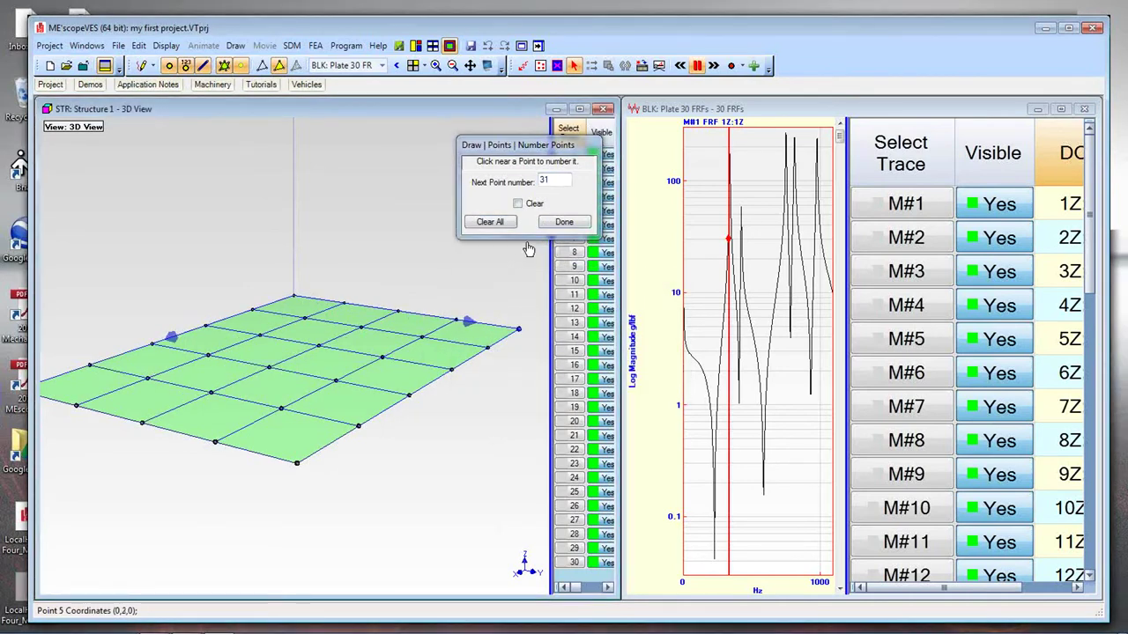
Set the next point number to 1 and number the back row points 1–5.
double_click(545, 179)
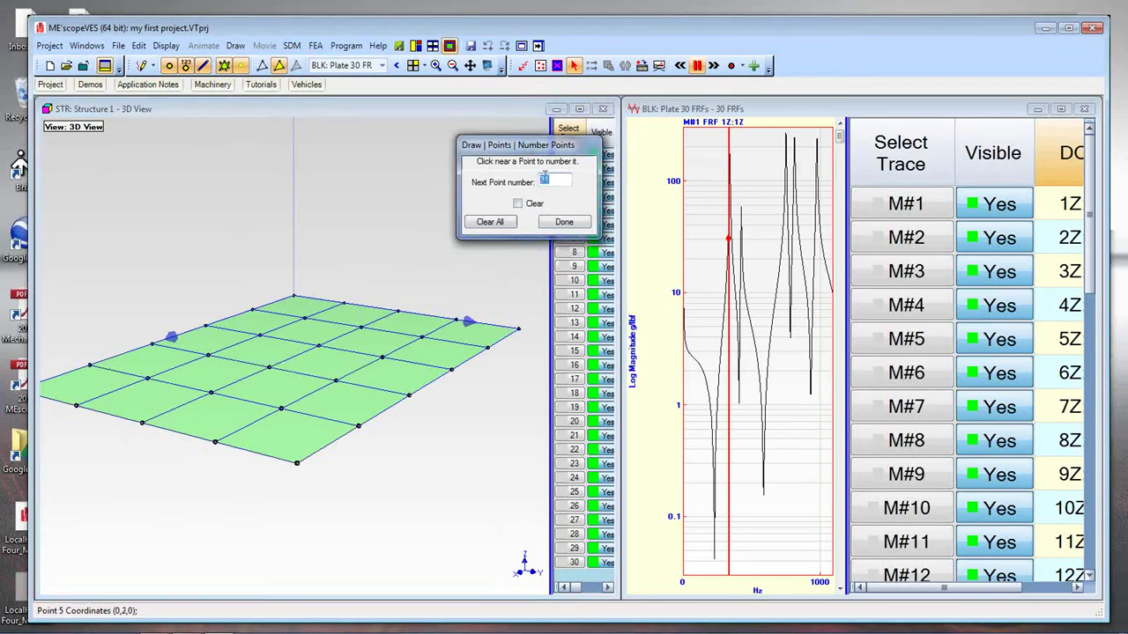
text(1)
click(494, 221)
click(293, 300)
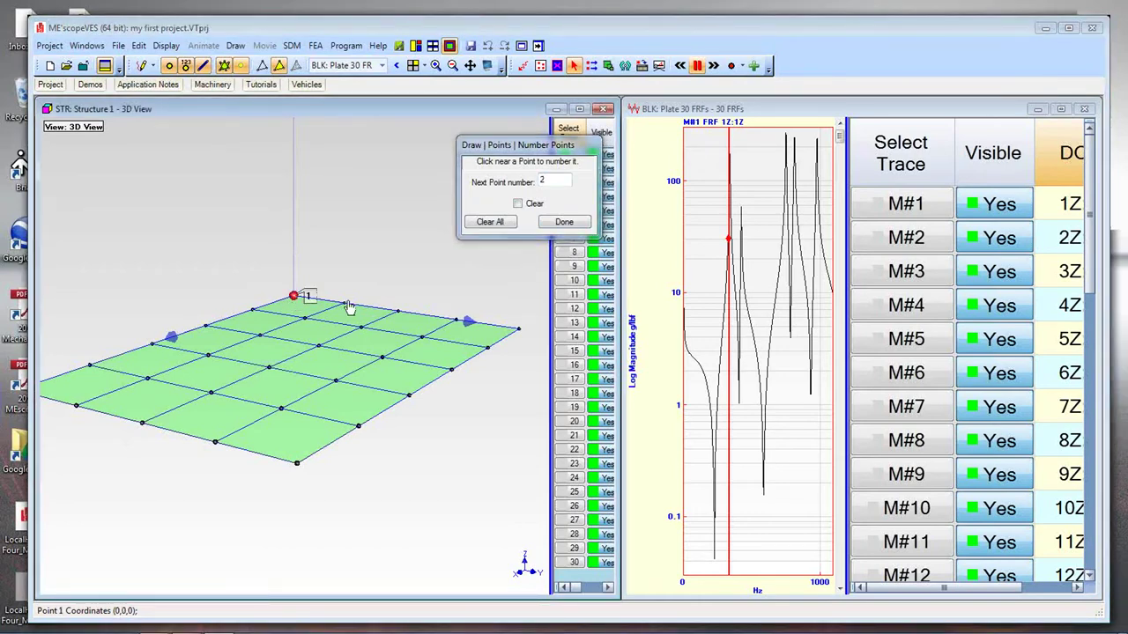
click(345, 303)
click(395, 313)
click(454, 321)
click(519, 329)
Number the second and third rows as points 6–15.
click(253, 311)
click(304, 320)
click(361, 327)
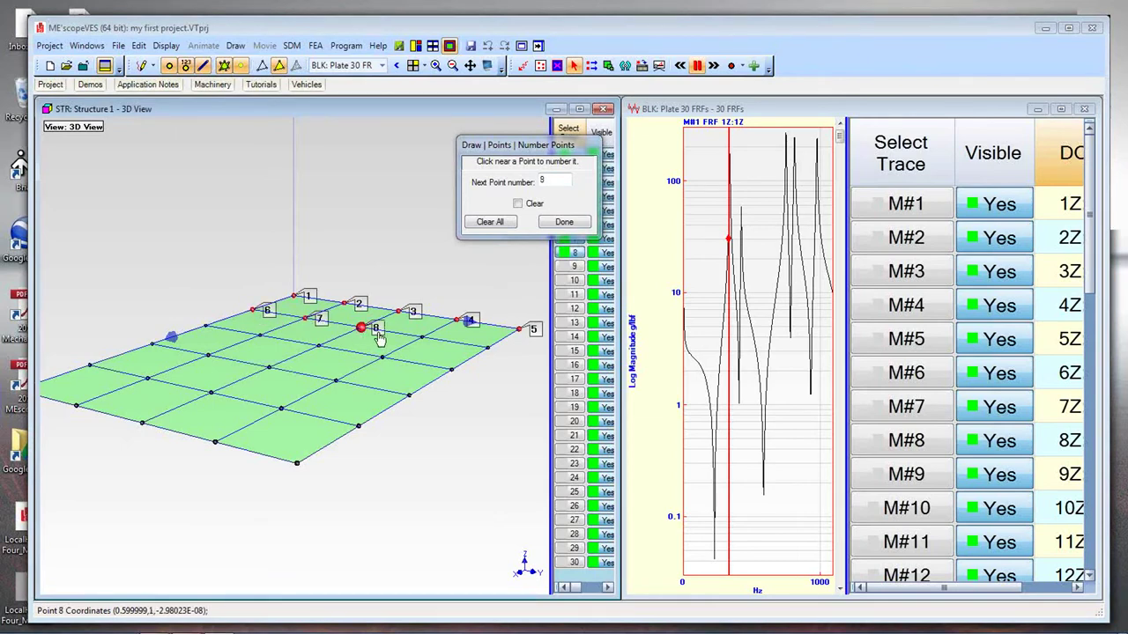
click(422, 336)
click(487, 348)
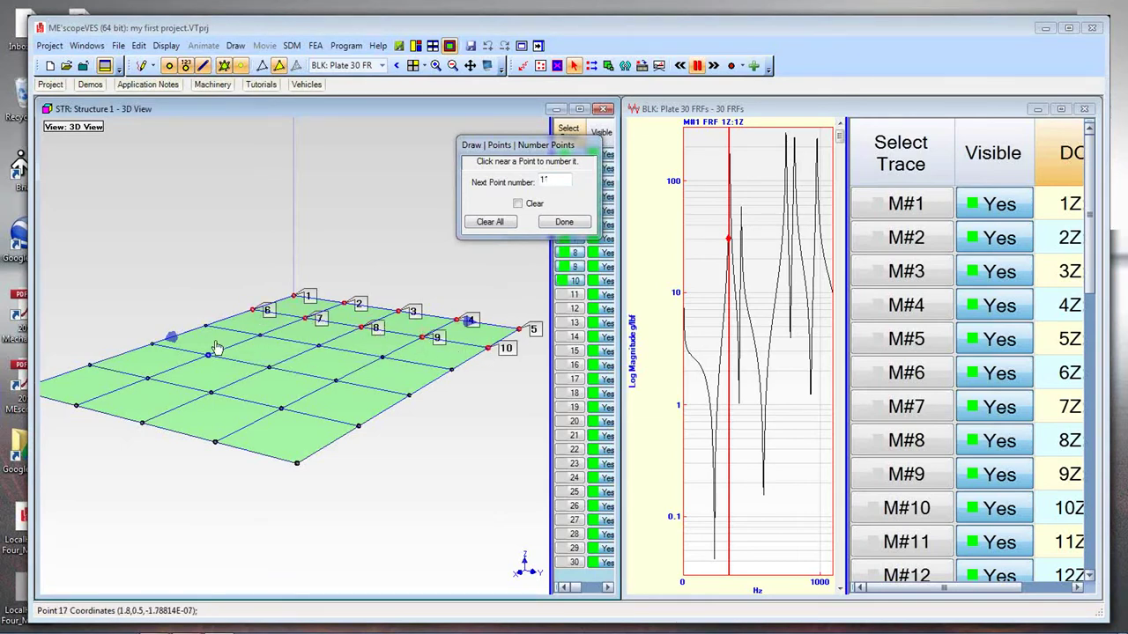
click(206, 327)
click(262, 337)
click(318, 345)
click(384, 359)
click(451, 370)
Number the fourth and fifth rows as points 16–25.
click(153, 346)
click(208, 356)
click(269, 369)
click(335, 380)
click(409, 396)
click(89, 365)
click(147, 379)
click(210, 393)
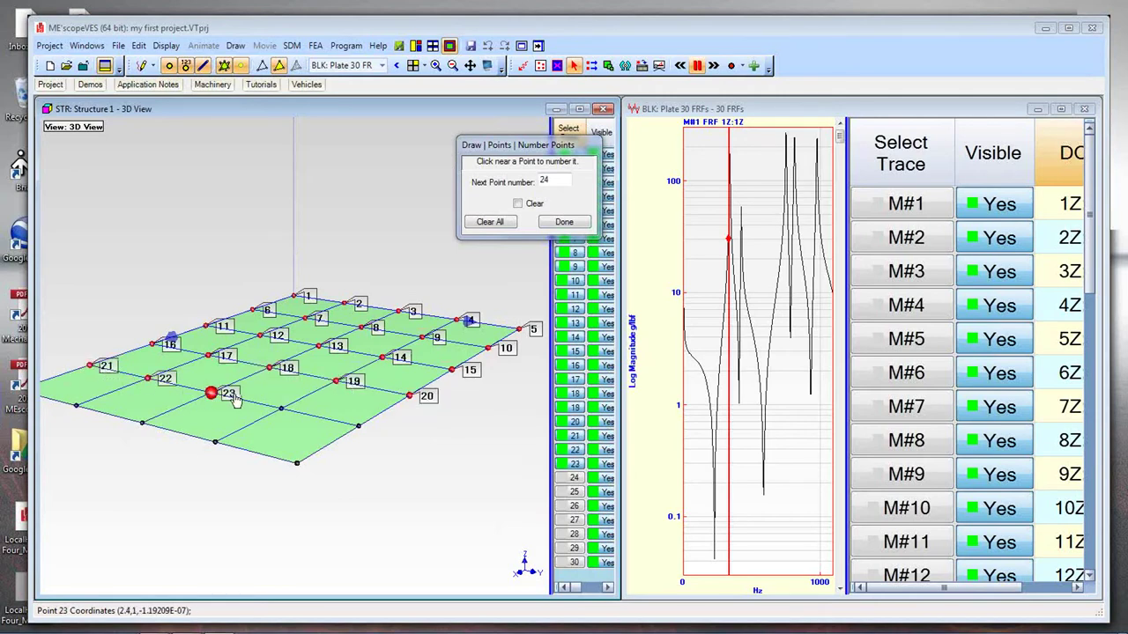
click(281, 408)
click(356, 426)
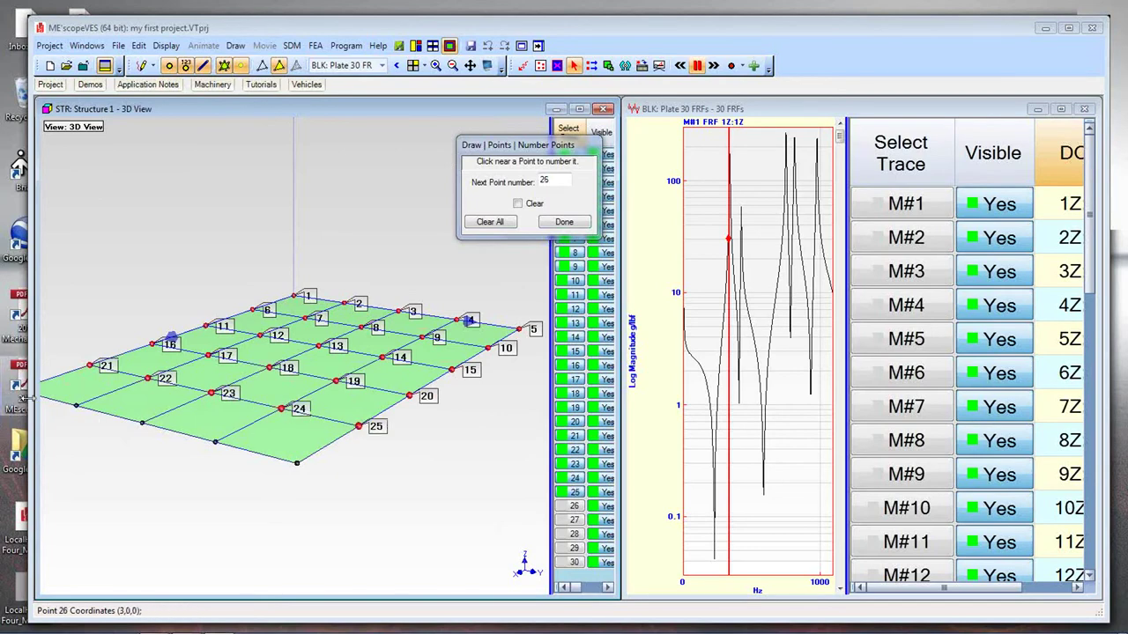
Tilt the plate, number the front row as points 26–30, and finish numbering.
right_drag(72, 349, 55, 402)
click(50, 430)
click(135, 441)
click(223, 453)
click(319, 461)
click(418, 471)
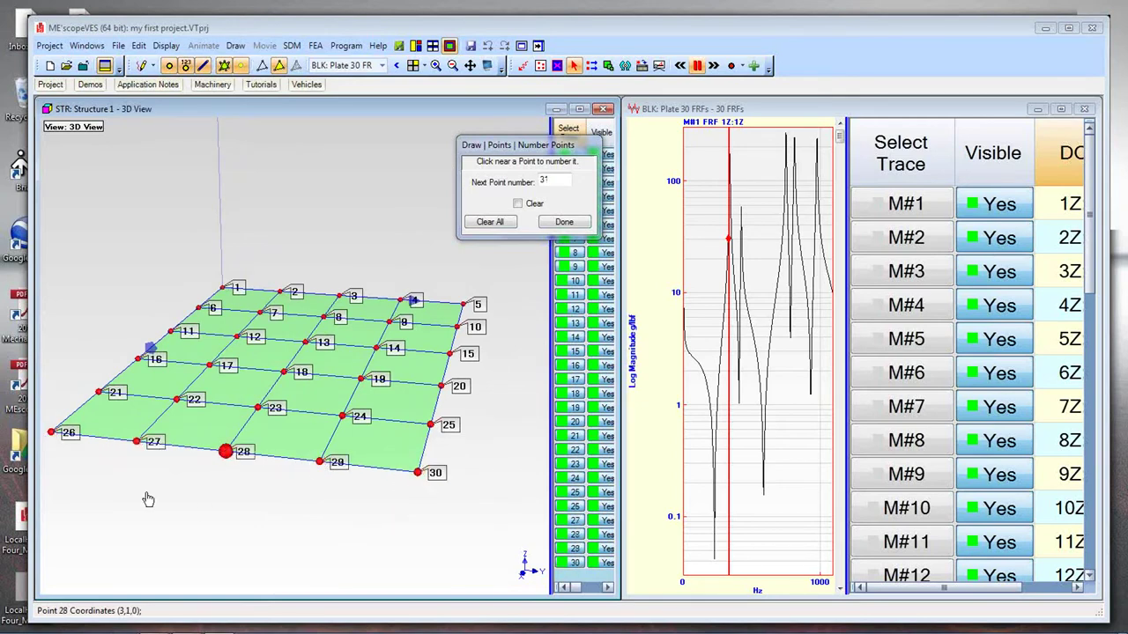
click(562, 223)
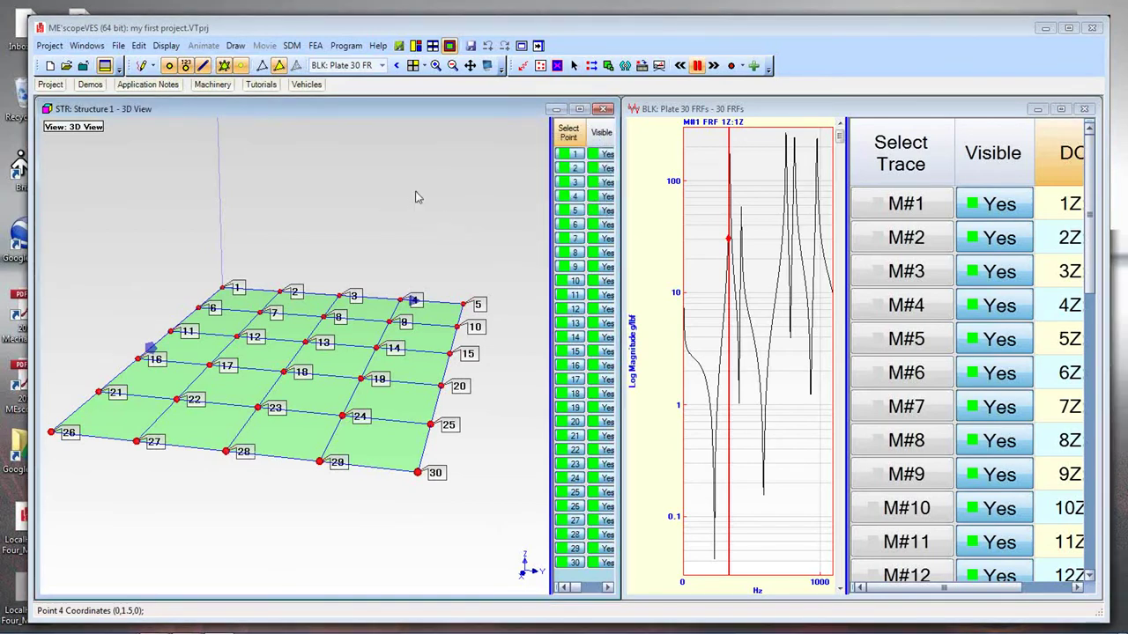
Make the Plate 30 FRFs plot active and open its Animate menu.
right_click(417, 197)
mouse_move(425, 254)
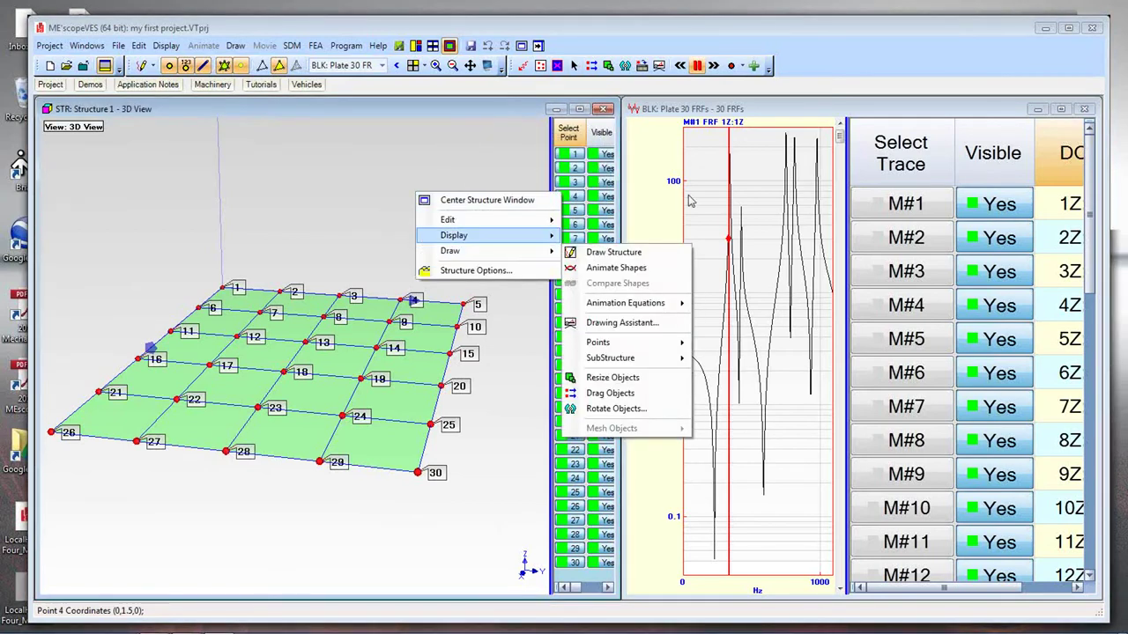
mouse_move(453, 235)
click(771, 183)
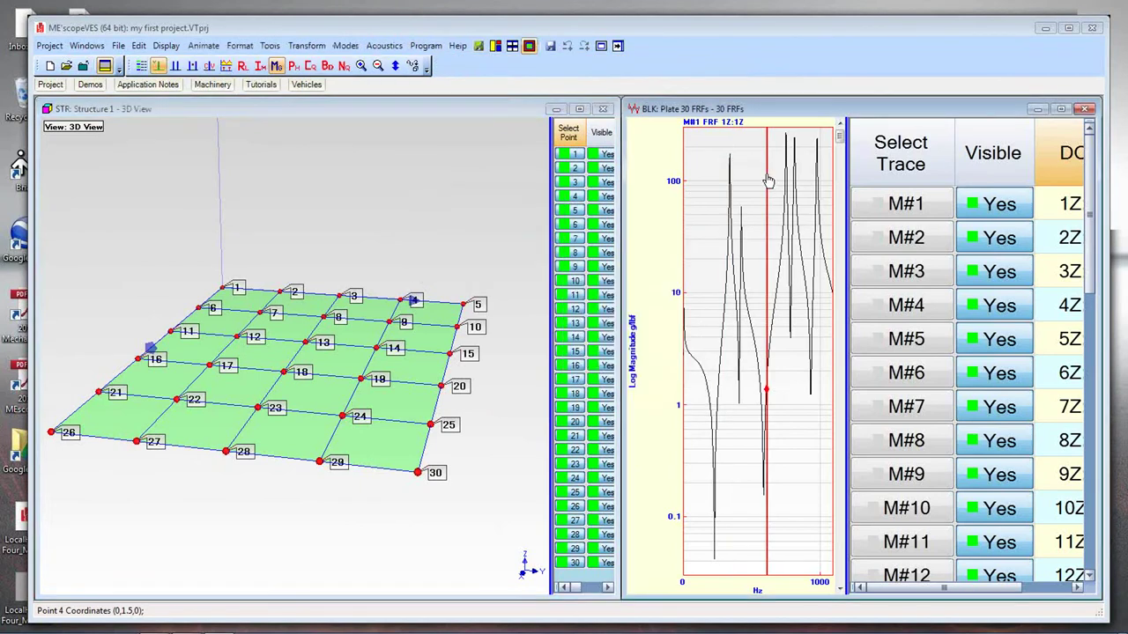
right_click(770, 182)
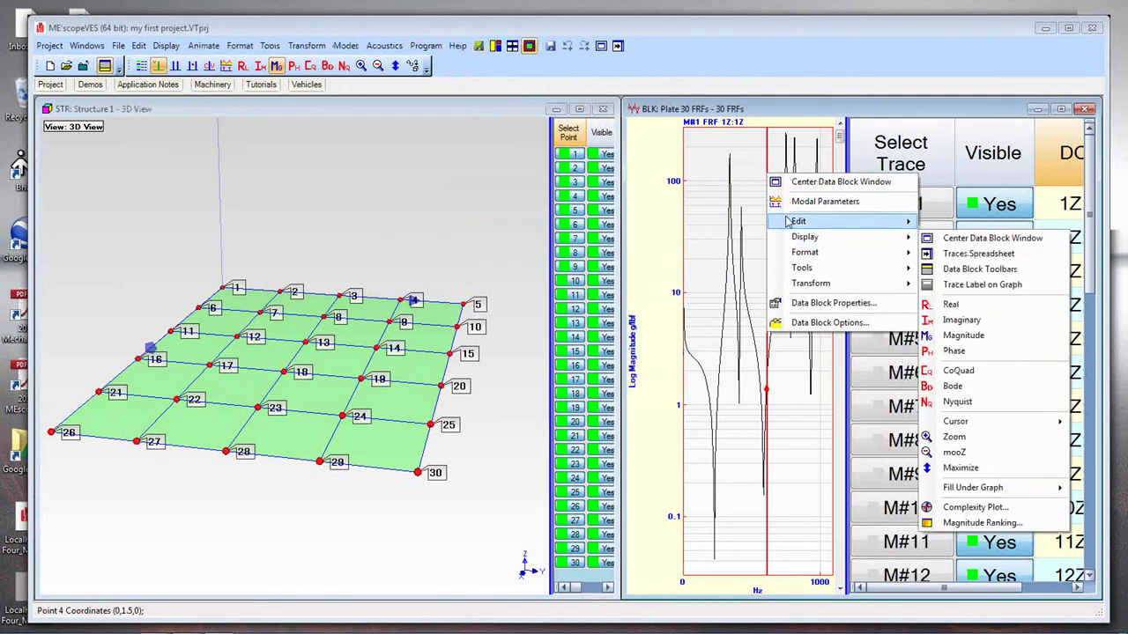
mouse_move(789, 277)
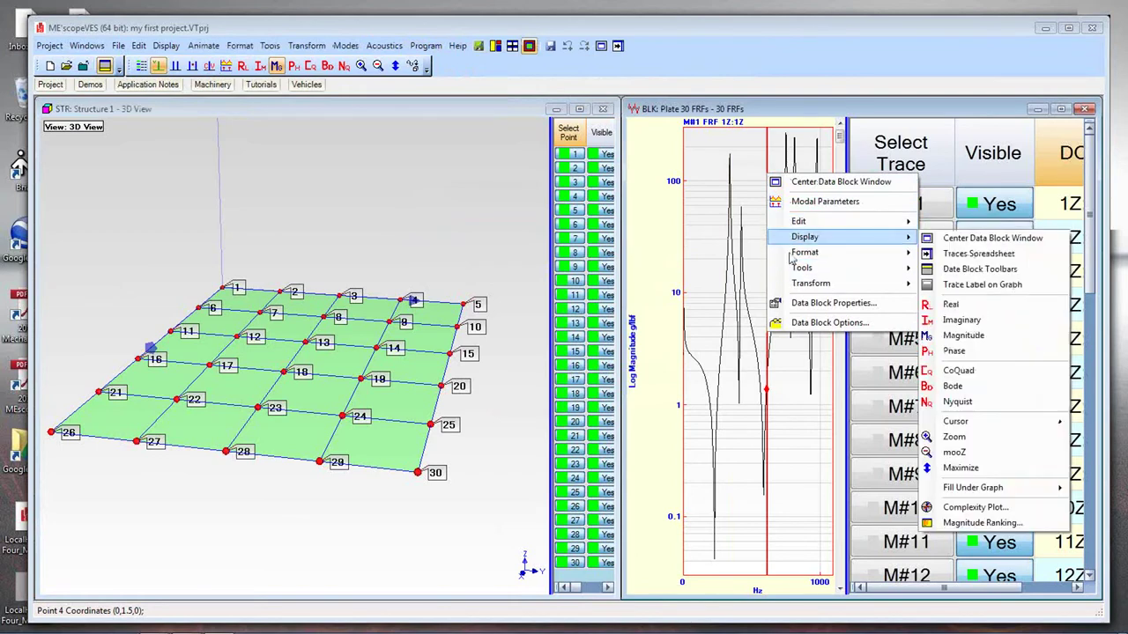
click(743, 196)
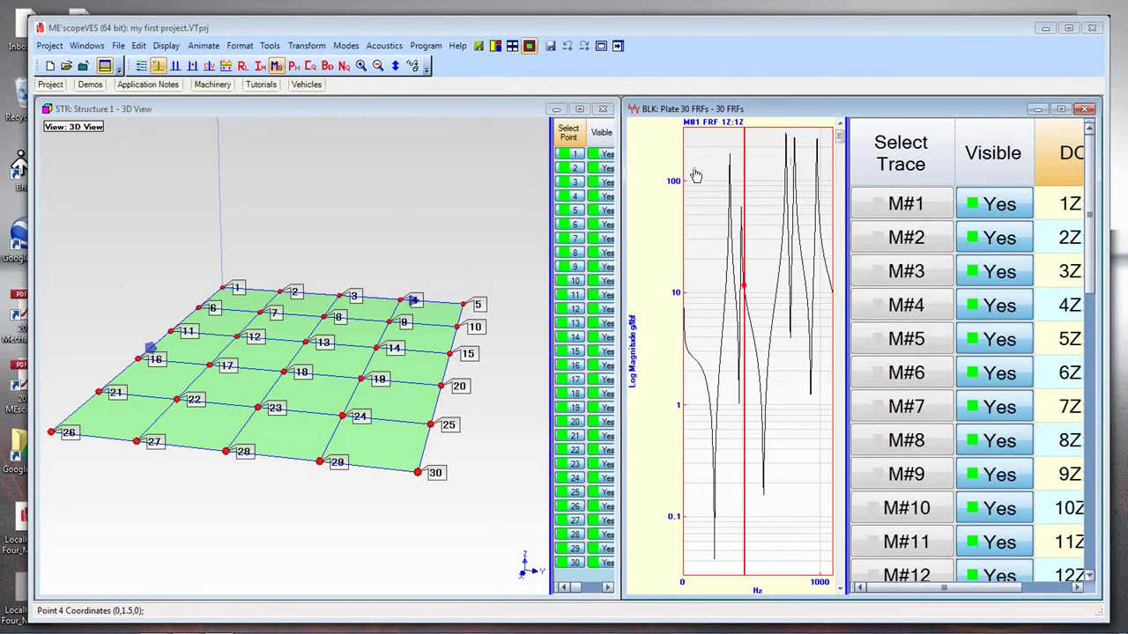
click(216, 49)
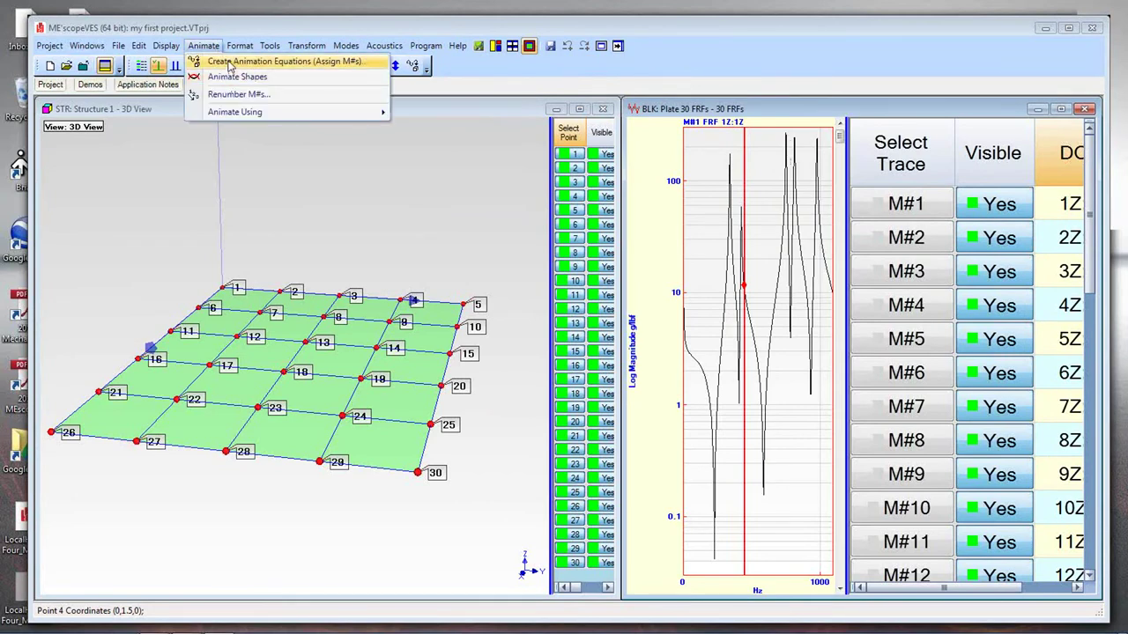
Create animation equations matching structure and FRF DOFs, replacing the old ones to get 30 equations.
click(229, 64)
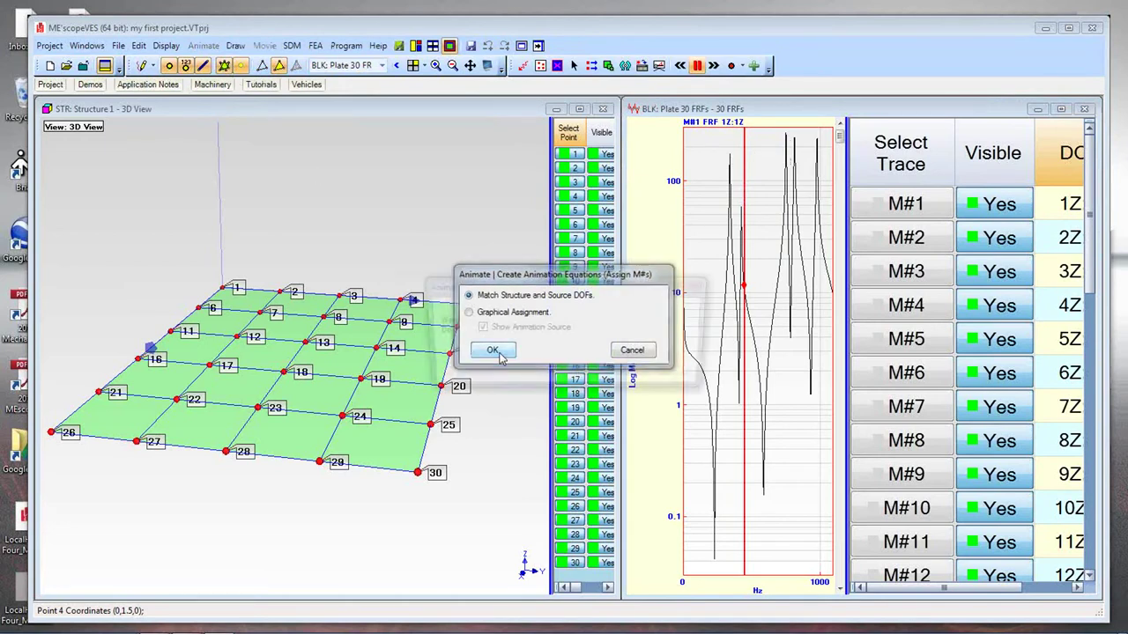
click(494, 351)
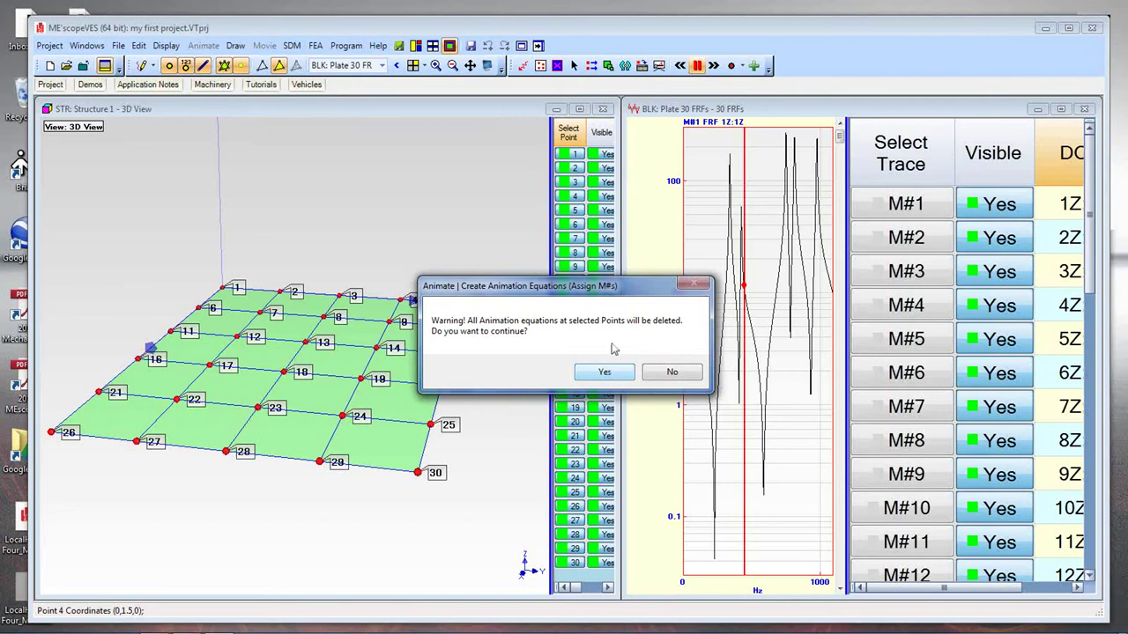
drag(624, 291, 711, 163)
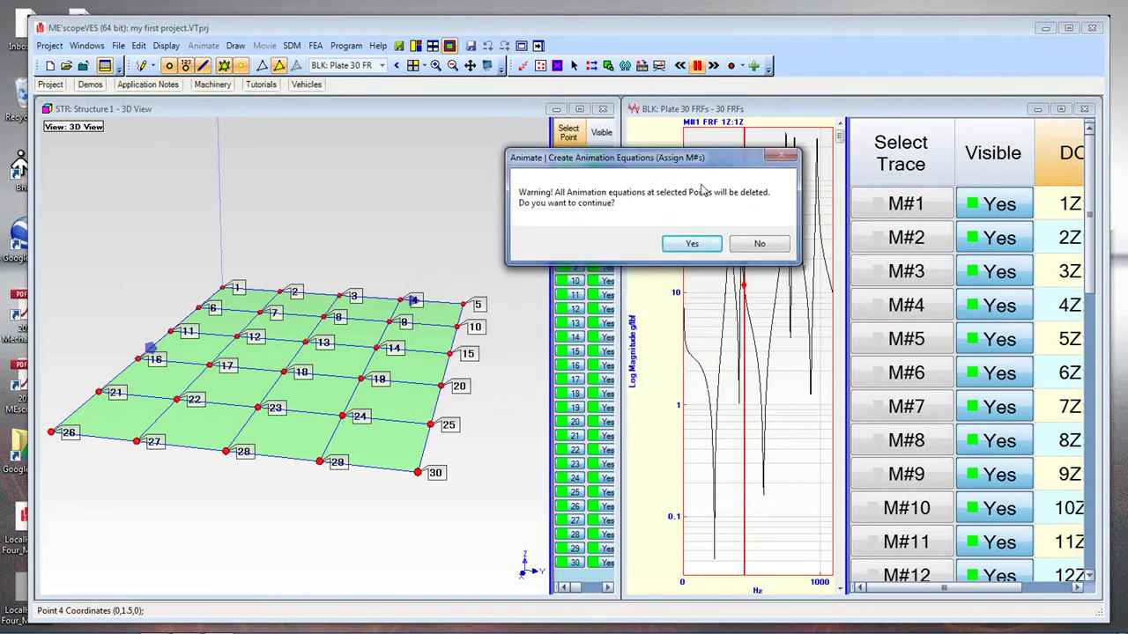
click(693, 245)
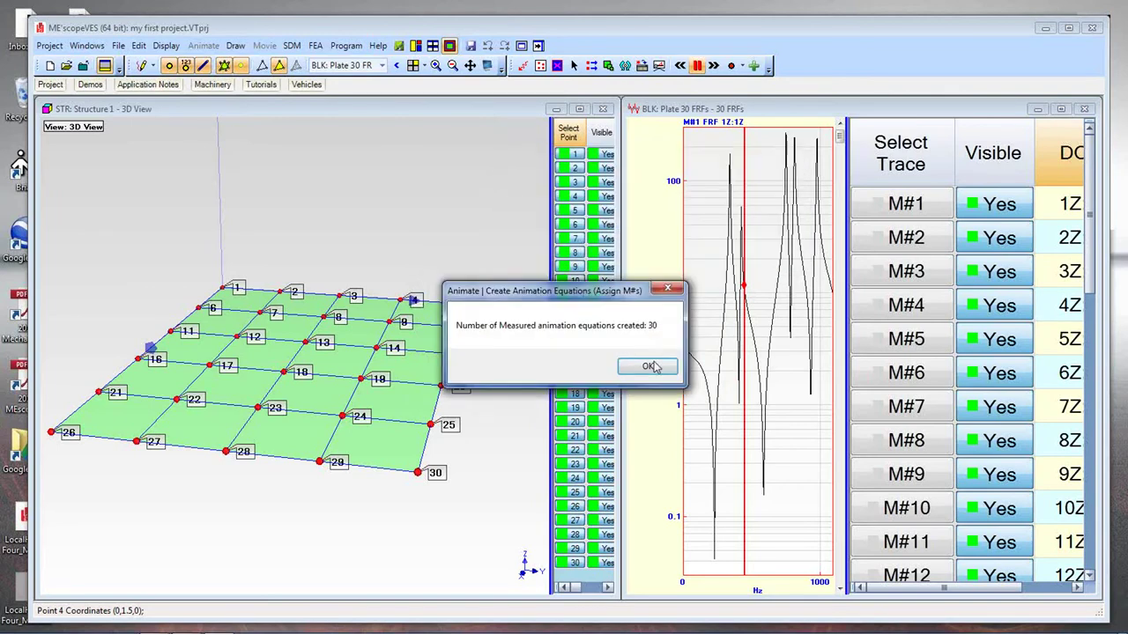
click(654, 366)
right_click(424, 218)
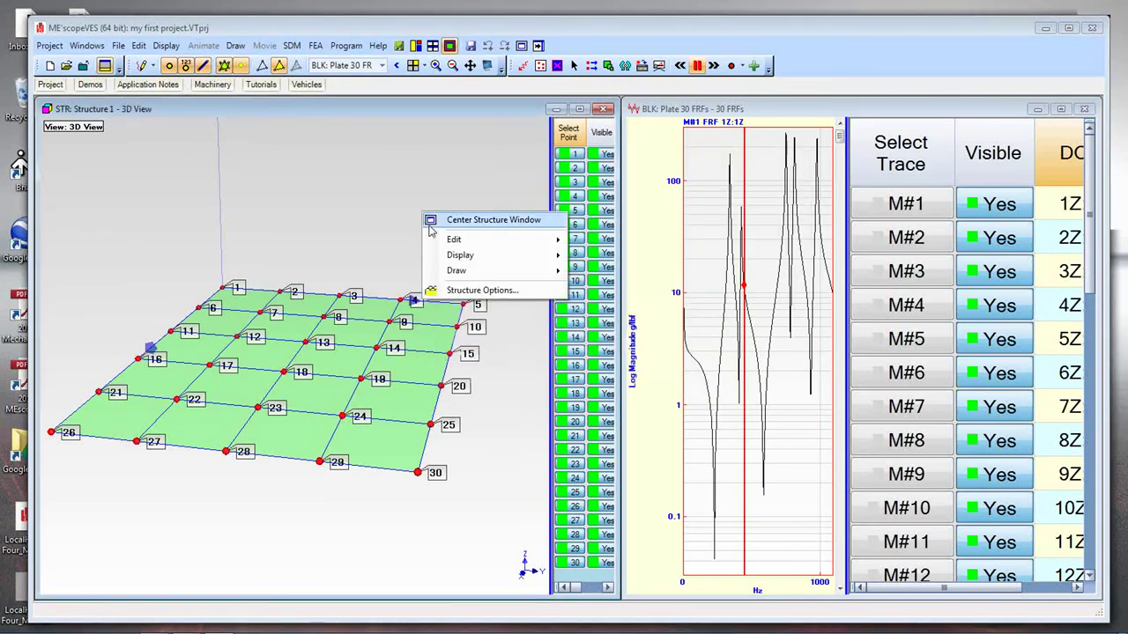
Start animating the plate's shapes and show its deflection at 564 Hz.
mouse_move(436, 271)
click(661, 289)
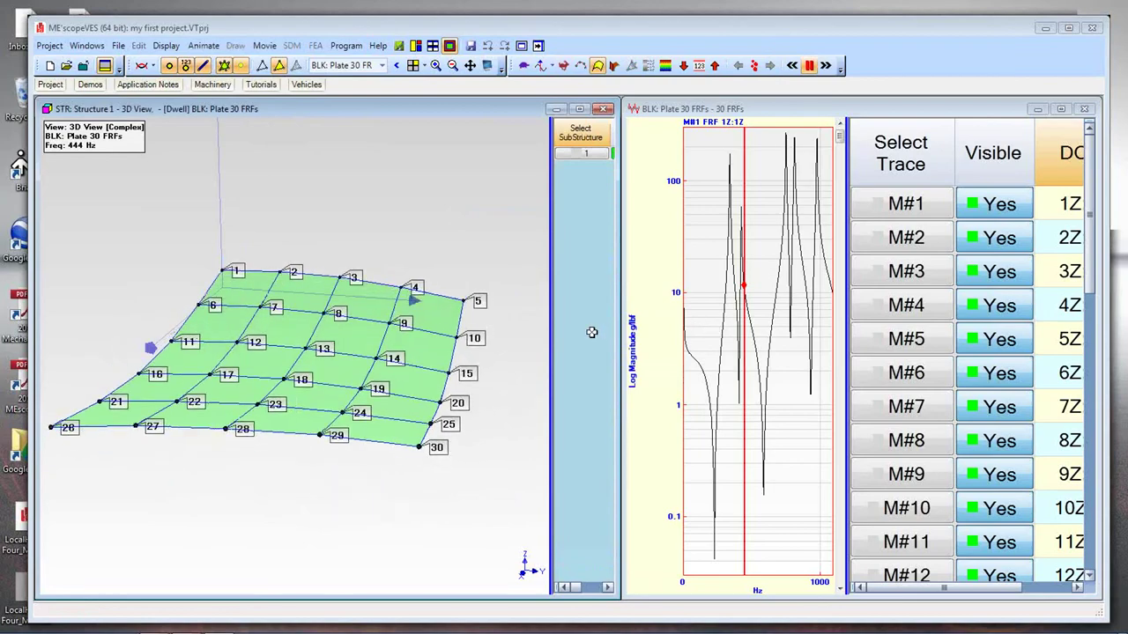
click(756, 274)
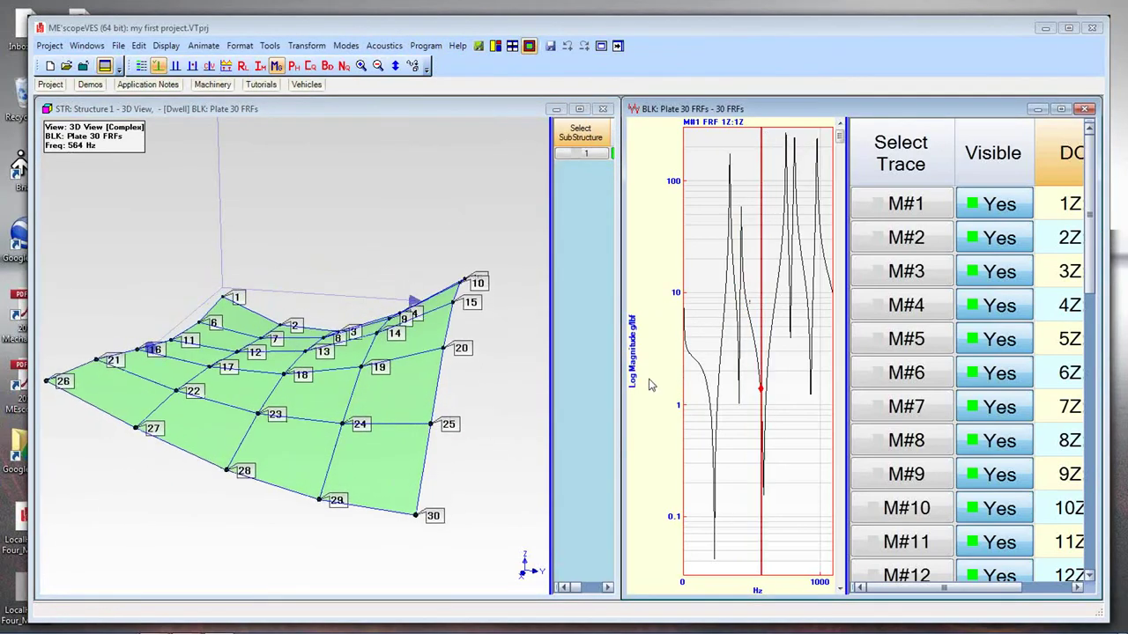
drag(551, 376, 556, 376)
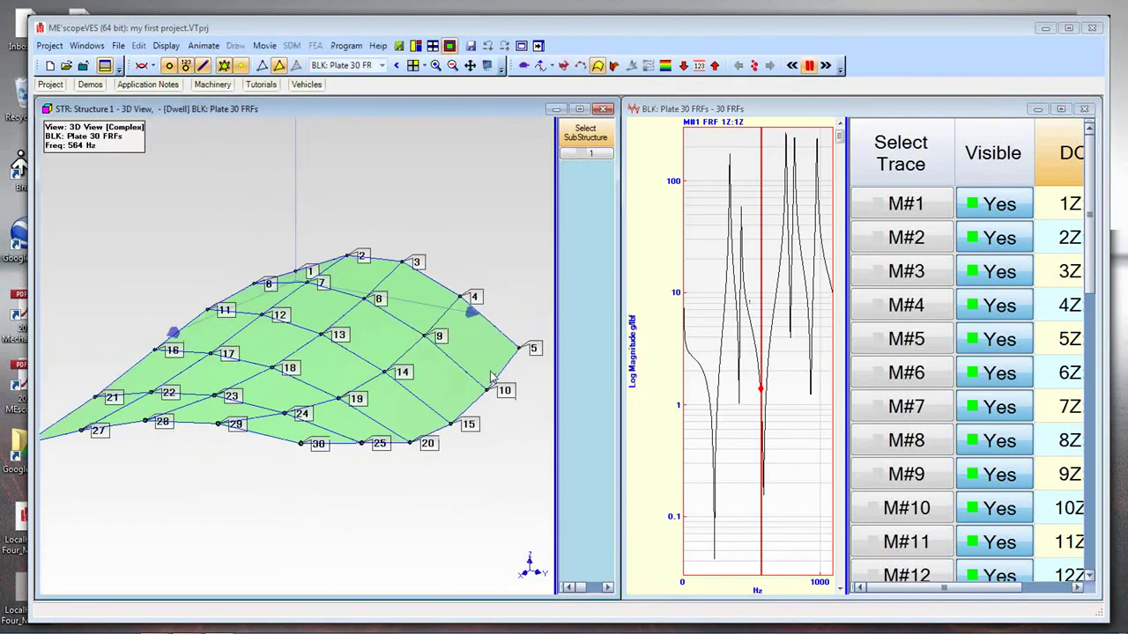
Move the frequency to about 20 Hz, rotate the plate flatter, then sweep to 336 Hz.
drag(709, 331, 686, 323)
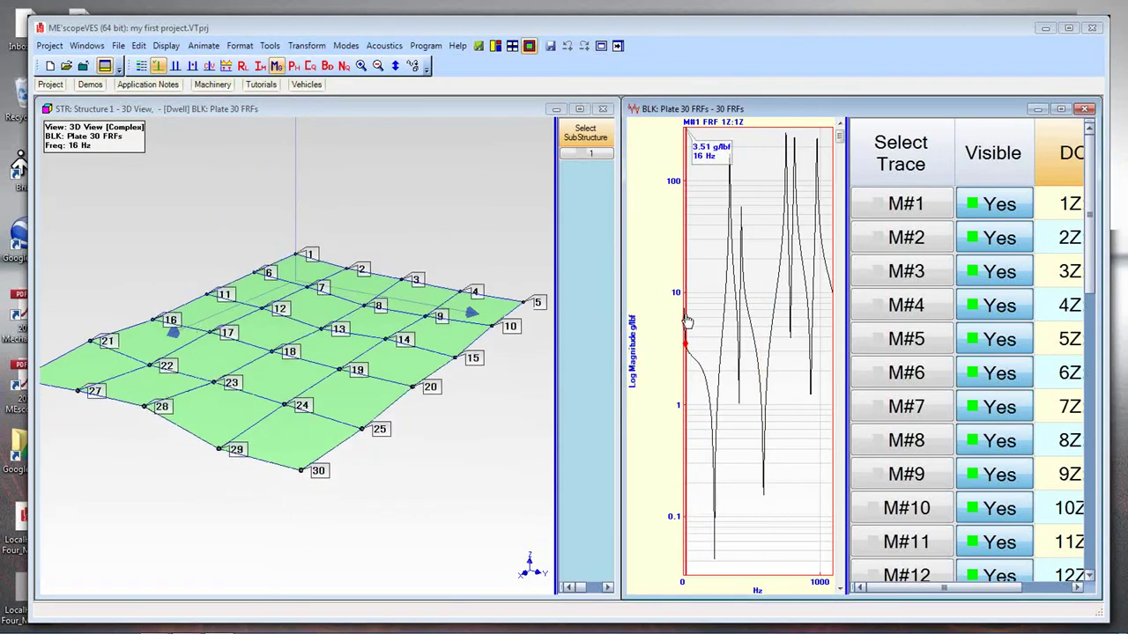
click(509, 385)
drag(509, 385, 548, 423)
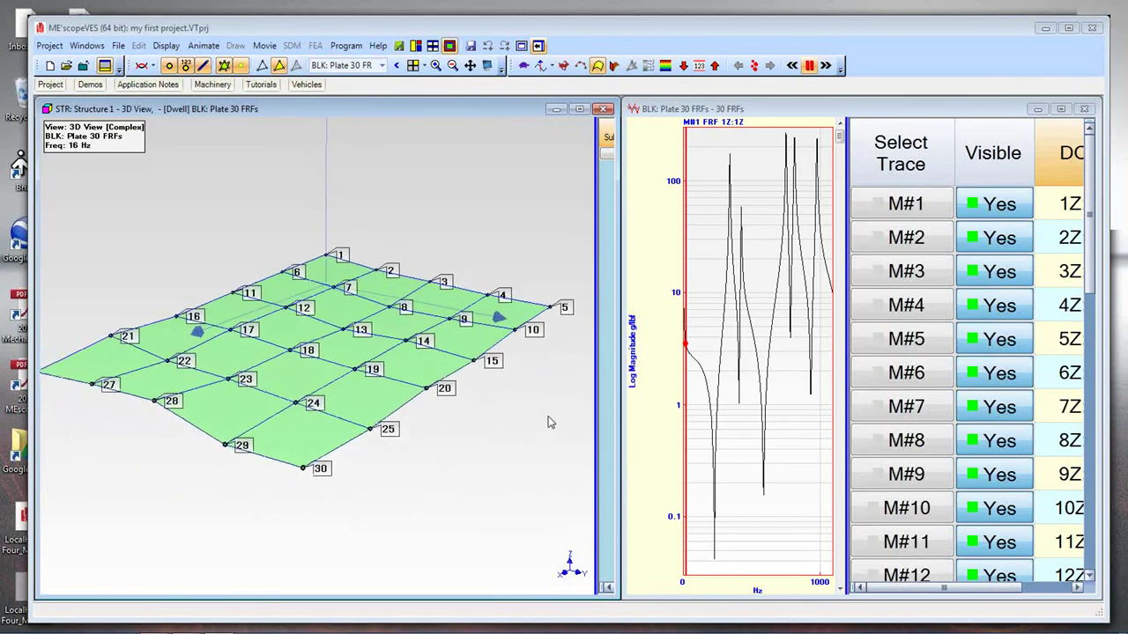
drag(690, 387, 730, 385)
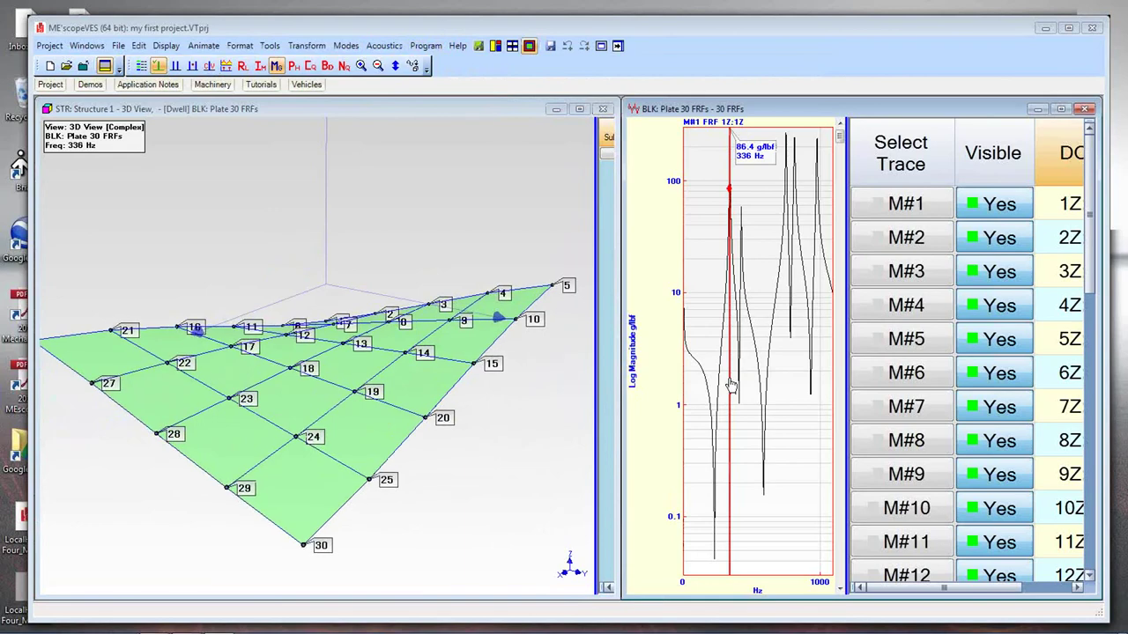
Sweep the dwell frequency through 400, 592 and 748 Hz, then back via 408 Hz to 516 Hz.
click(488, 438)
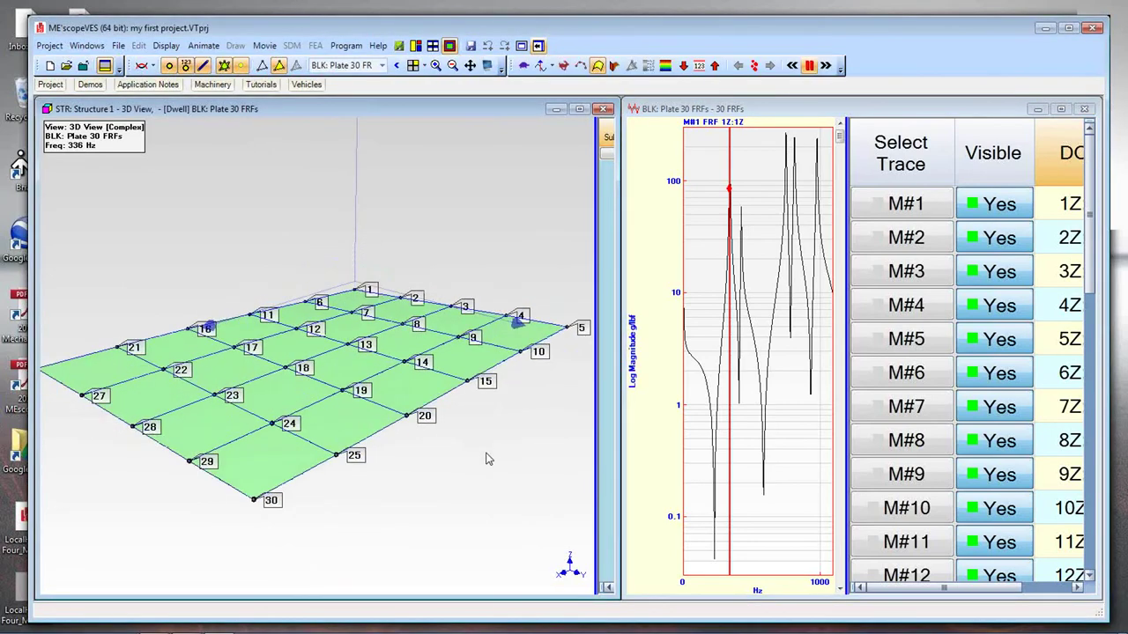
drag(724, 379, 742, 381)
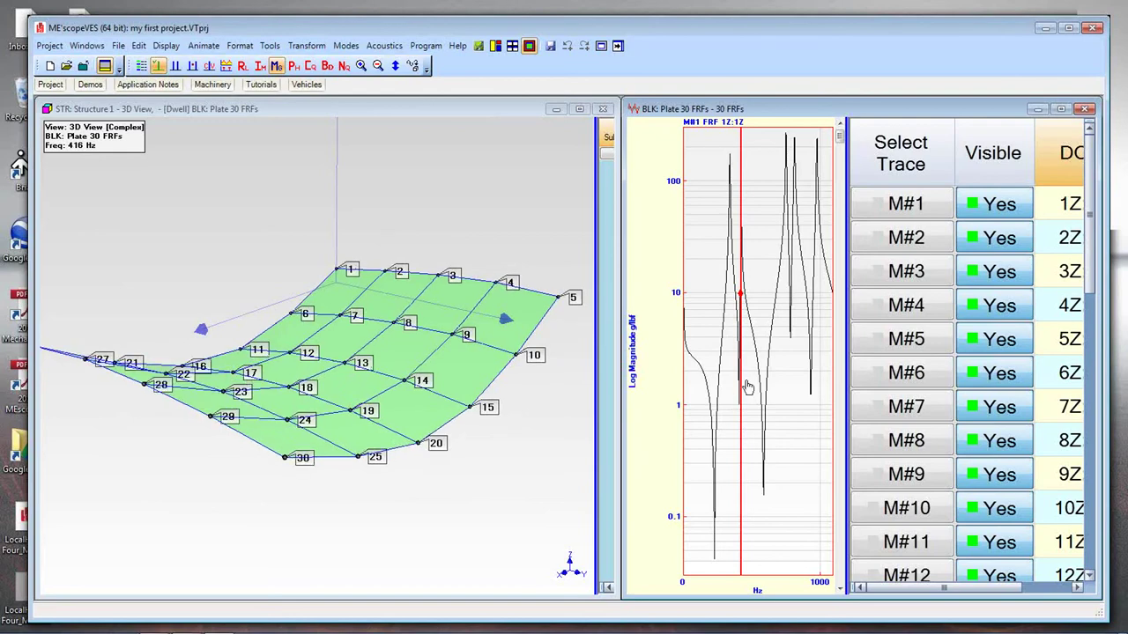
drag(746, 388, 785, 396)
click(459, 508)
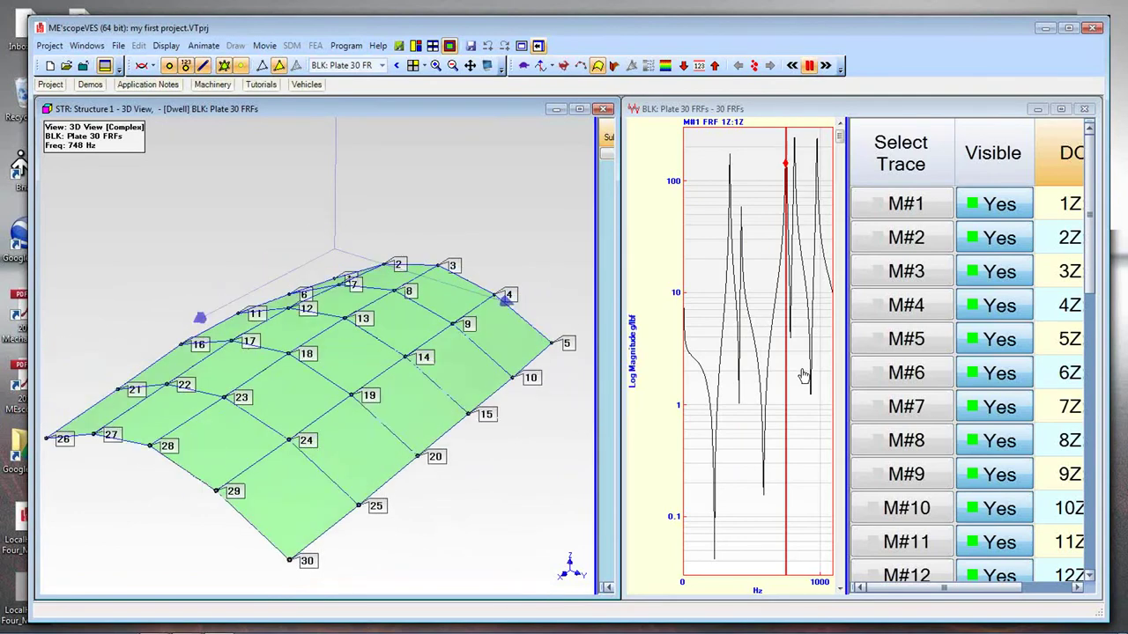
drag(787, 378, 738, 392)
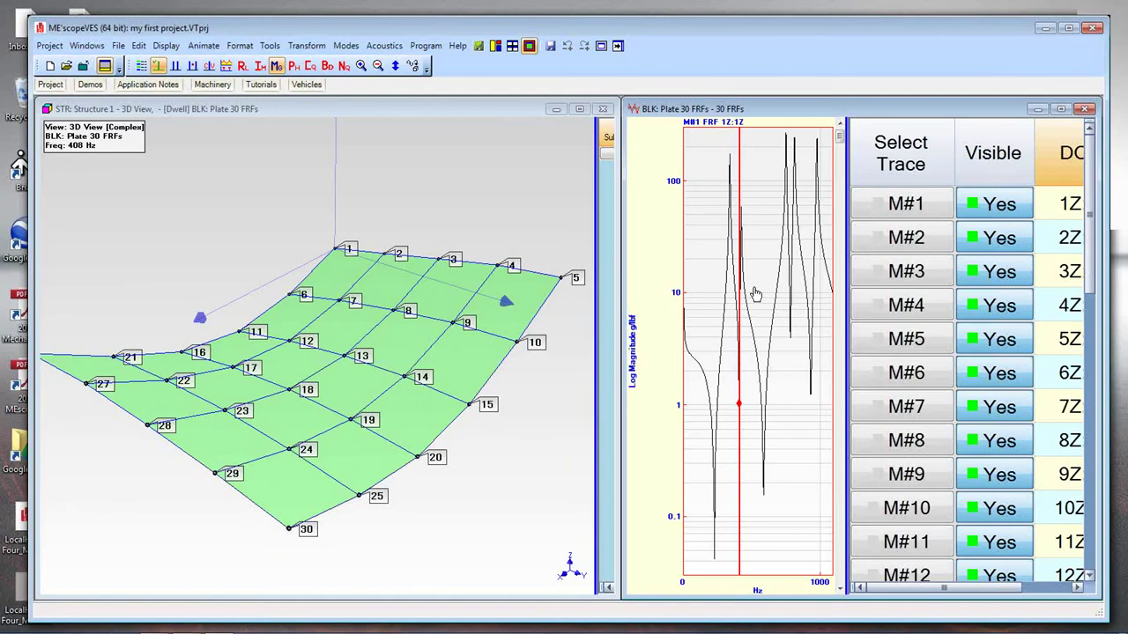
drag(755, 294, 761, 294)
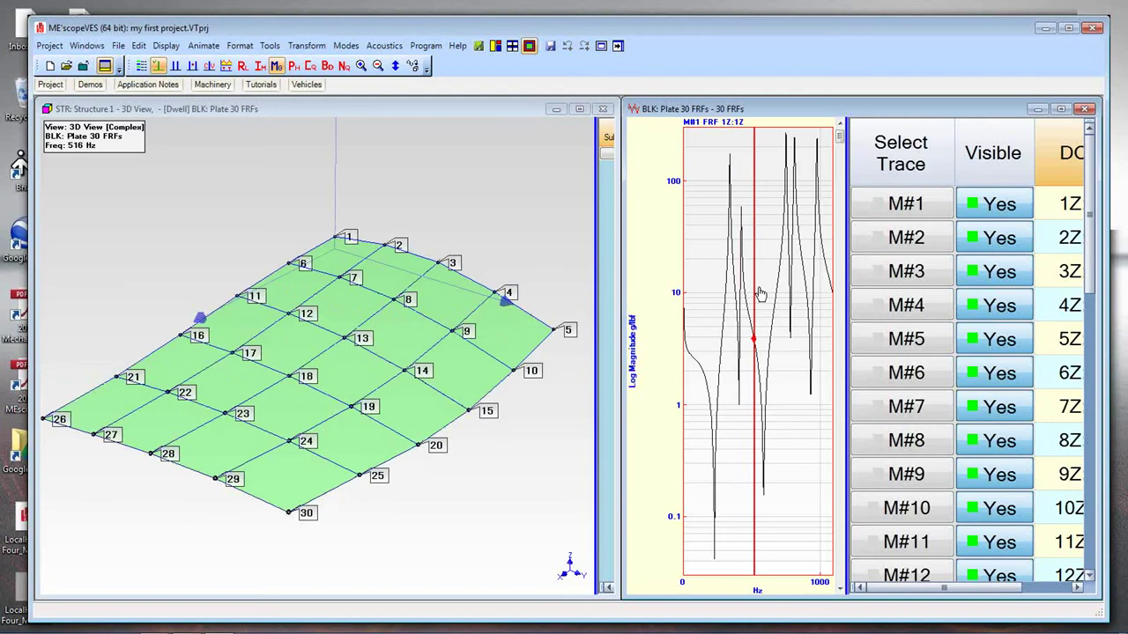
Zoom the FRF toward 300 Hz, hide the trace table, and set the dwell frequency to 424 Hz.
scroll(740, 296, up, 2)
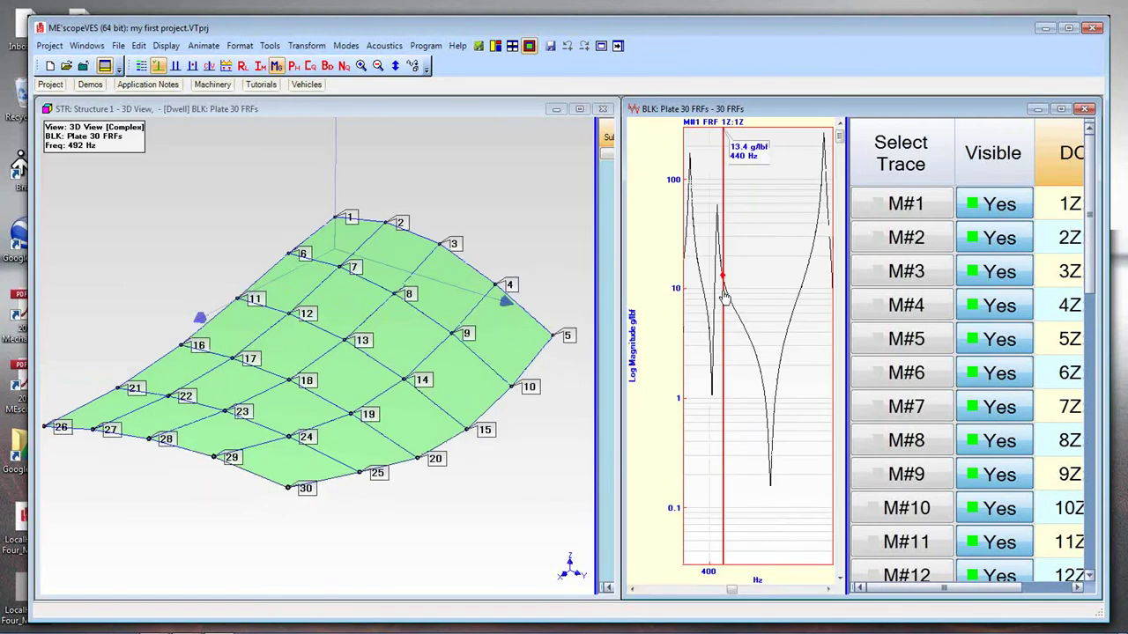
drag(731, 590, 698, 591)
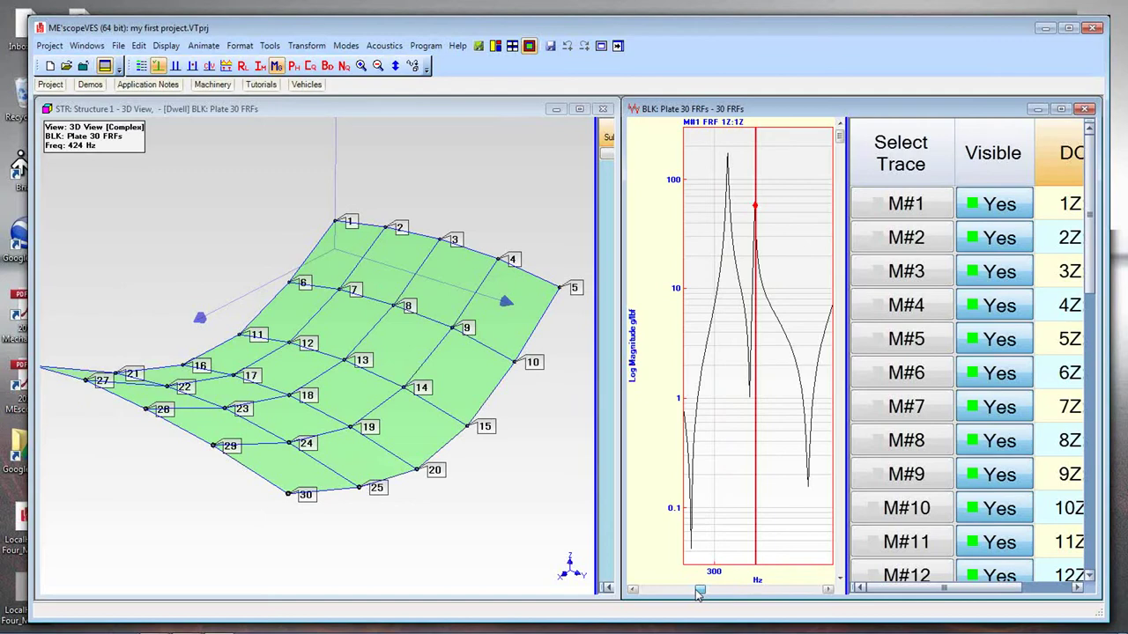
drag(843, 399, 849, 399)
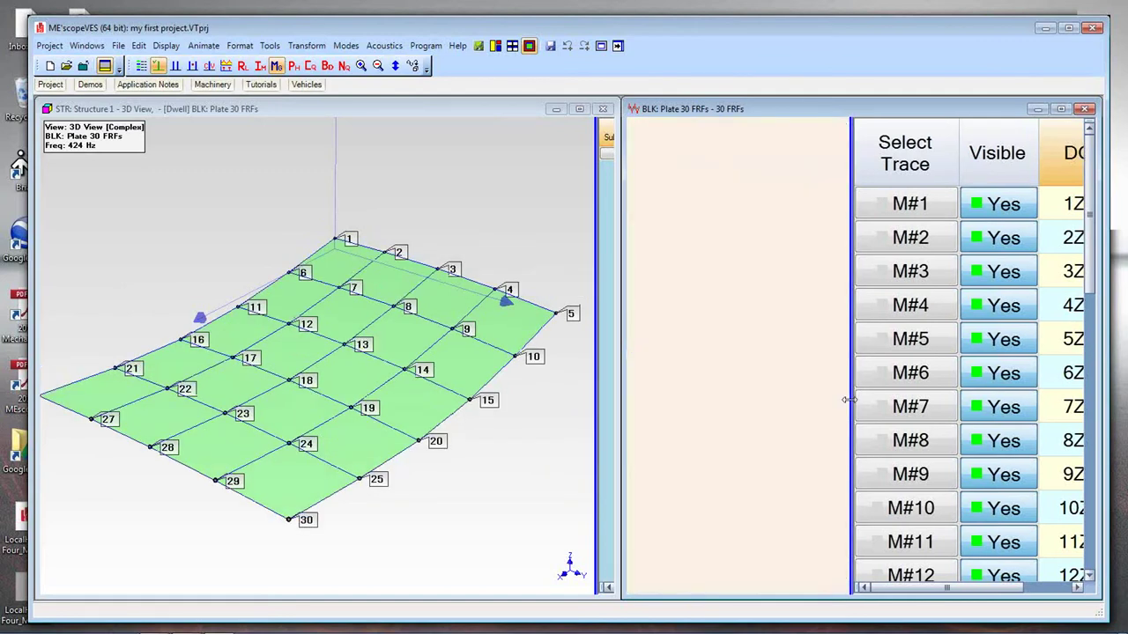
drag(848, 399, 1093, 399)
click(891, 386)
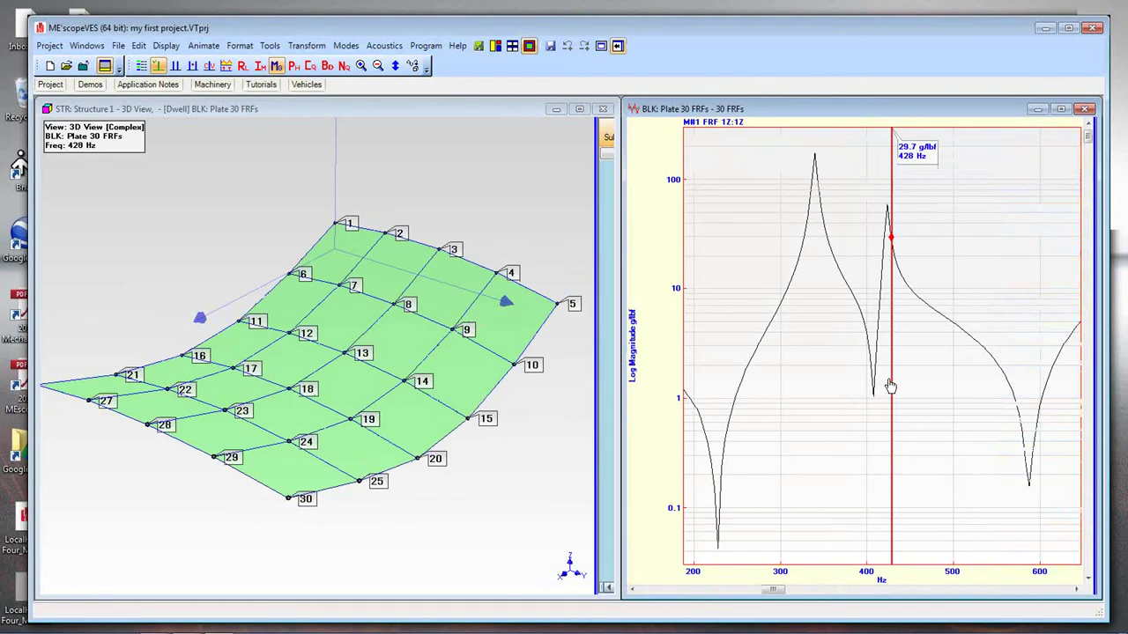
drag(890, 386, 887, 386)
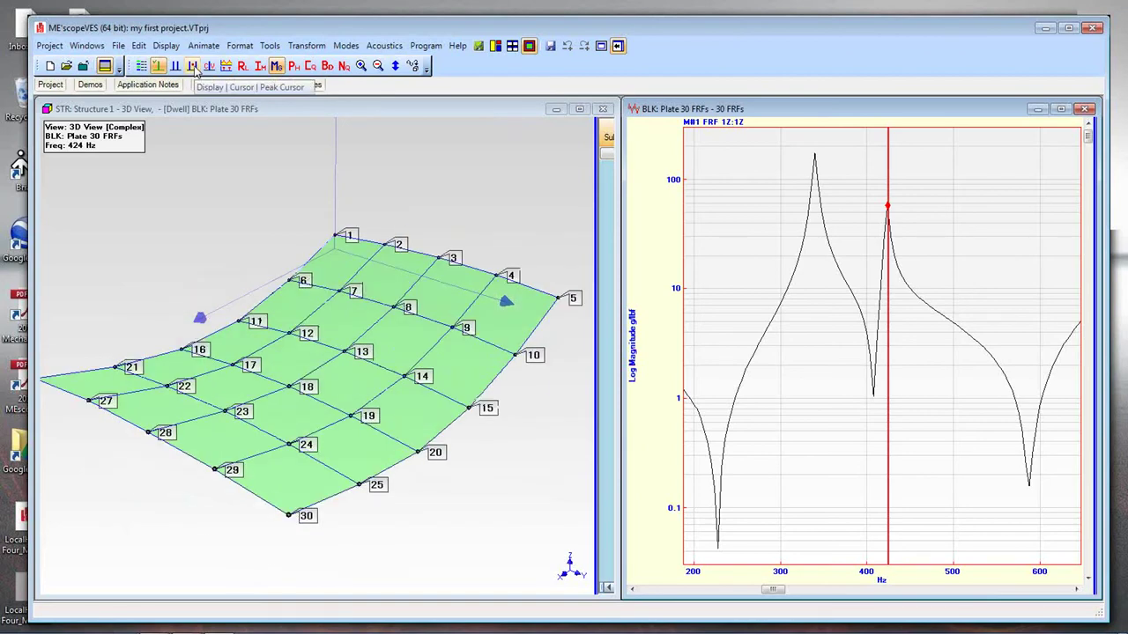
Switch the FRF plot to a band cursor and place the band on the 424 Hz peak.
right_click(752, 256)
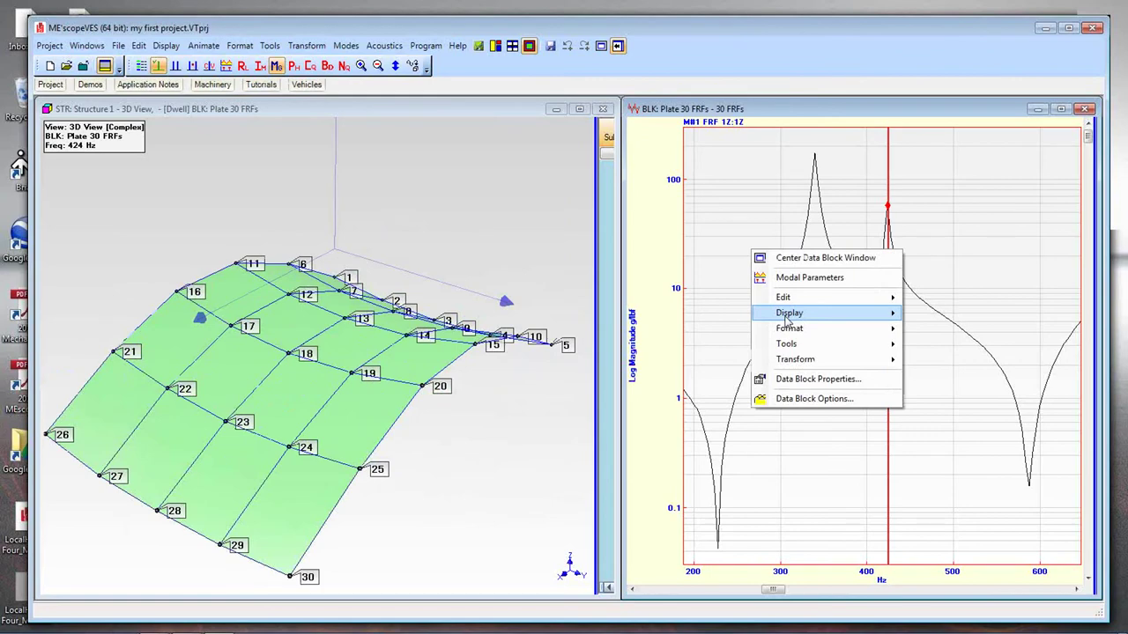
mouse_move(788, 317)
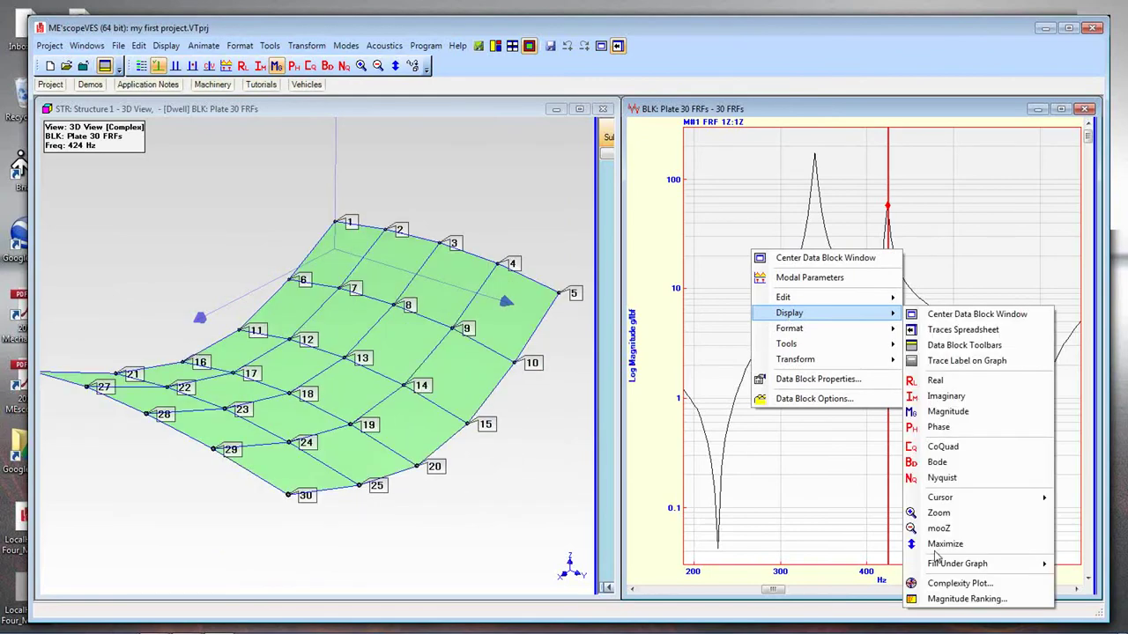
mouse_move(945, 502)
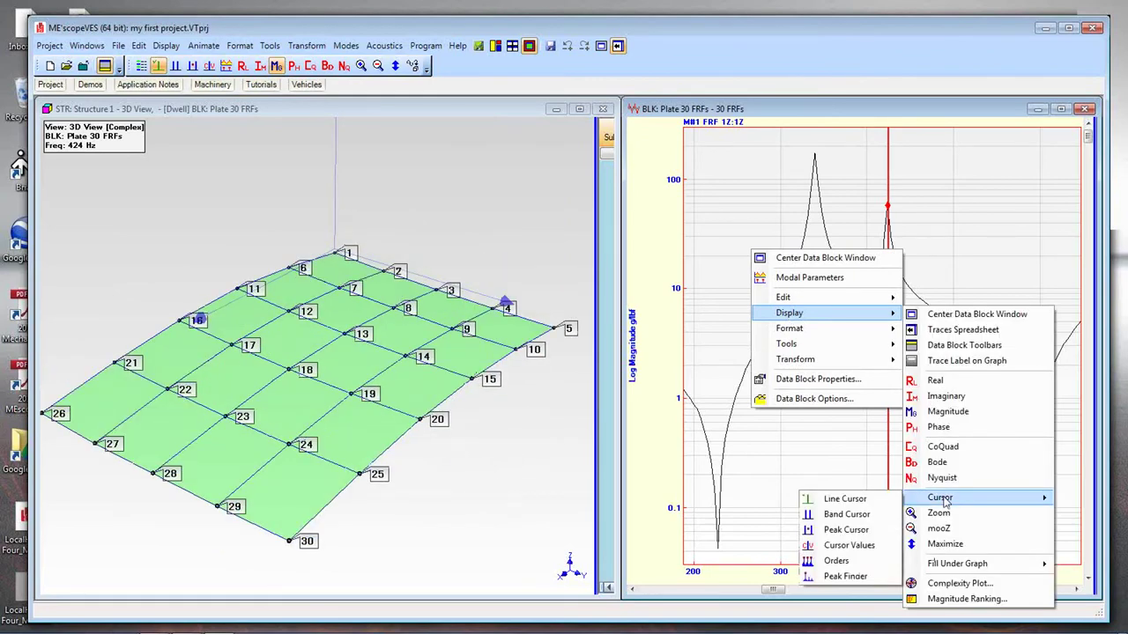
click(846, 514)
drag(982, 291, 800, 291)
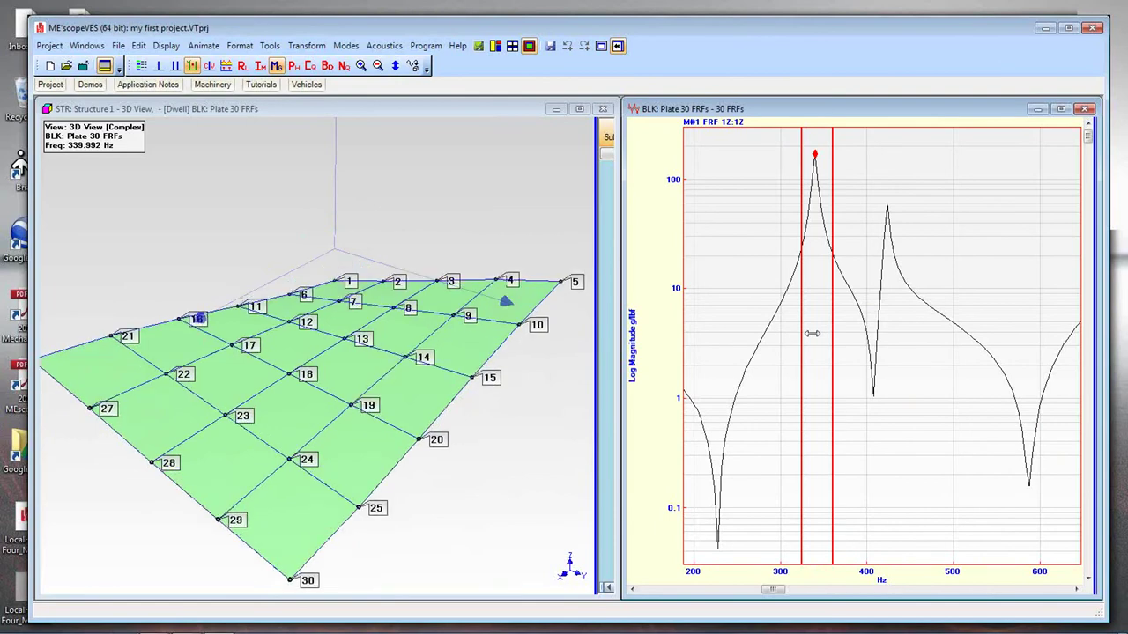
drag(811, 333, 879, 333)
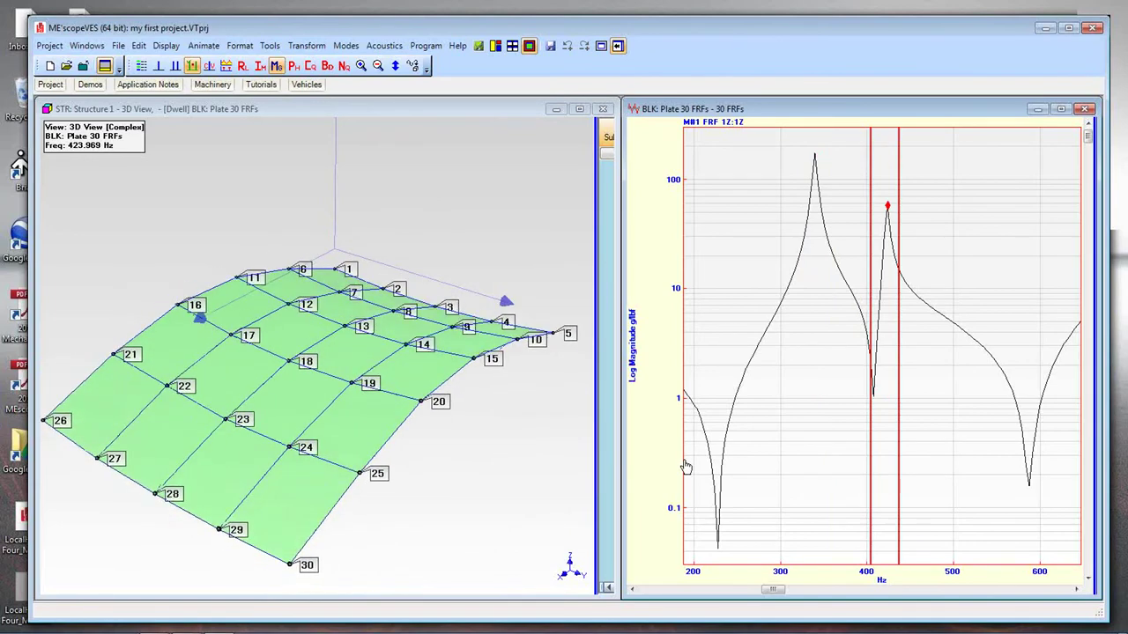
Display the FRFs' imaginary part, scroll to trace 14Z:1Z, and return the band to 424 Hz.
right_click(747, 311)
mouse_move(787, 377)
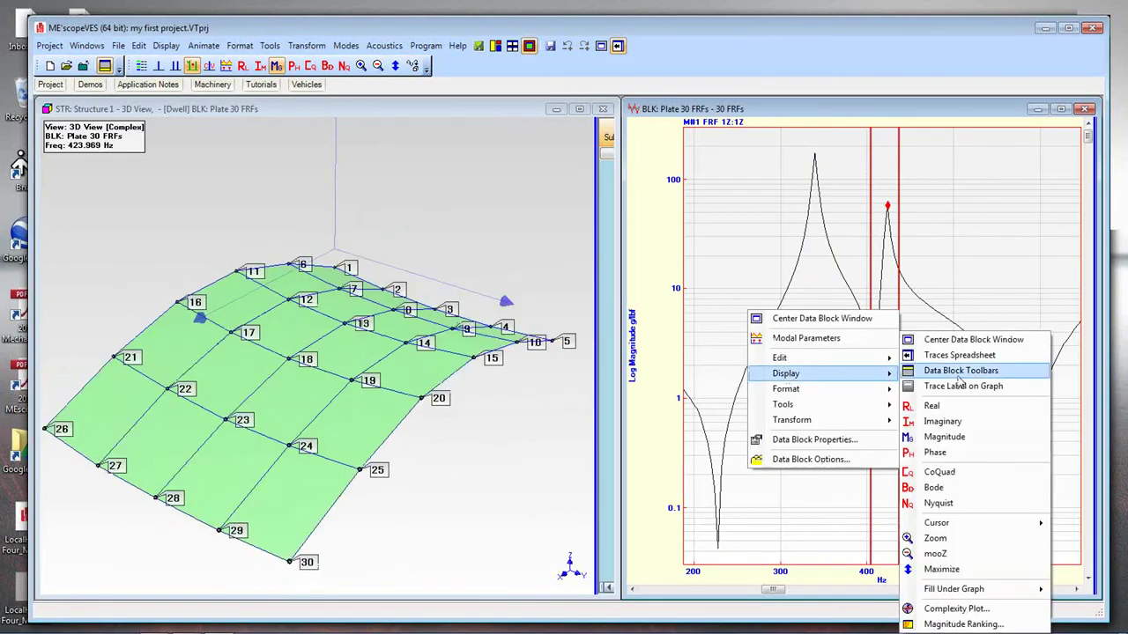
click(947, 423)
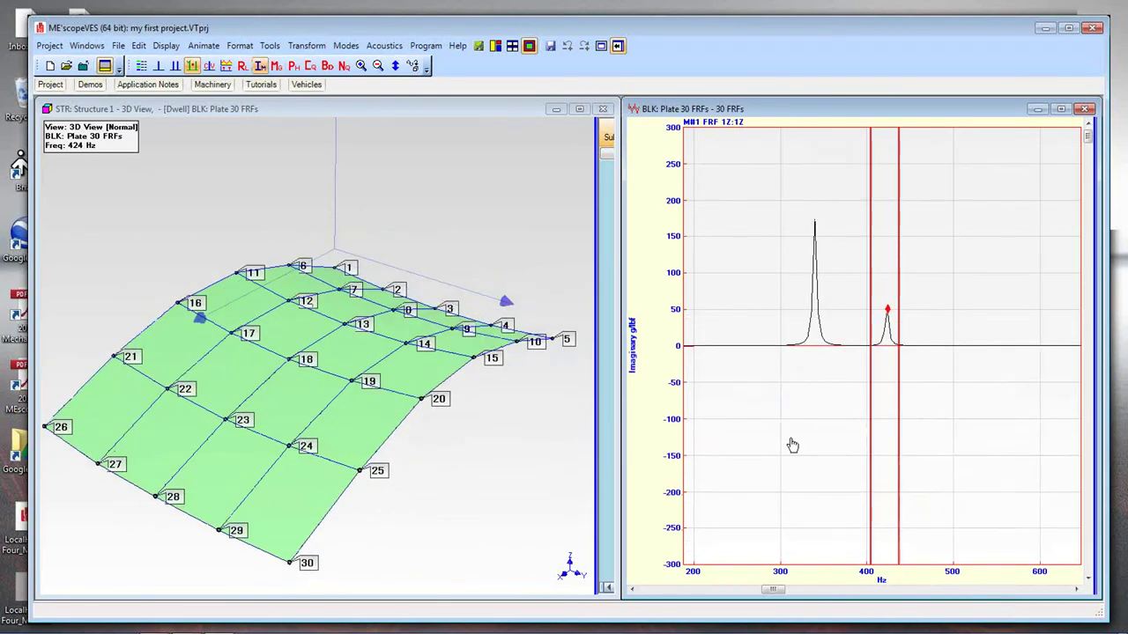
drag(885, 258, 815, 263)
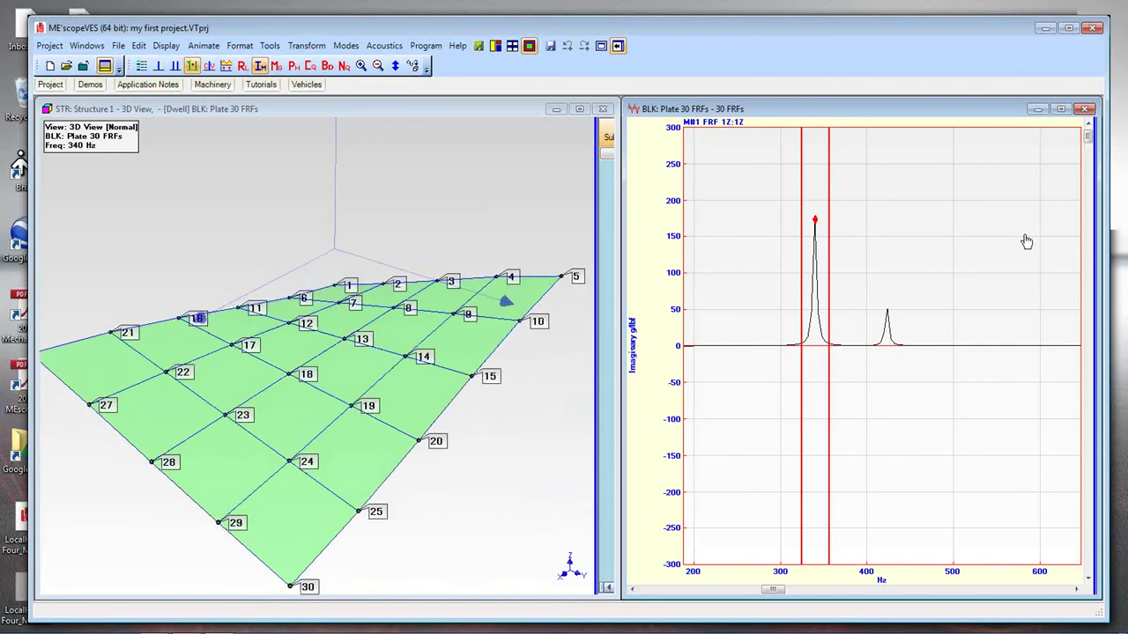
mouse_move(1090, 147)
mouse_down()
mouse_move(1087, 321)
mouse_move(1073, 383)
mouse_move(1085, 483)
mouse_move(1091, 329)
mouse_up()
drag(814, 296, 883, 308)
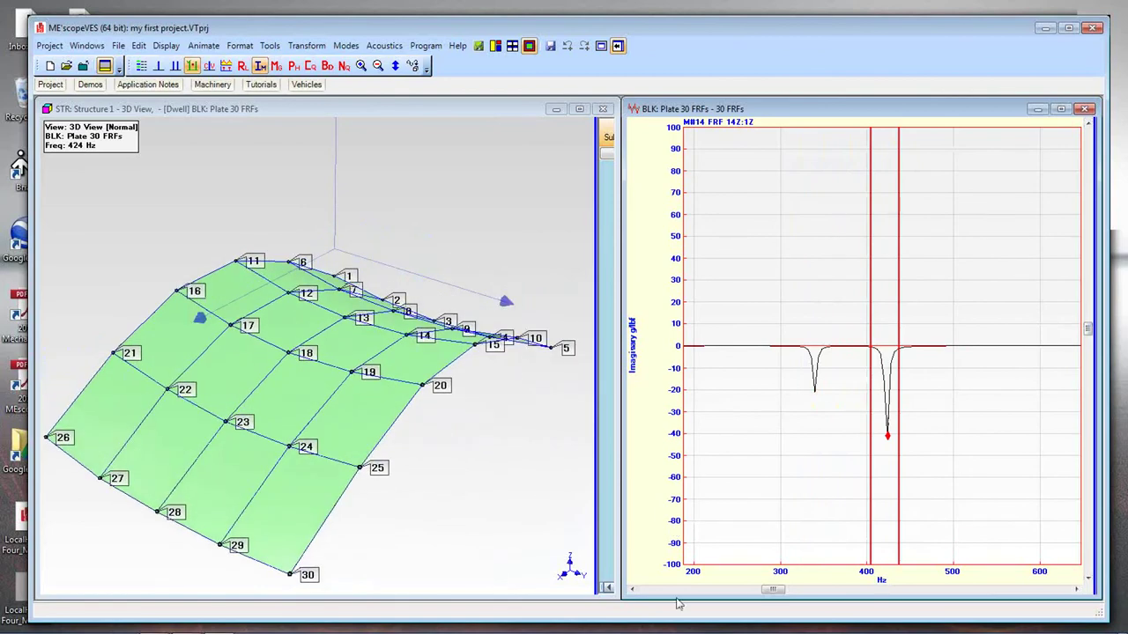
Scroll the FRF to 600–1000 Hz and move the band across the 752, 812 and 980 Hz peaks, ending on 812 Hz.
drag(773, 590, 932, 590)
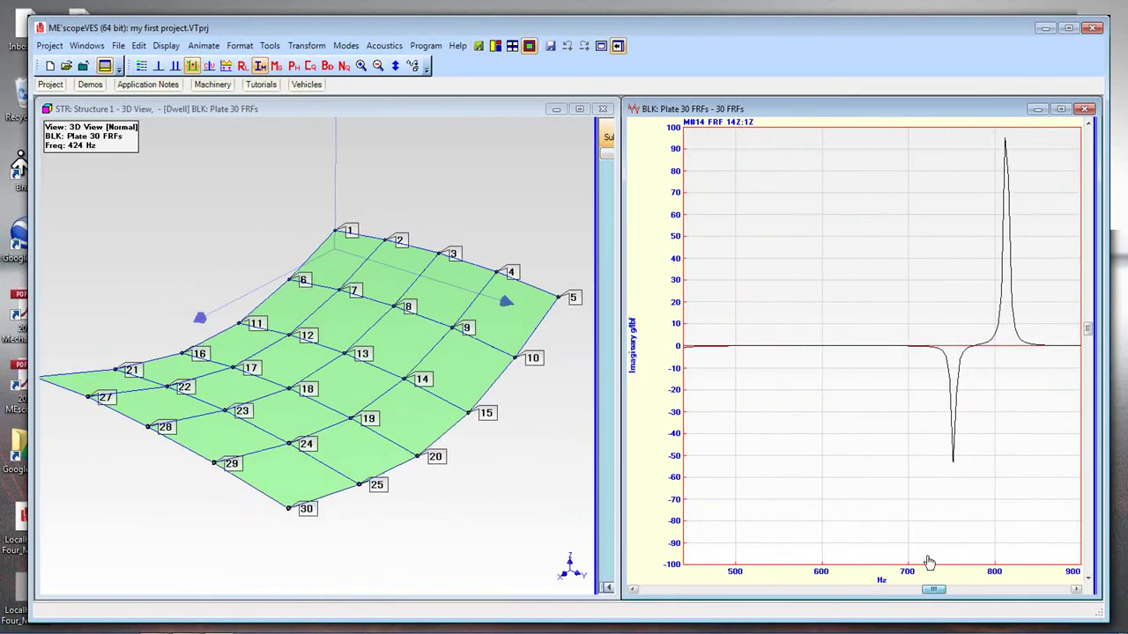
click(954, 482)
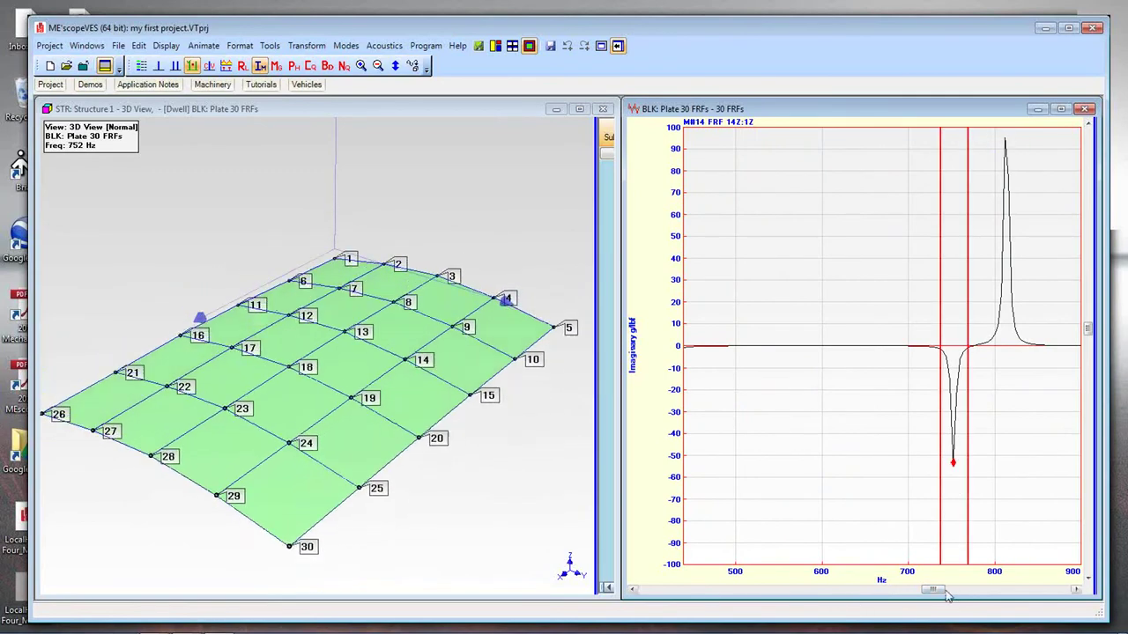
drag(939, 591, 1028, 606)
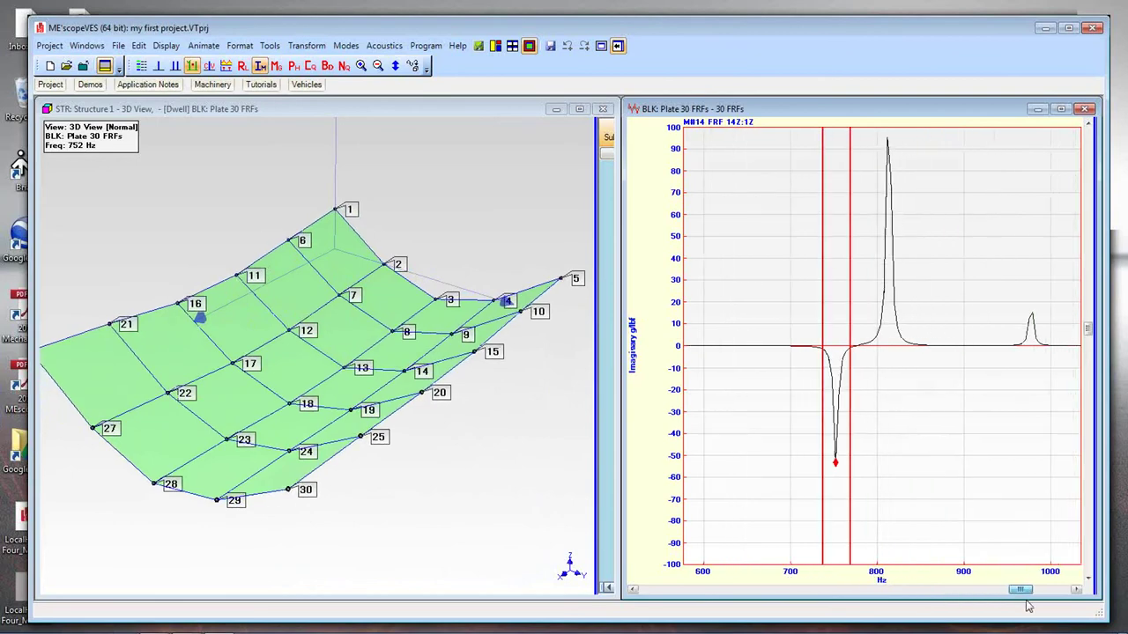
drag(836, 252, 887, 256)
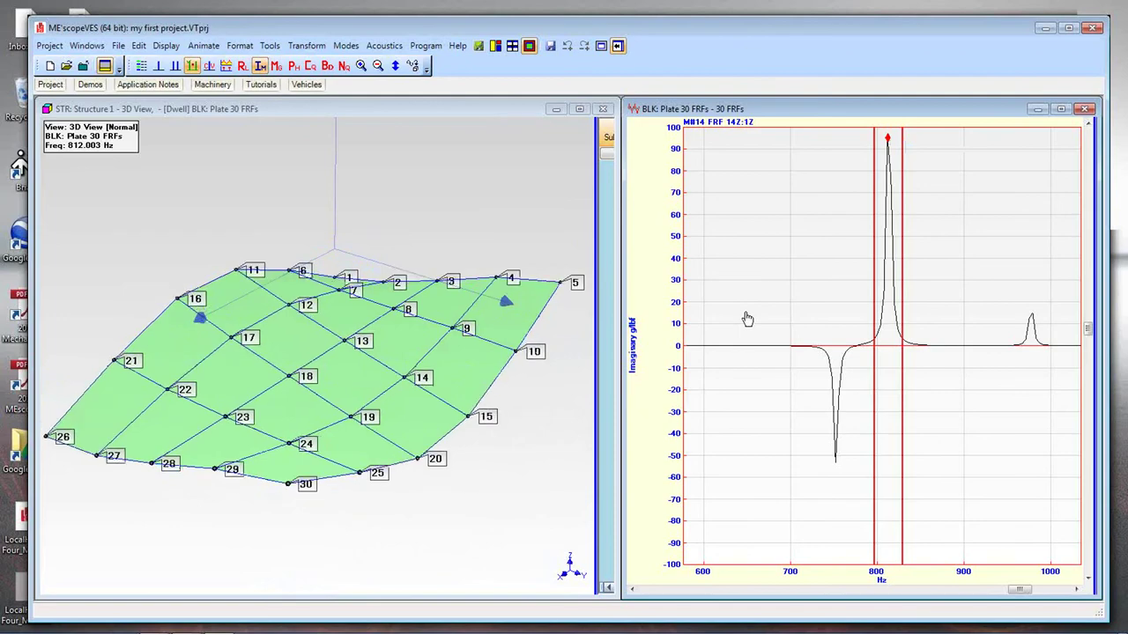
mouse_move(888, 284)
key(Right)
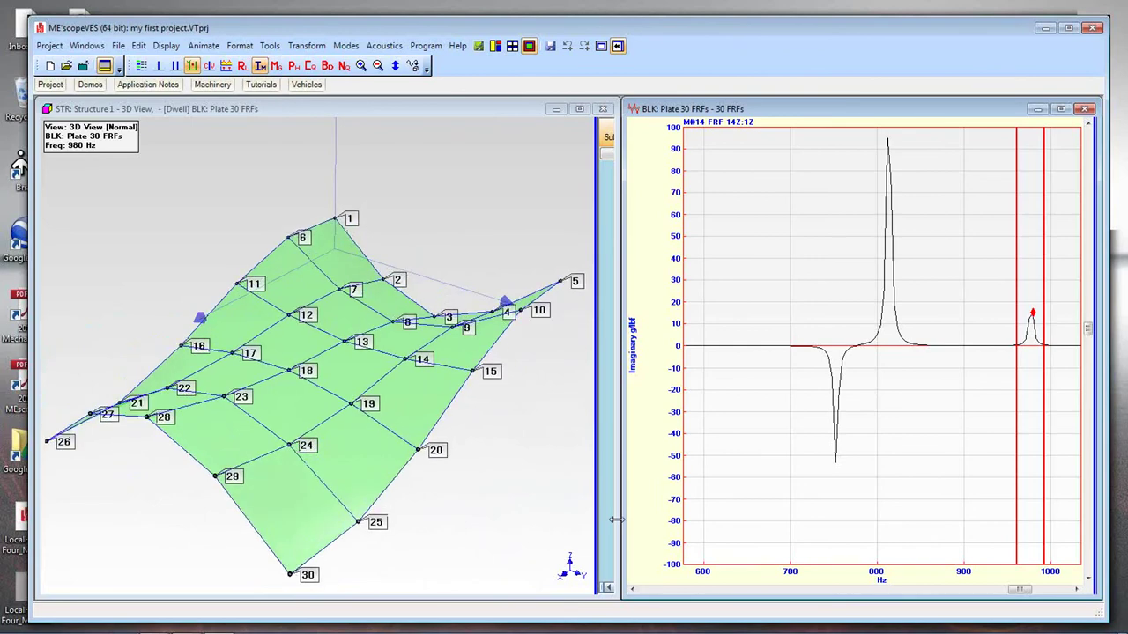
drag(1031, 317, 888, 318)
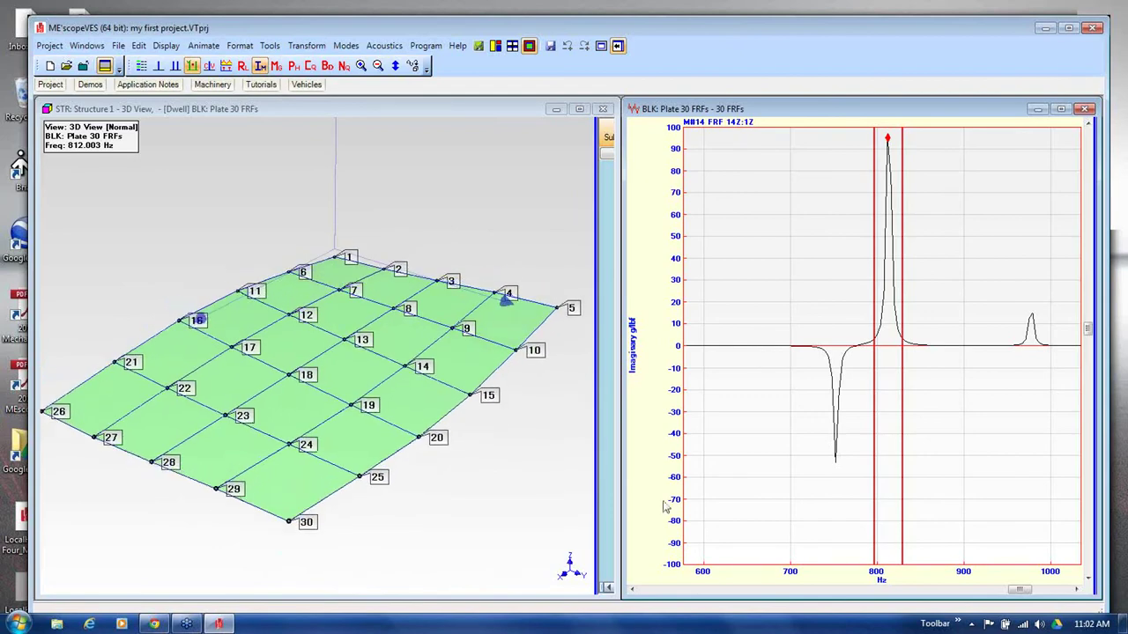
Enlarge the FRF data window, then restore the side-by-side structure and FRF layout.
right_click(810, 215)
click(846, 216)
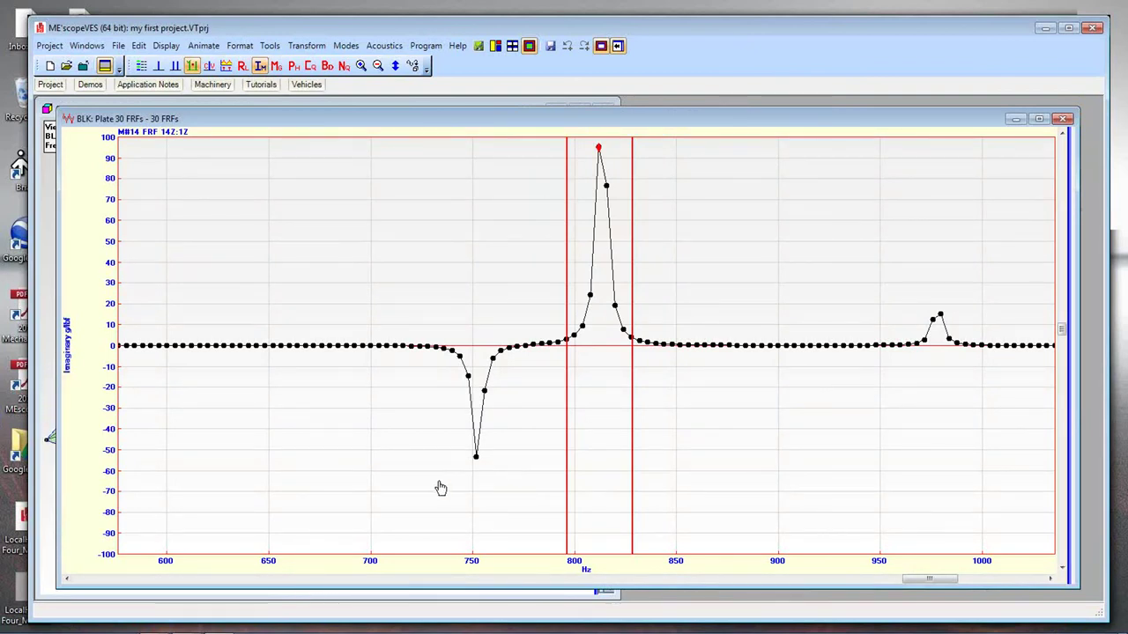
right_click(440, 185)
click(494, 190)
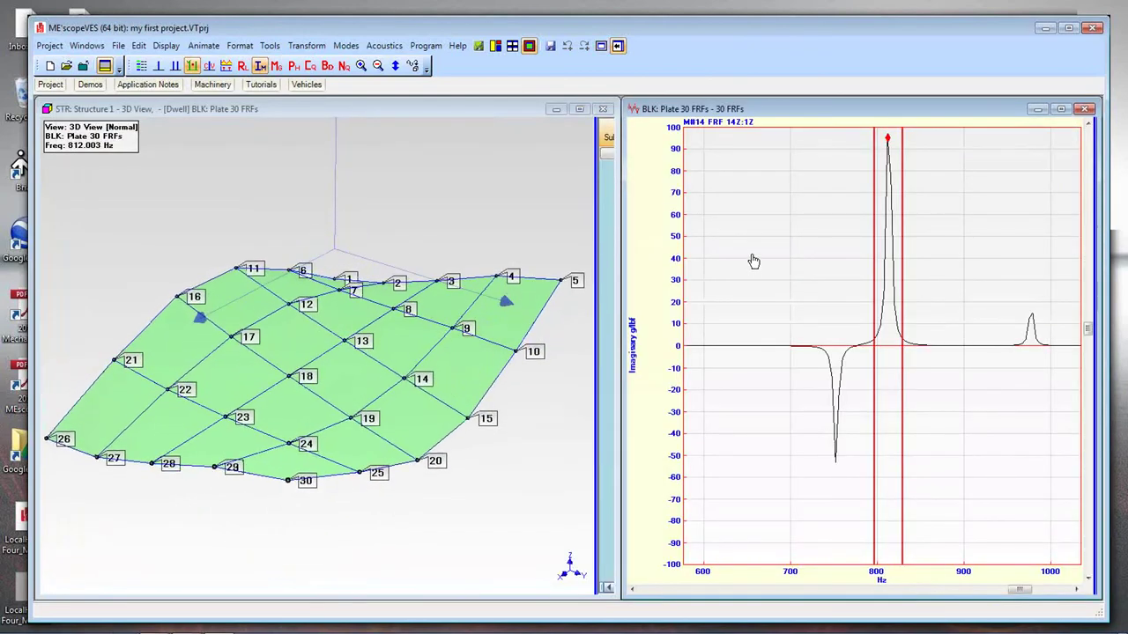
Overlay all 30 FRF traces in a single plot.
right_click(752, 259)
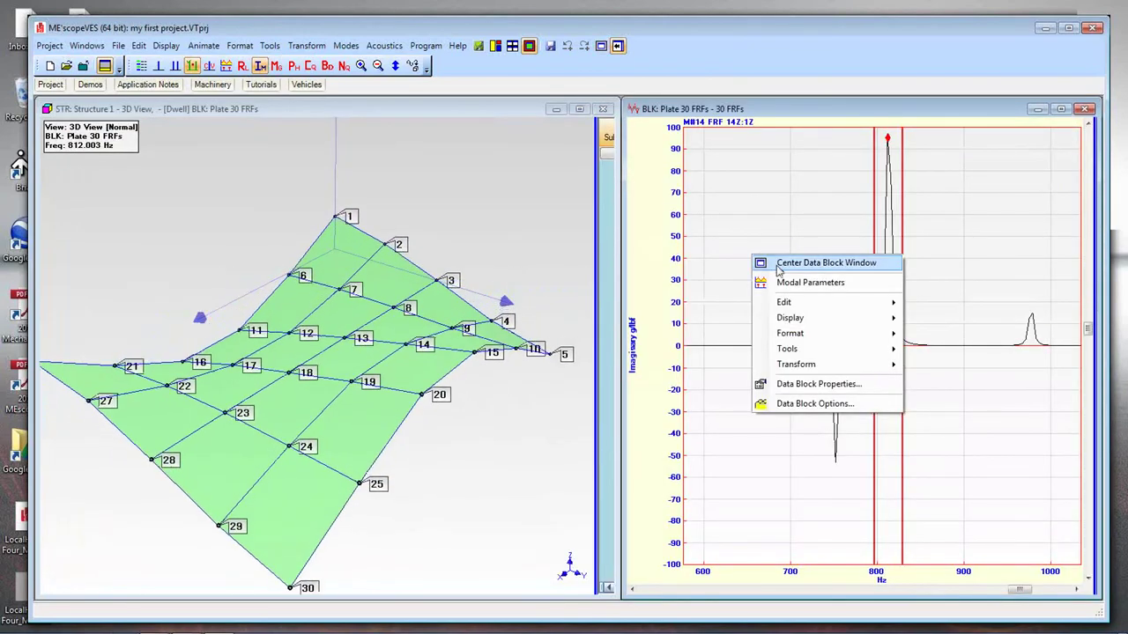
mouse_move(785, 339)
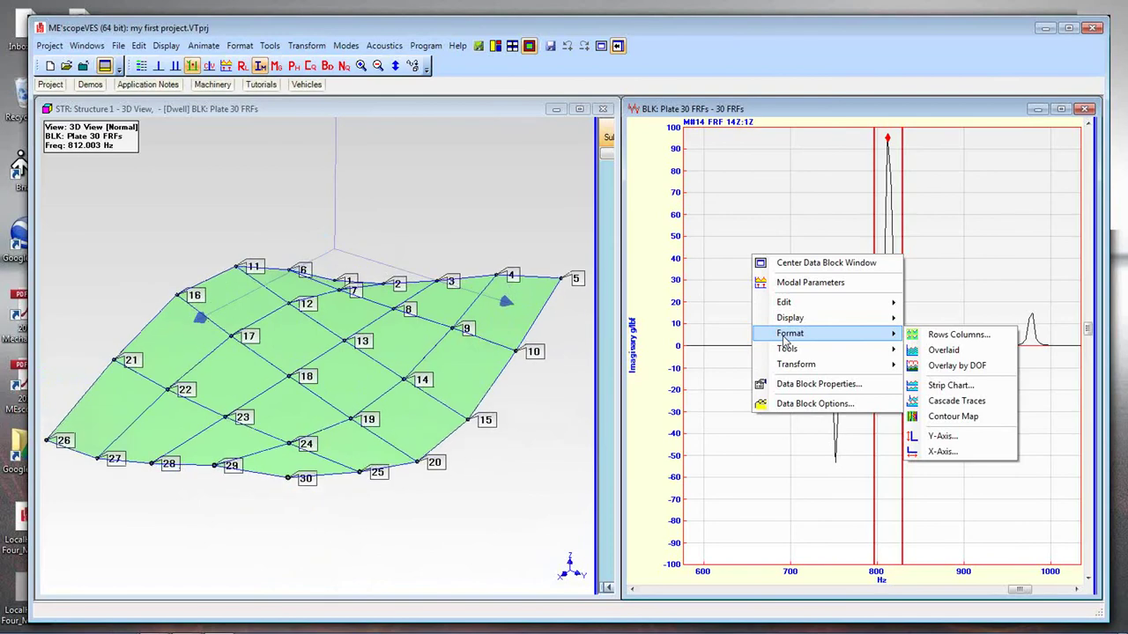
click(952, 351)
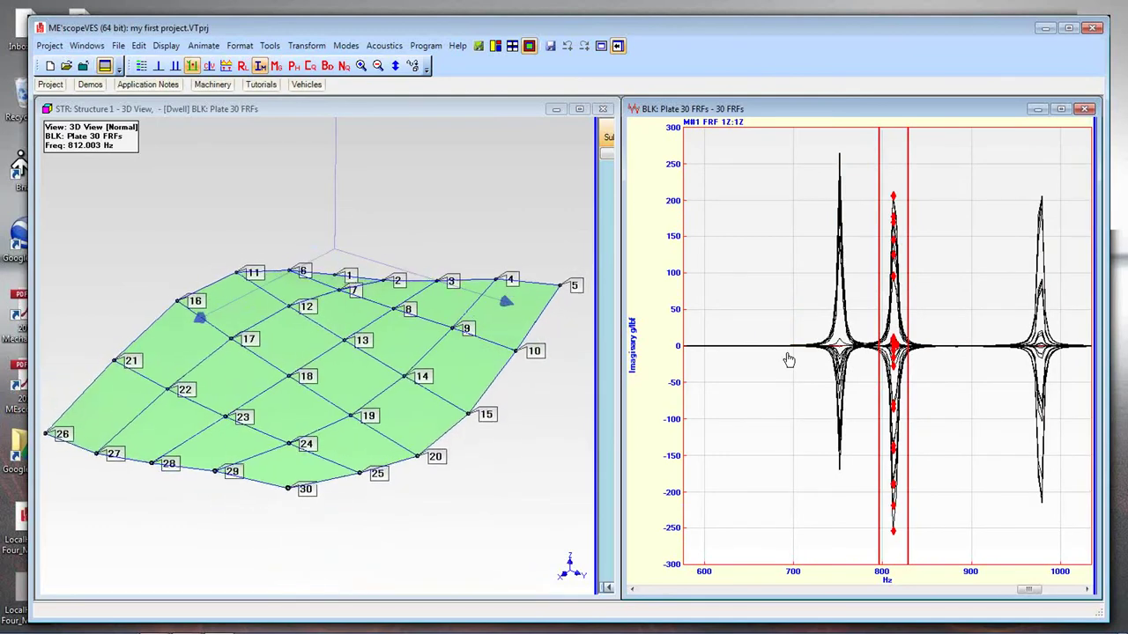
Move the band cursor onto the 752 Hz peak and scroll the axis back to 250–650 Hz.
click(899, 286)
drag(899, 286, 841, 286)
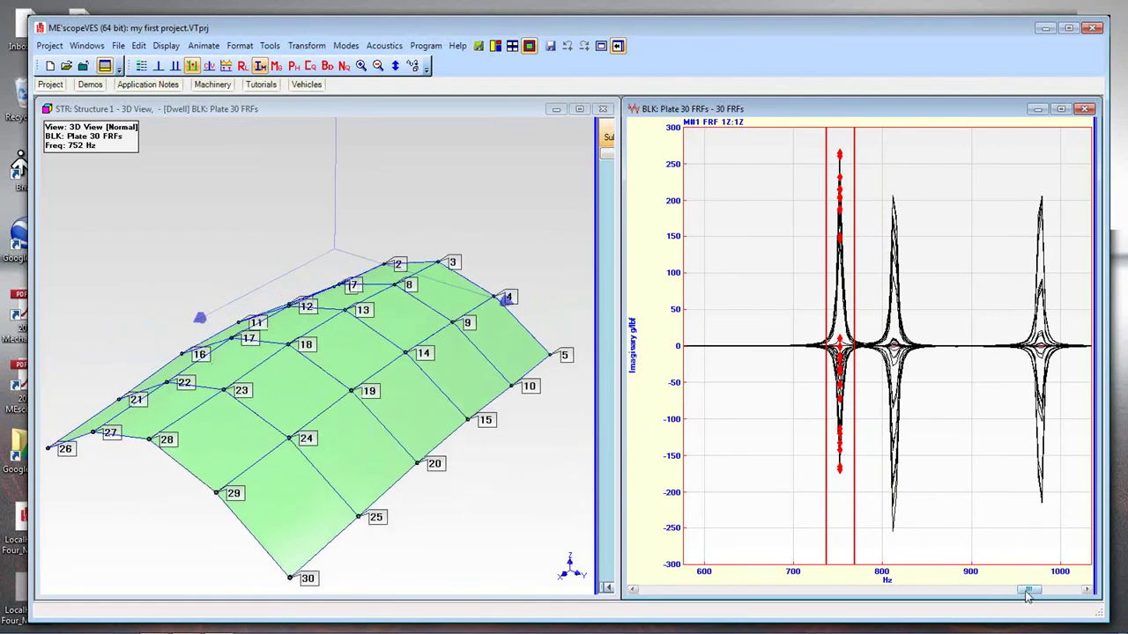
drag(1026, 592, 724, 586)
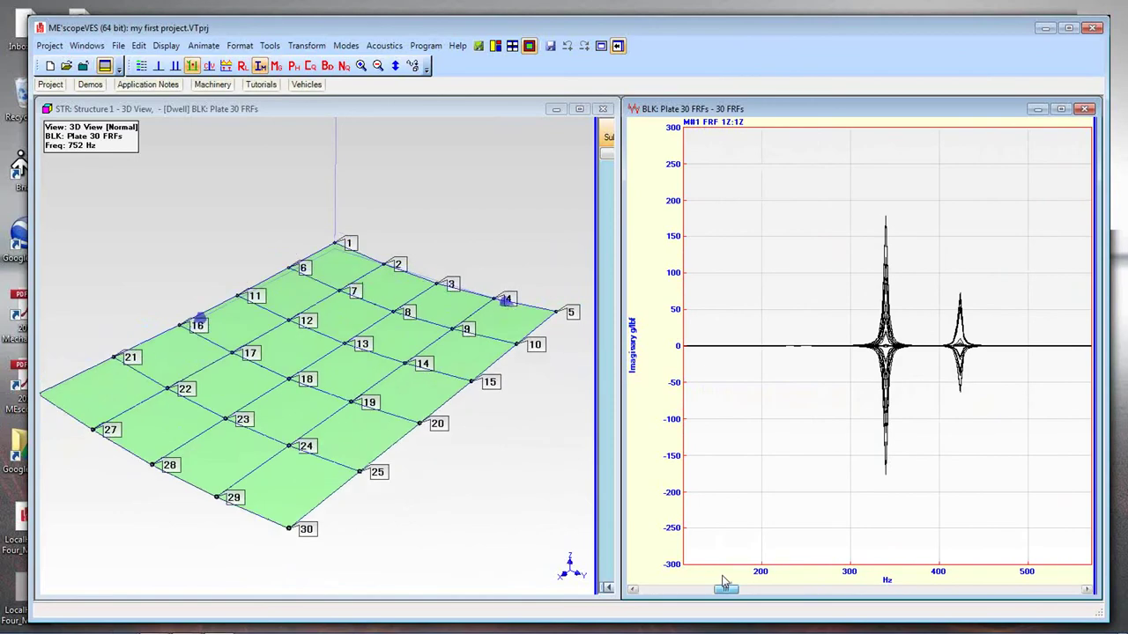
Shift the band cursor from the 340 Hz peak to the 424 Hz peak.
click(894, 402)
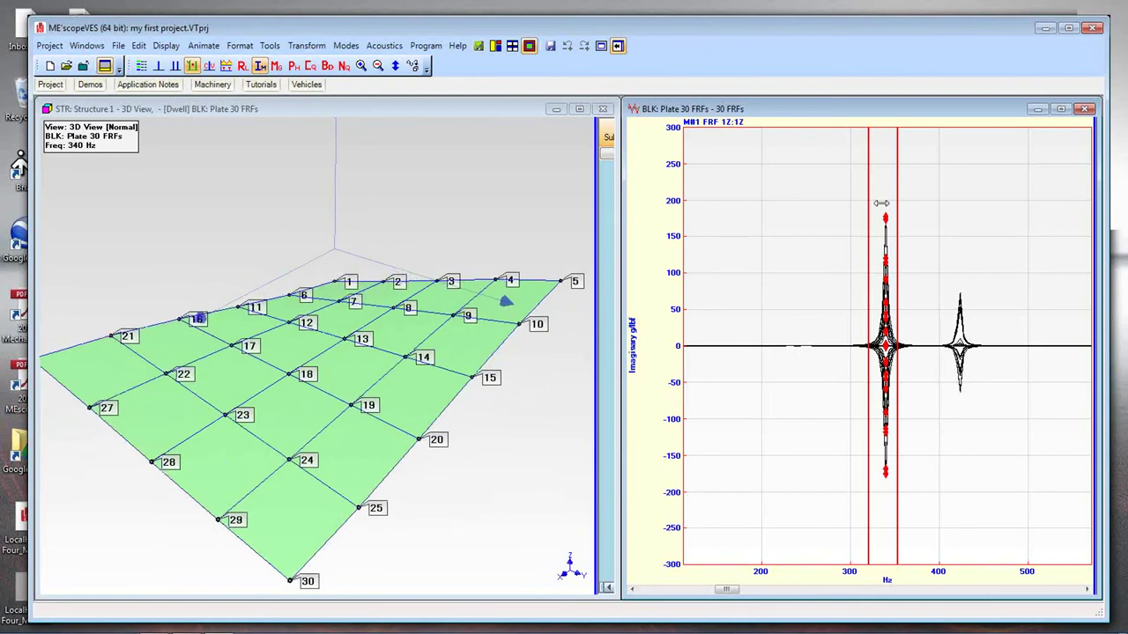
drag(881, 203, 957, 204)
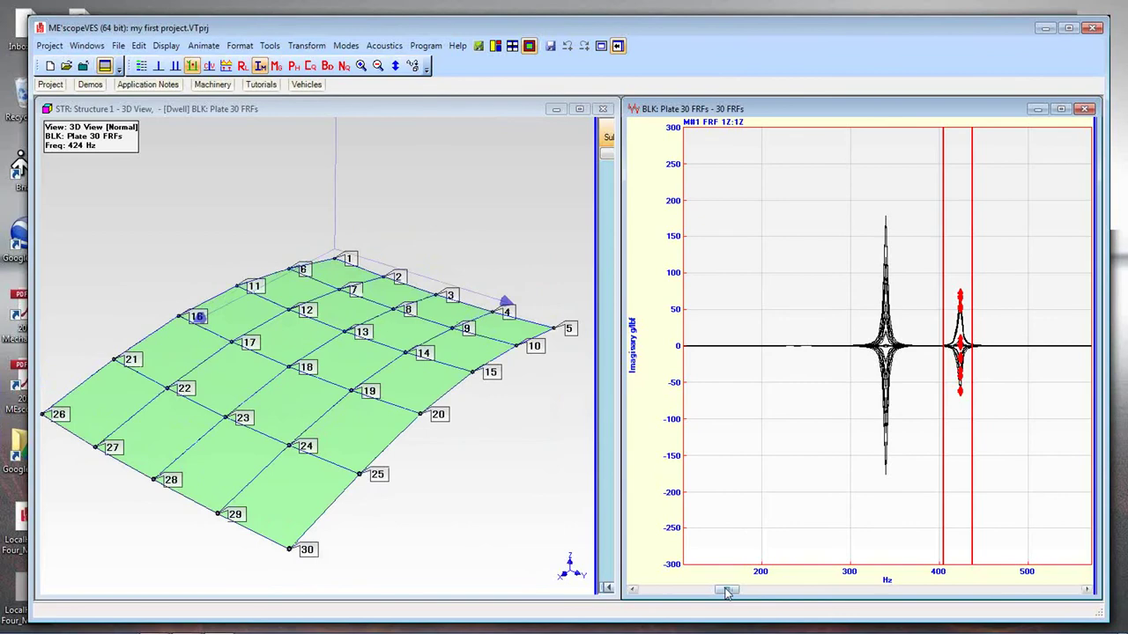
Place the band on the 752 Hz peak, then advance it to the 812 Hz peak.
drag(727, 593, 966, 613)
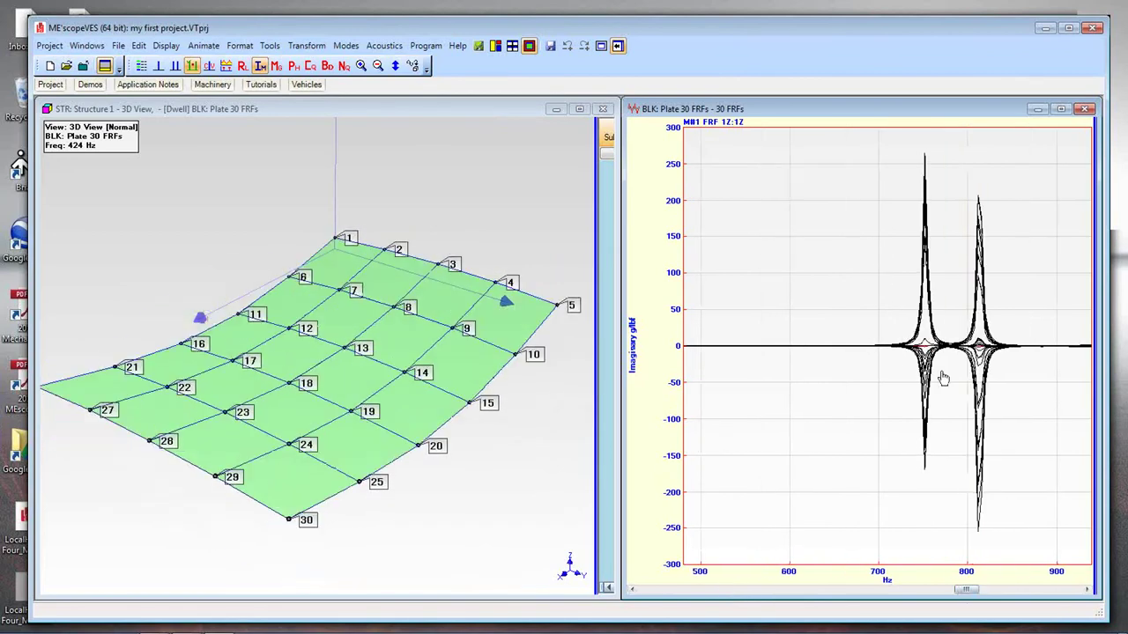
click(943, 378)
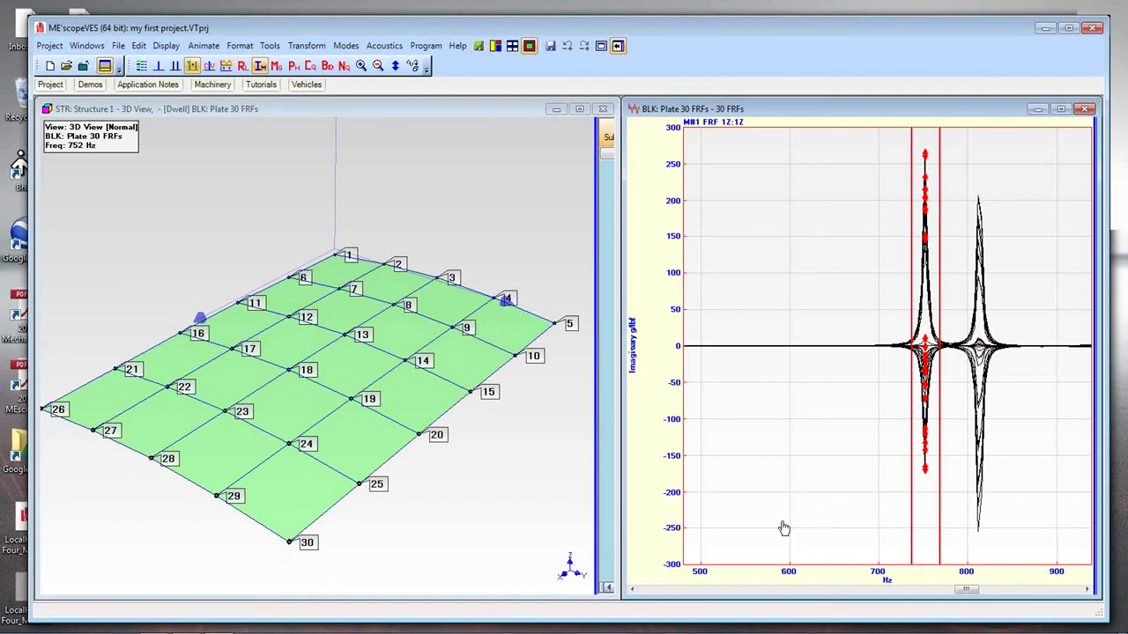
key(Right)
right_click(800, 191)
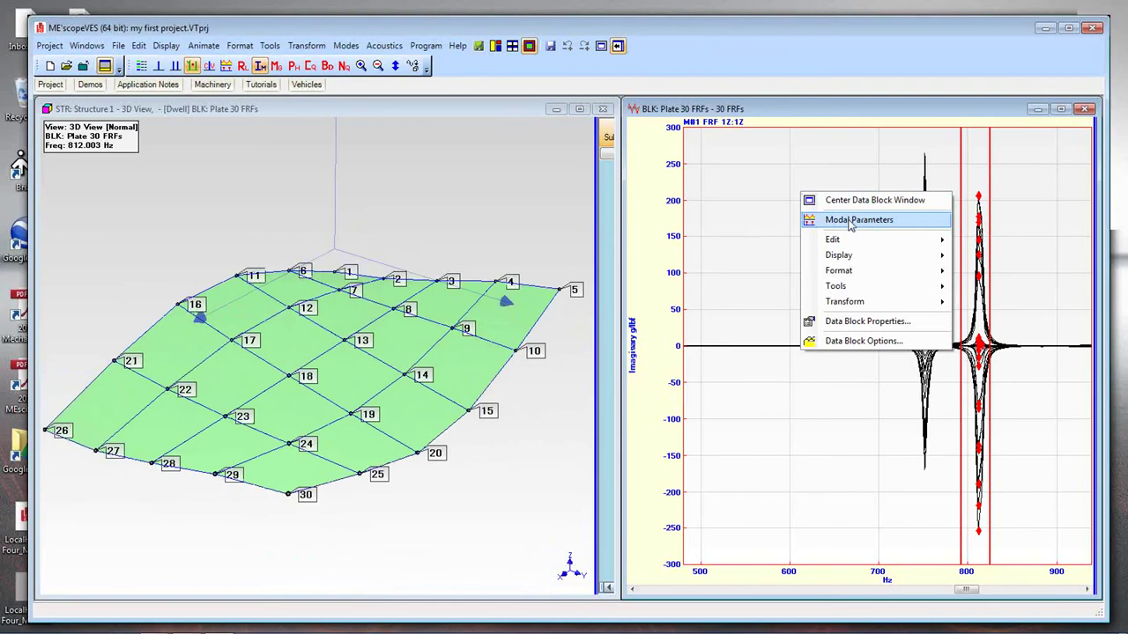
Start modal parameter estimation, zoom out to the full range, and show FRFs one at a time.
click(849, 221)
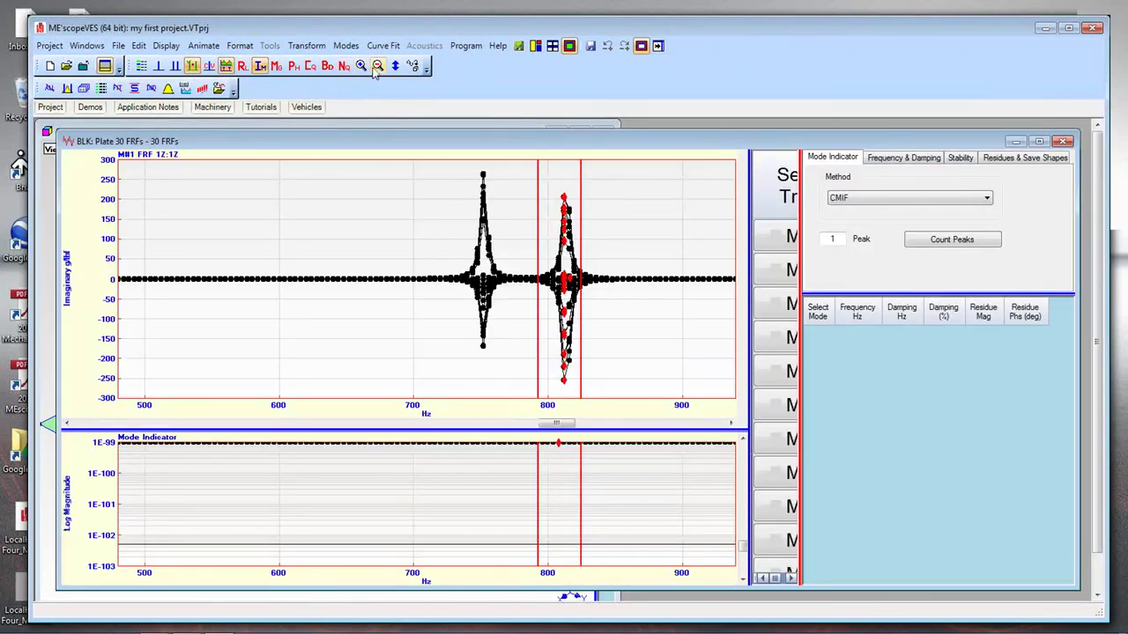
click(379, 68)
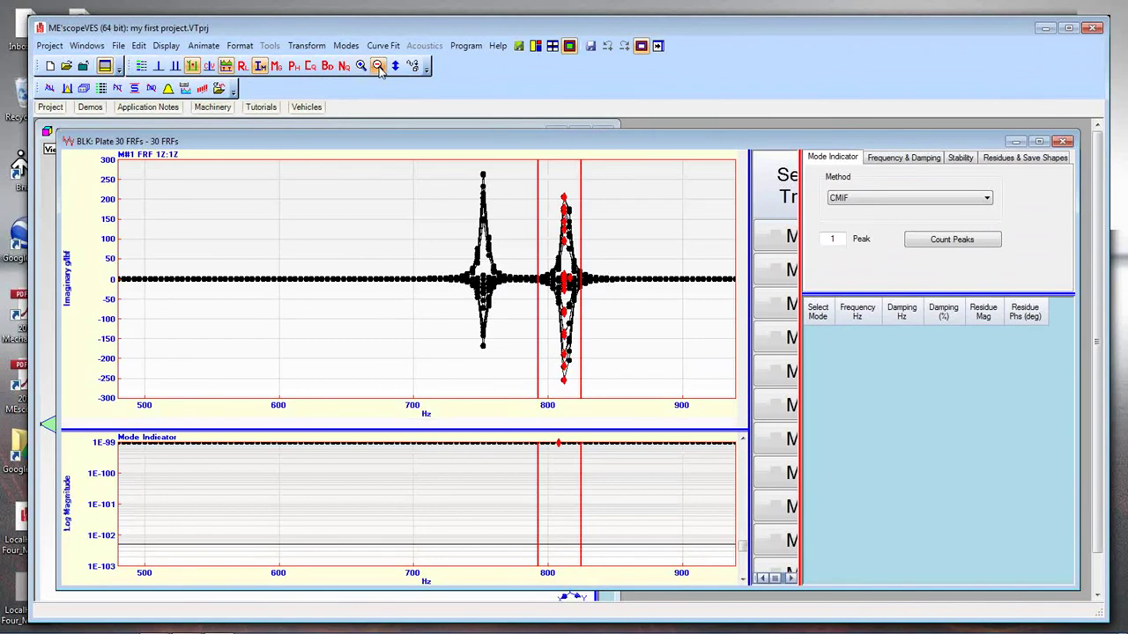
right_click(394, 206)
mouse_move(524, 280)
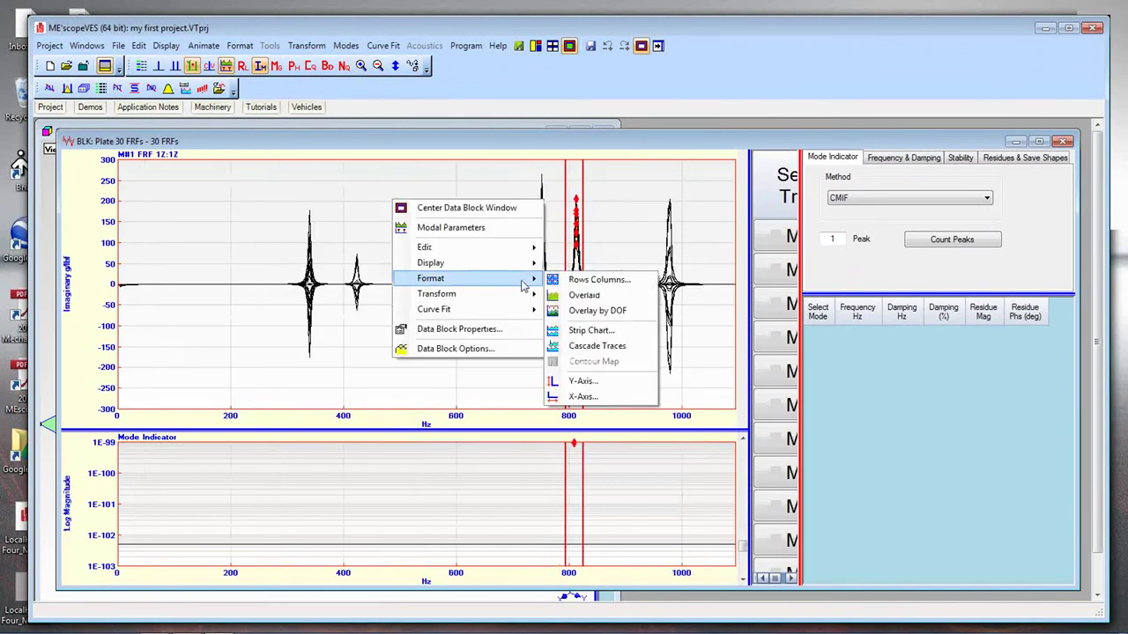
click(577, 295)
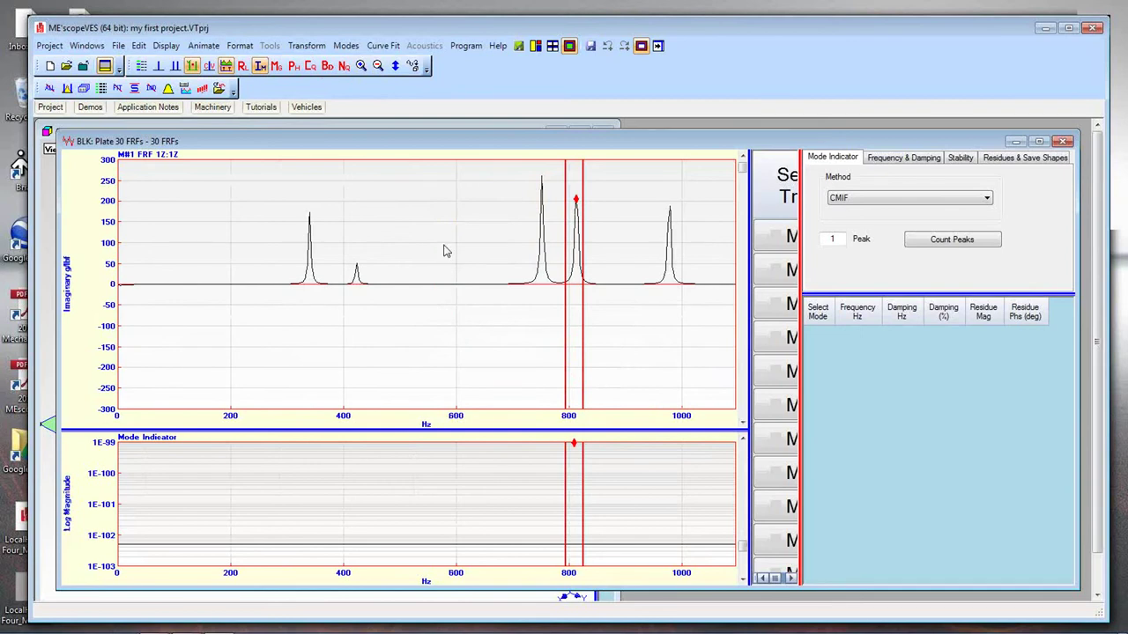
Display the FRFs as log magnitude, remove the band cursor and enlarge the mode indicator pane.
right_click(445, 252)
mouse_move(482, 308)
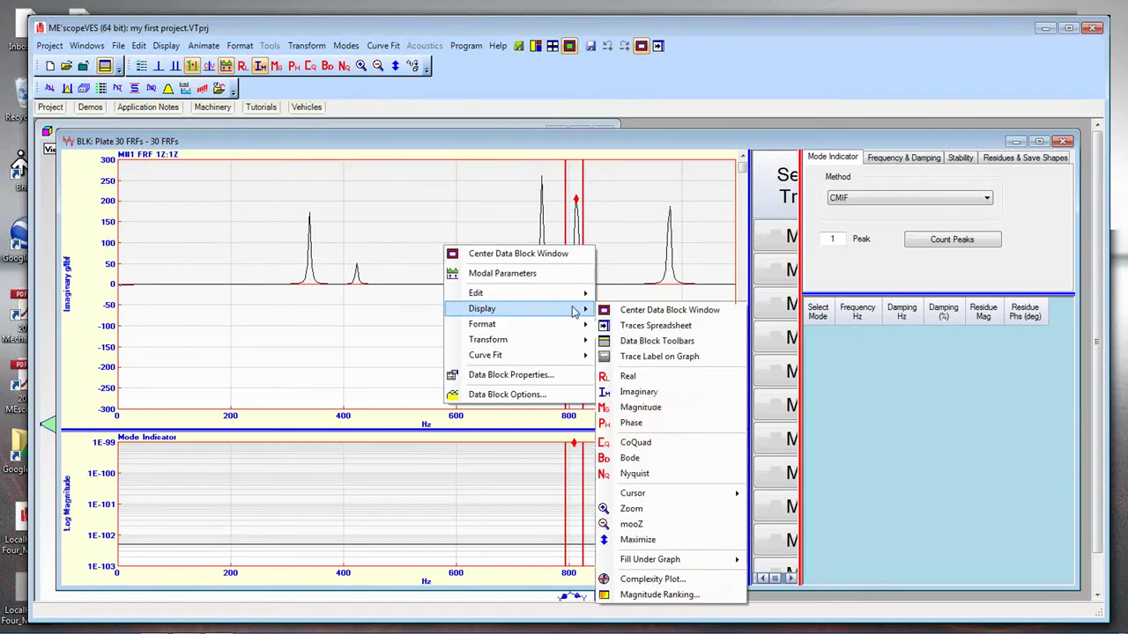
click(638, 408)
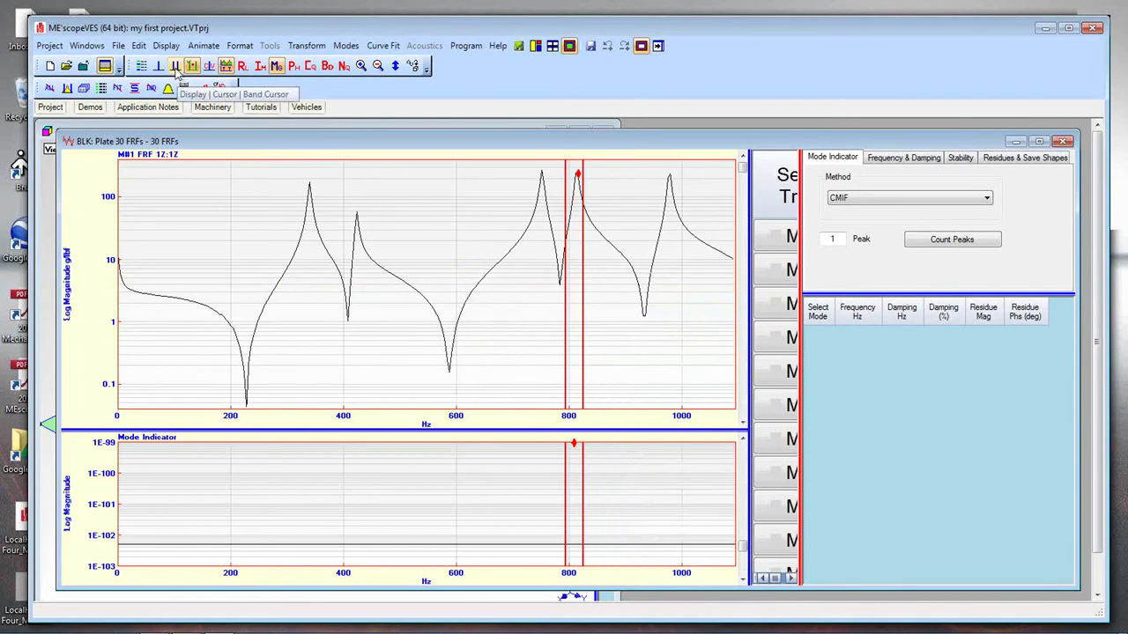
click(189, 69)
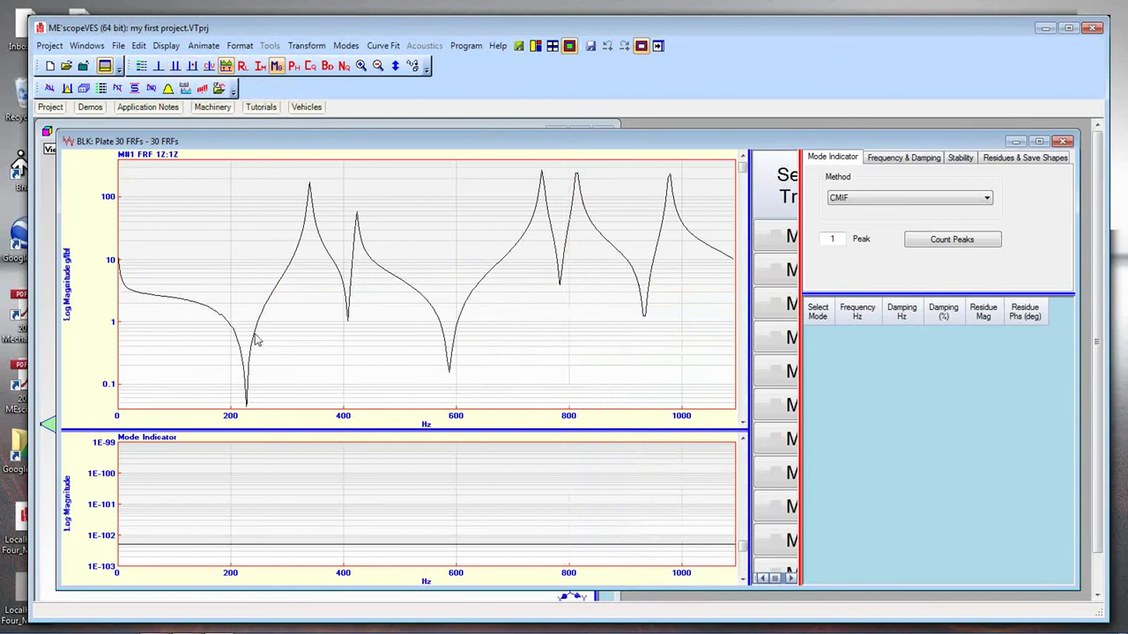
drag(373, 429, 385, 396)
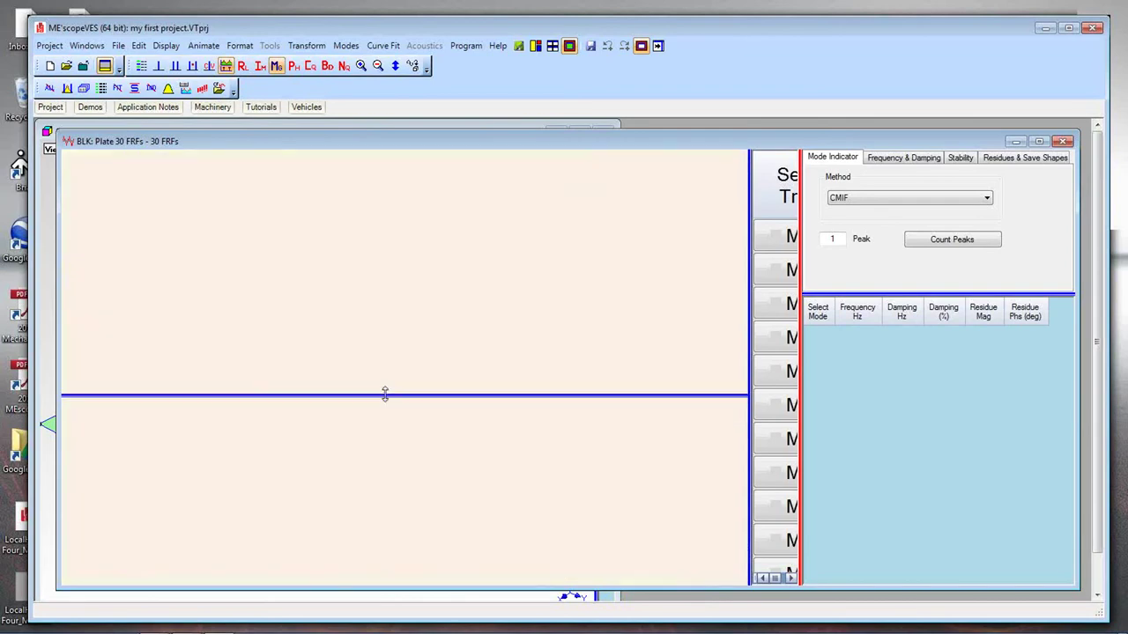
drag(743, 172, 738, 347)
drag(574, 395, 495, 377)
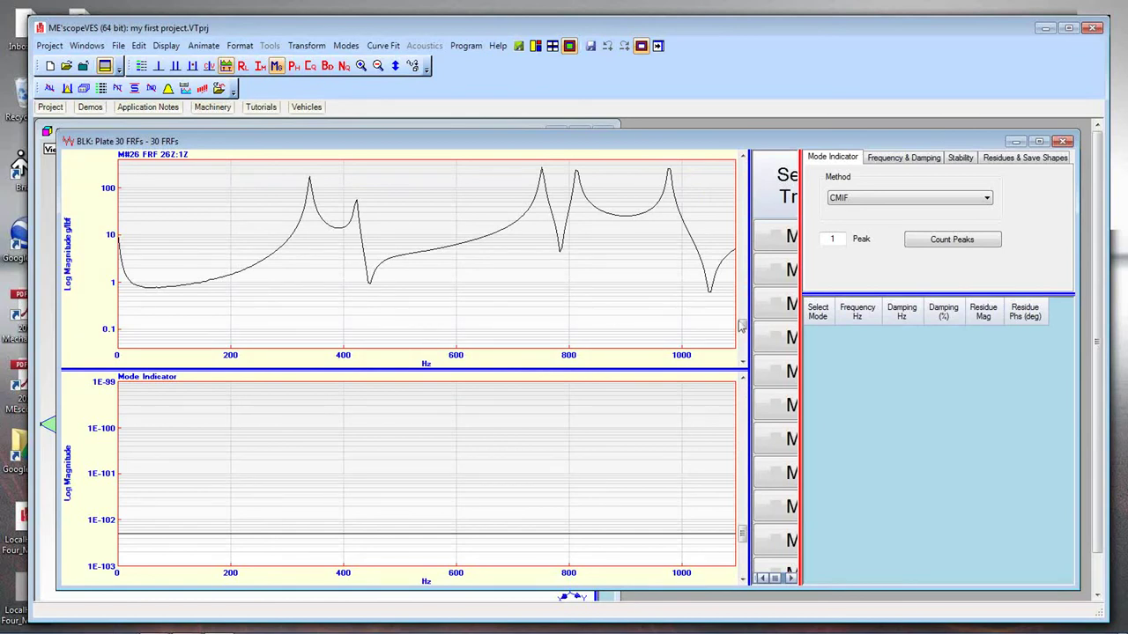
drag(740, 326, 741, 280)
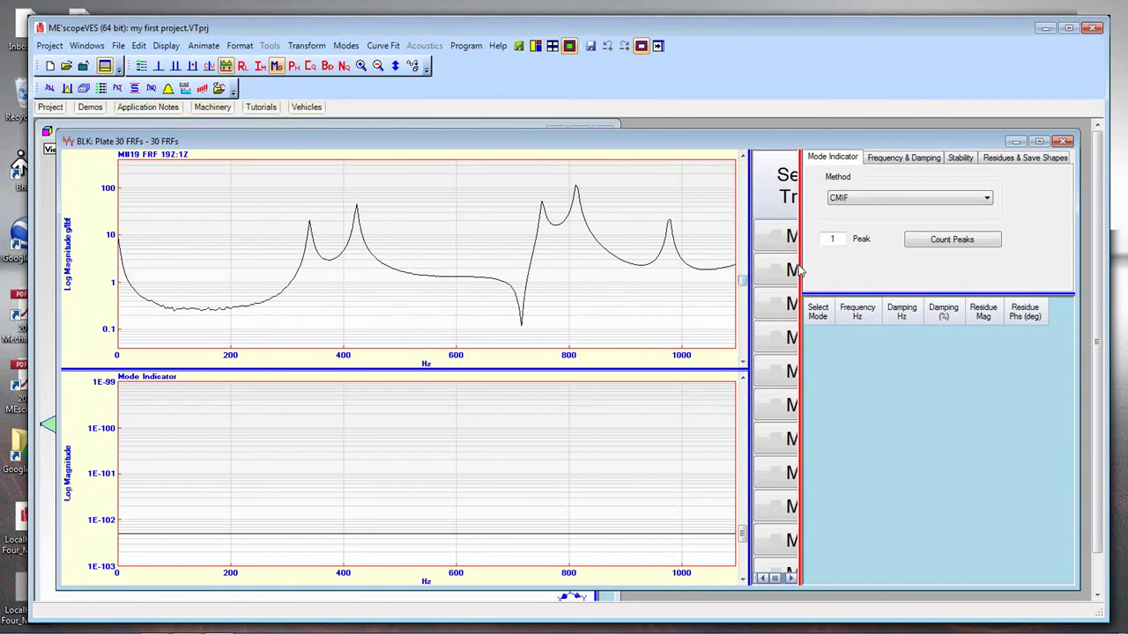
Widen the curve-fitting panel and look over the Frequency & Damping, Stability and Residues stages.
drag(799, 264, 649, 261)
click(765, 161)
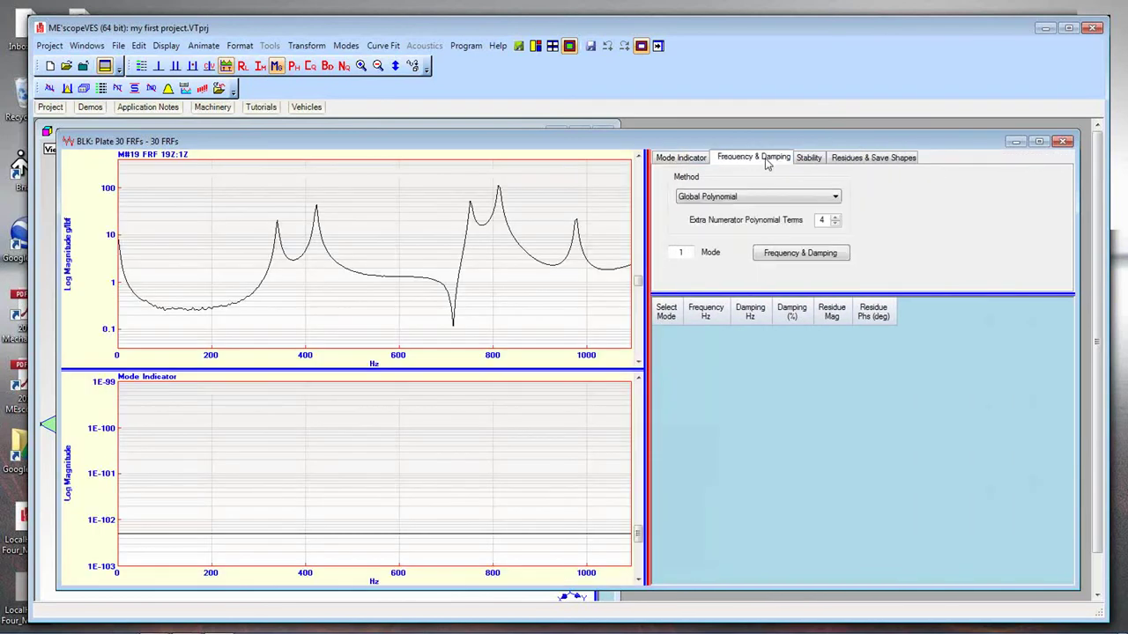
click(809, 159)
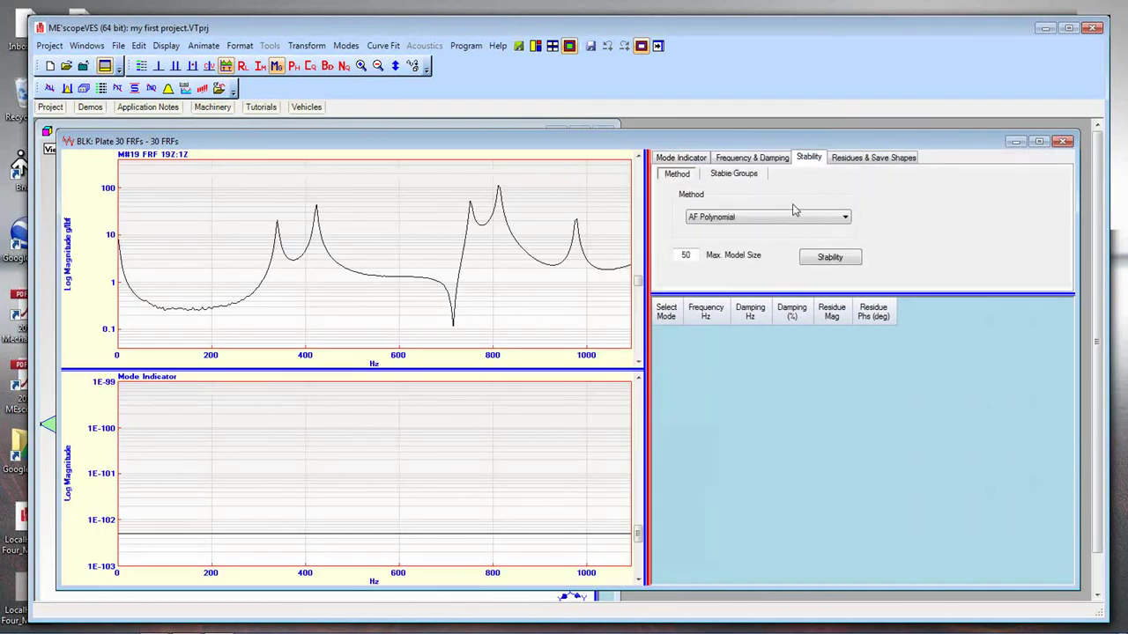
click(853, 161)
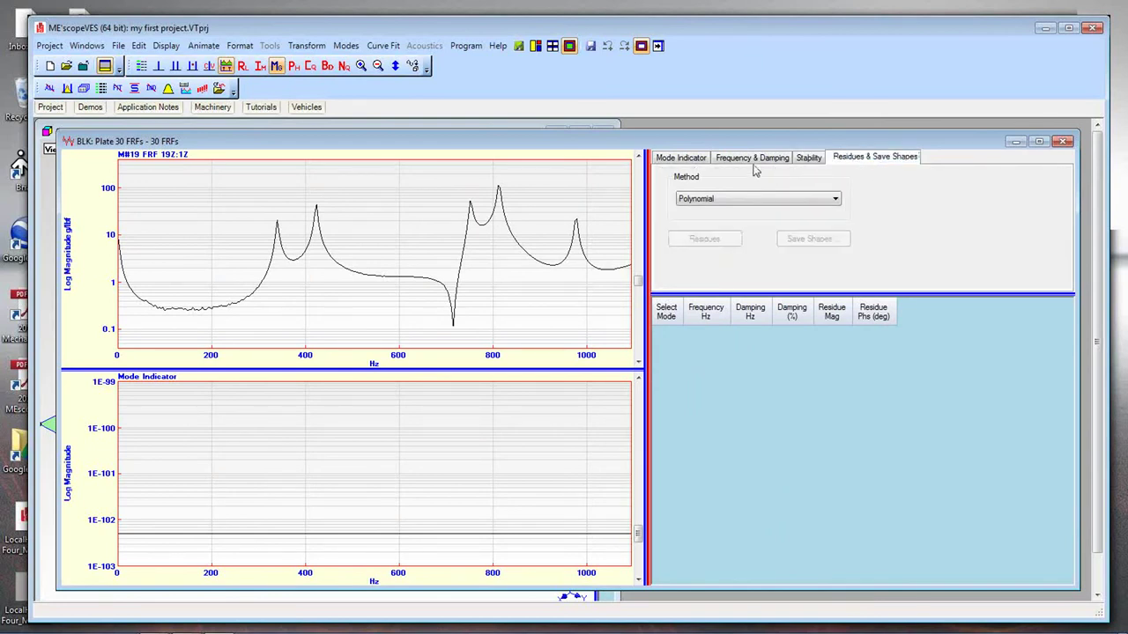
click(680, 158)
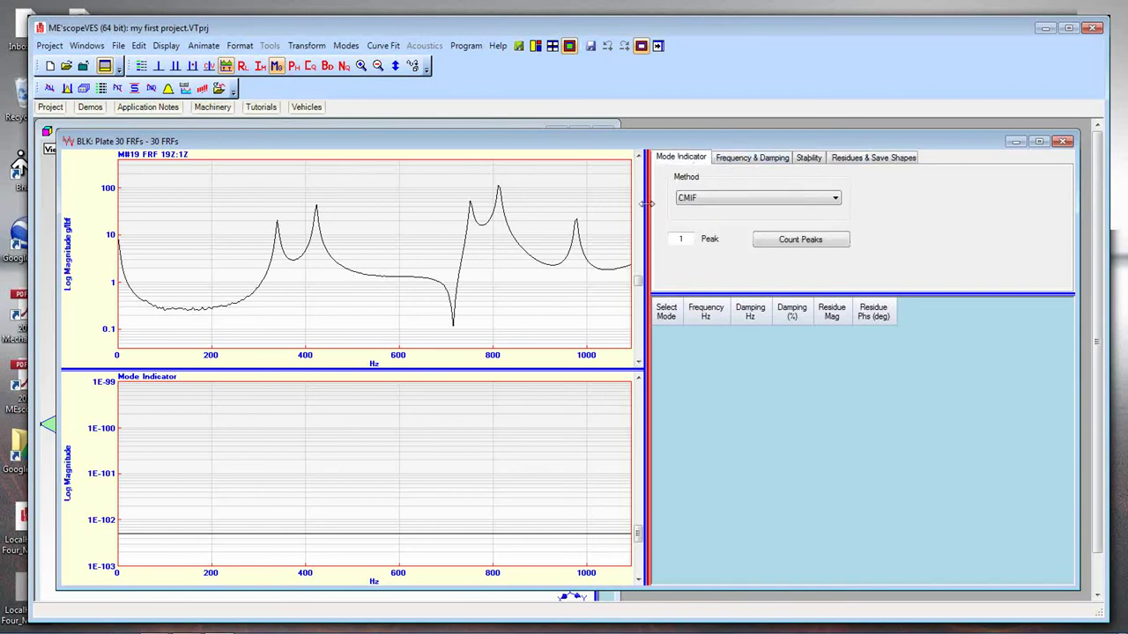
Revisit the Frequency & Damping, Stability and Residues stages, ending back on Mode Indicator.
click(753, 159)
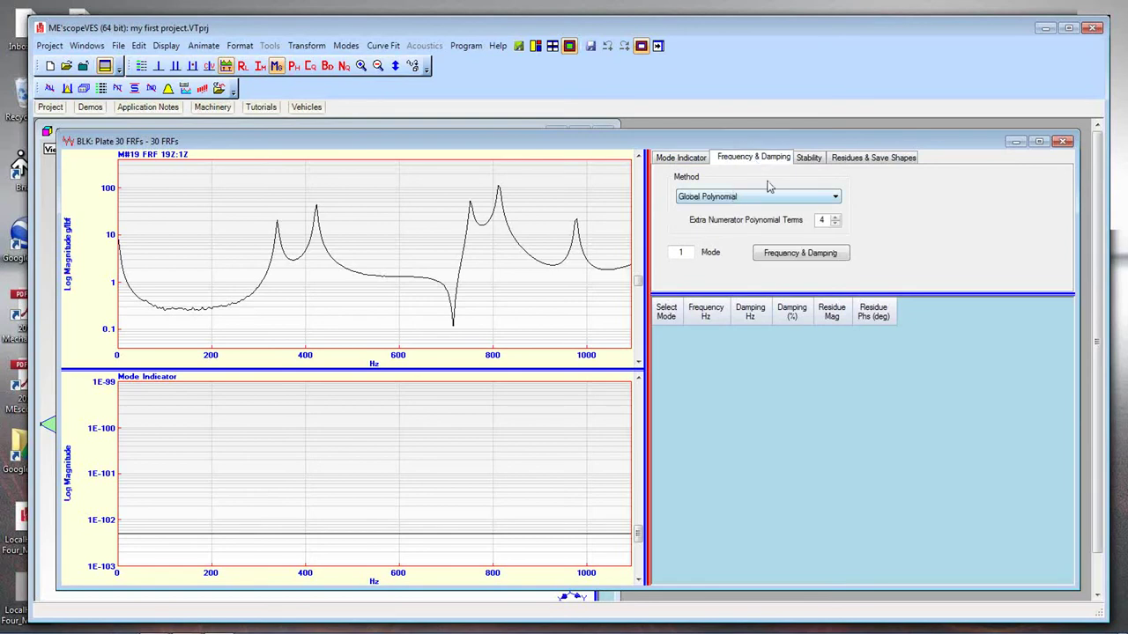
click(808, 161)
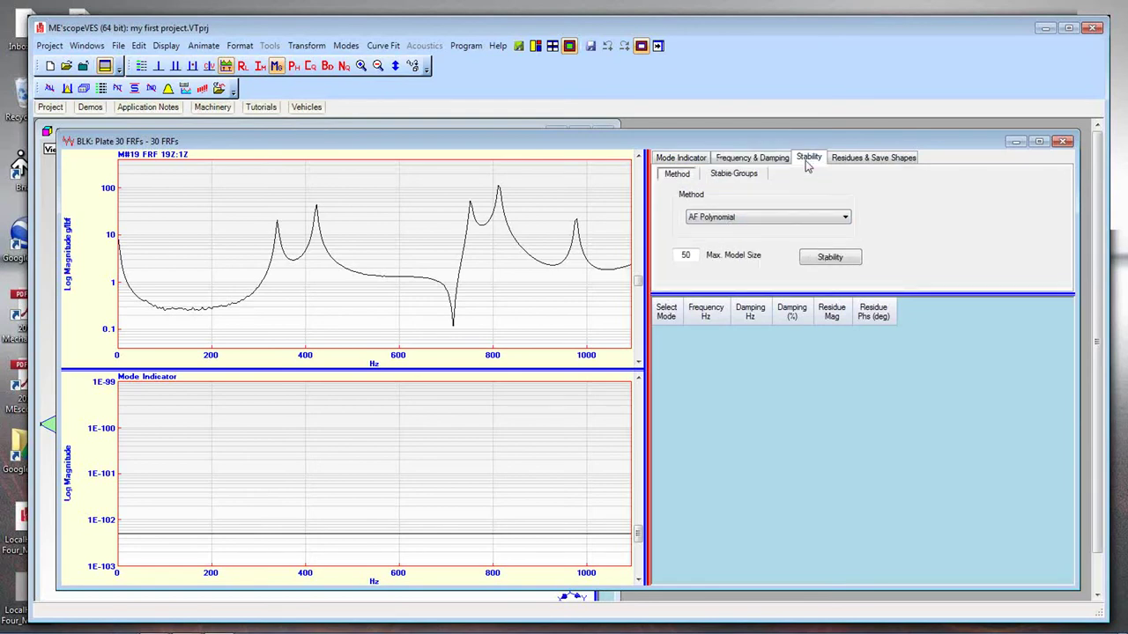
click(774, 161)
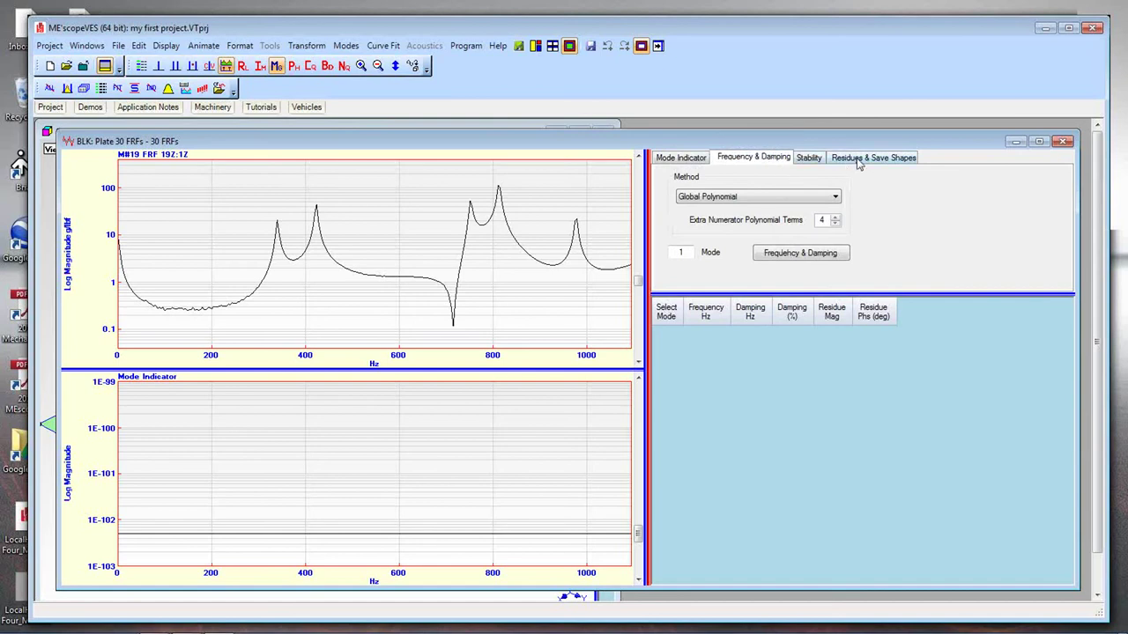
click(858, 161)
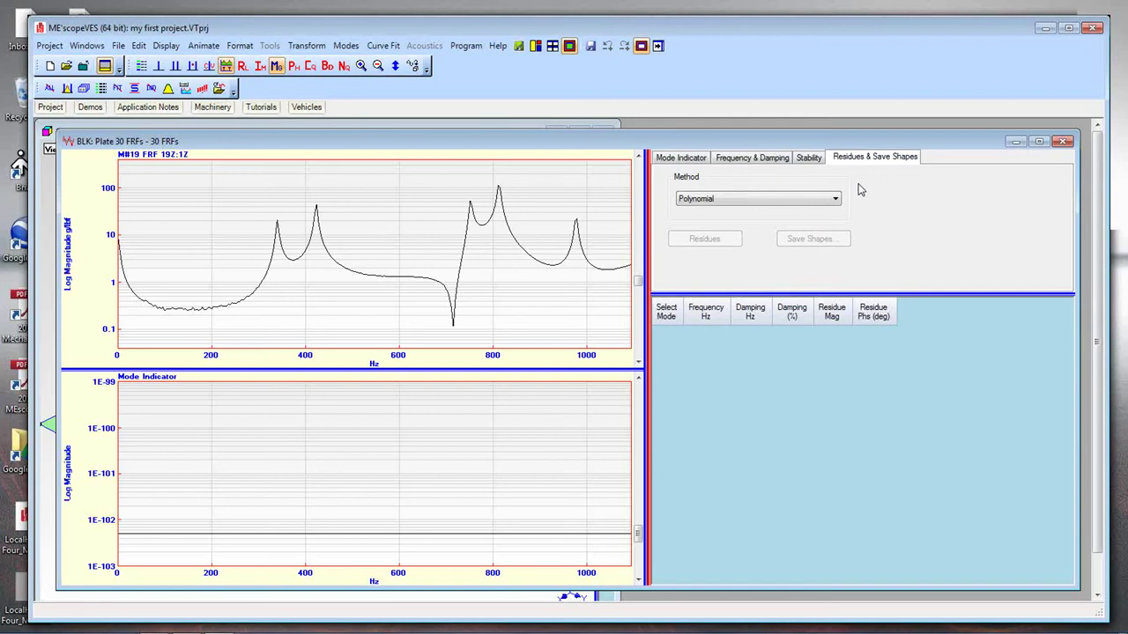
click(768, 161)
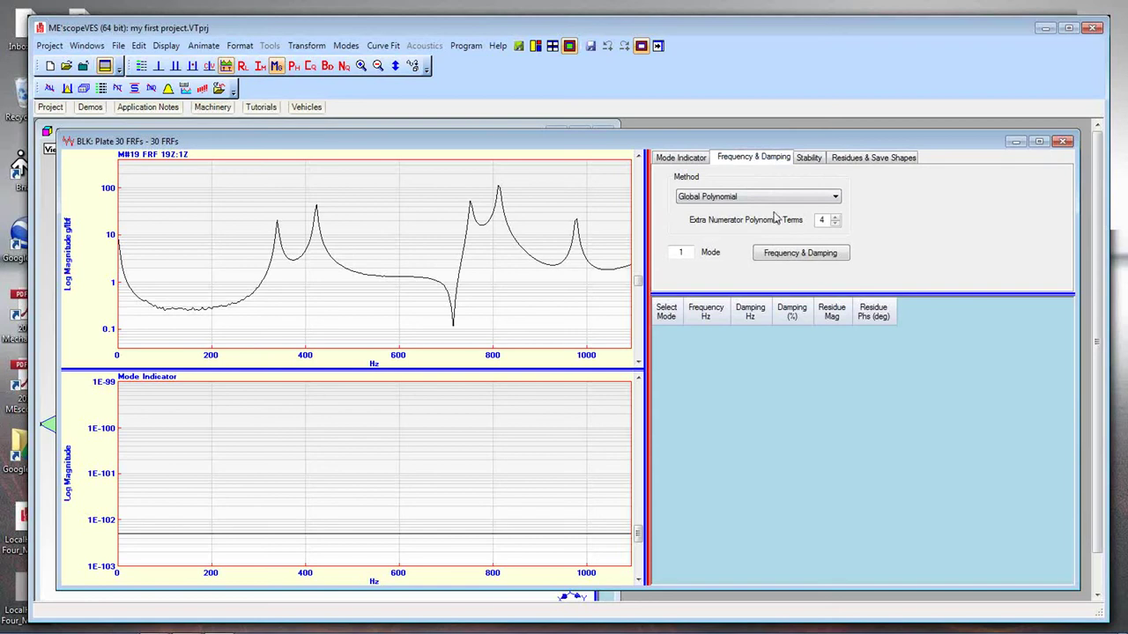
click(868, 160)
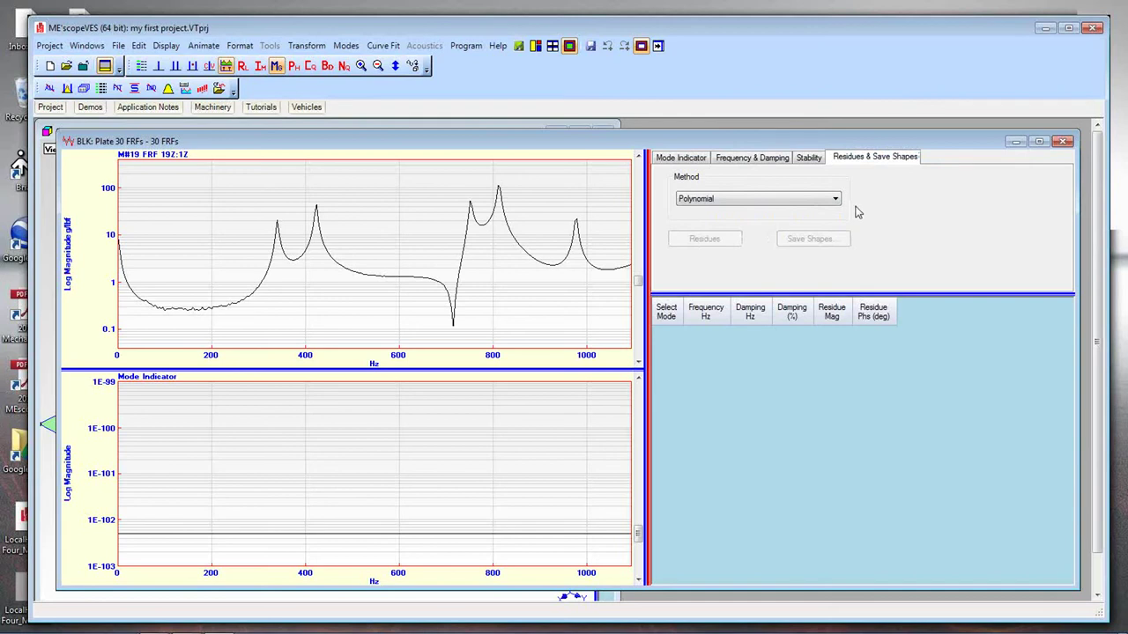
click(751, 165)
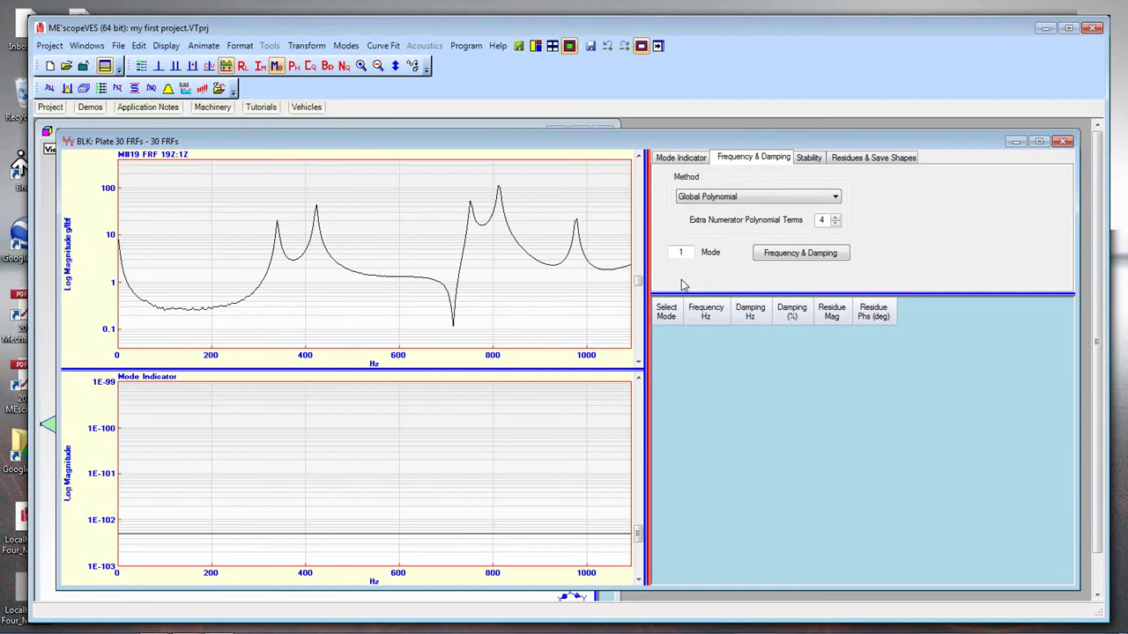
click(693, 159)
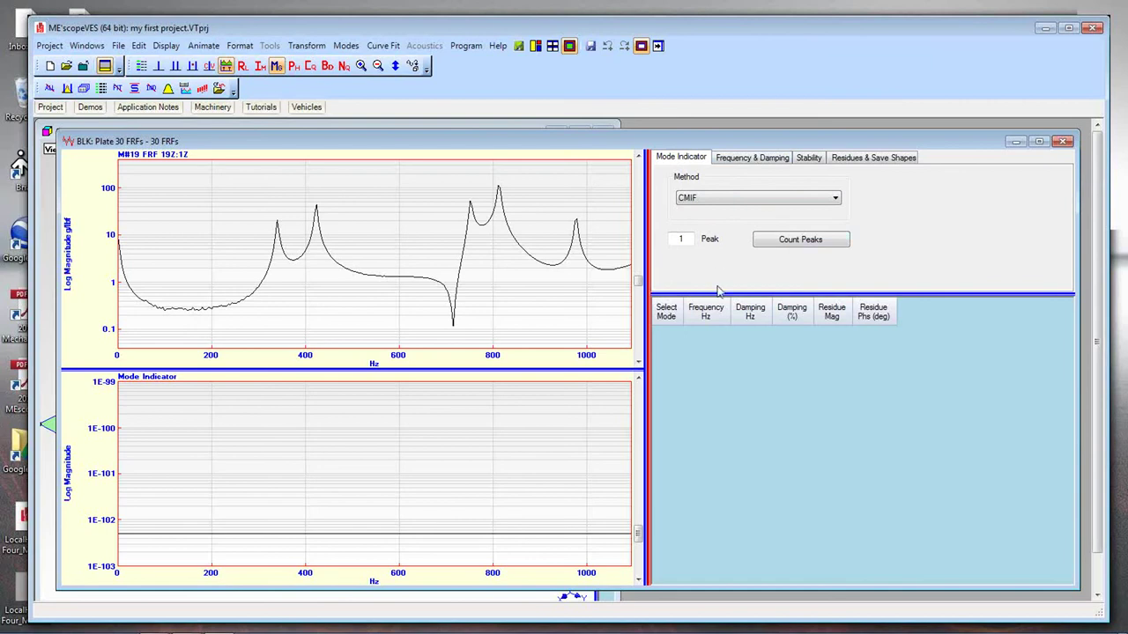
Count peaks with the CMIF computed from the Imaginary Part, finding 5 peaks.
click(794, 246)
drag(621, 227, 865, 225)
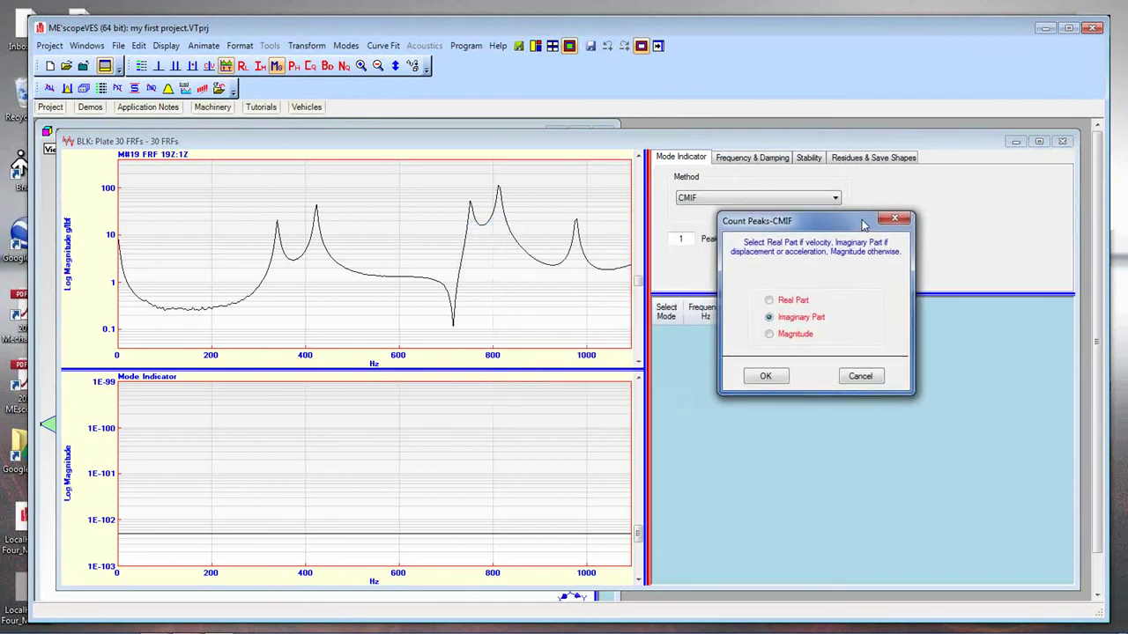
click(765, 376)
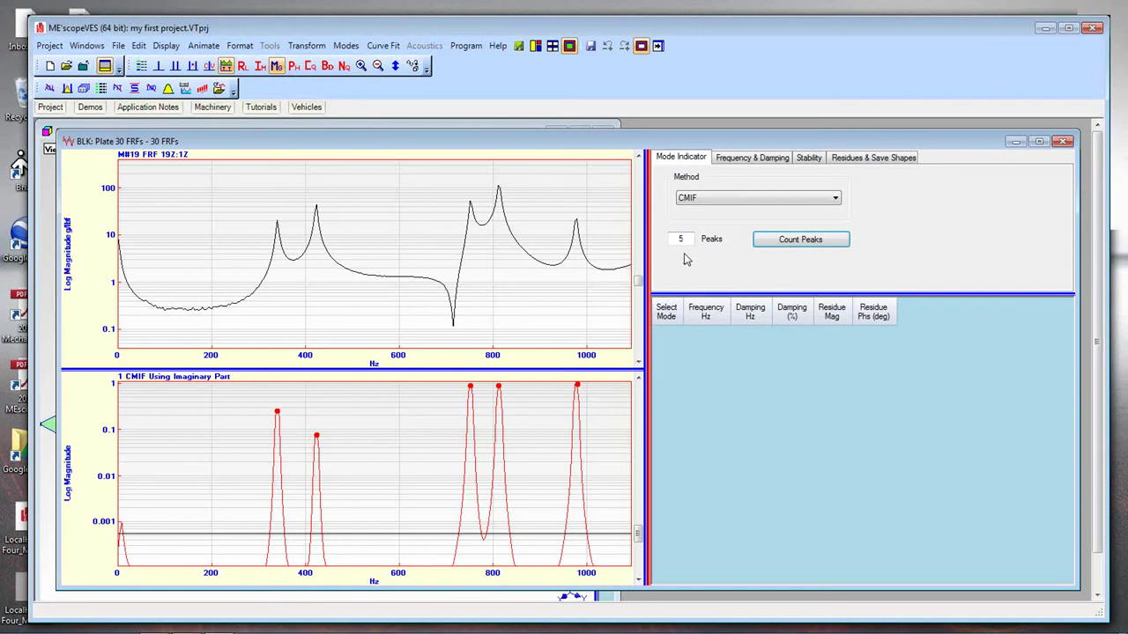
Adjust the CMIF threshold line until 5 peaks are counted, then scroll to measurement 20Z:1Z.
drag(638, 533, 659, 398)
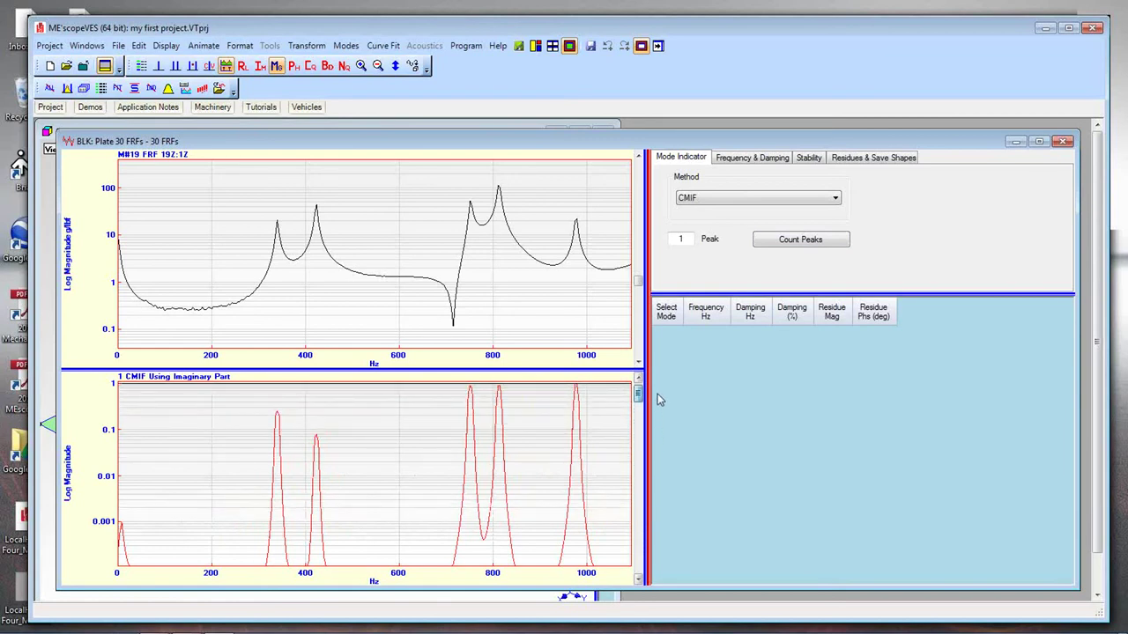
drag(657, 394, 651, 565)
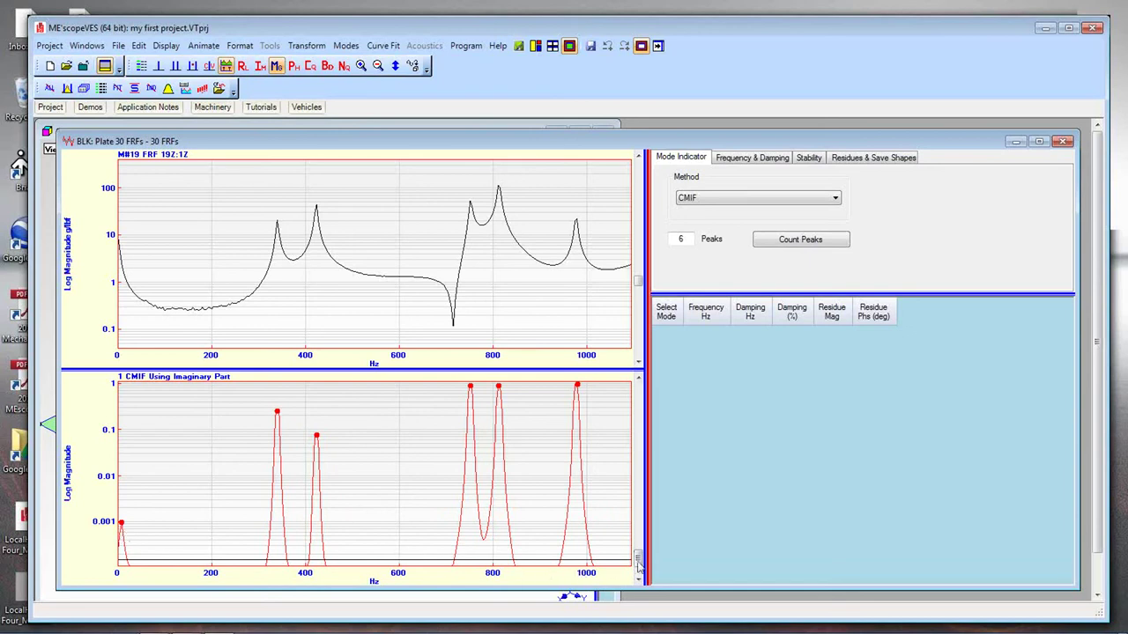
drag(640, 559, 647, 516)
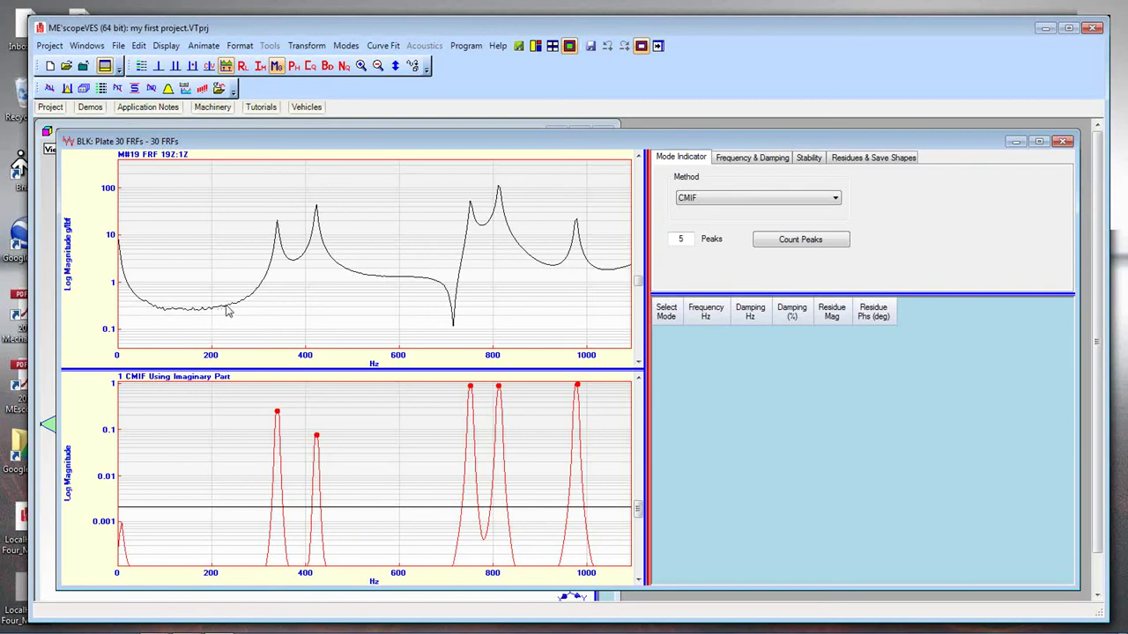
mouse_move(638, 281)
mouse_down()
mouse_move(650, 204)
mouse_move(648, 282)
mouse_up()
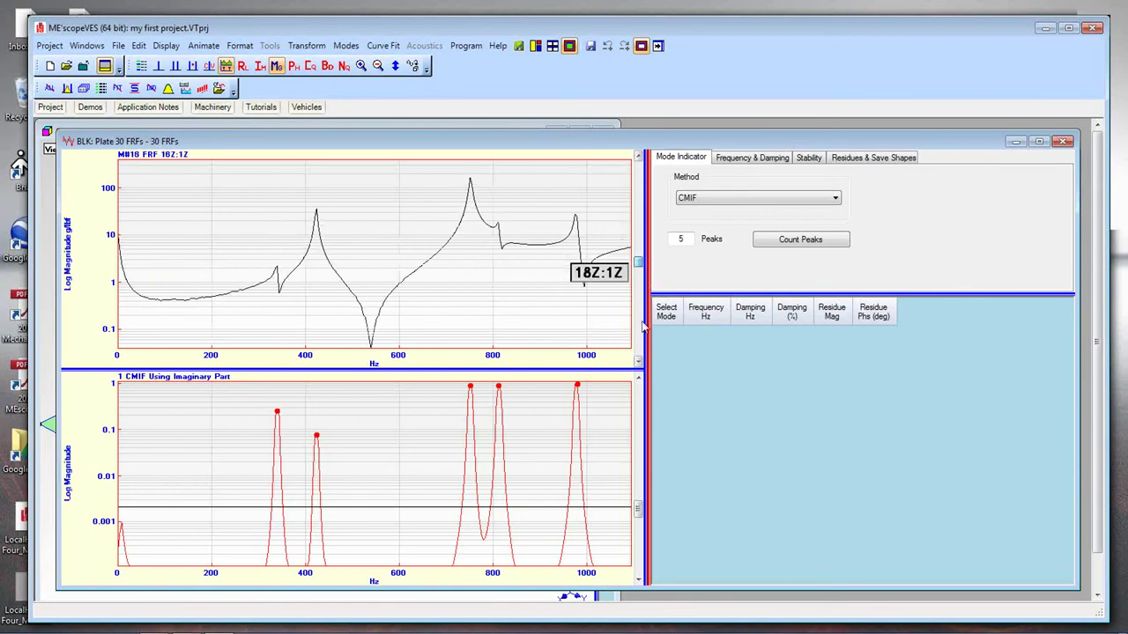
scroll(643, 326, down, 2)
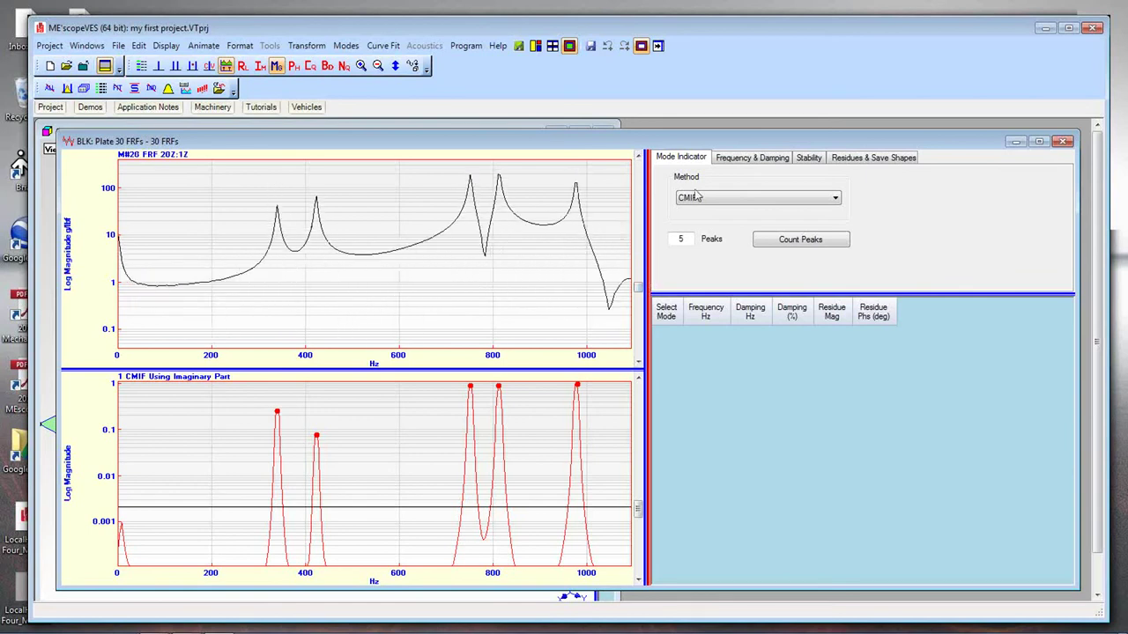
Run the Global Polynomial frequency and damping fit for the 5 modes, confirming with Yes.
click(759, 161)
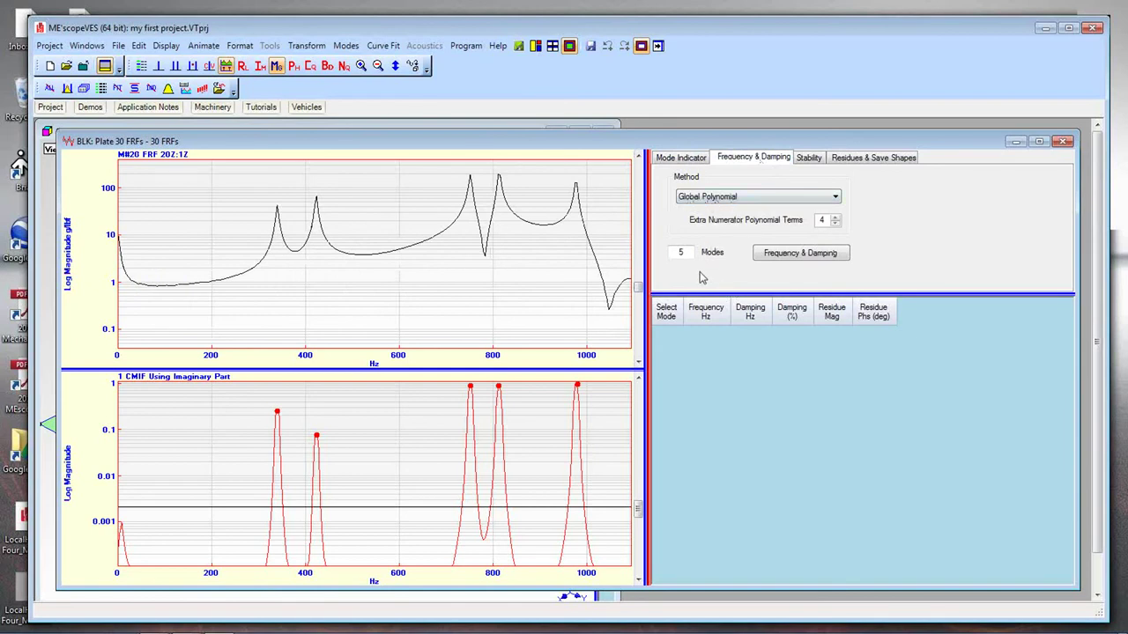
click(779, 258)
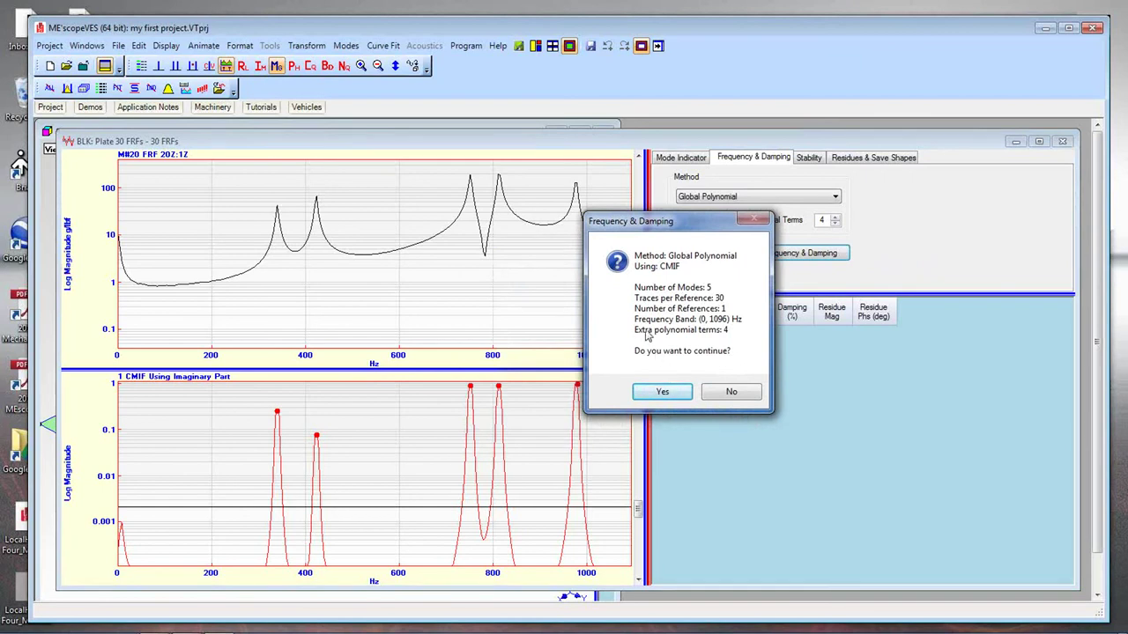
click(662, 396)
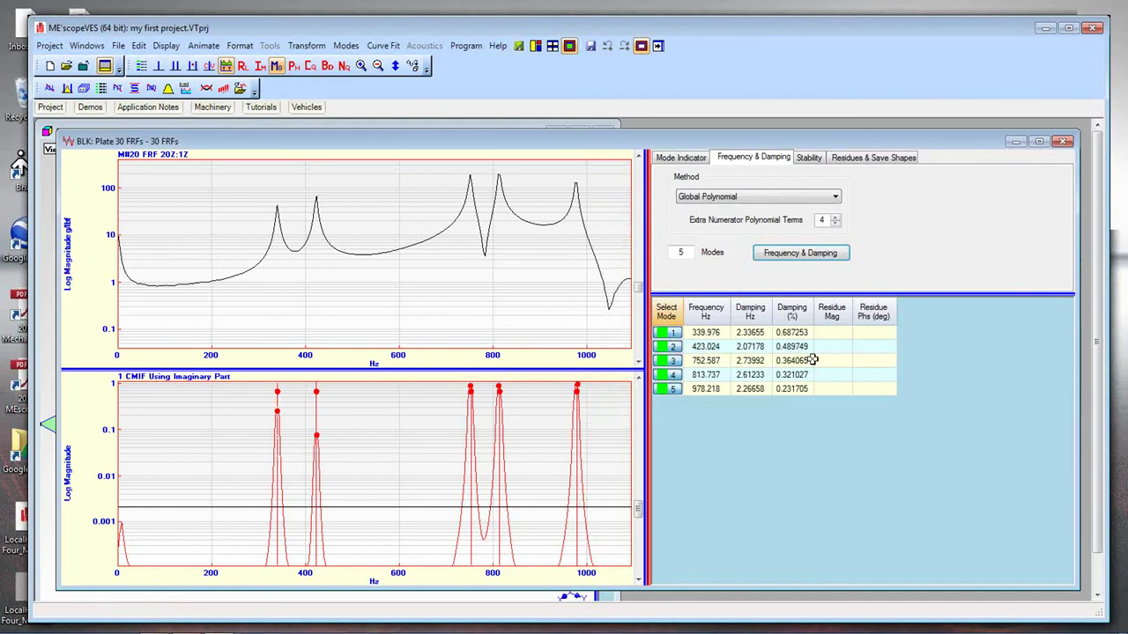
click(789, 373)
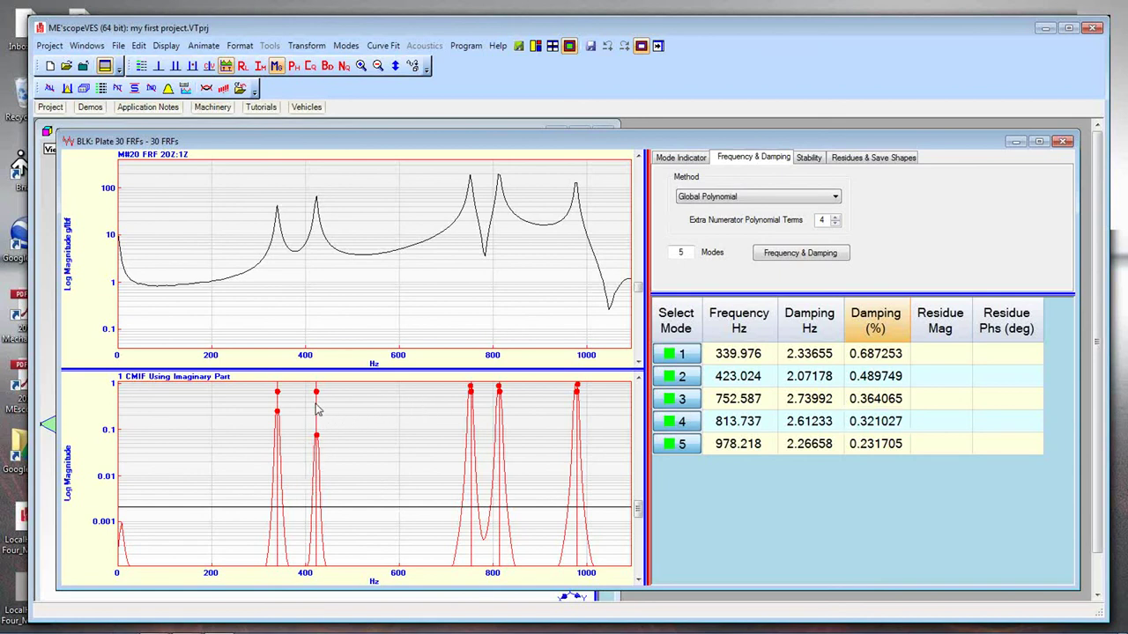
Zoom into the 423 Hz peak and leave only mode 2 selected.
click(317, 409)
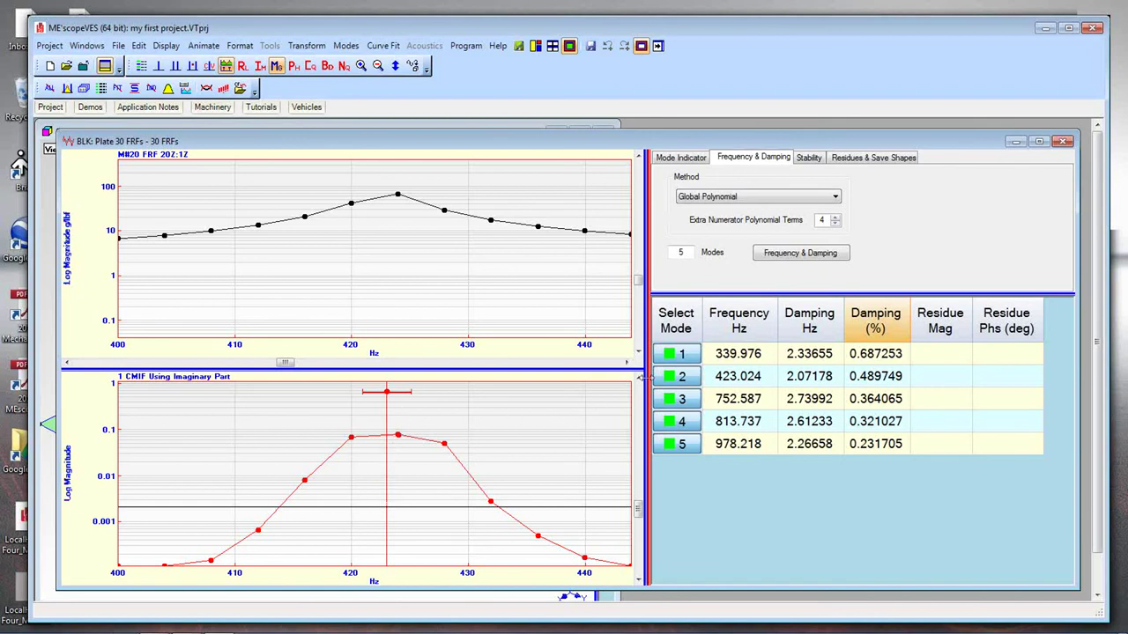
click(680, 328)
click(684, 360)
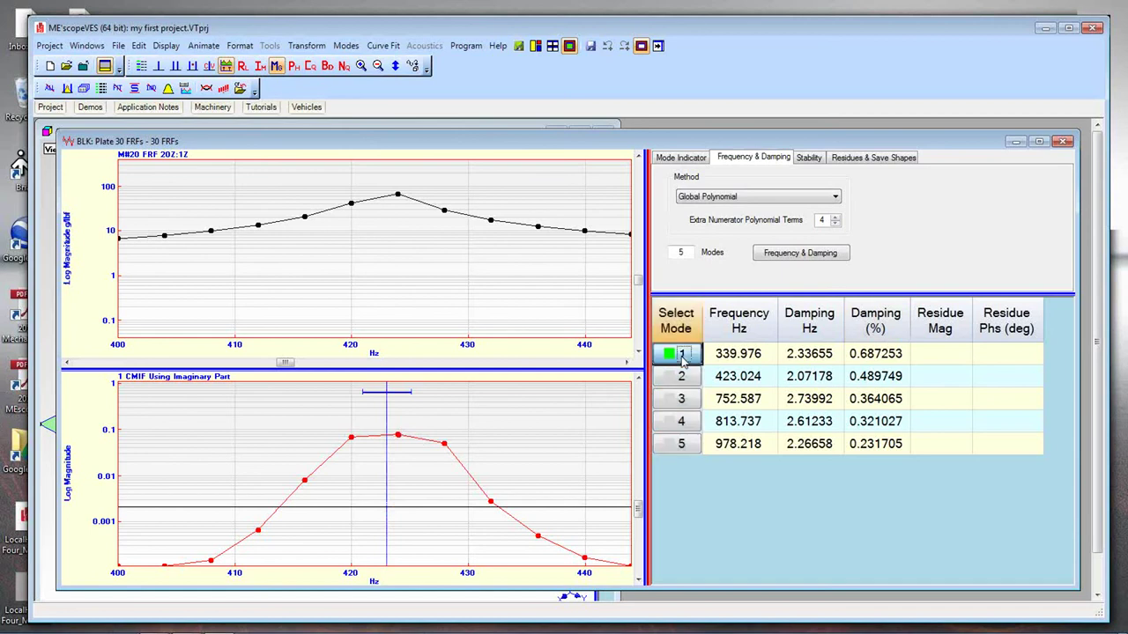
click(680, 379)
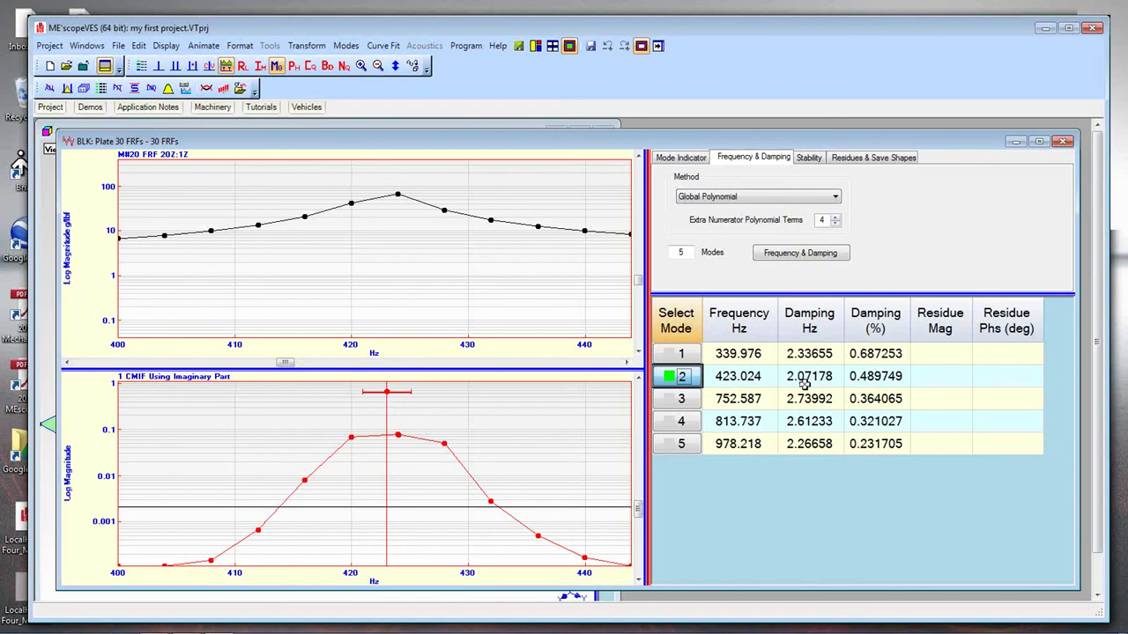
click(655, 541)
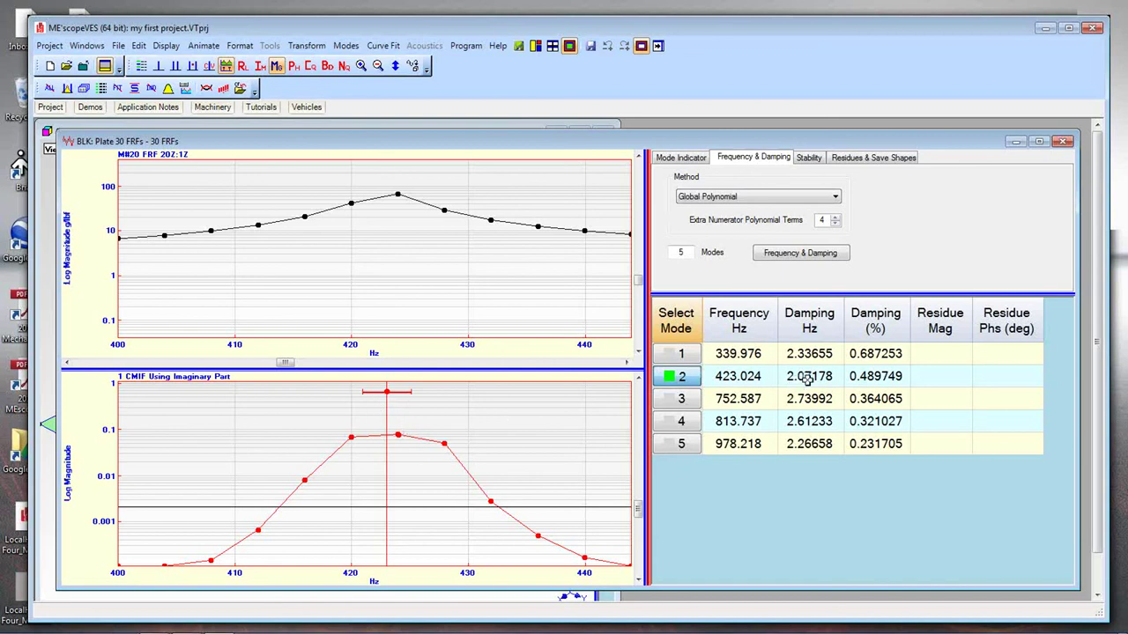
Add a 420–424 Hz band cursor with edge value readouts, then remove it and zoom out.
click(176, 67)
click(458, 305)
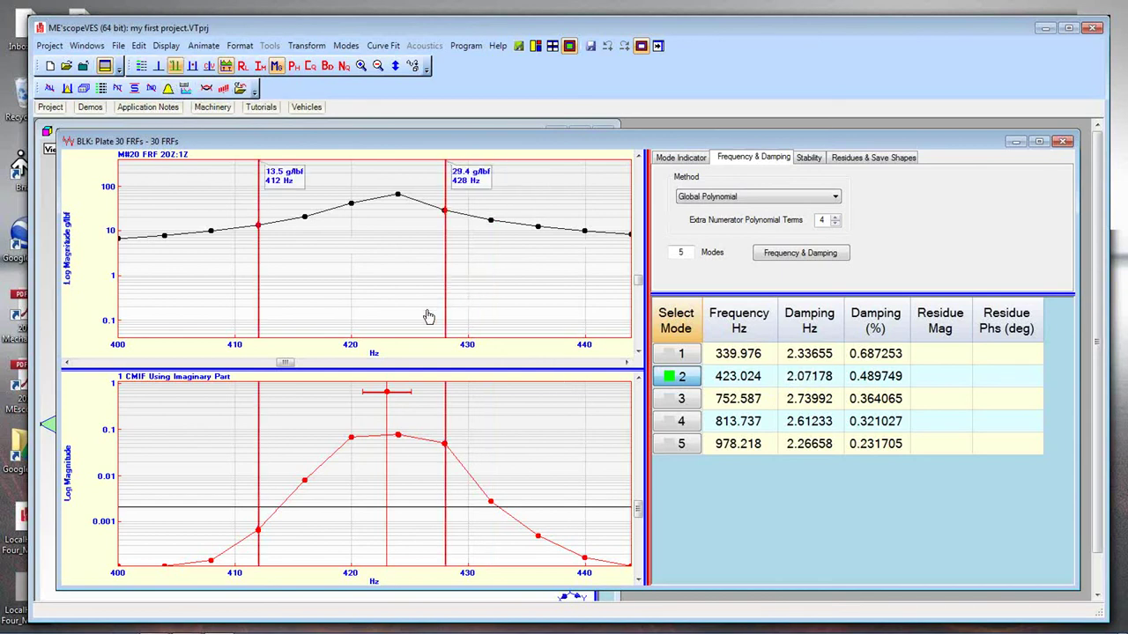
drag(348, 286, 385, 284)
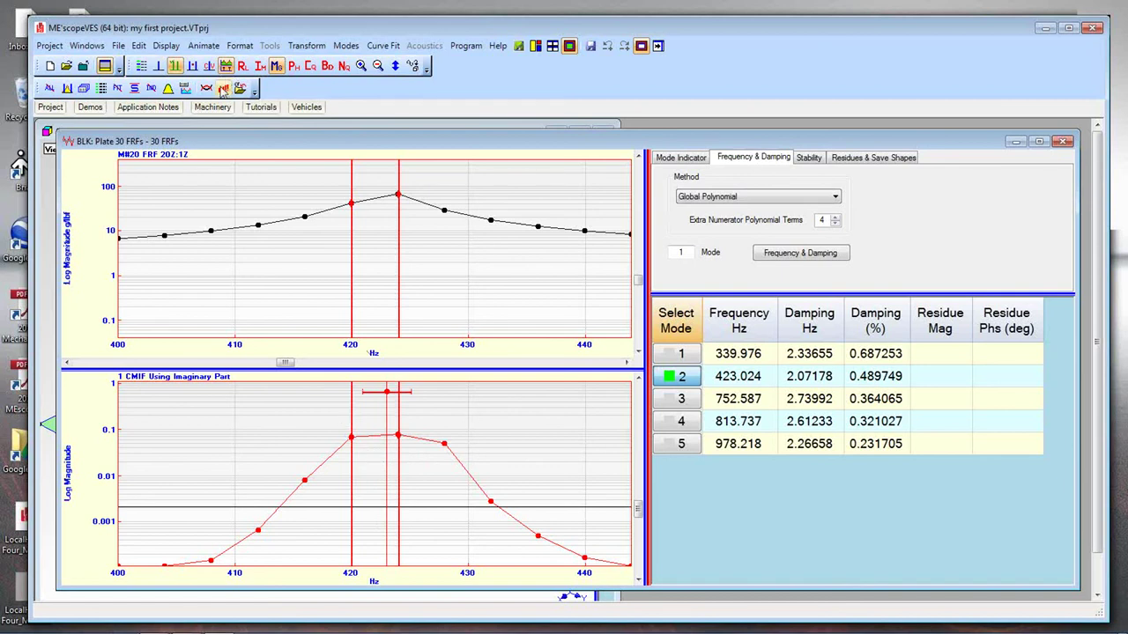
click(209, 67)
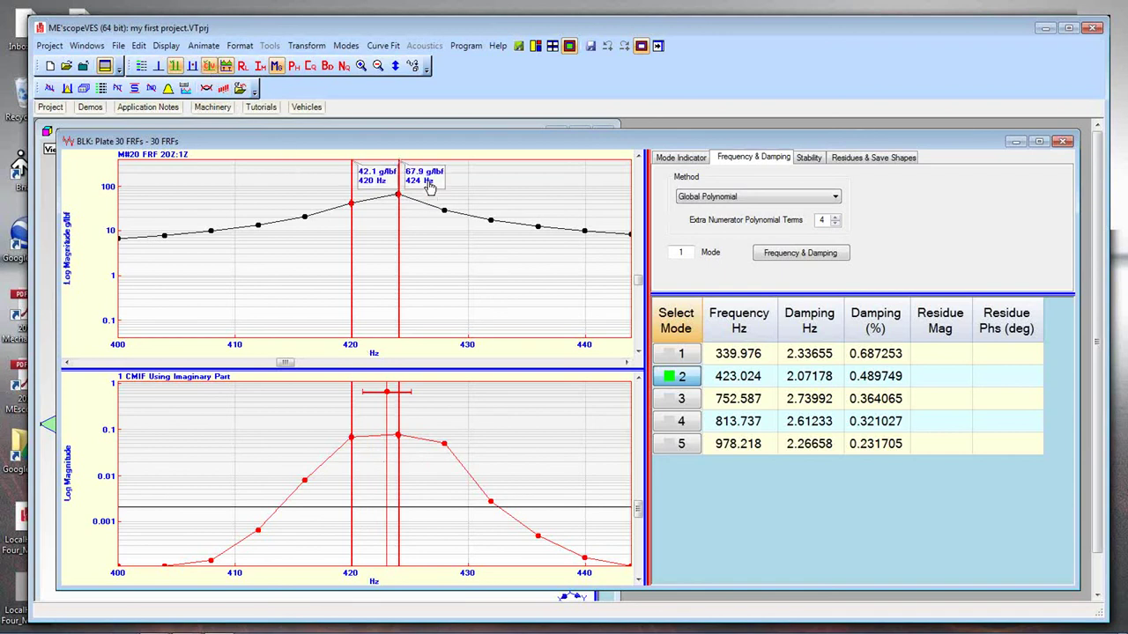
drag(424, 183, 481, 252)
drag(361, 194, 386, 287)
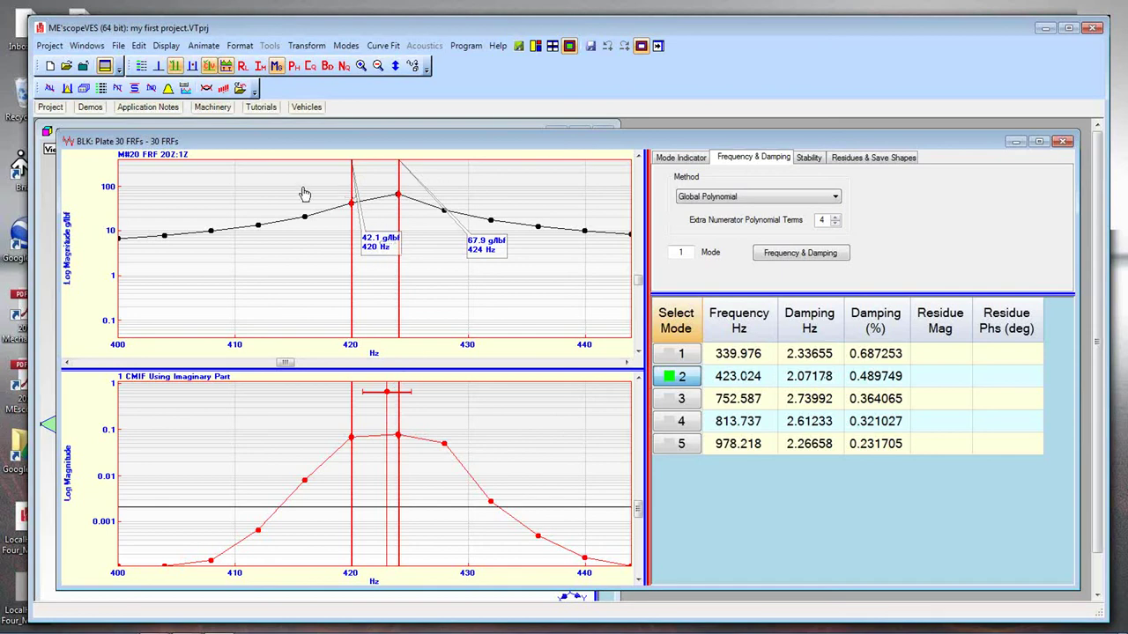
click(179, 68)
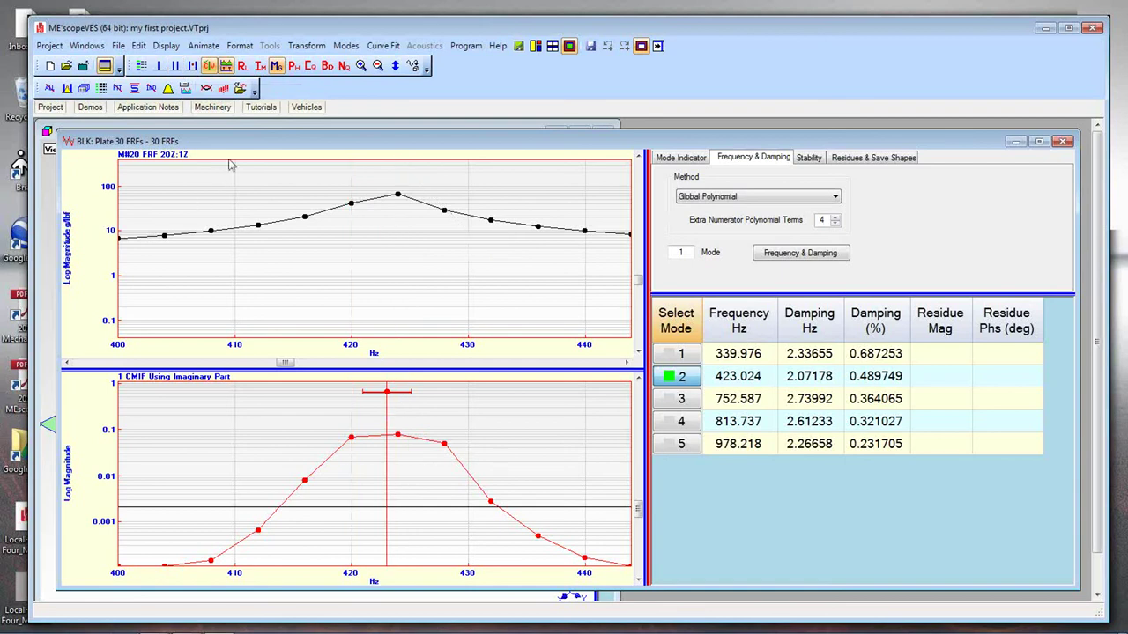
click(377, 68)
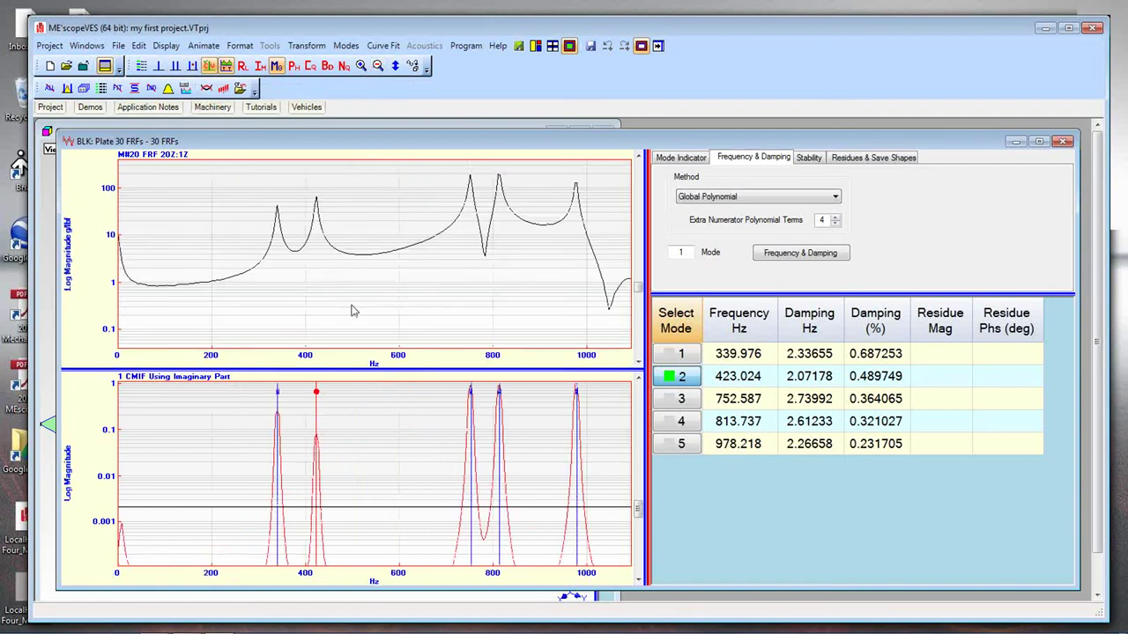
Calculate residues for all five modes in the Residues & Save Shapes stage.
click(683, 378)
click(861, 161)
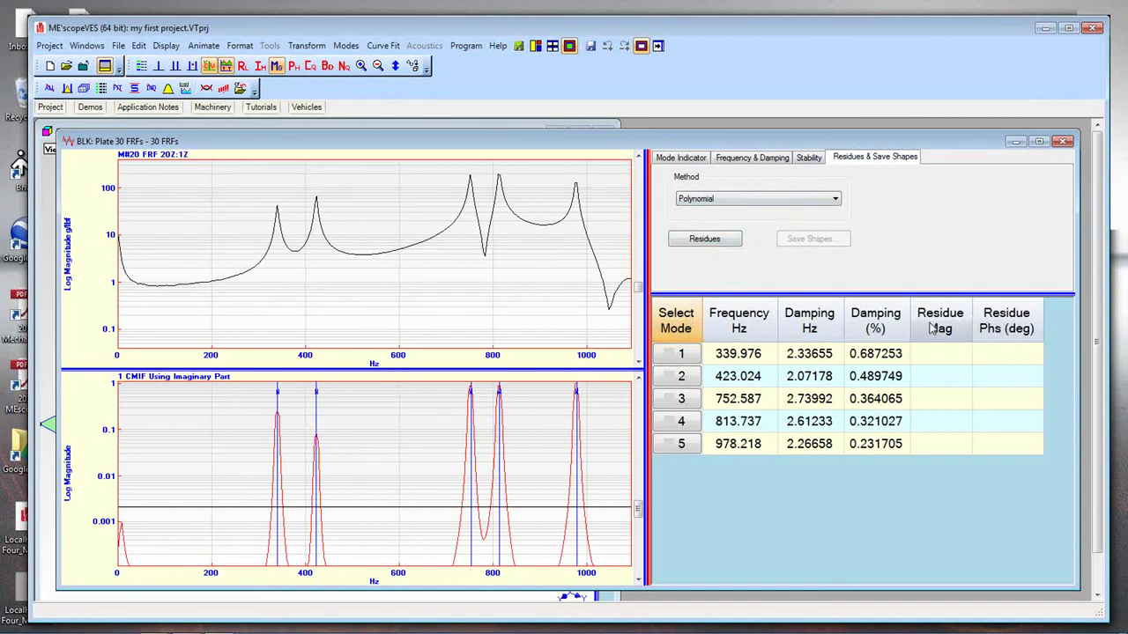
click(705, 239)
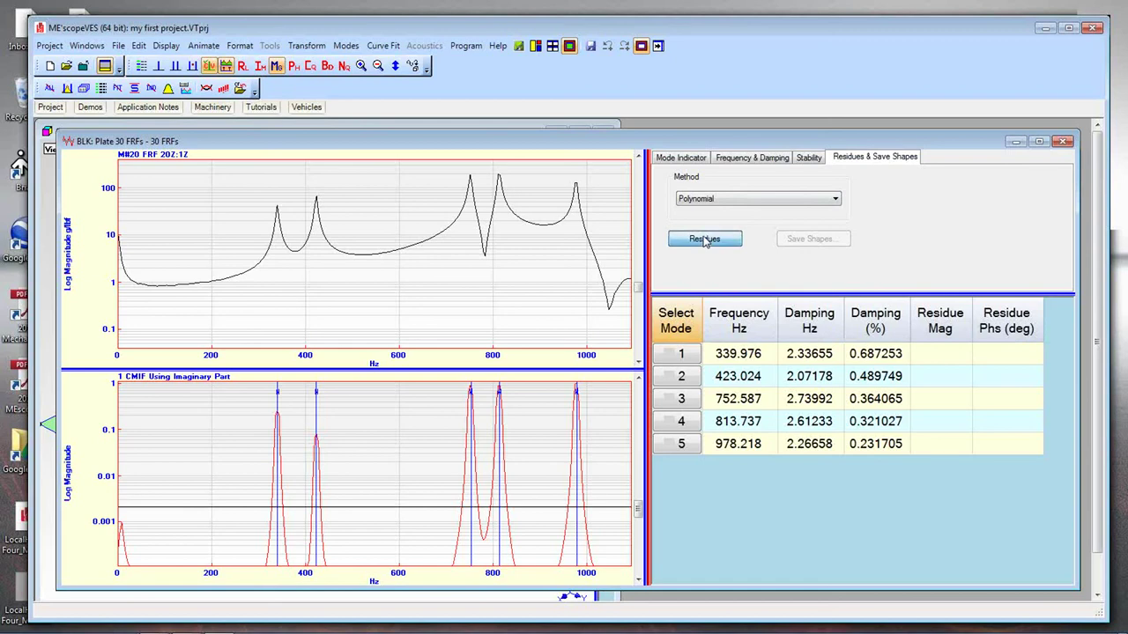
key(Return)
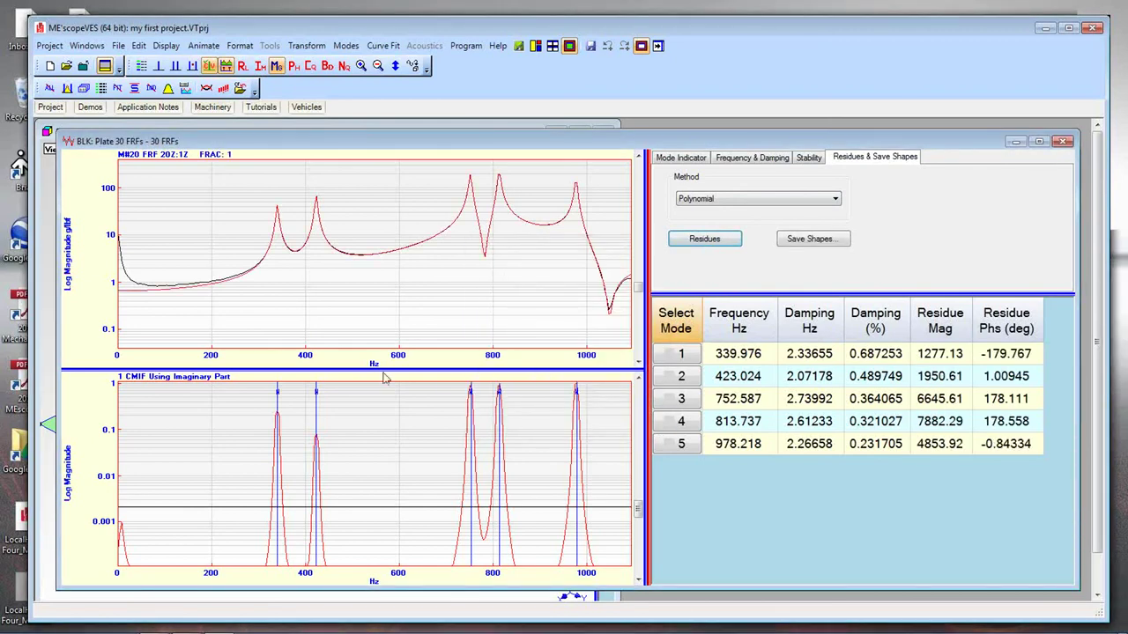
drag(637, 291, 649, 177)
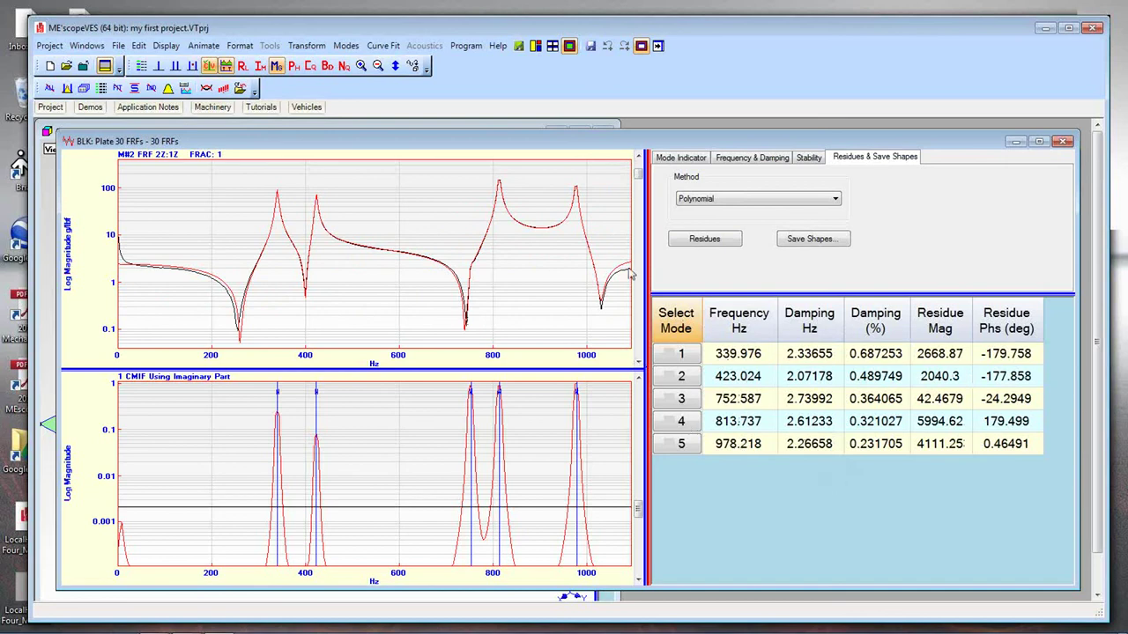
drag(639, 178, 643, 319)
Show the upper FRF graph in Bode format.
right_click(418, 212)
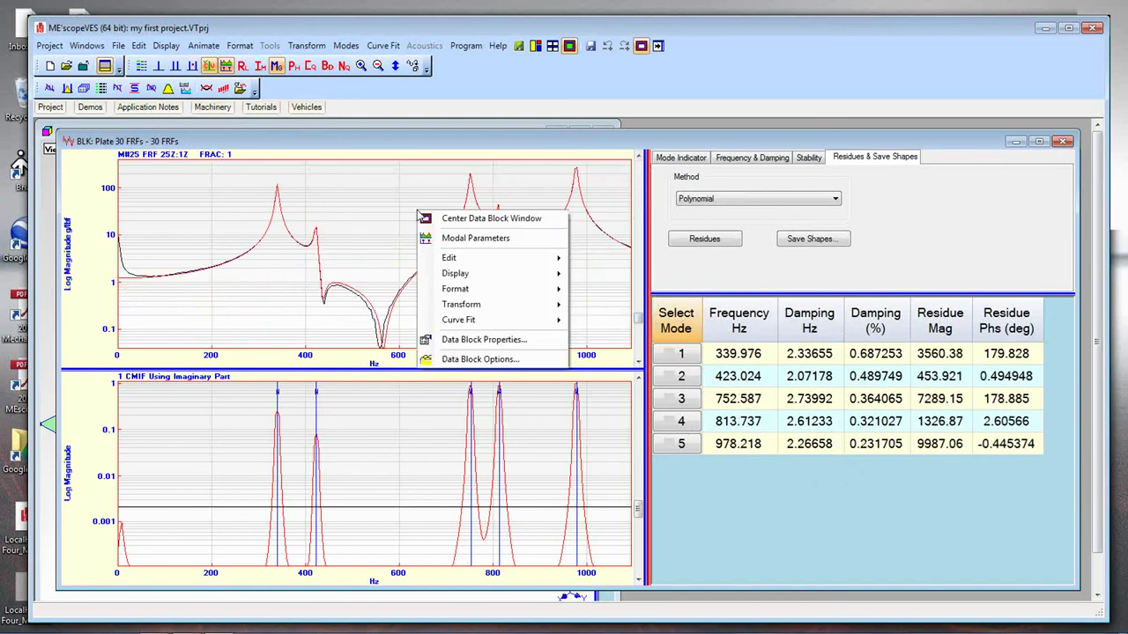
mouse_move(460, 296)
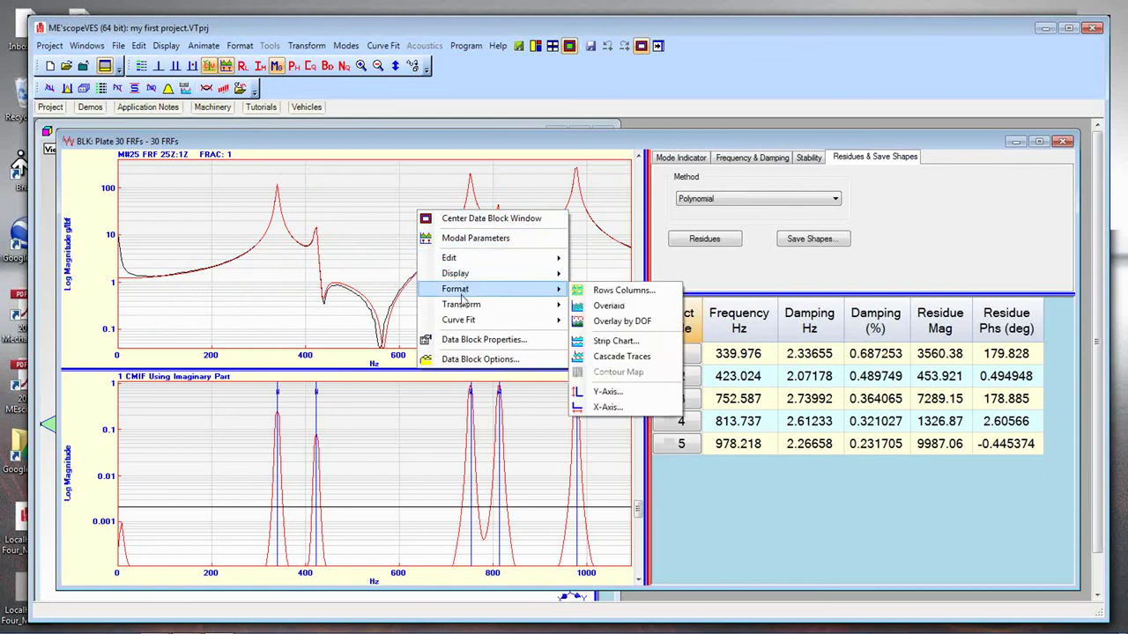
mouse_move(467, 275)
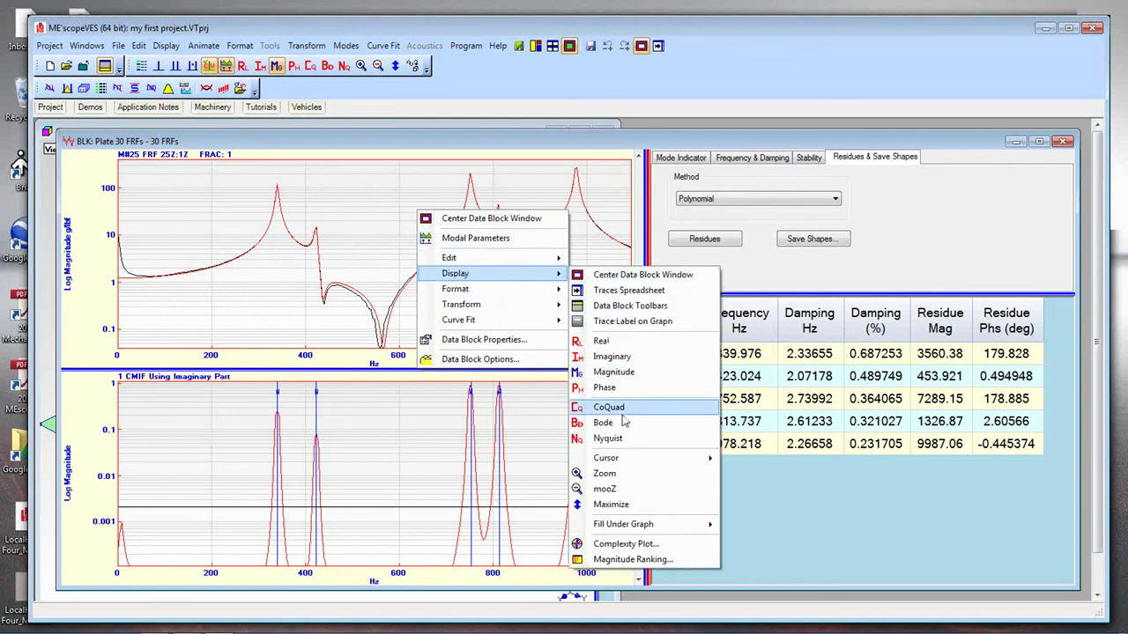
click(612, 493)
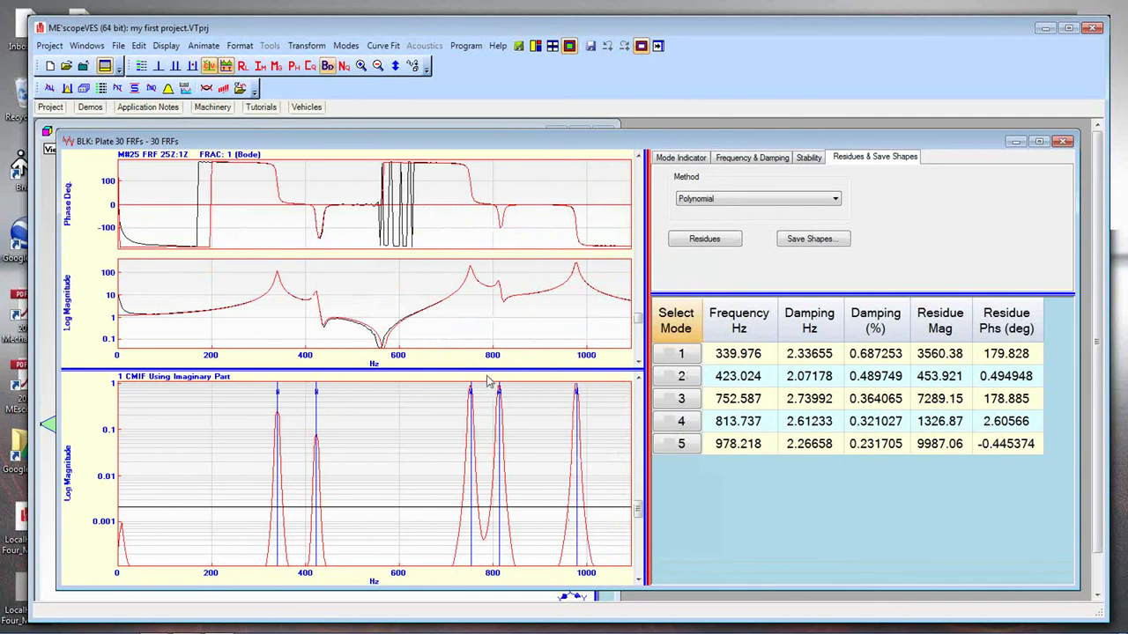
Enlarge the Bode graph and page through the FRFs to measurement 17Z:1Z, comparing fits with measurements.
drag(487, 368, 492, 406)
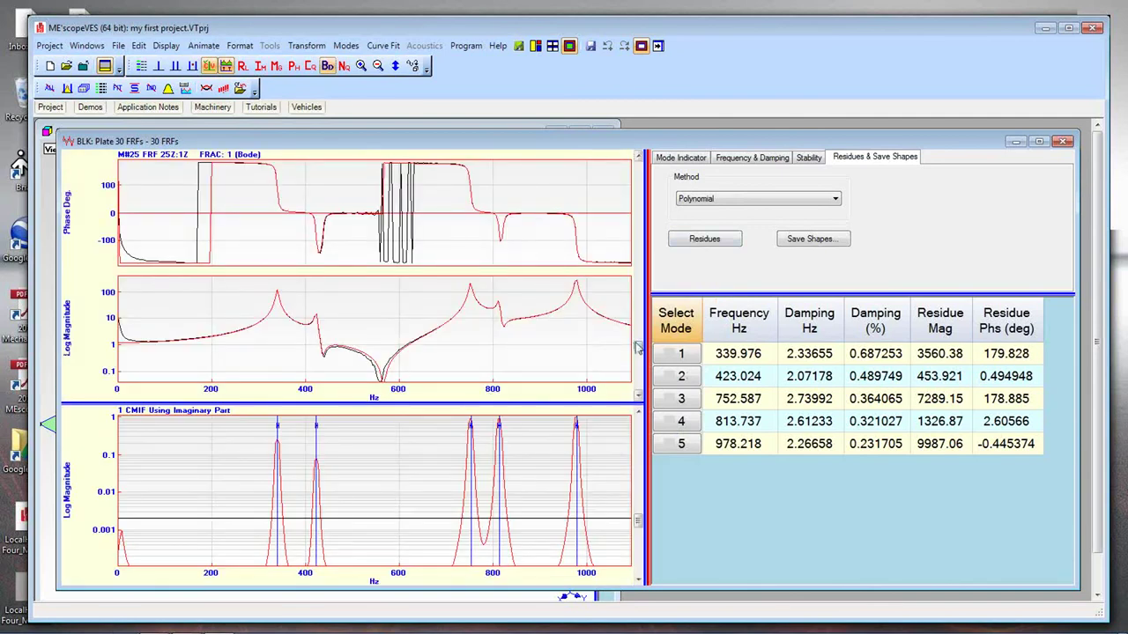
drag(638, 348, 640, 206)
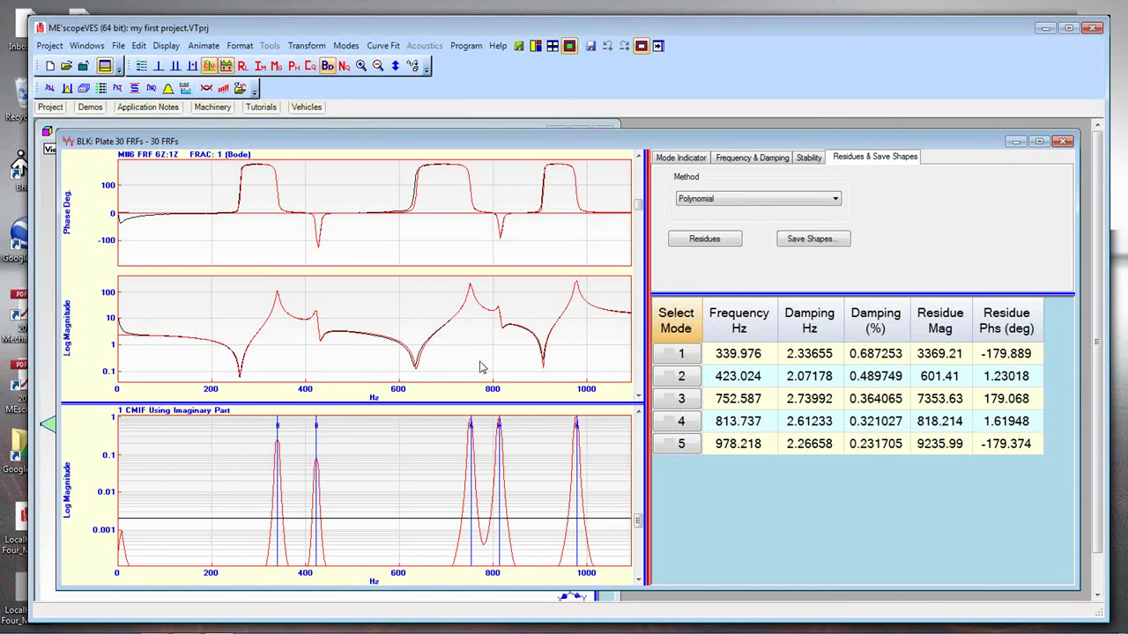
drag(638, 205, 649, 292)
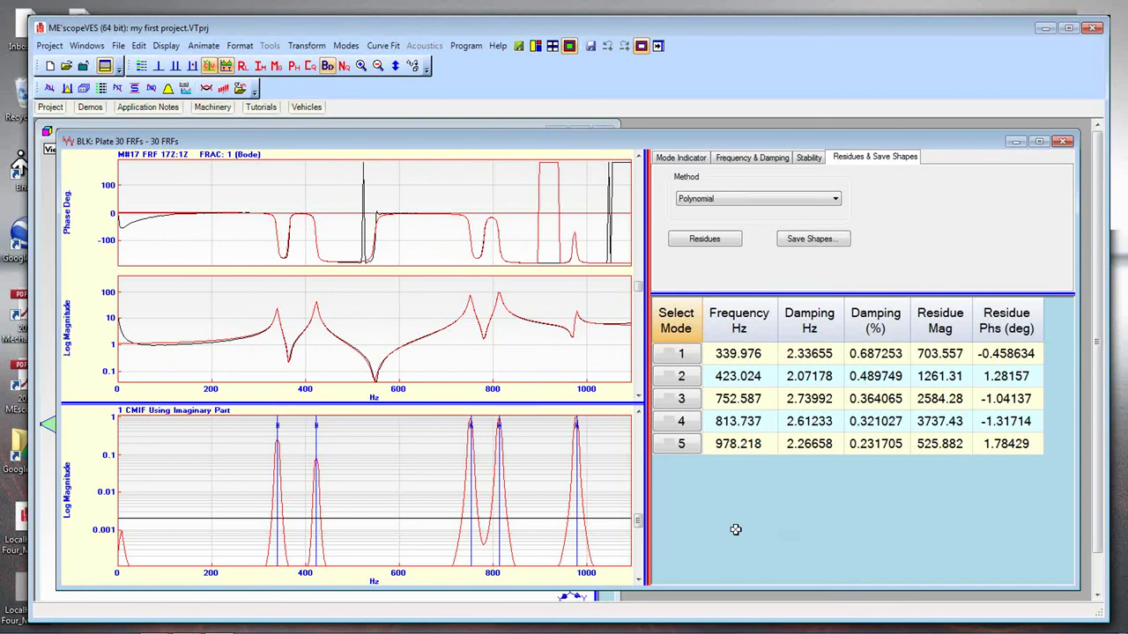
Save the five fitted mode shapes with their residues into a new file, Shape Table 1.
click(807, 241)
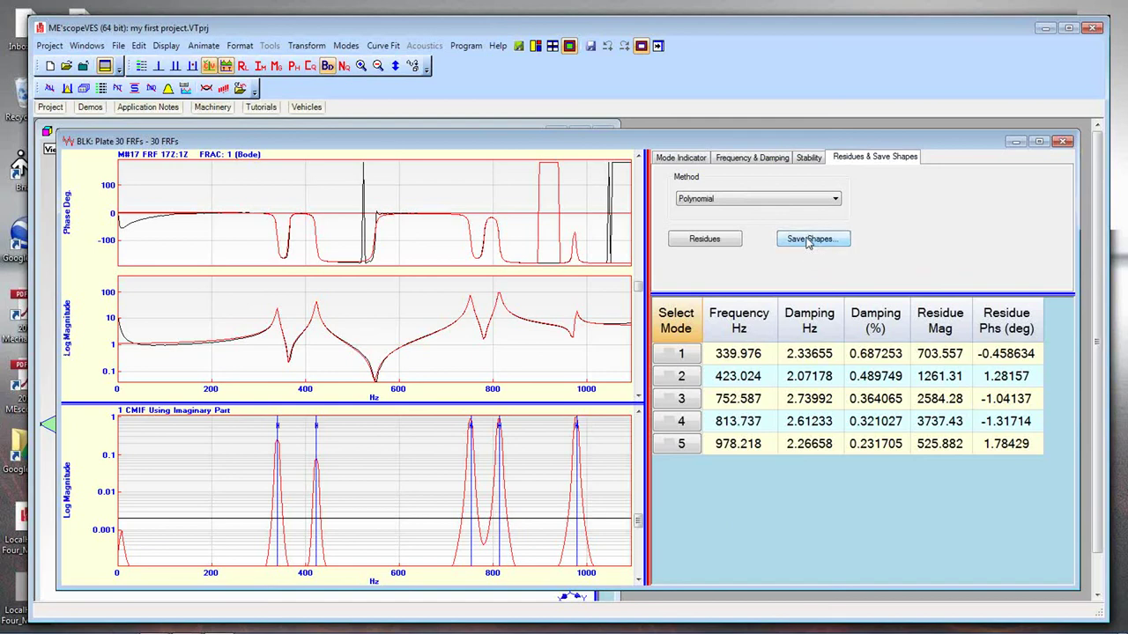
drag(622, 199, 648, 176)
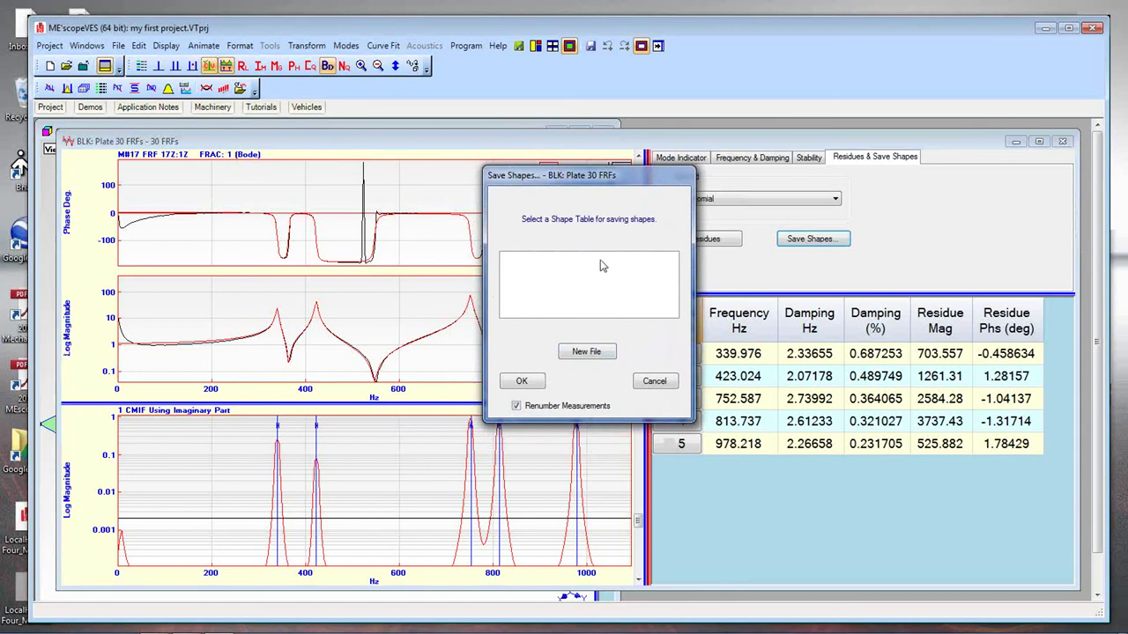
click(577, 352)
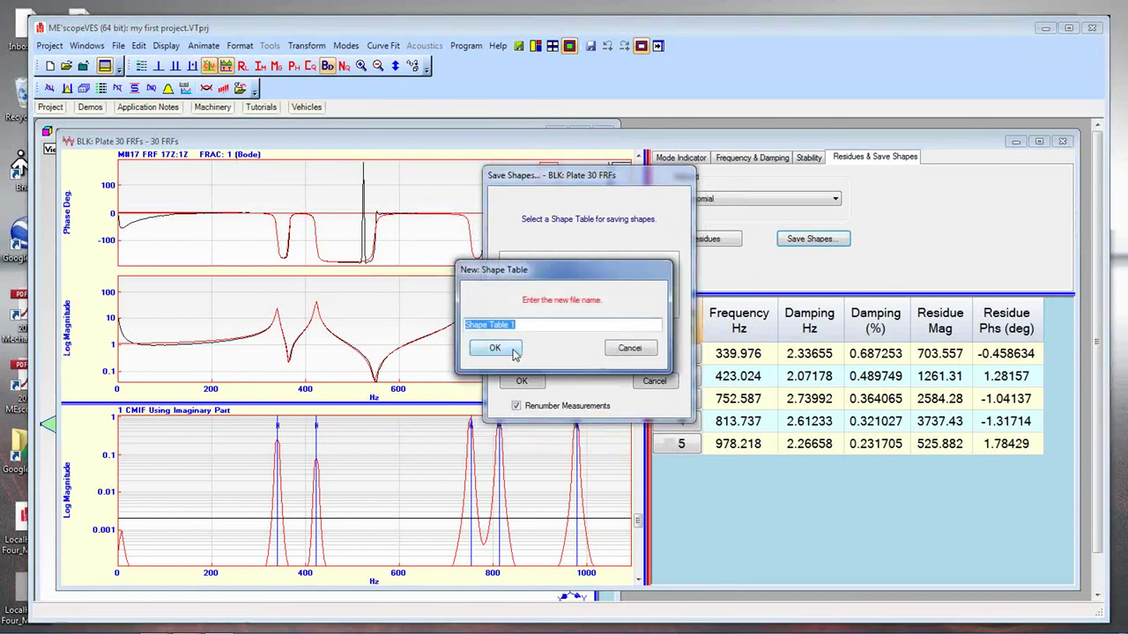
click(495, 348)
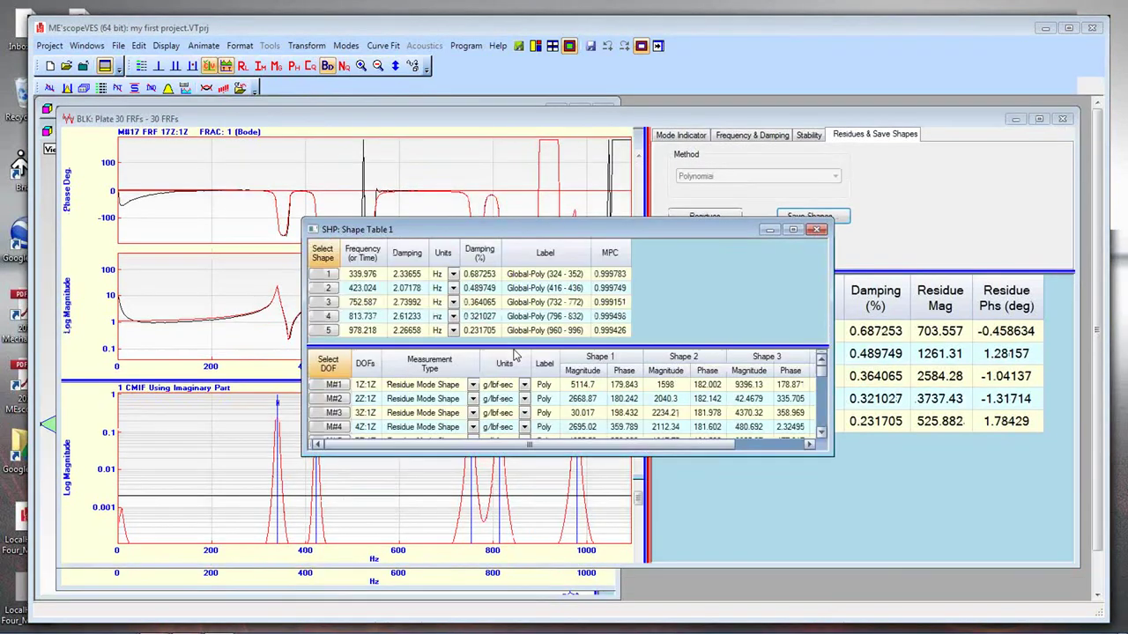
right_click(578, 256)
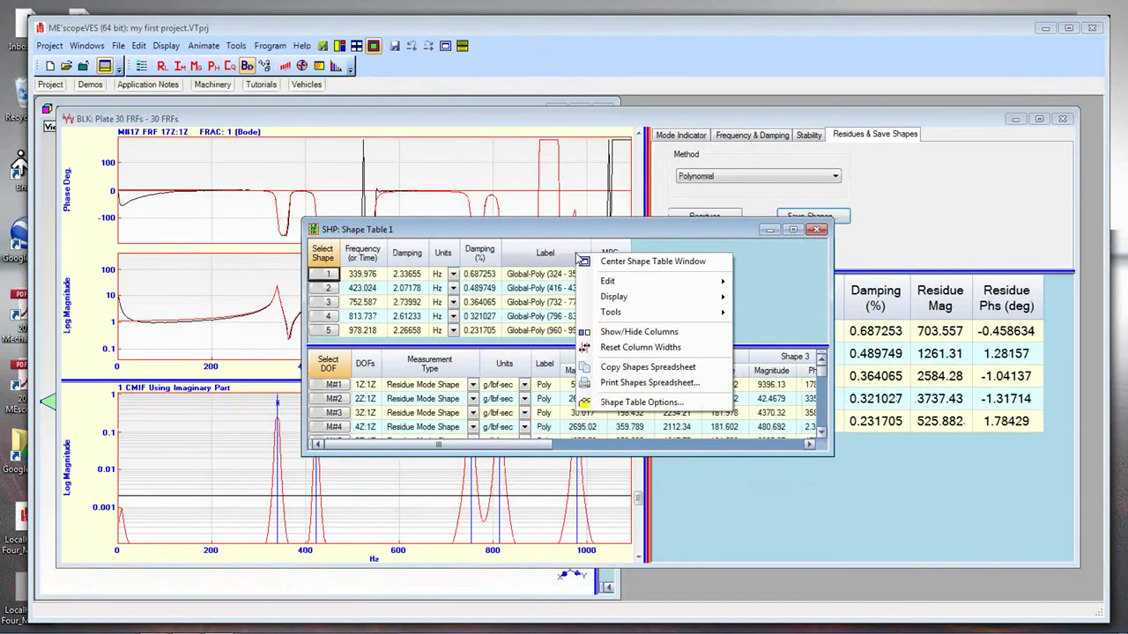
Maximize Shape Table 1 and resize its panes to show all five modes, 339.976–978.218 Hz.
click(596, 263)
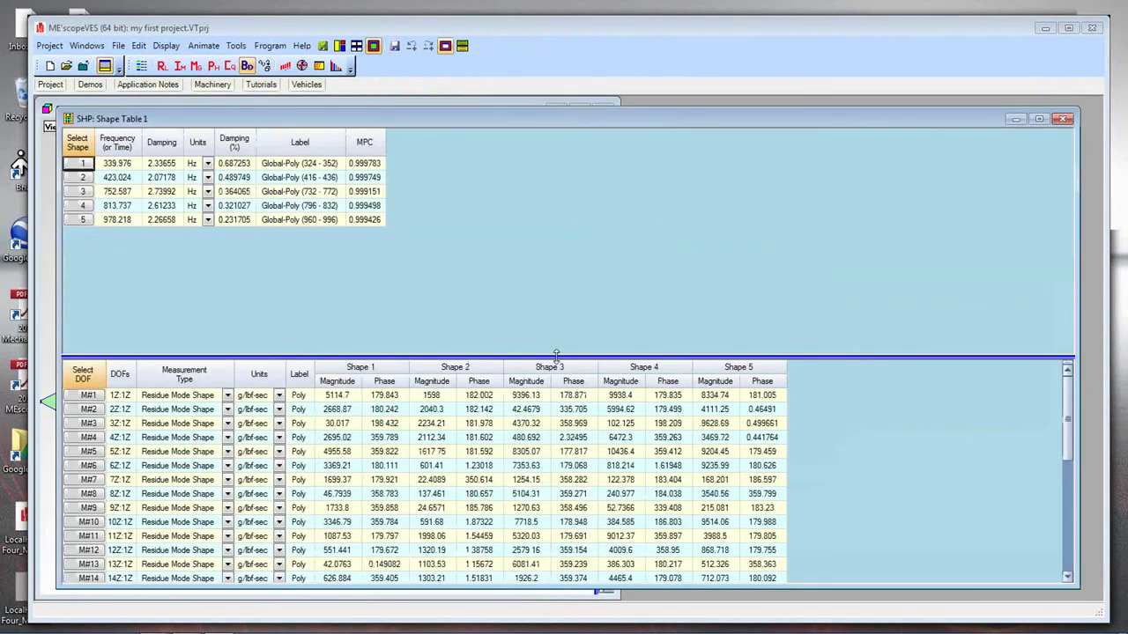
drag(556, 353, 571, 254)
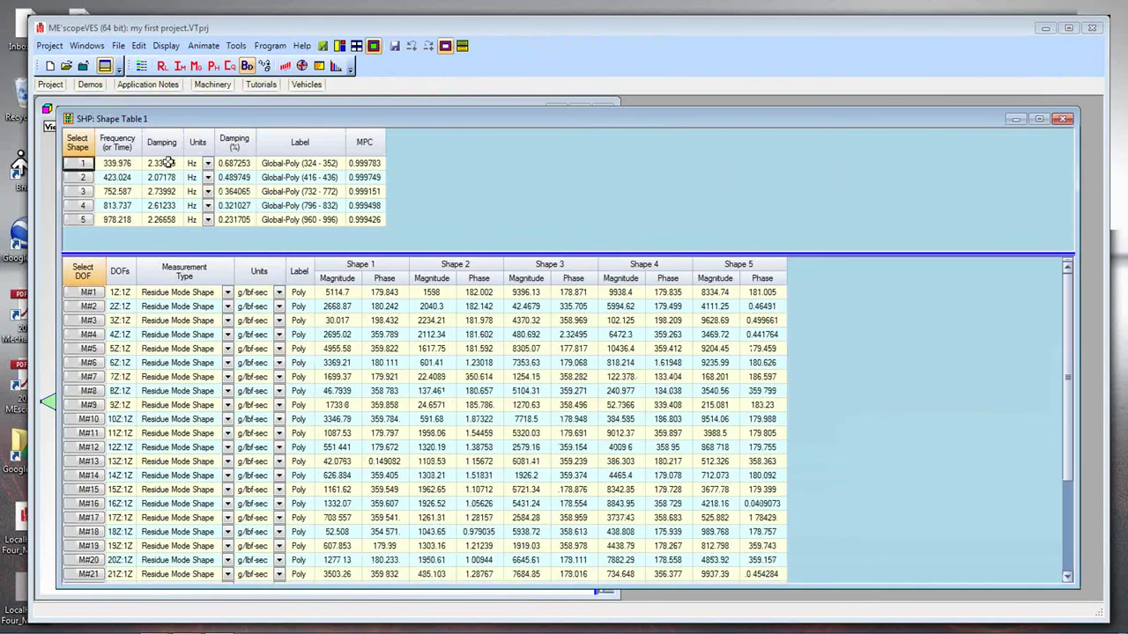
click(167, 209)
ctrl+scroll(164, 208, up, 3)
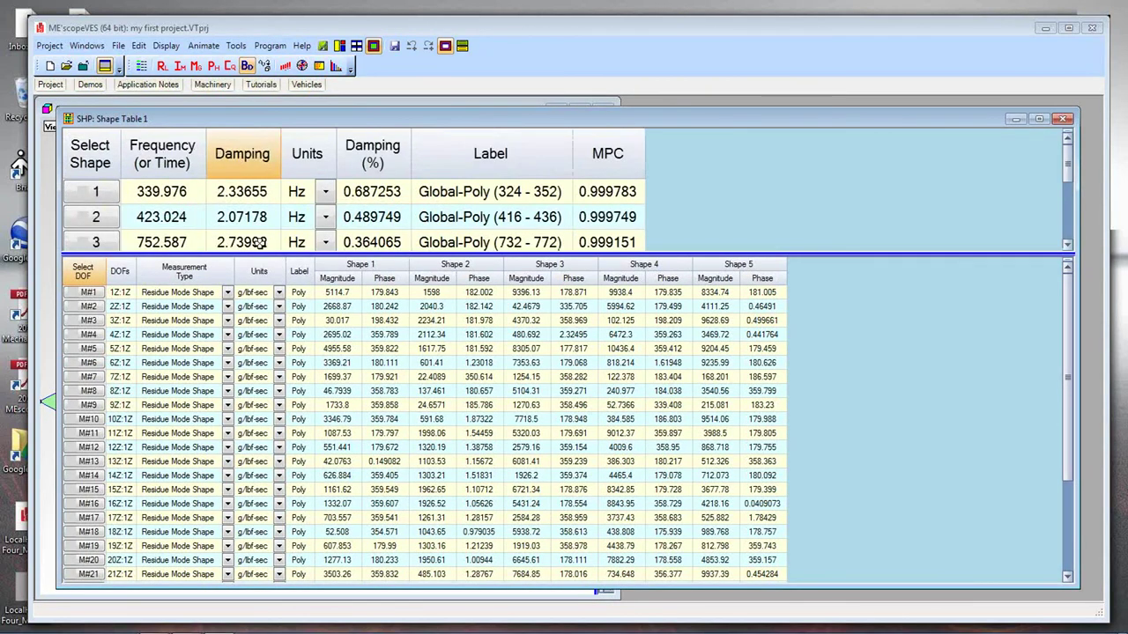
drag(262, 256, 291, 343)
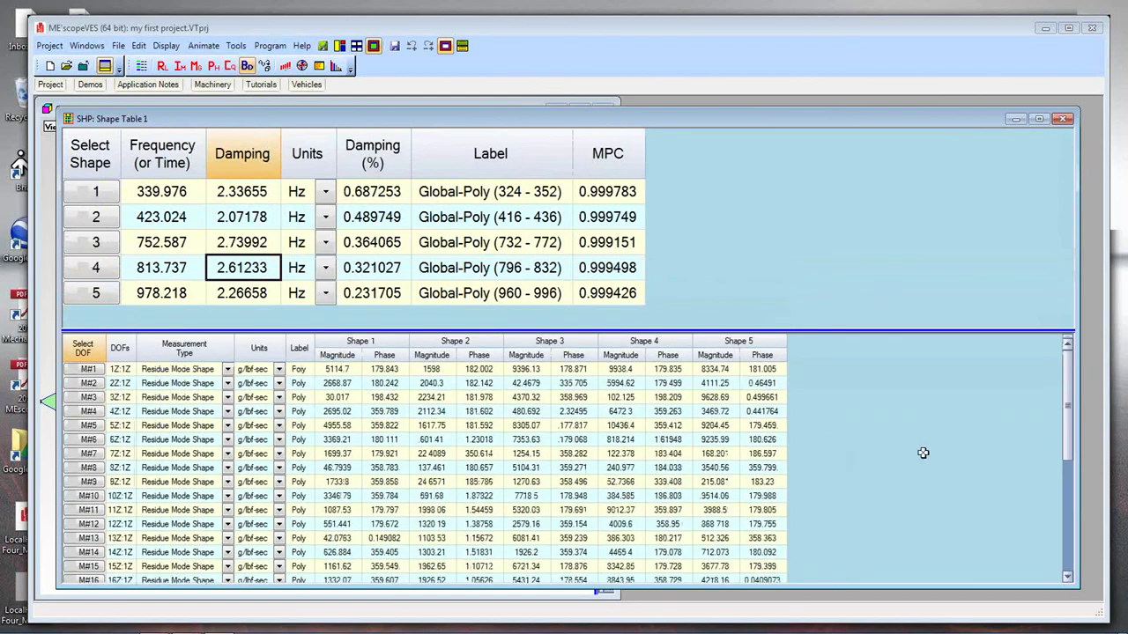
drag(1066, 412, 1087, 544)
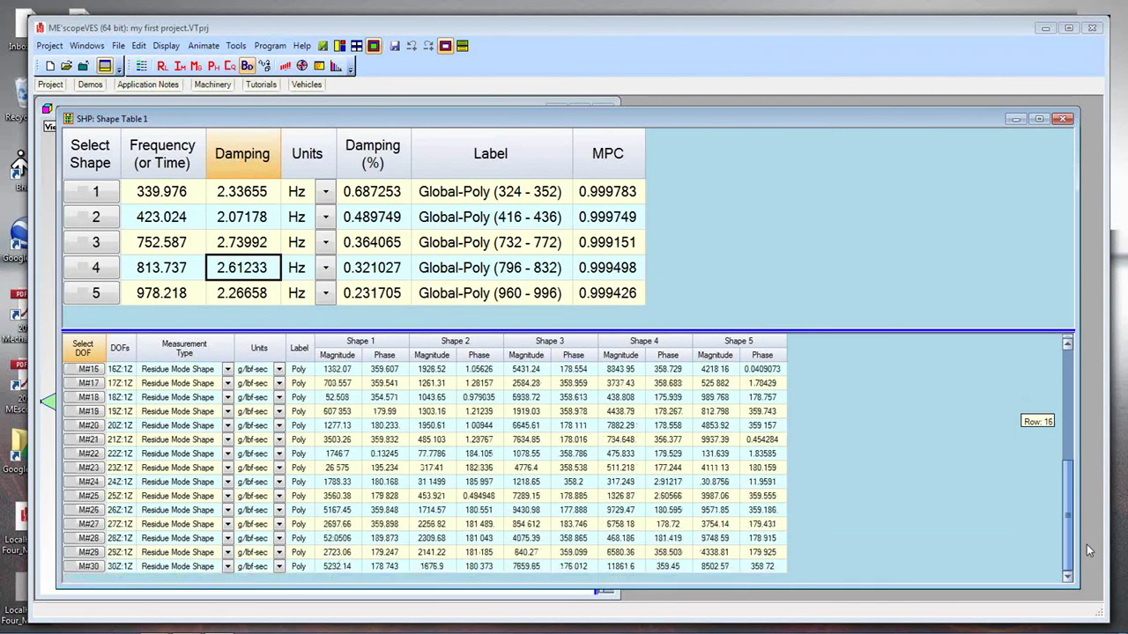
drag(1086, 544, 1086, 543)
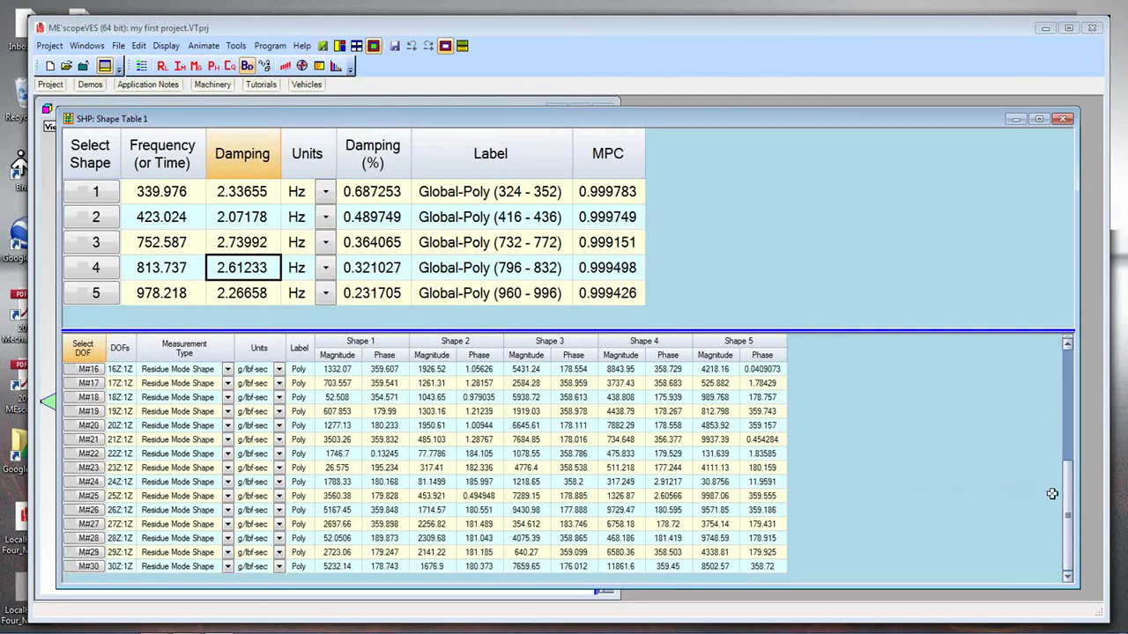
drag(1067, 498, 1080, 409)
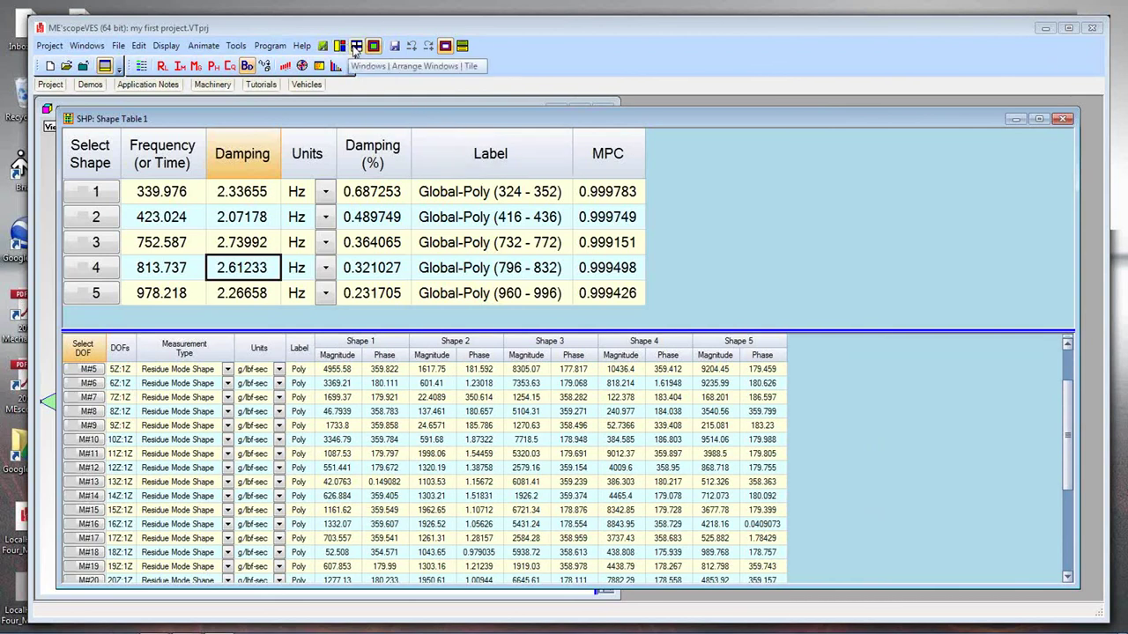
Centre Shape Table 1, then tile it with the 3D plate view and Plate 30 FRFs windows.
right_click(320, 143)
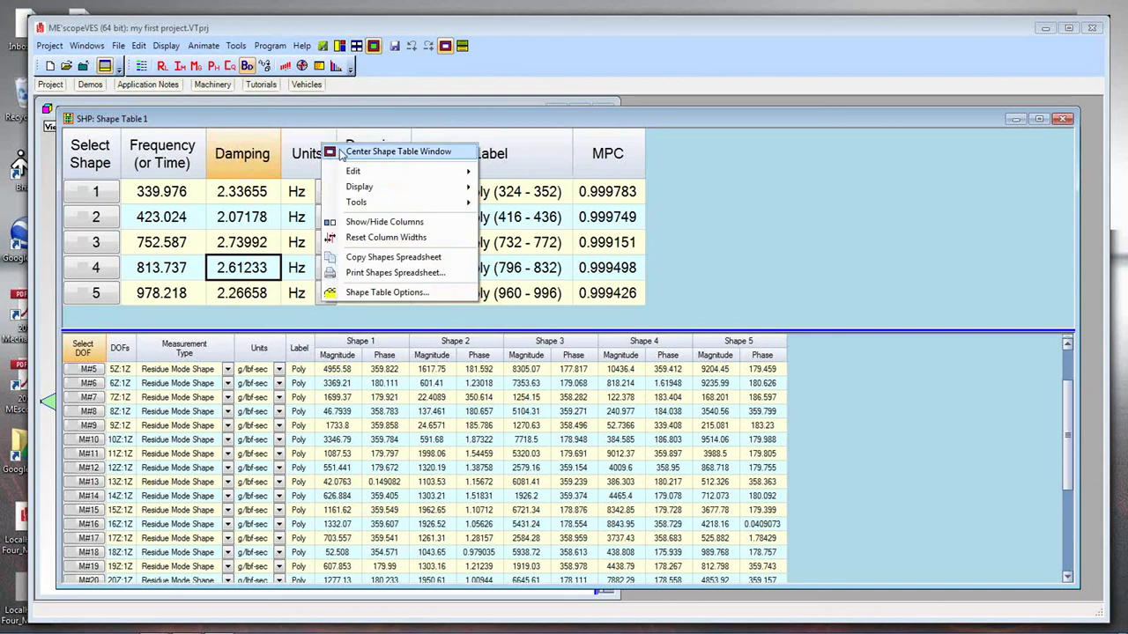
click(340, 154)
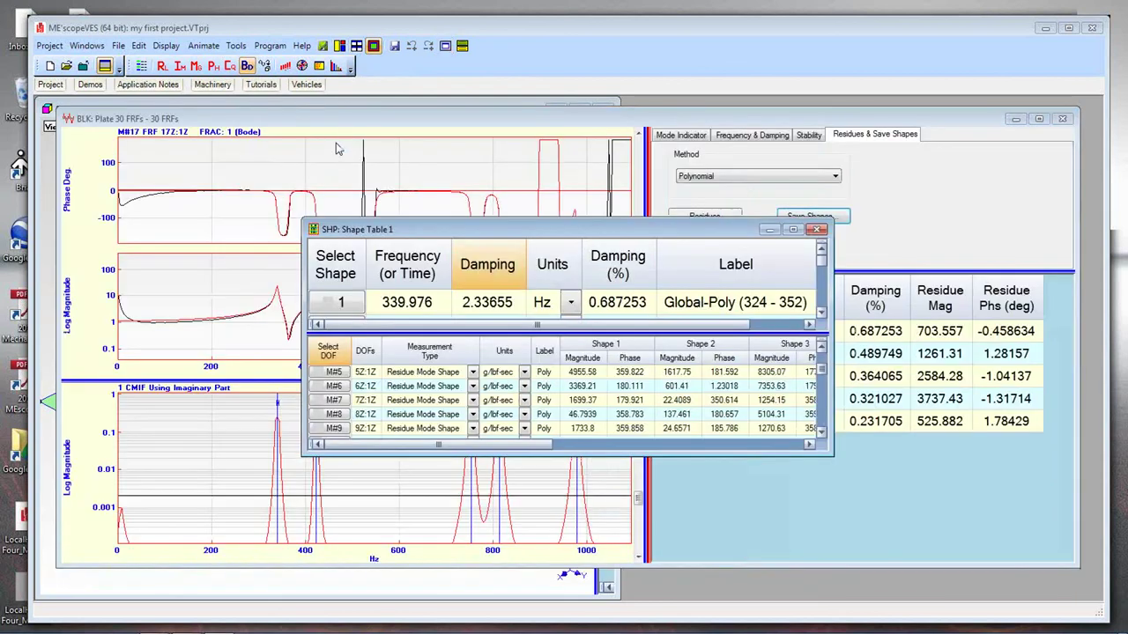
click(340, 47)
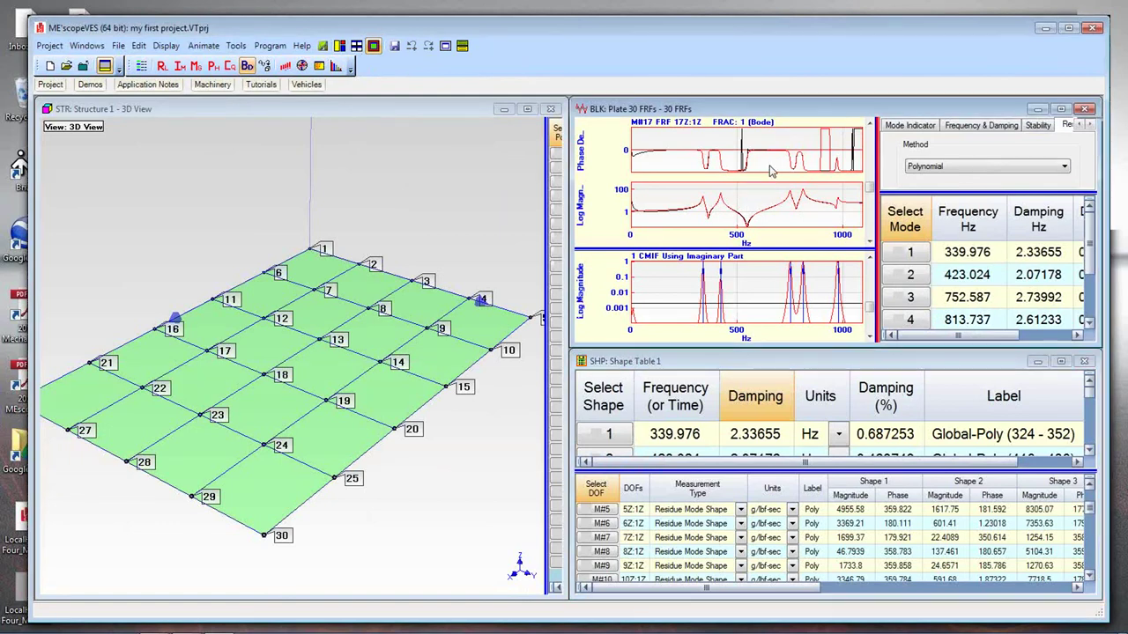
Hide the FRF window's curve-fit panels and resize the Bode plots and mode list.
click(770, 172)
right_click(780, 208)
click(819, 344)
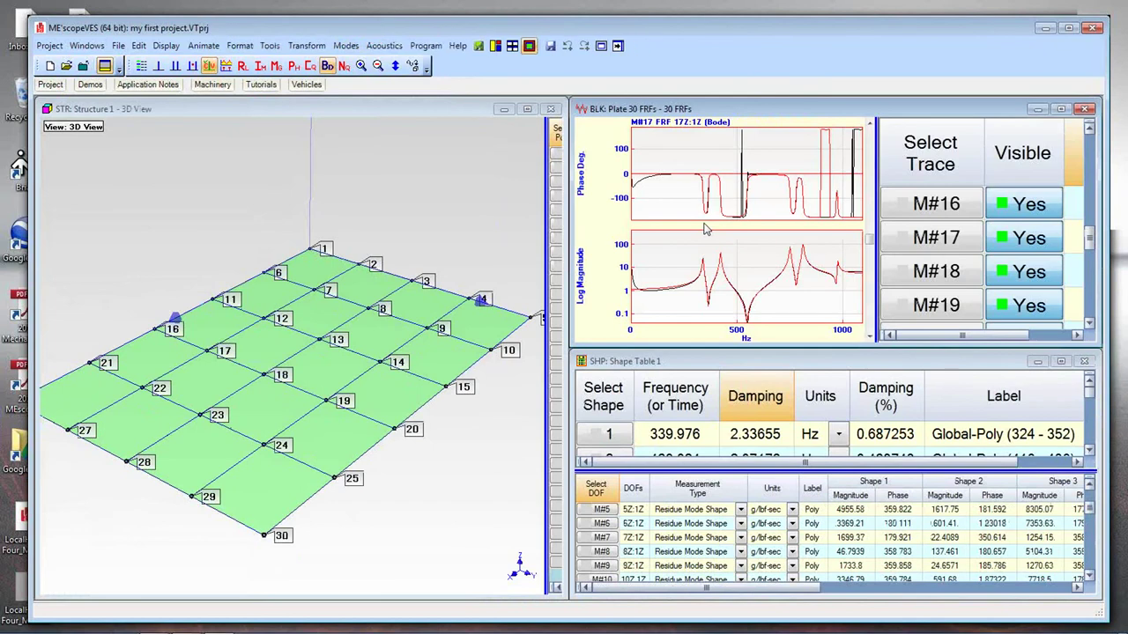
mouse_move(873, 208)
mouse_down()
mouse_move(884, 208)
mouse_move(878, 216)
mouse_move(878, 194)
mouse_move(878, 259)
mouse_move(878, 180)
mouse_up()
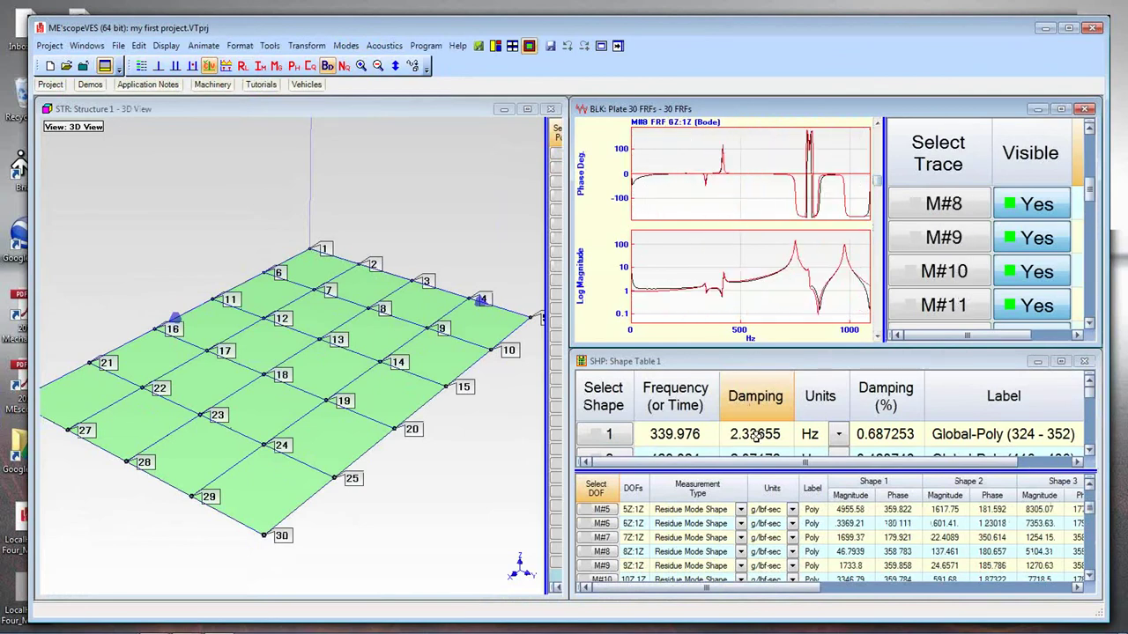
drag(756, 475, 756, 490)
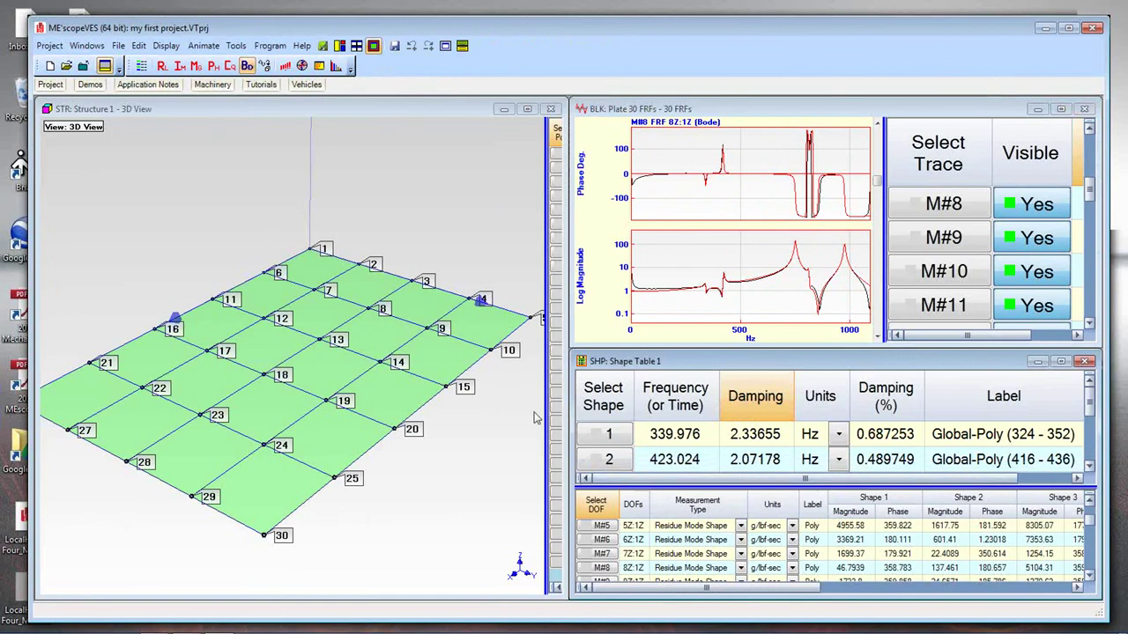
click(286, 141)
click(395, 66)
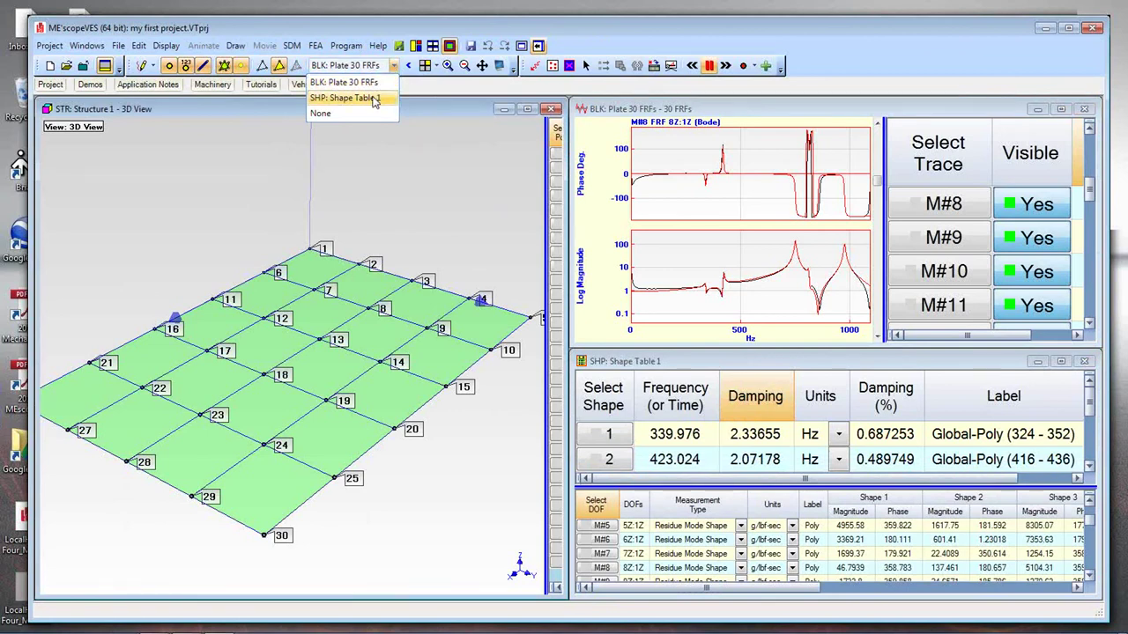
Animate the plate with SHP: Shape Table 1, showing mode 1 at 339.976 Hz.
click(391, 79)
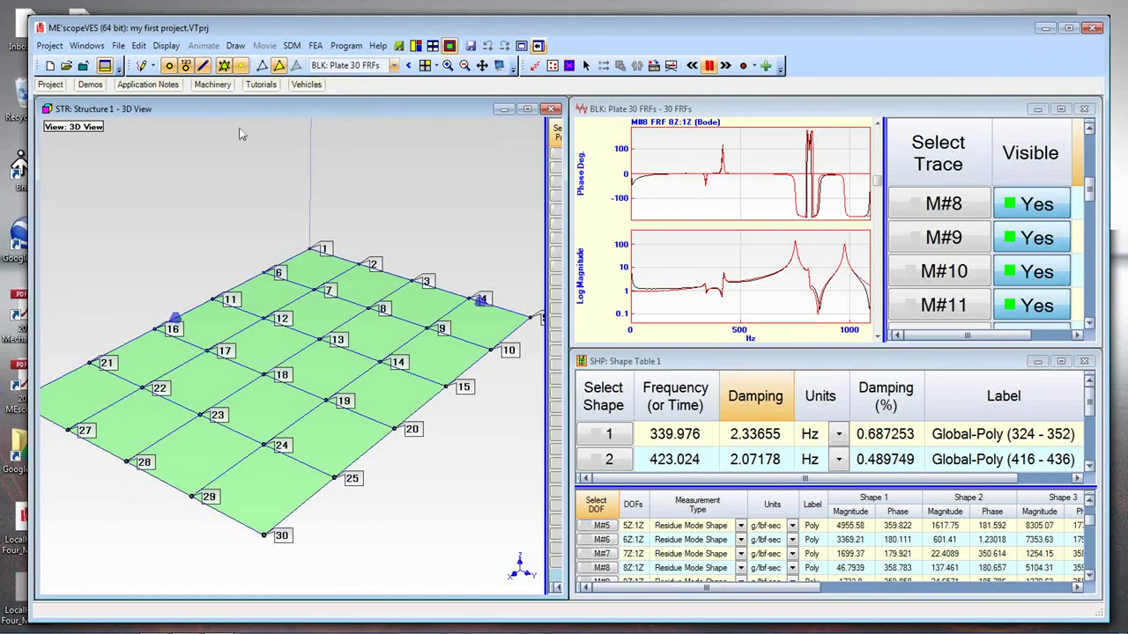
click(394, 67)
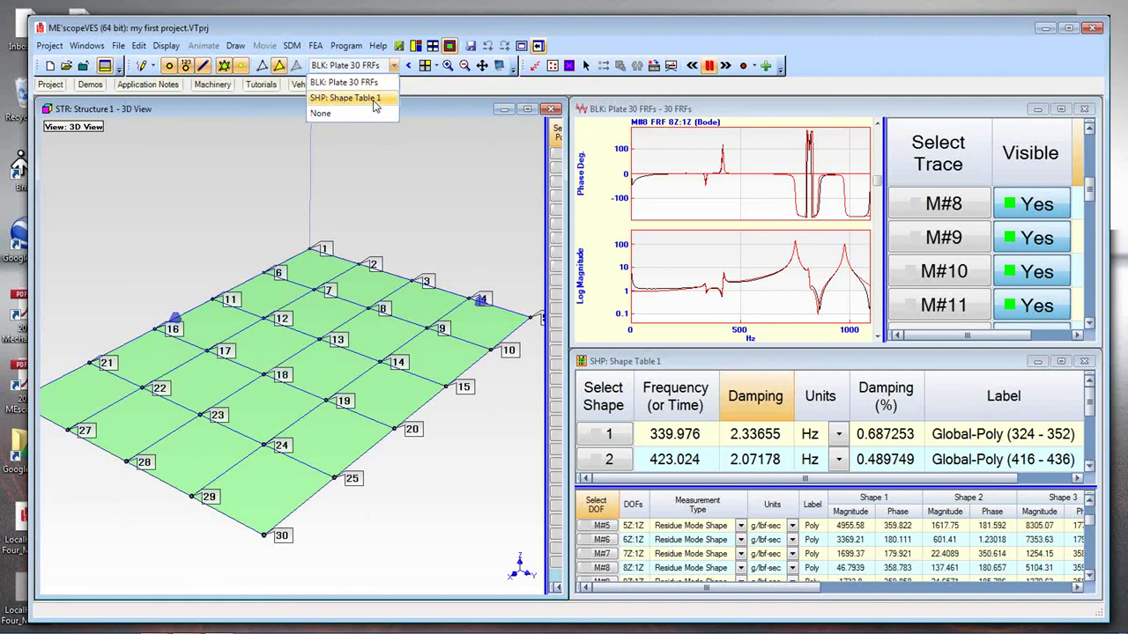
click(375, 105)
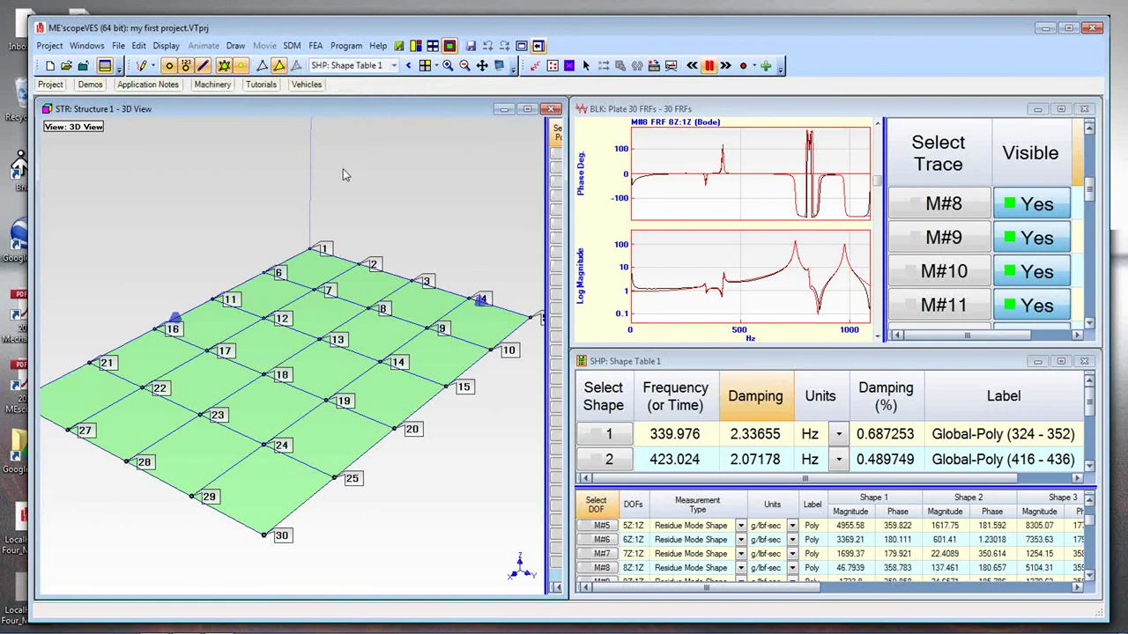
right_click(348, 169)
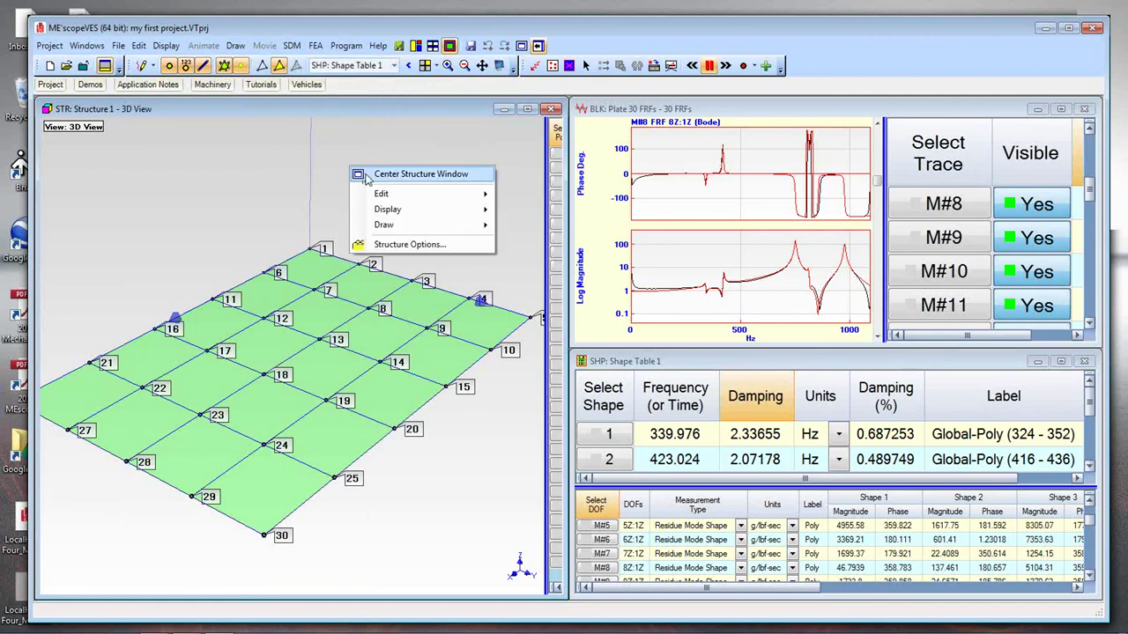
mouse_move(458, 228)
click(550, 241)
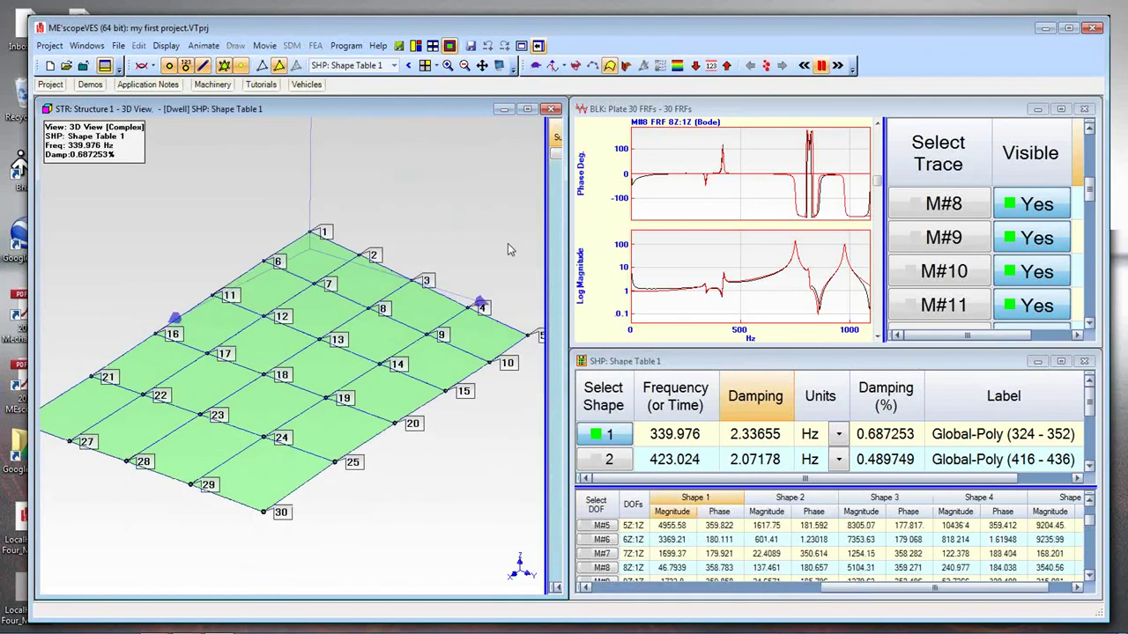
Step the animation through modes 2–5: 423.024, 752.587, 813.737 and 978.218 Hz.
drag(639, 484, 617, 581)
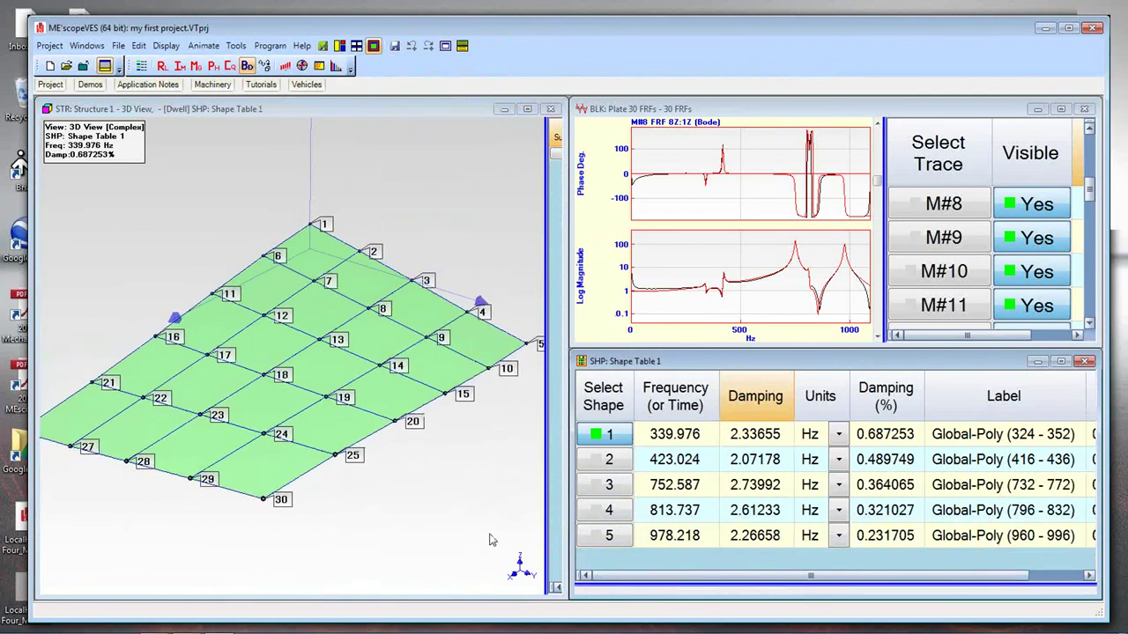
click(606, 459)
key(Down)
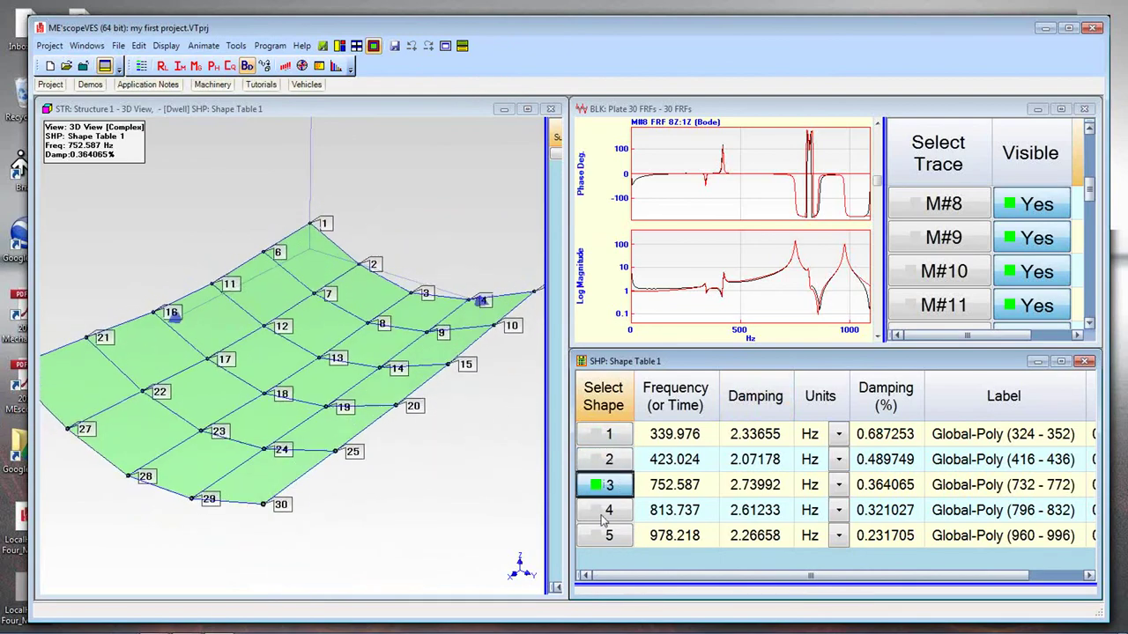
key(Down)
key(Down)
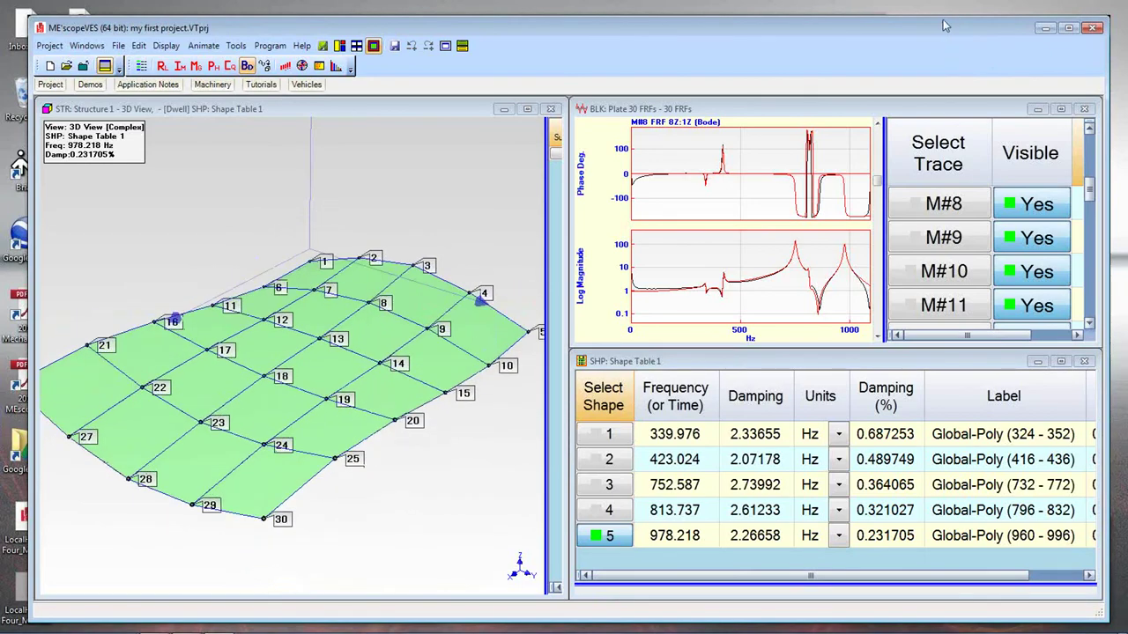
right_click(991, 99)
key(Escape)
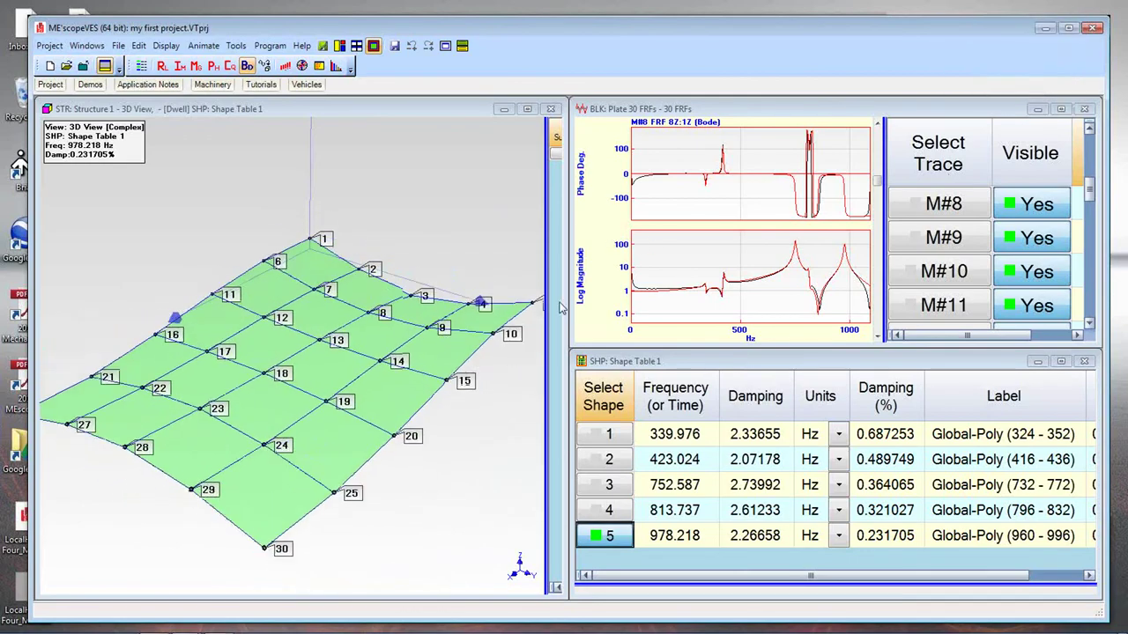